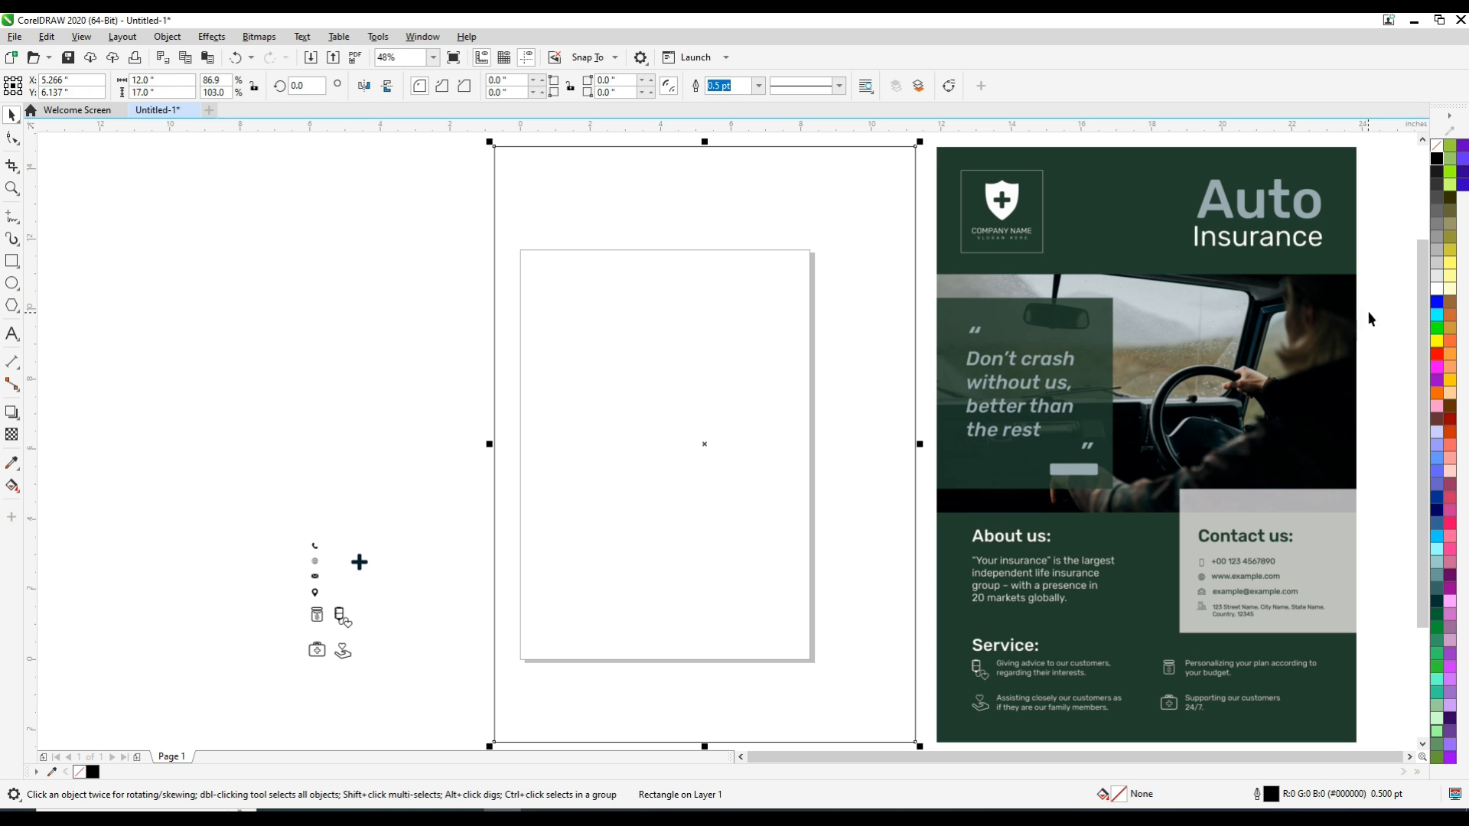
Draw a rectangle about 2.36 × 2.35 in over the sample's logo frame and give it a white 1.0 pt outline
key(F2)
drag(932, 149, 1357, 302)
click(12, 261)
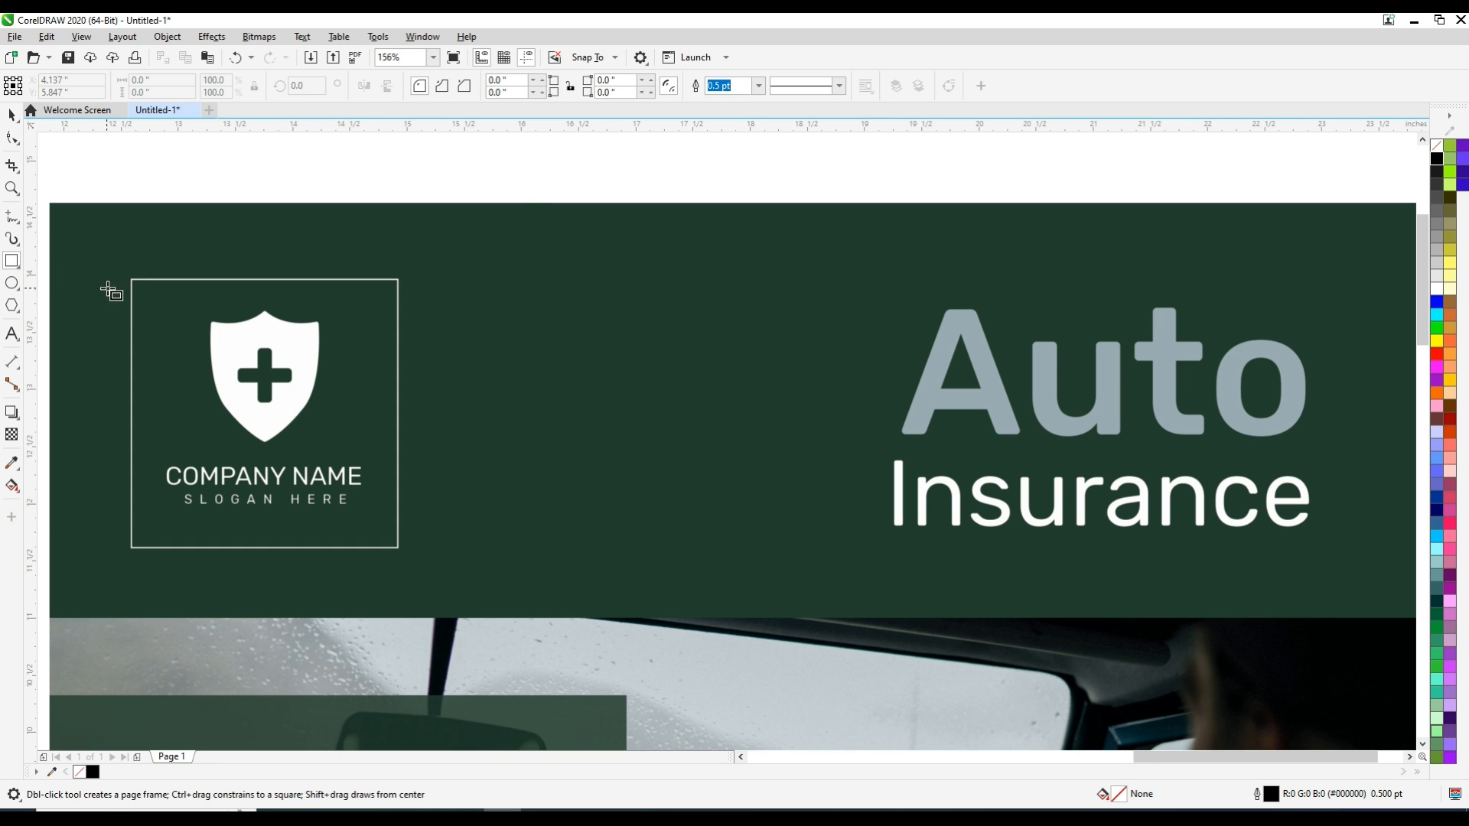
drag(130, 280, 398, 548)
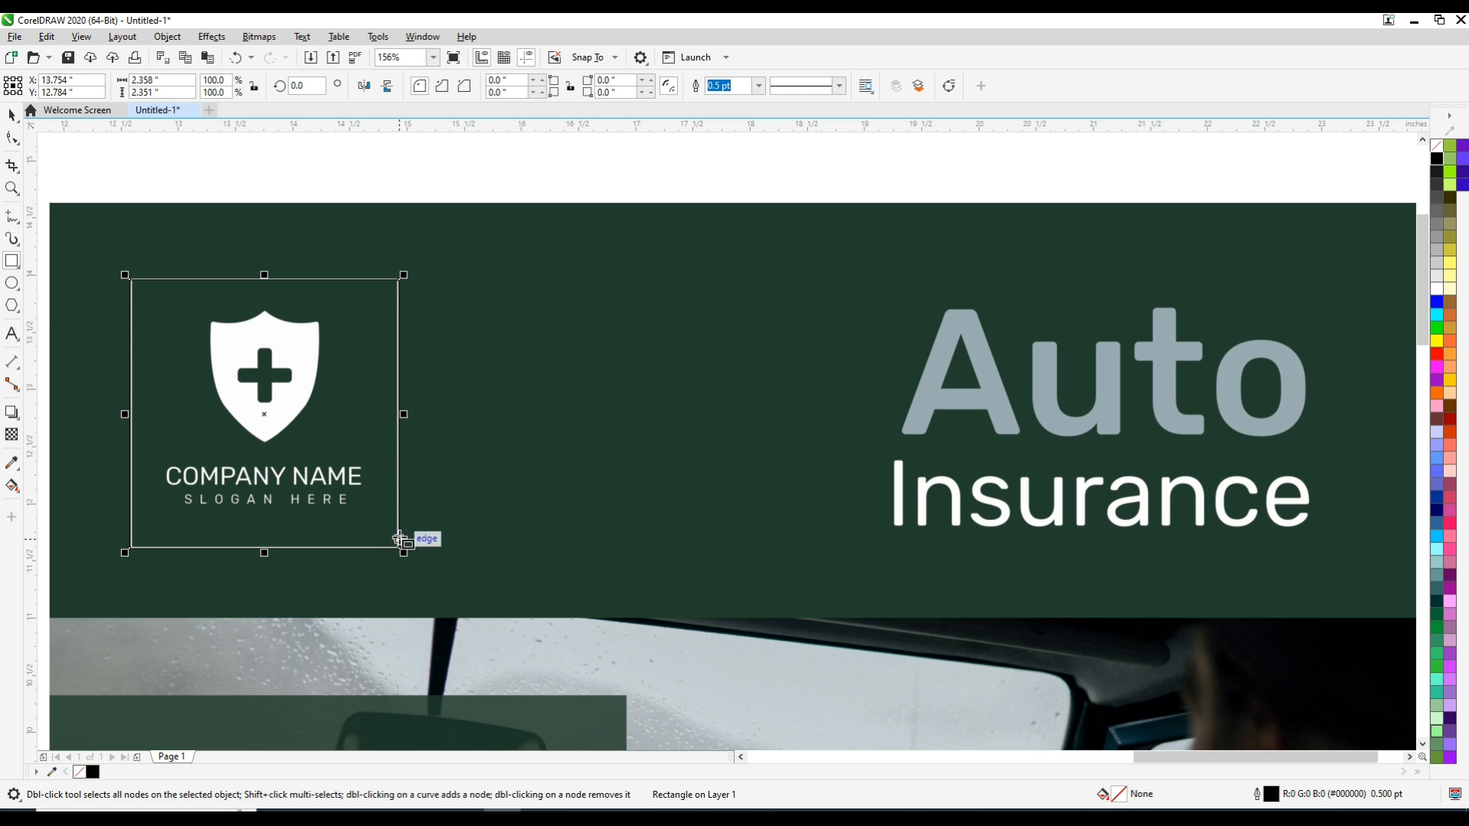
right_click(1435, 281)
click(1293, 293)
click(759, 85)
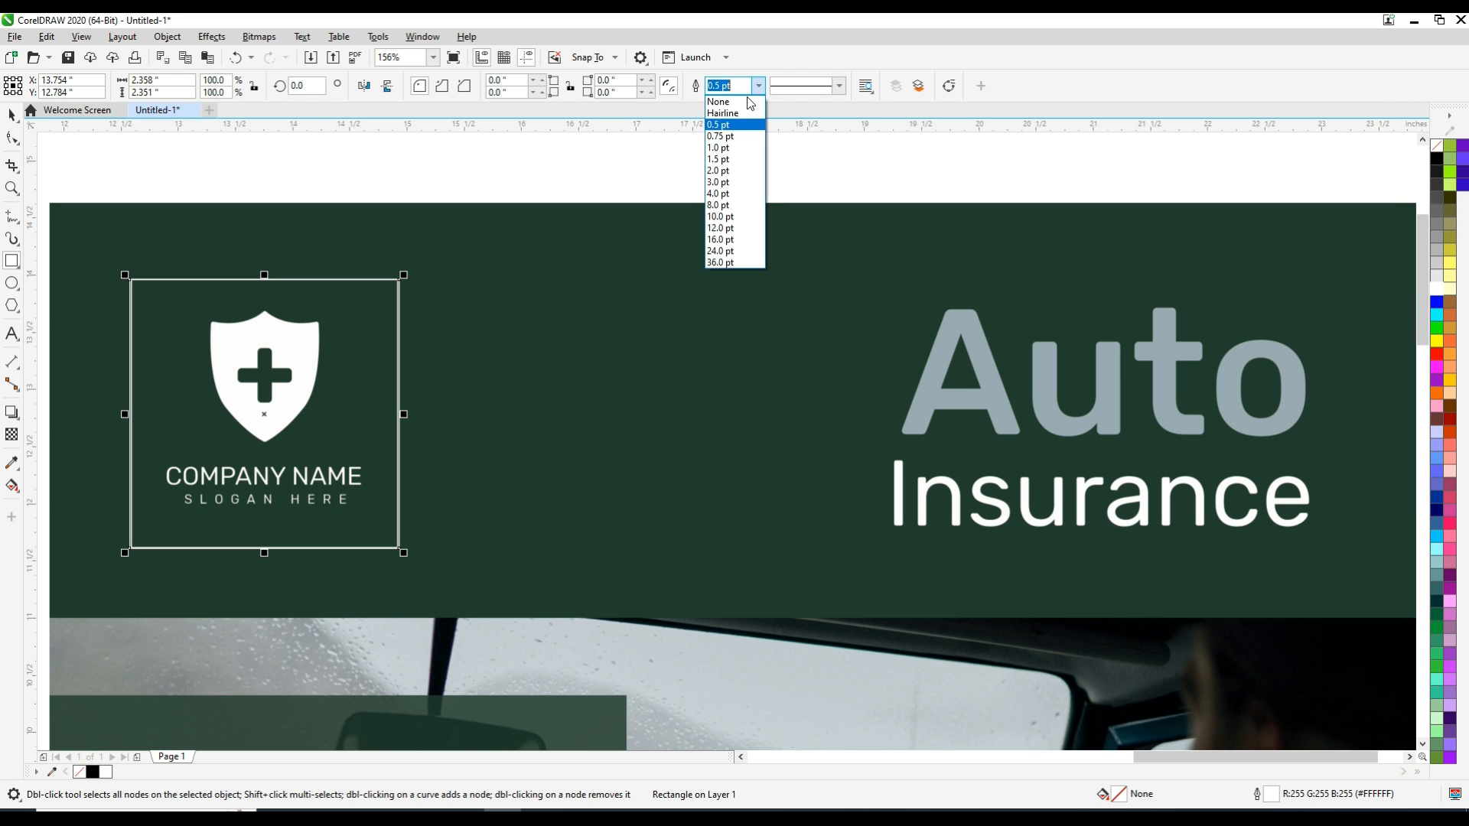
click(722, 146)
click(12, 114)
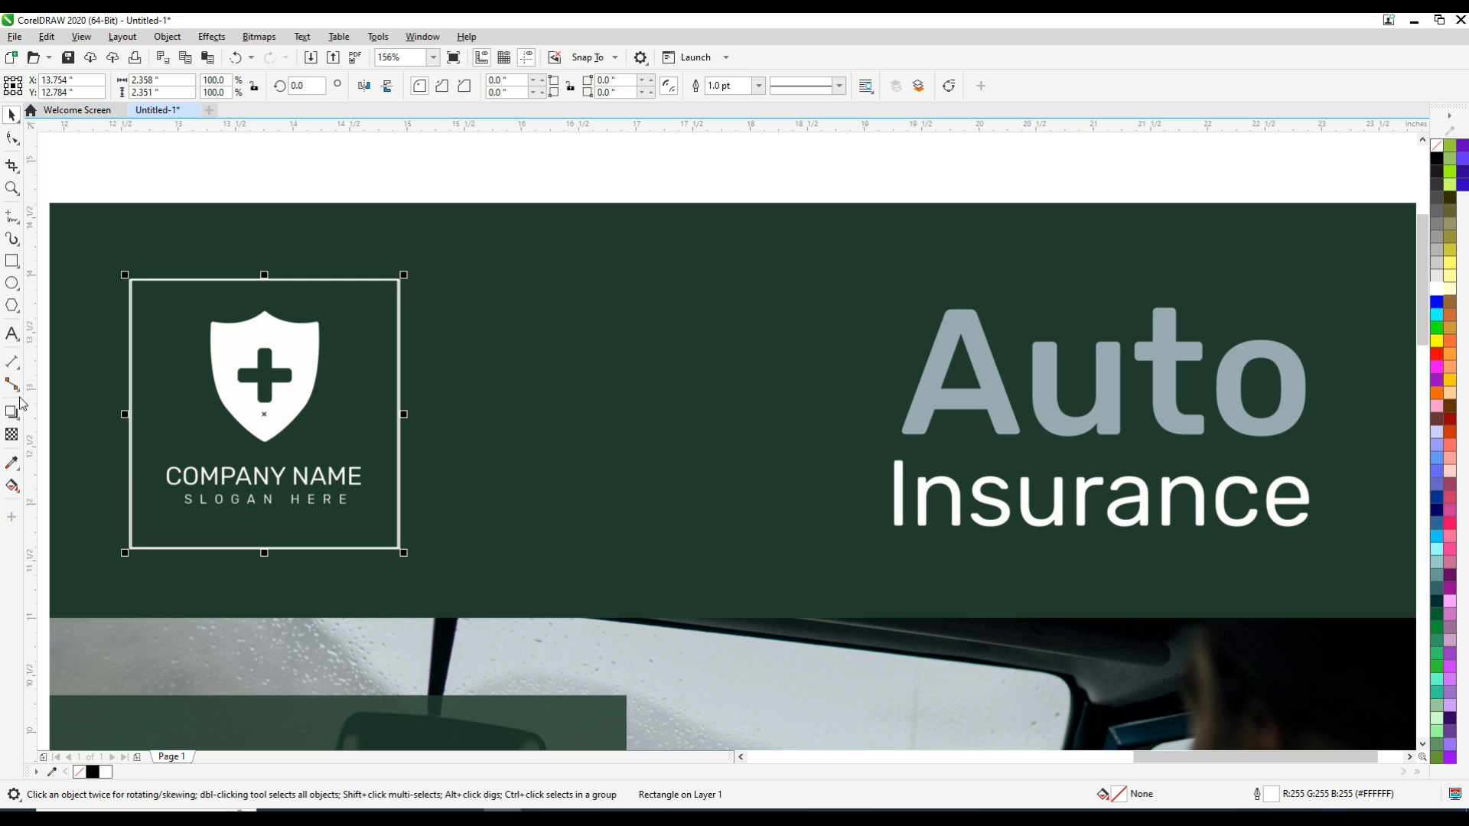
Add the artistic text "COMPANY NAME" in Arial at 16 pt below the logo frame
click(176, 597)
click(514, 90)
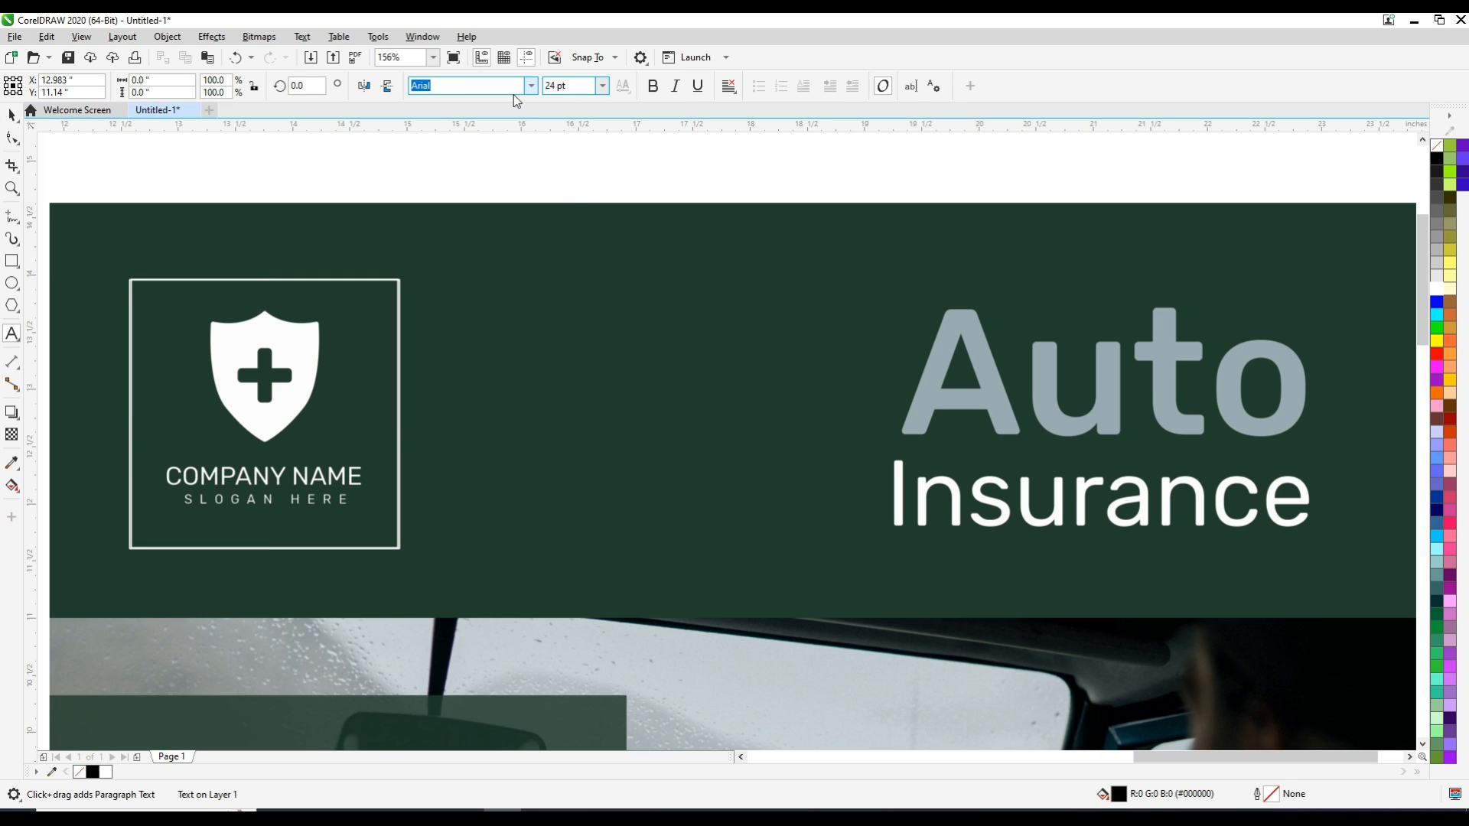
key(Return)
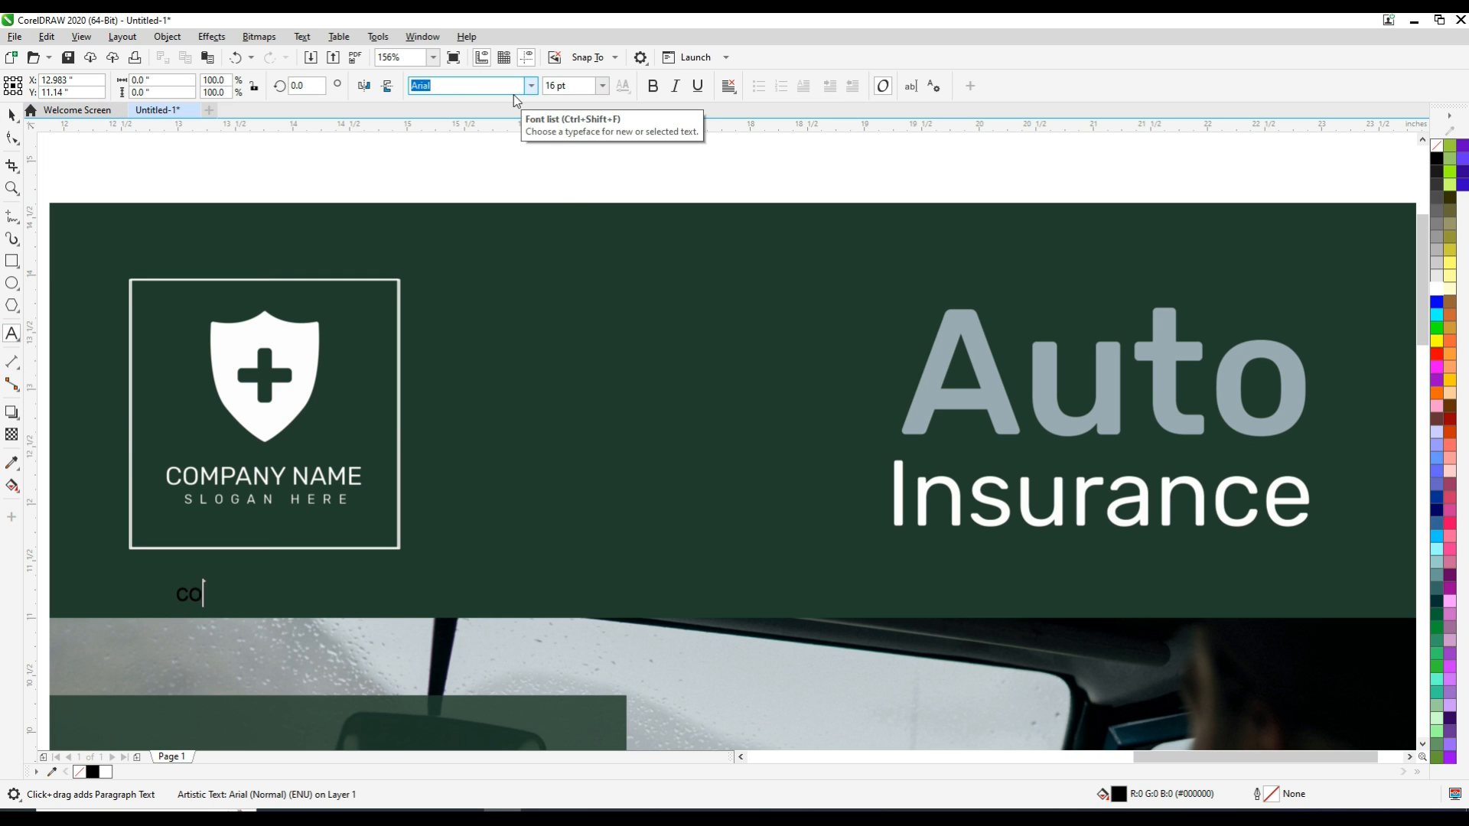
text(COMPANY NA)
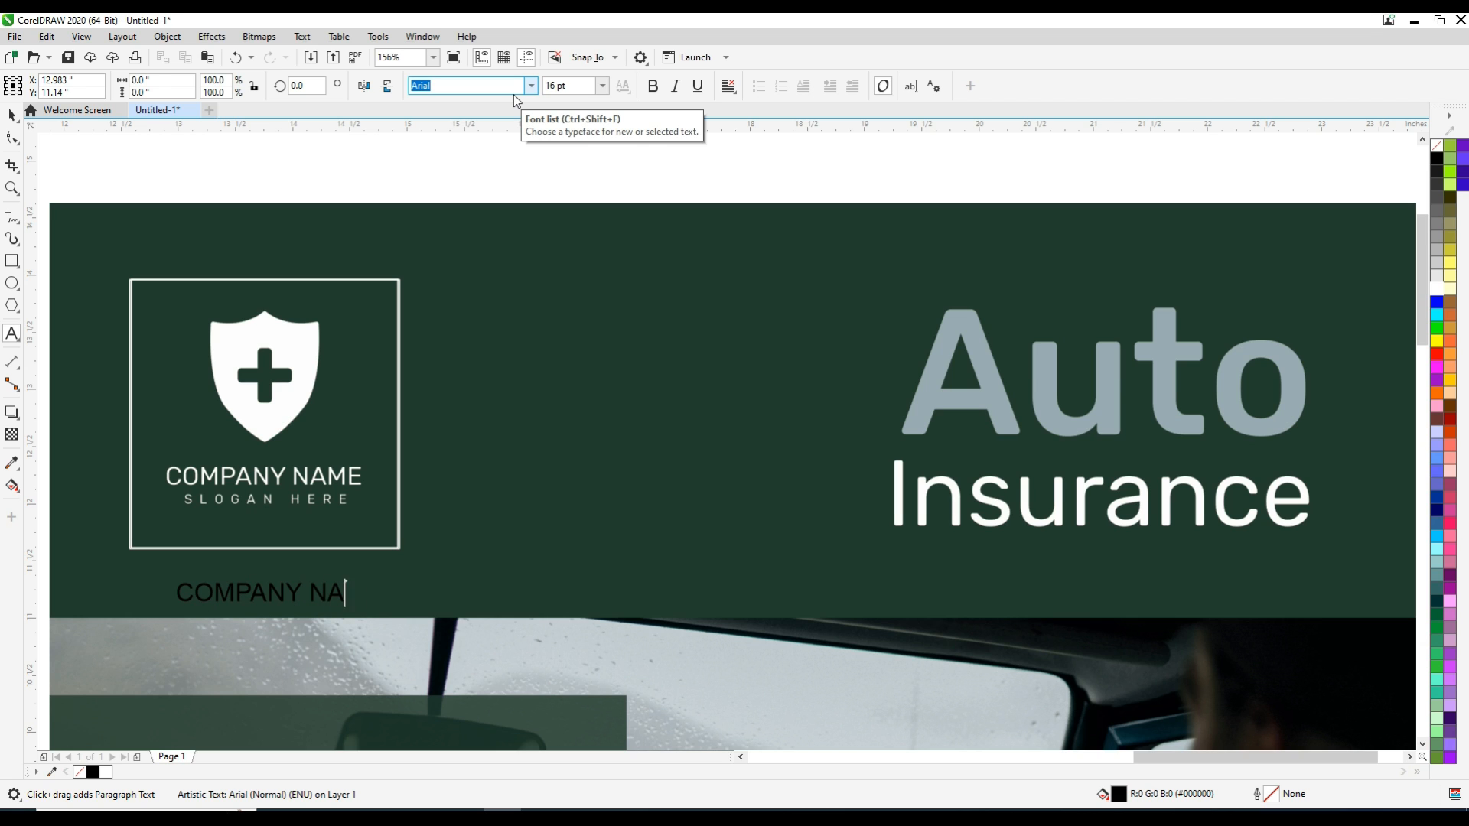
text(ME)
key(ctrl+space)
Fit the COMPANY NAME text over the sample company name at about 15.2 pt and fill it white
drag(279, 599, 269, 478)
drag(372, 491, 364, 488)
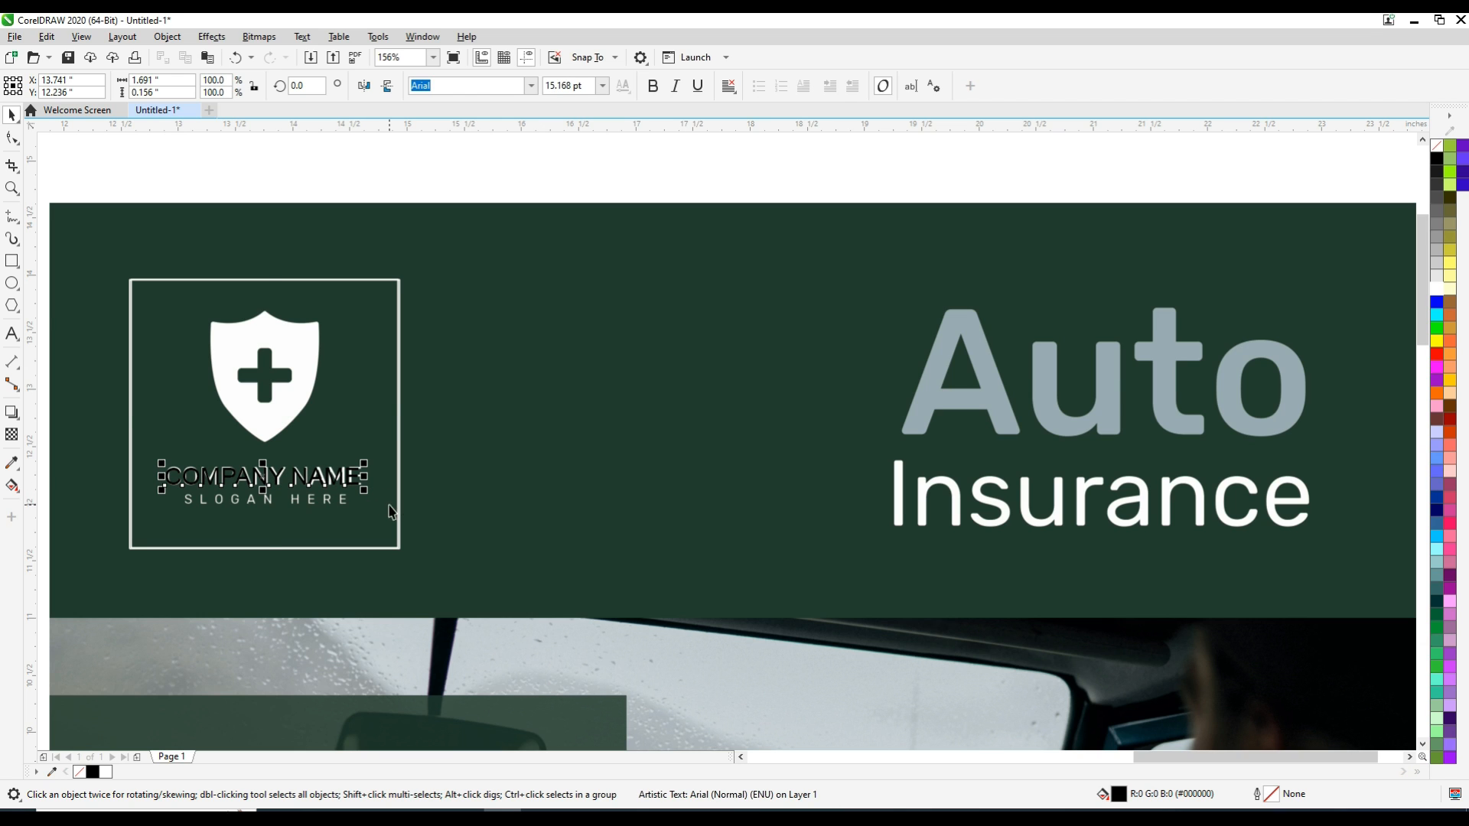
shift+click(391, 509)
click(262, 162)
click(333, 474)
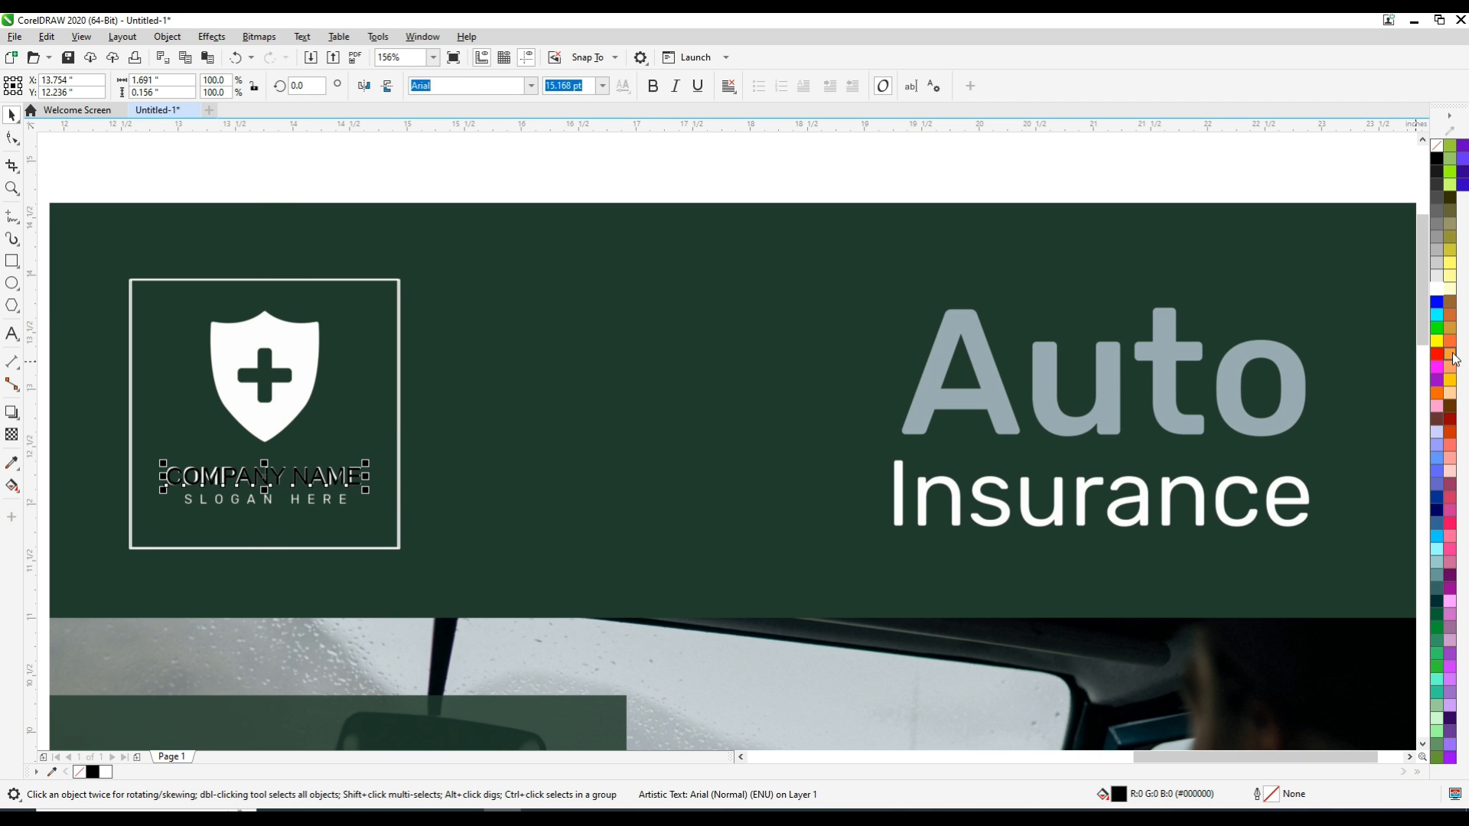
click(1438, 288)
Add the artistic text "SLOGAN HERE" in Arial at 12 pt below the logo frame
click(11, 333)
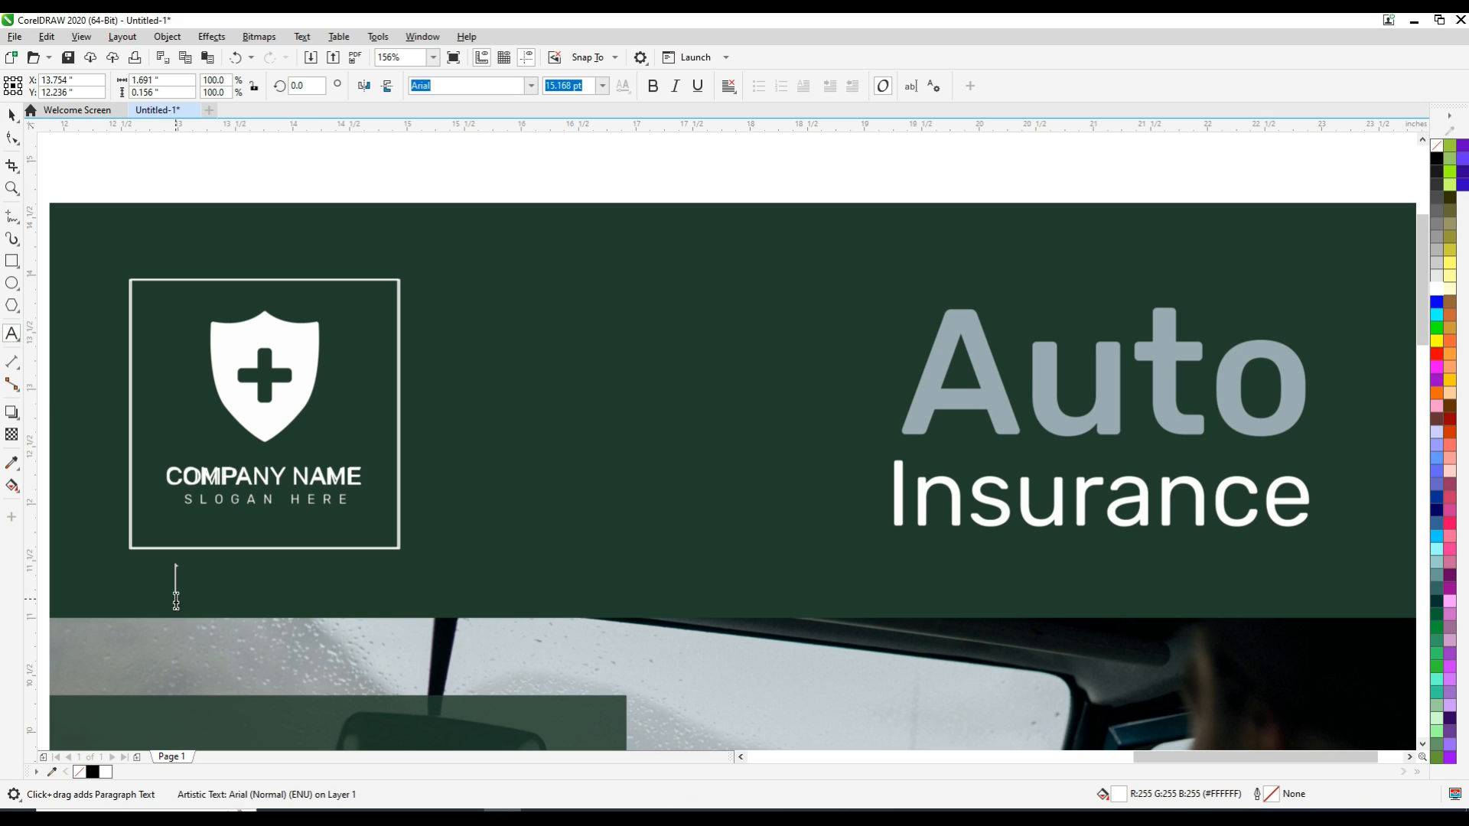
double_click(556, 87)
text(12)
key(Return)
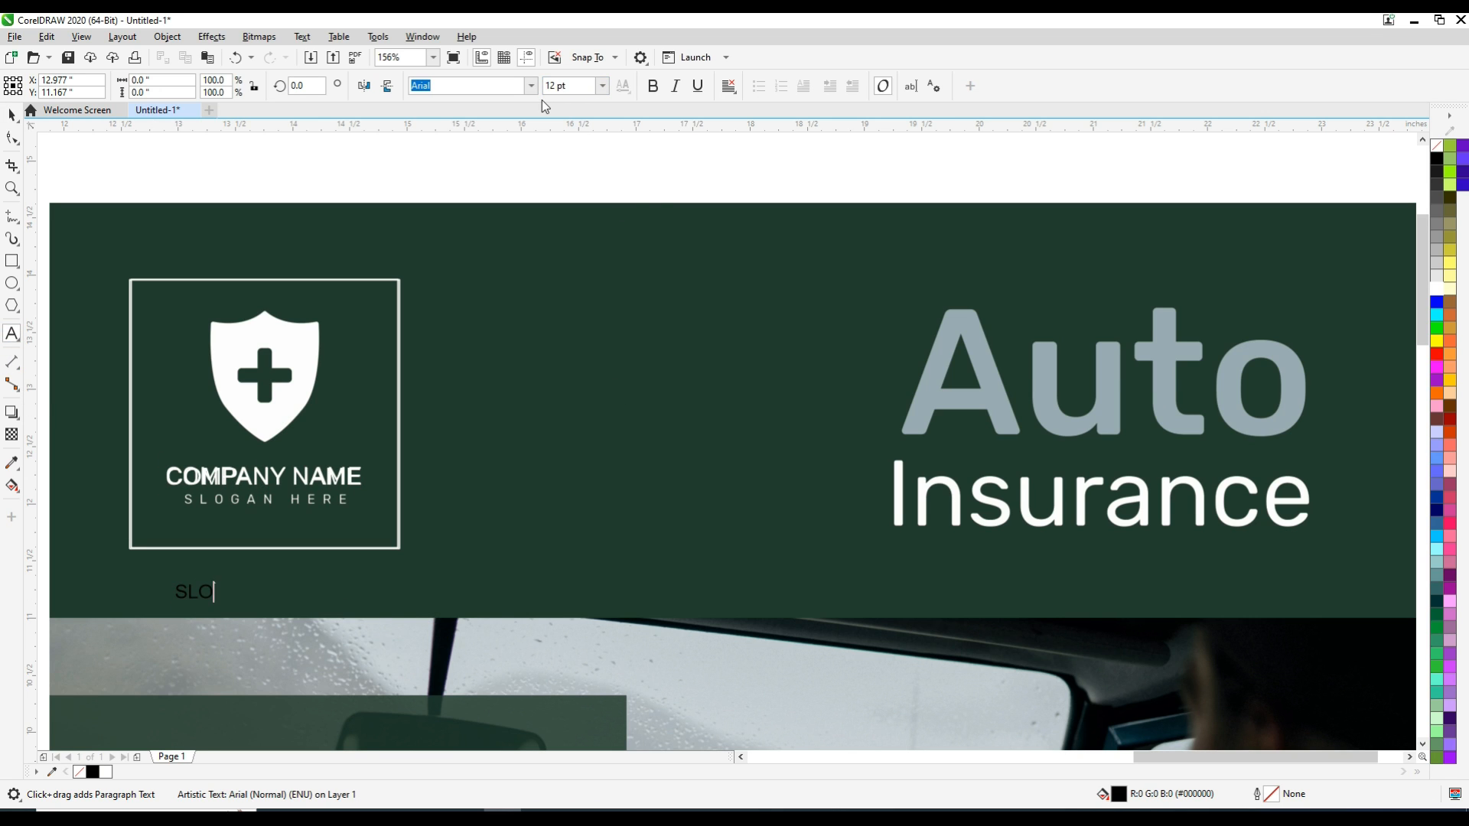
key(ctrl+space)
Move the SLOGAN HERE text onto the sample slogan and shrink it to about 7.9 pt, aligned with its first letter
drag(244, 592, 249, 504)
key(F2)
drag(132, 485, 403, 534)
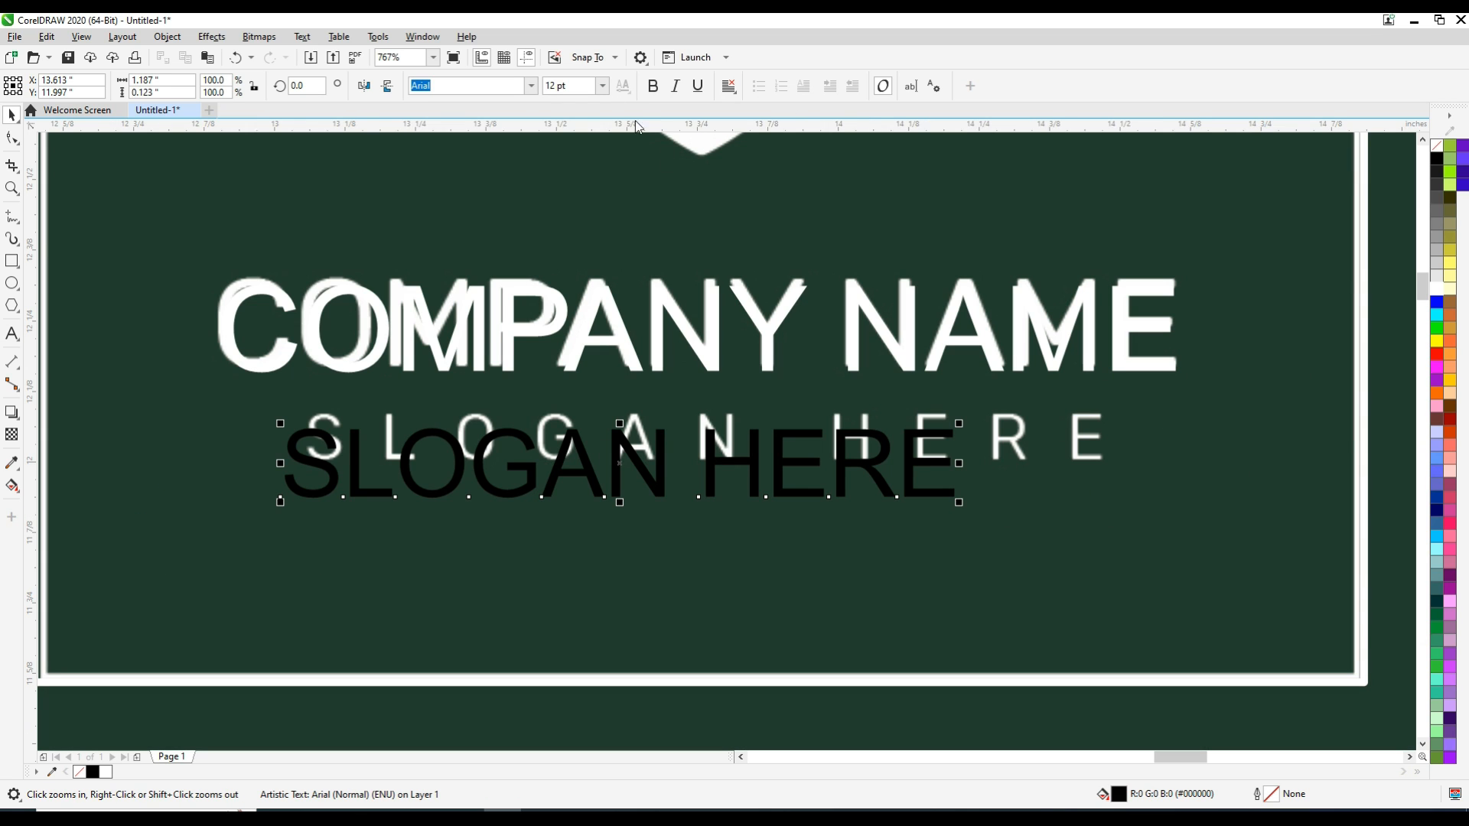
drag(968, 513, 825, 478)
drag(505, 447, 529, 433)
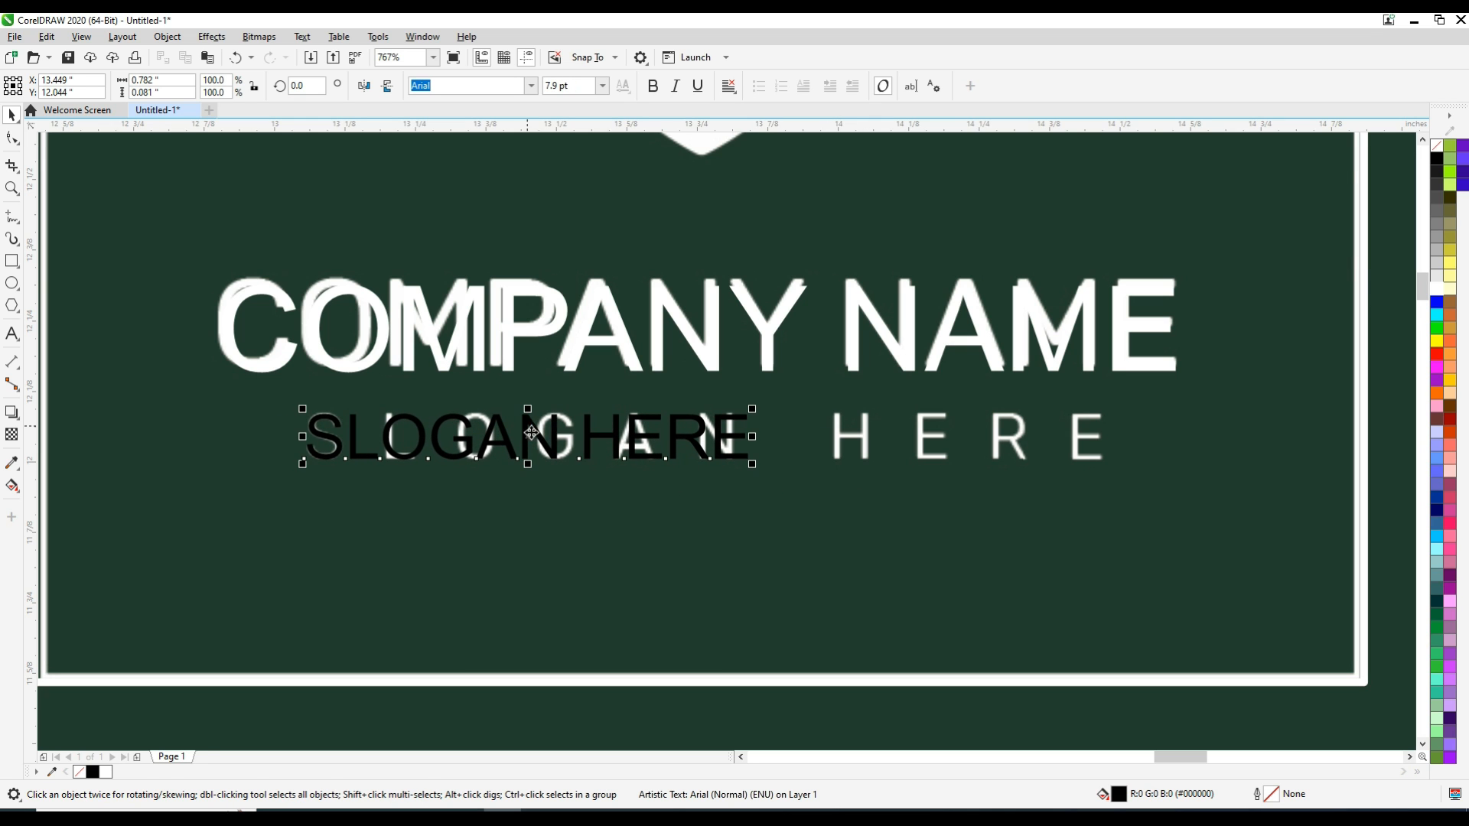
Widen the slogan's letter spacing to span the sample slogan's width and fill the text white
click(13, 138)
drag(750, 464, 1171, 480)
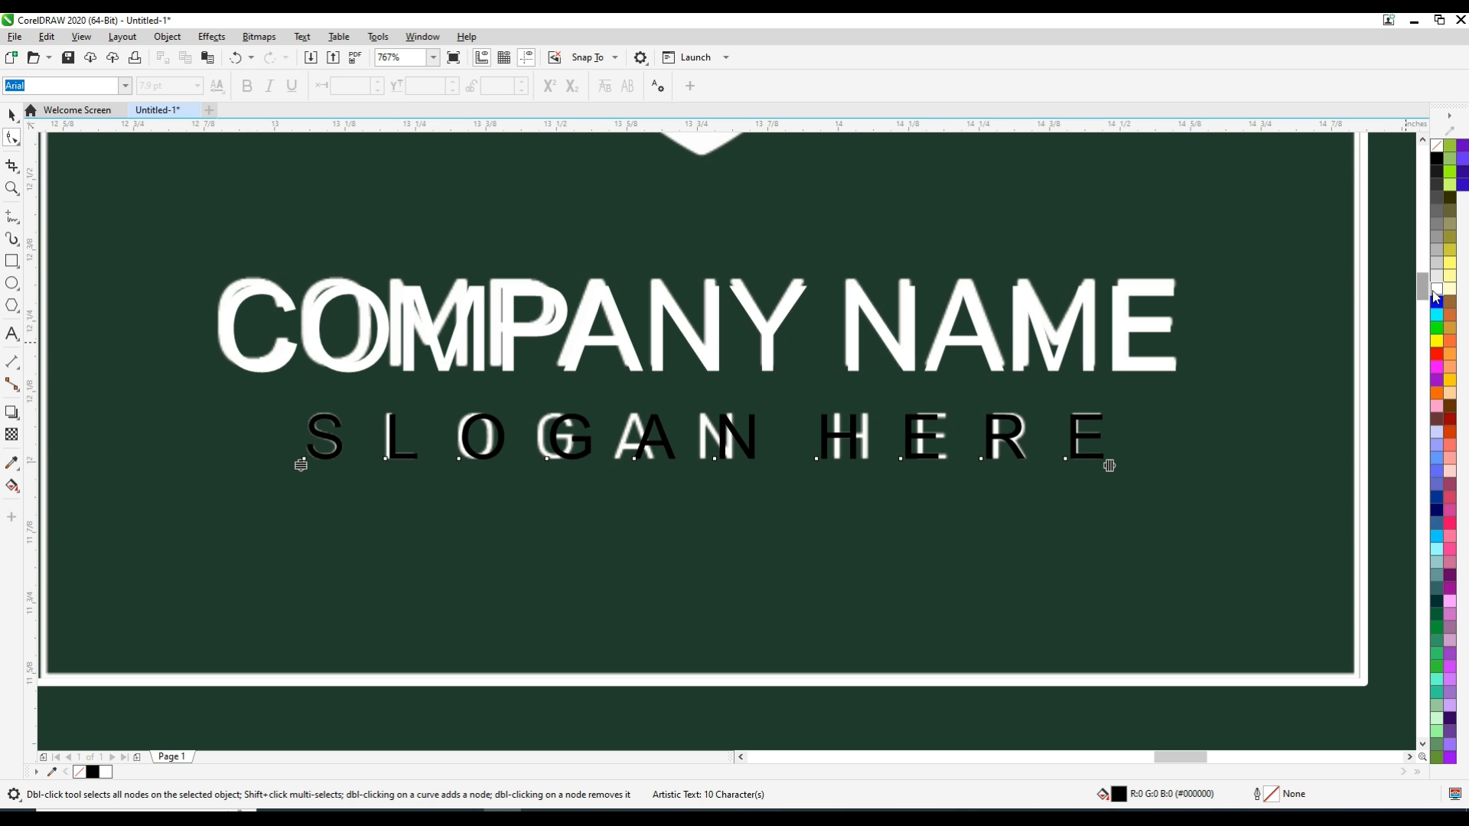
click(12, 115)
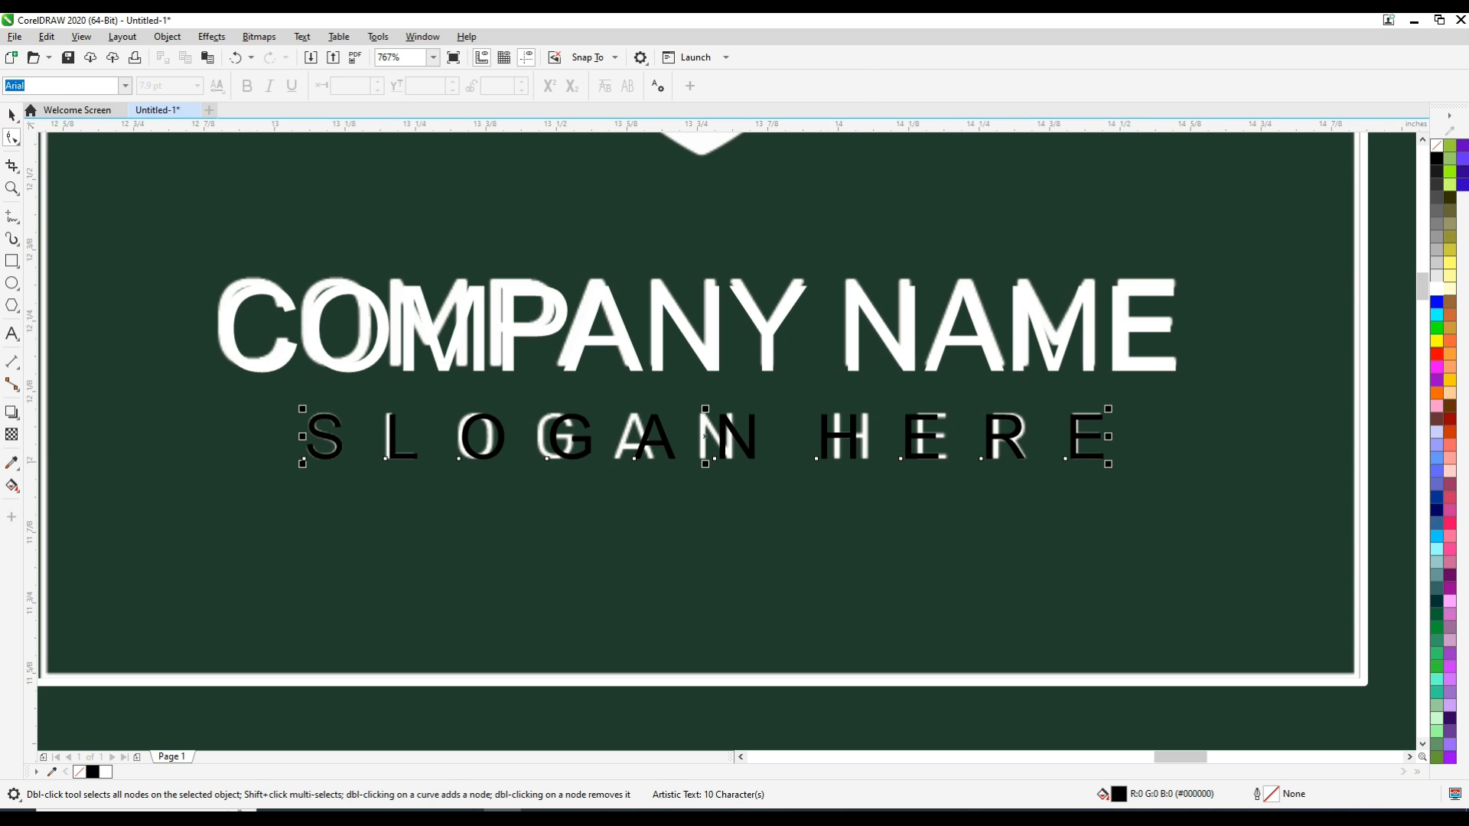
click(1436, 291)
Add the artistic text "Auto" in Arial at 24 pt between the logo frame and the sample title
scroll(1403, 302, down, 1)
key(F4)
key(F2)
drag(820, 149, 1297, 296)
click(68, 222)
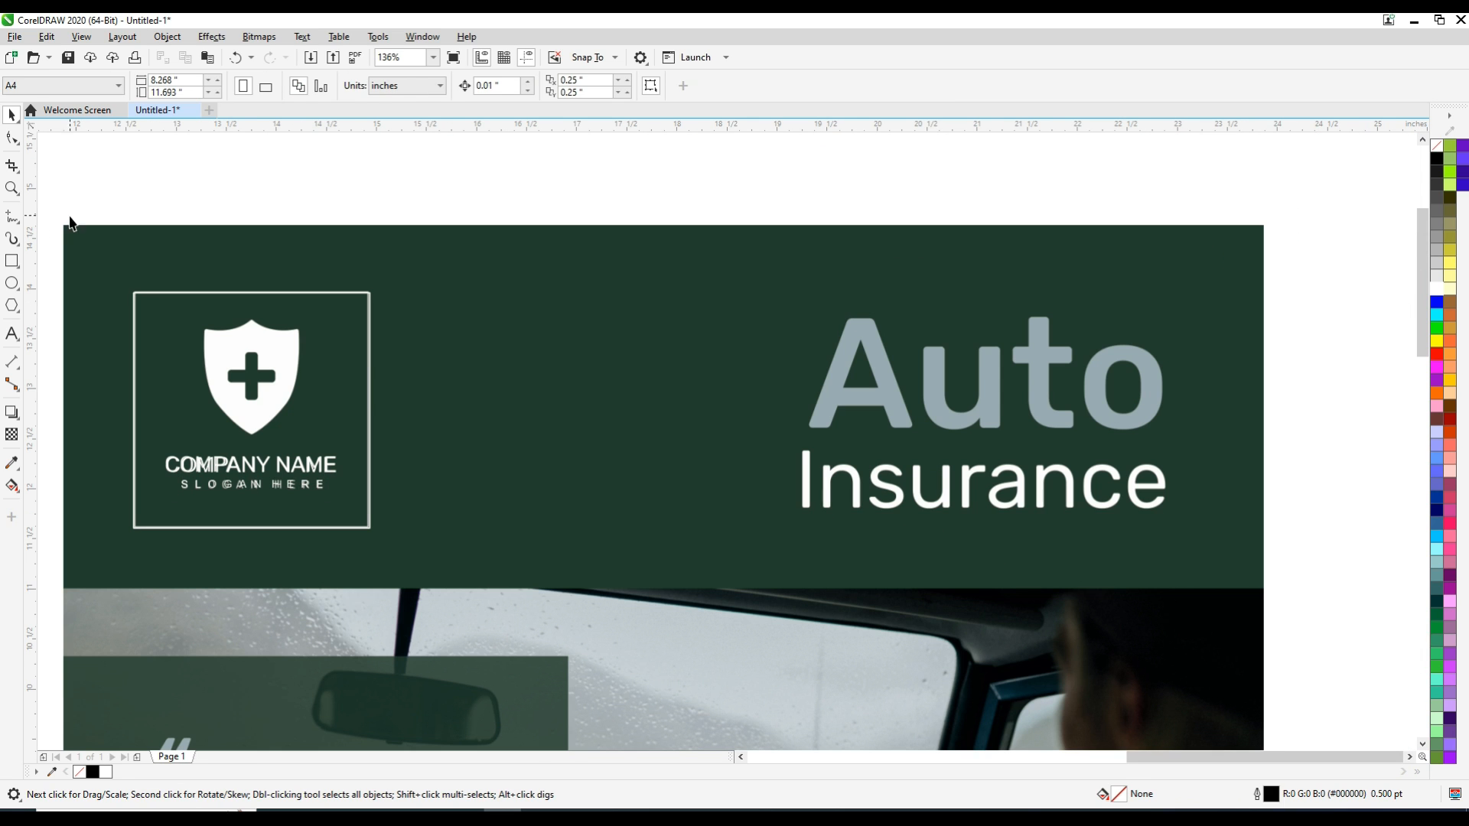
click(12, 335)
click(488, 349)
text(Auto)
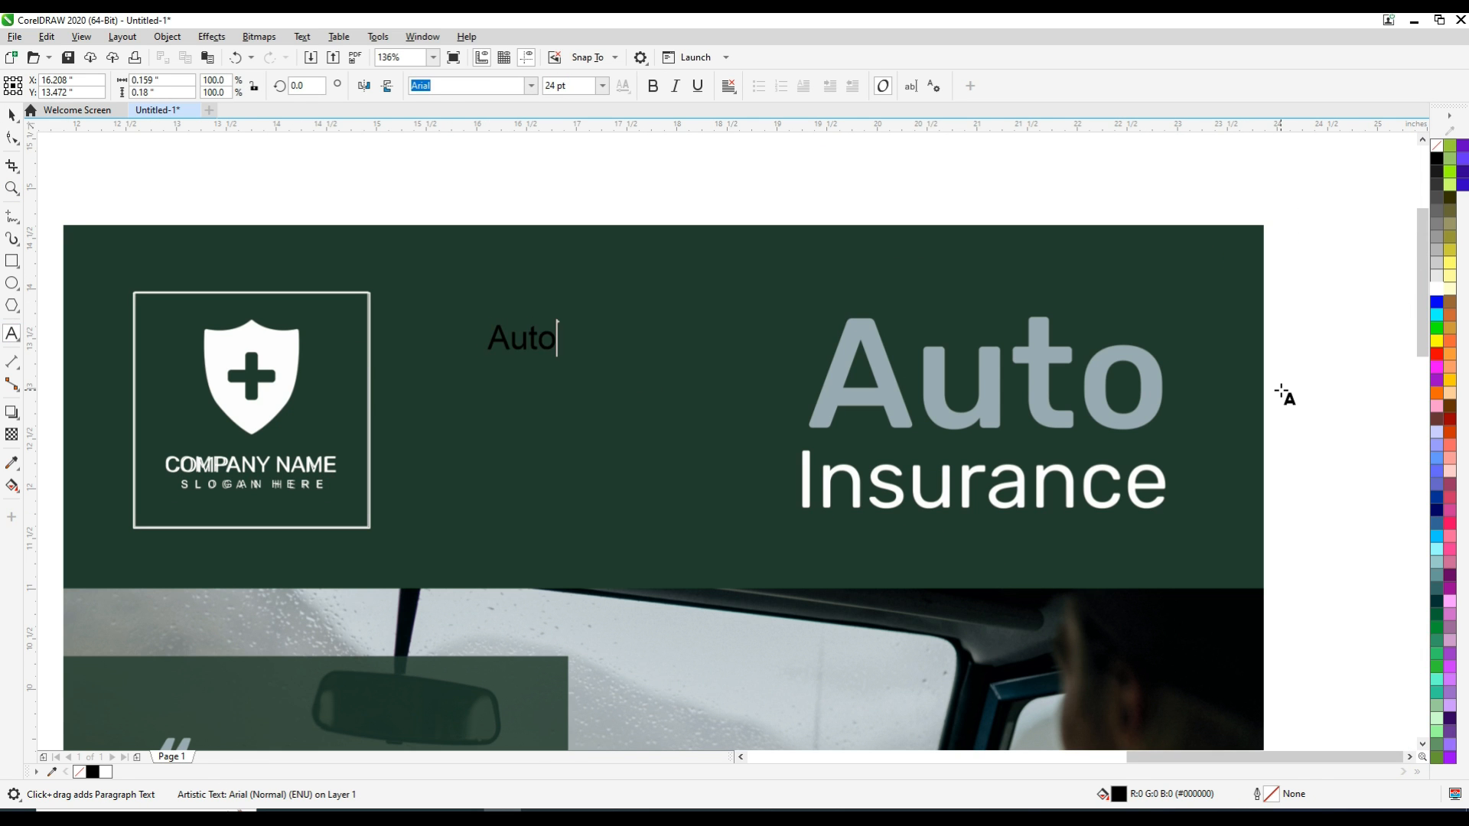
key(ctrl+space)
Enlarge the Auto text to about 110.8 pt over the sample title and make it bold
drag(562, 361, 757, 436)
drag(632, 398, 956, 378)
drag(1080, 422, 1151, 444)
click(652, 87)
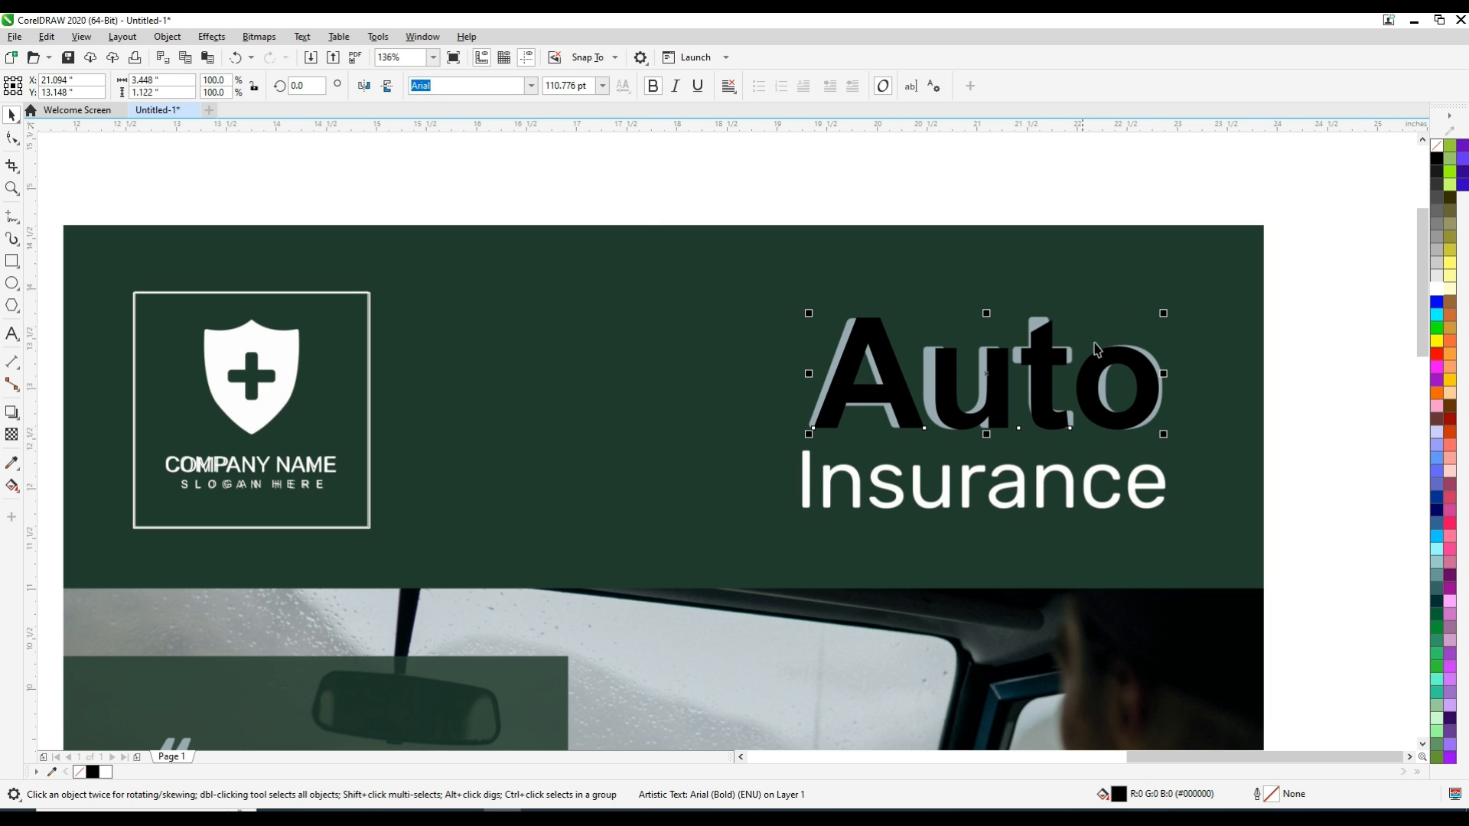
Stretch the Auto text horizontally to about 3.61 in wide and fill it with Powder Blue
drag(1164, 373, 1170, 374)
drag(809, 374, 801, 382)
click(1437, 433)
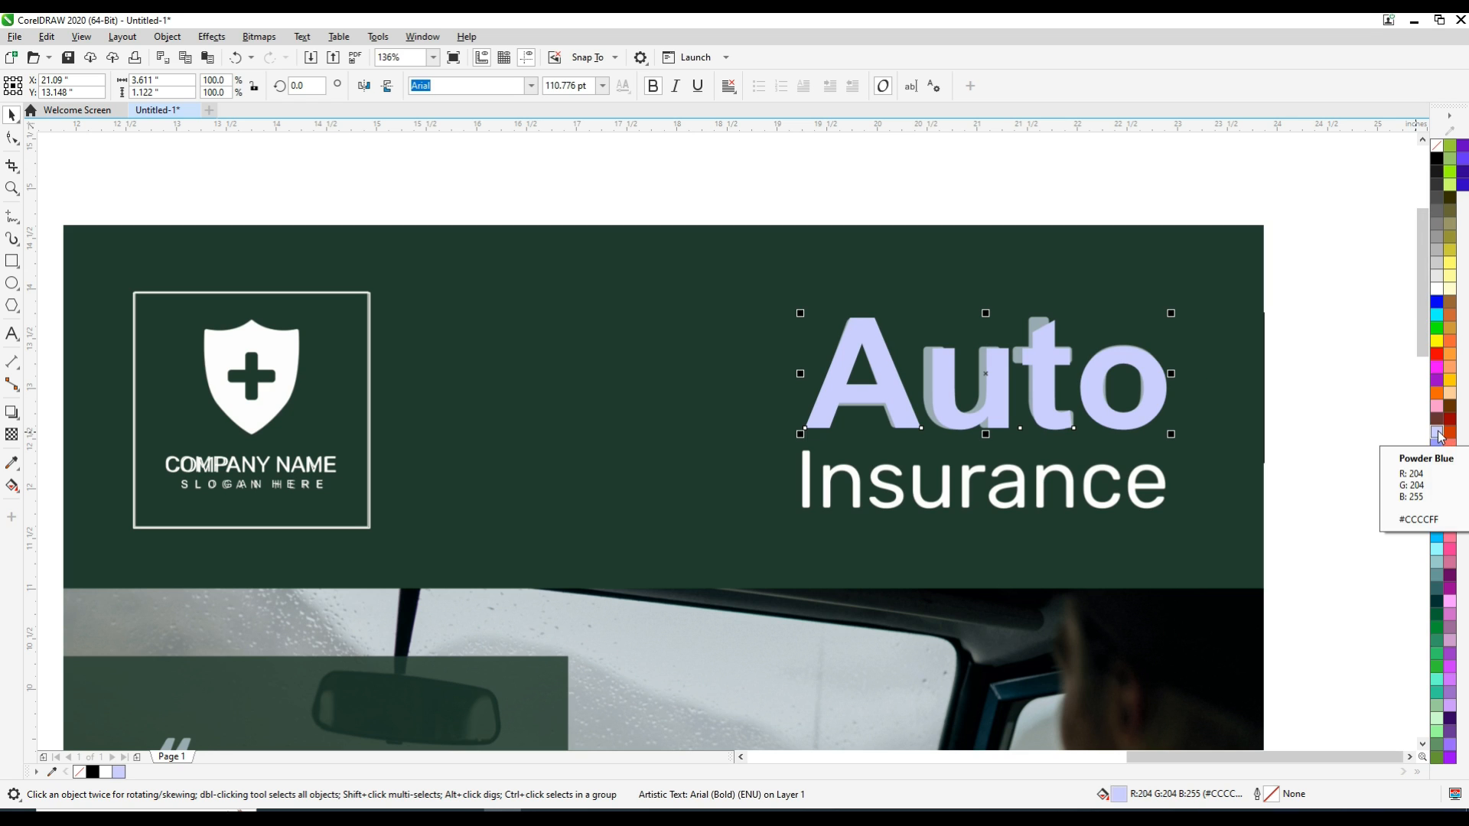
Add the artistic text "Insurance" in Arial at 24 pt below the sample title
click(11, 334)
click(669, 586)
text(Insurance)
key(ctrl+space)
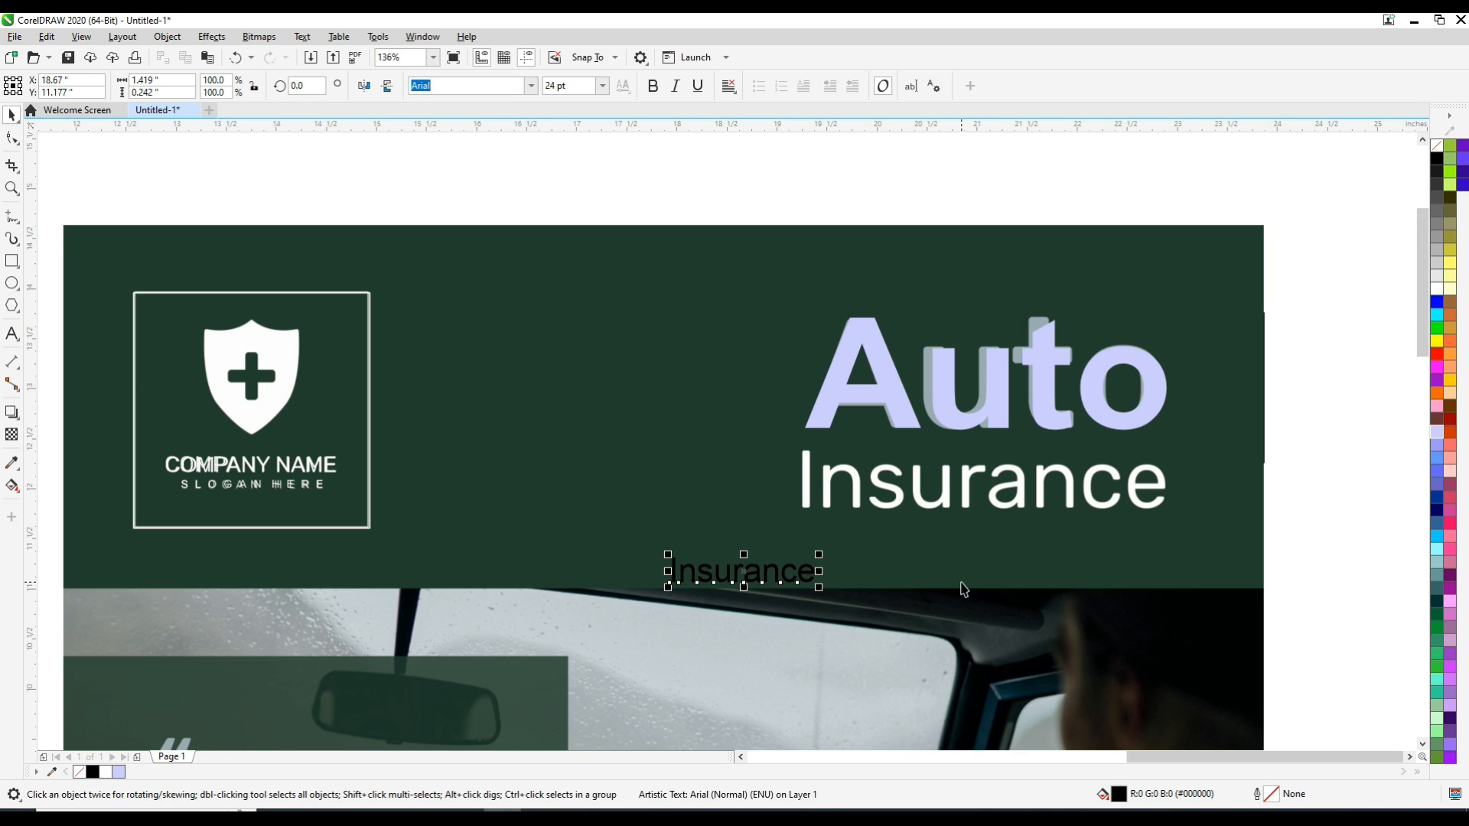
Place the Insurance text over the sample's second title line at about 61 pt and fill it white
drag(746, 579, 1168, 549)
key(Up)
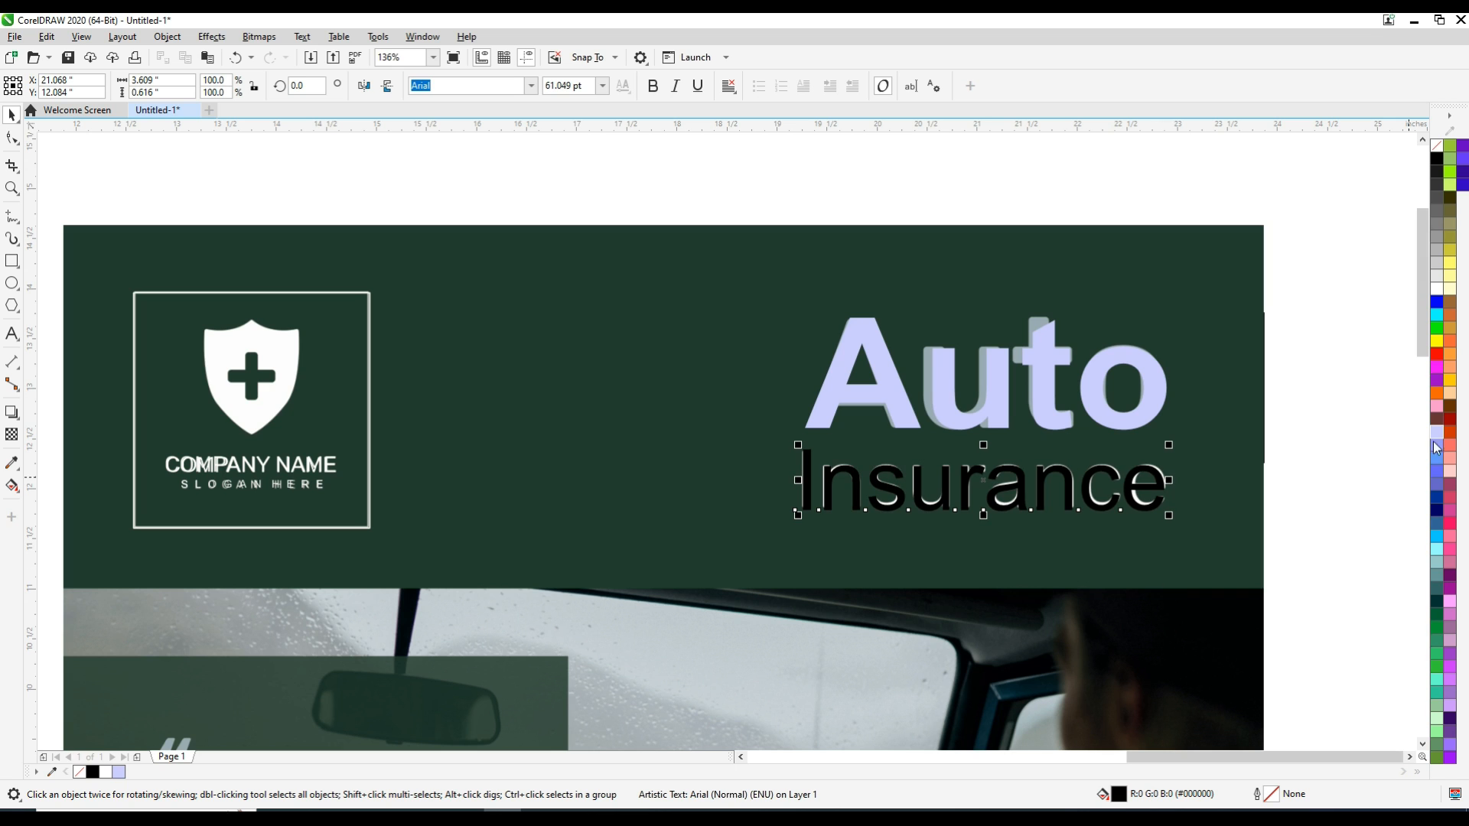
click(1437, 289)
click(291, 172)
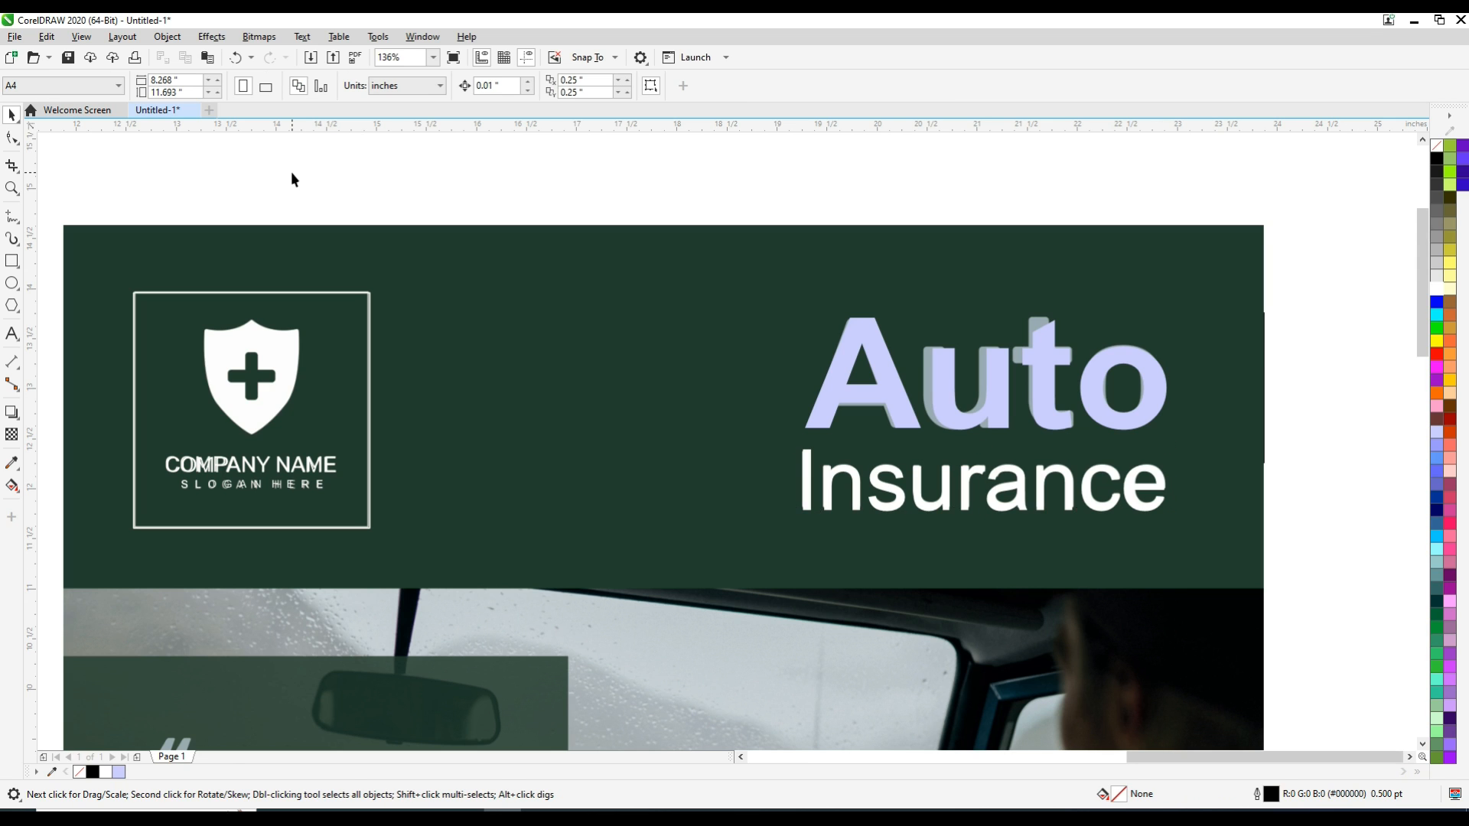
Try to fill the blank poster rectangle with a colour sampled from the sample poster's header
key(F4)
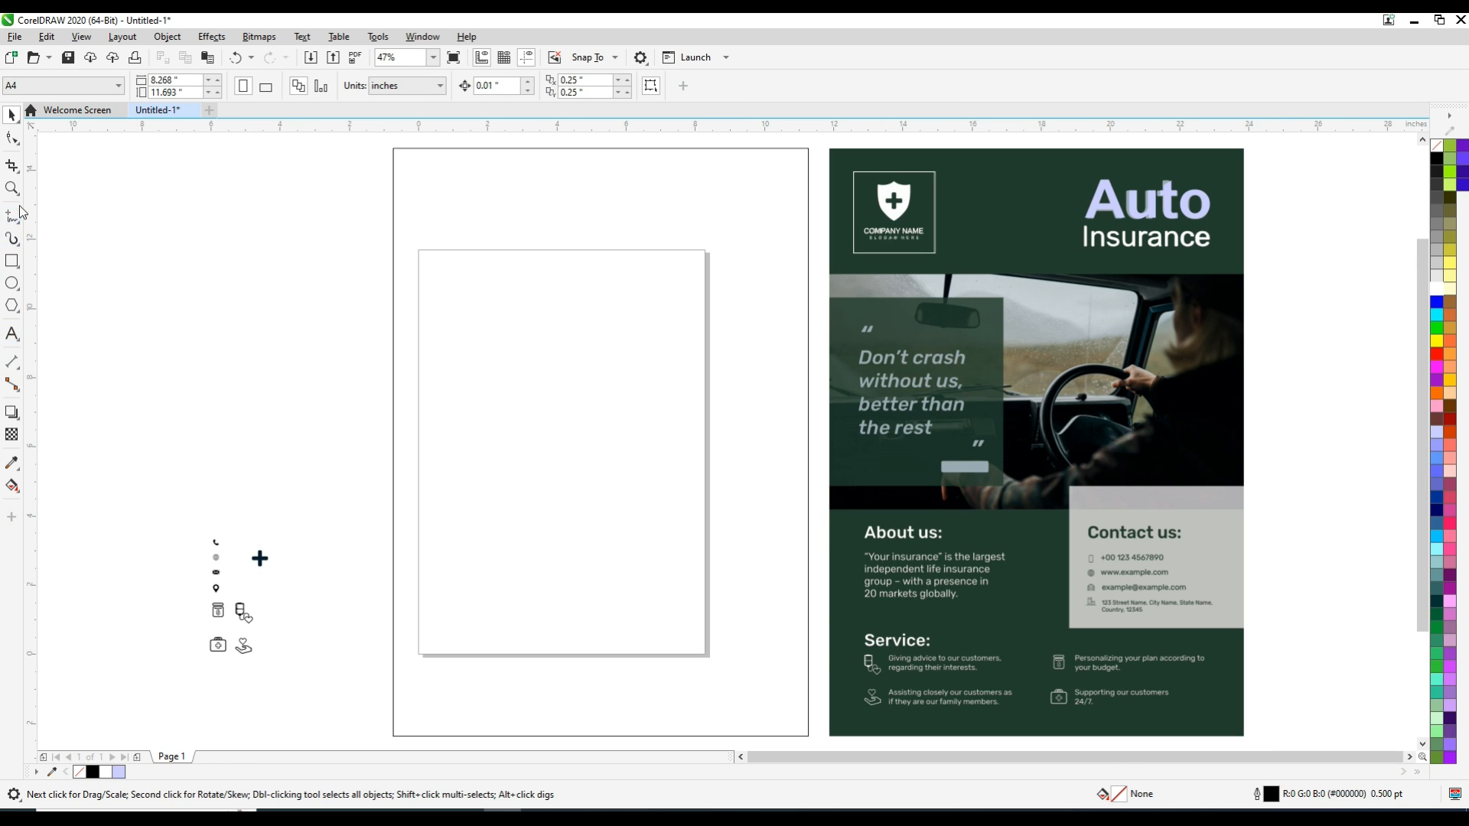
click(11, 463)
click(1001, 171)
click(591, 235)
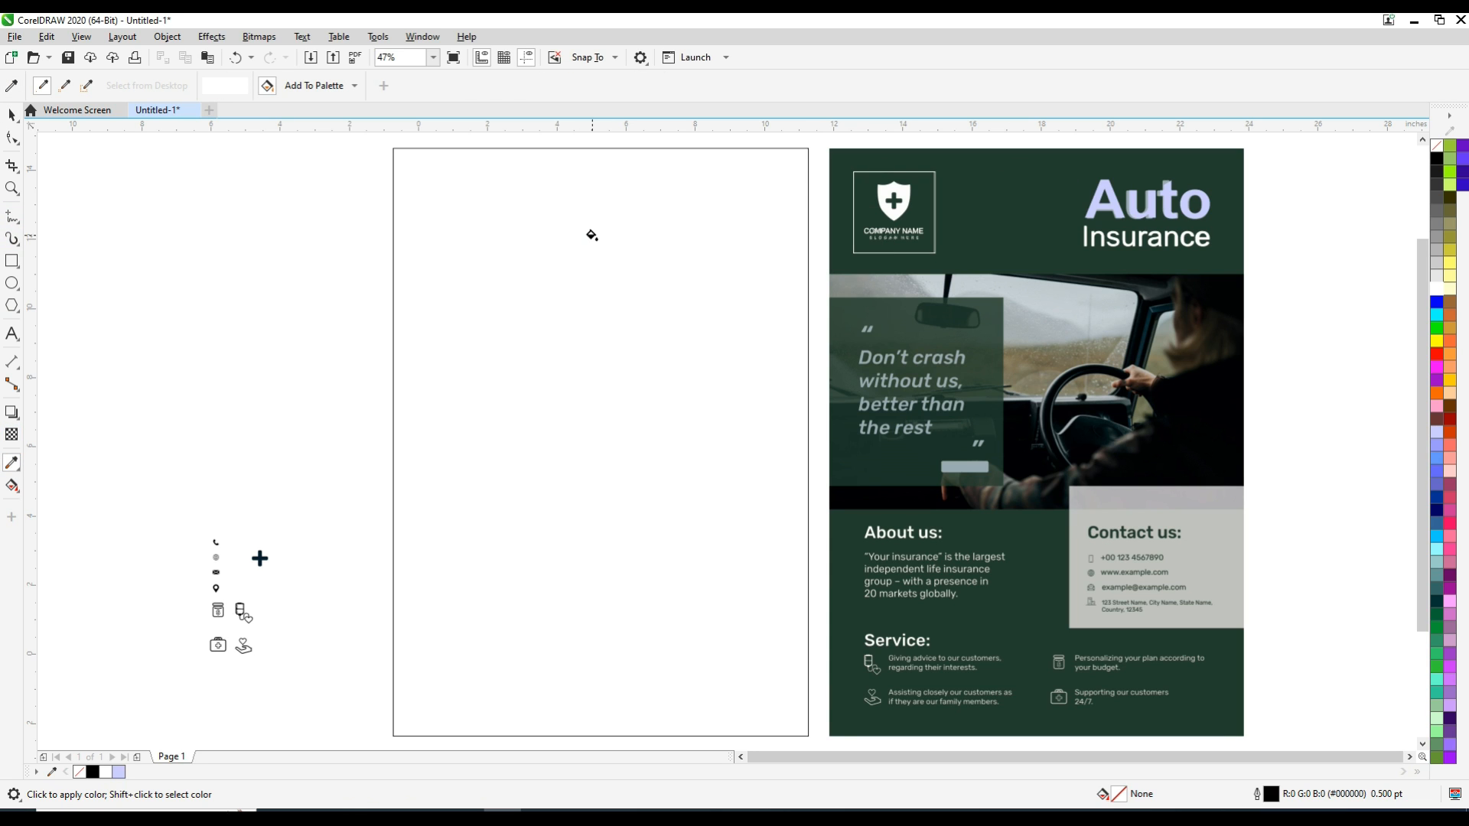
Fill the blank poster rectangle with the dark green sampled from the sample poster's header and remove its outline
click(11, 463)
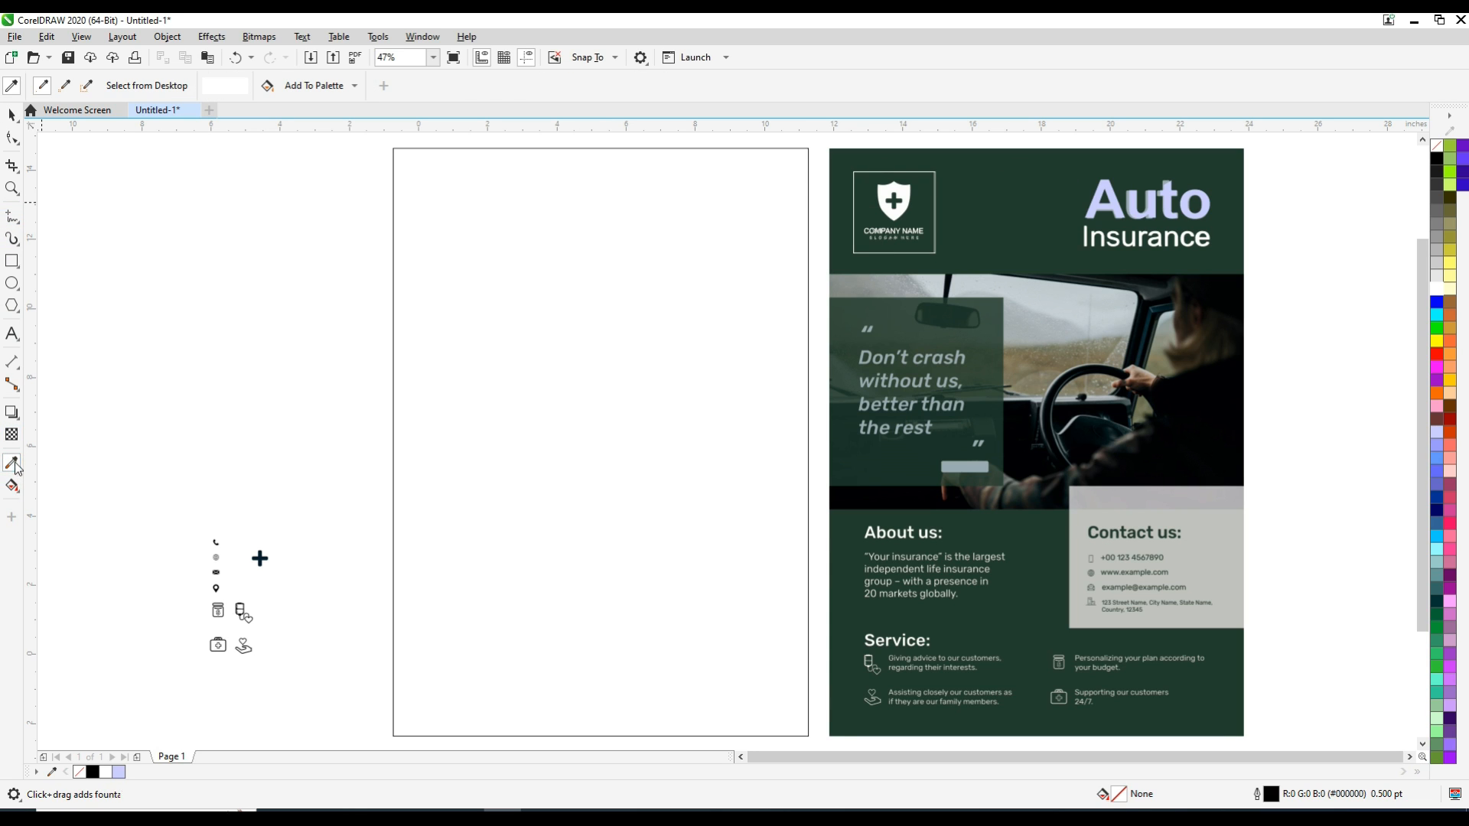
click(1022, 189)
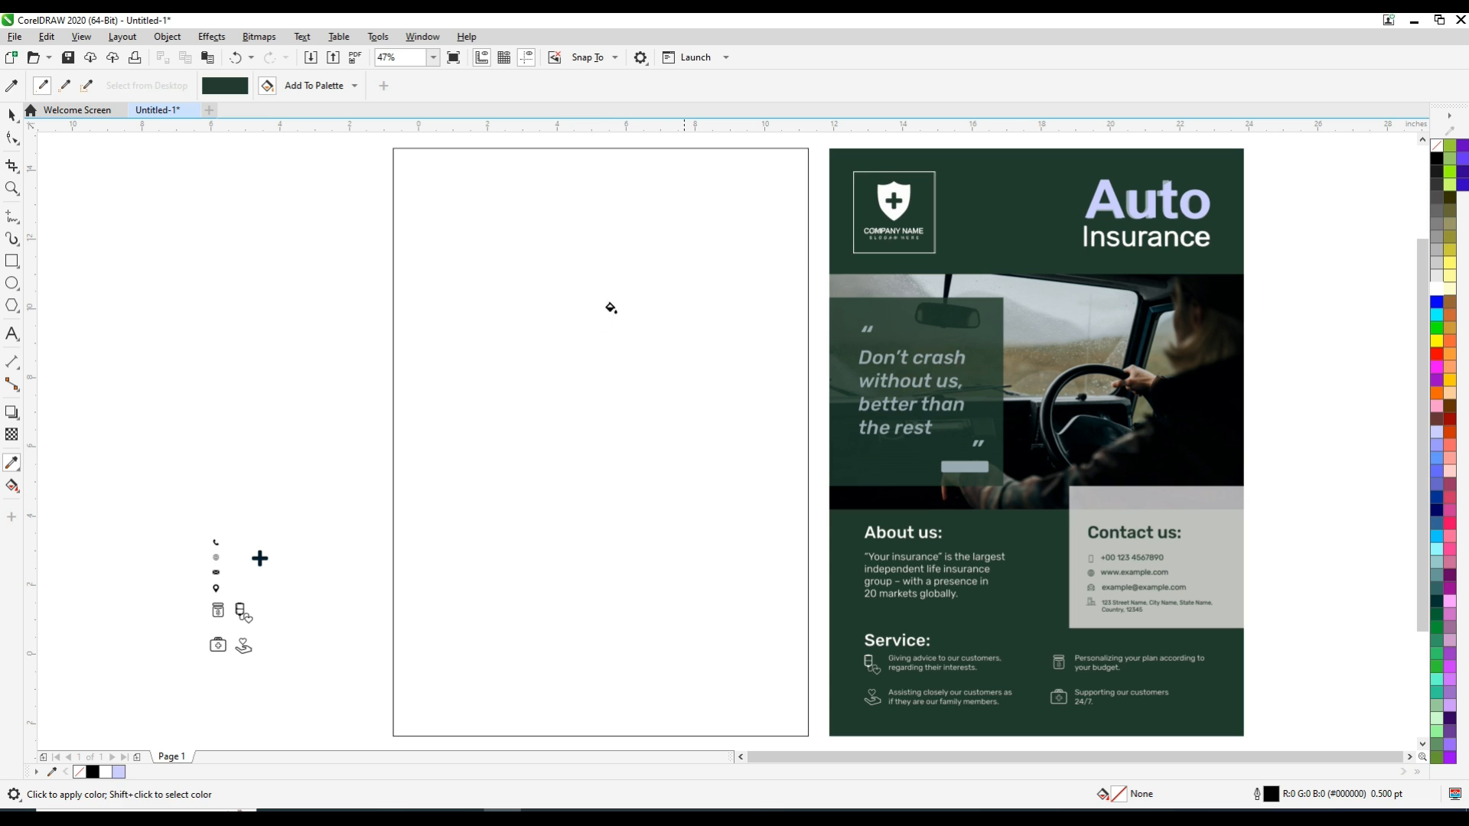
click(609, 318)
click(13, 115)
click(612, 320)
right_click(1439, 148)
click(1429, 157)
Group the new logo frame and header texts and centre the group horizontally on the green poster rectangle
click(270, 297)
drag(1298, 167, 836, 273)
key(ctrl+g)
shift+click(644, 266)
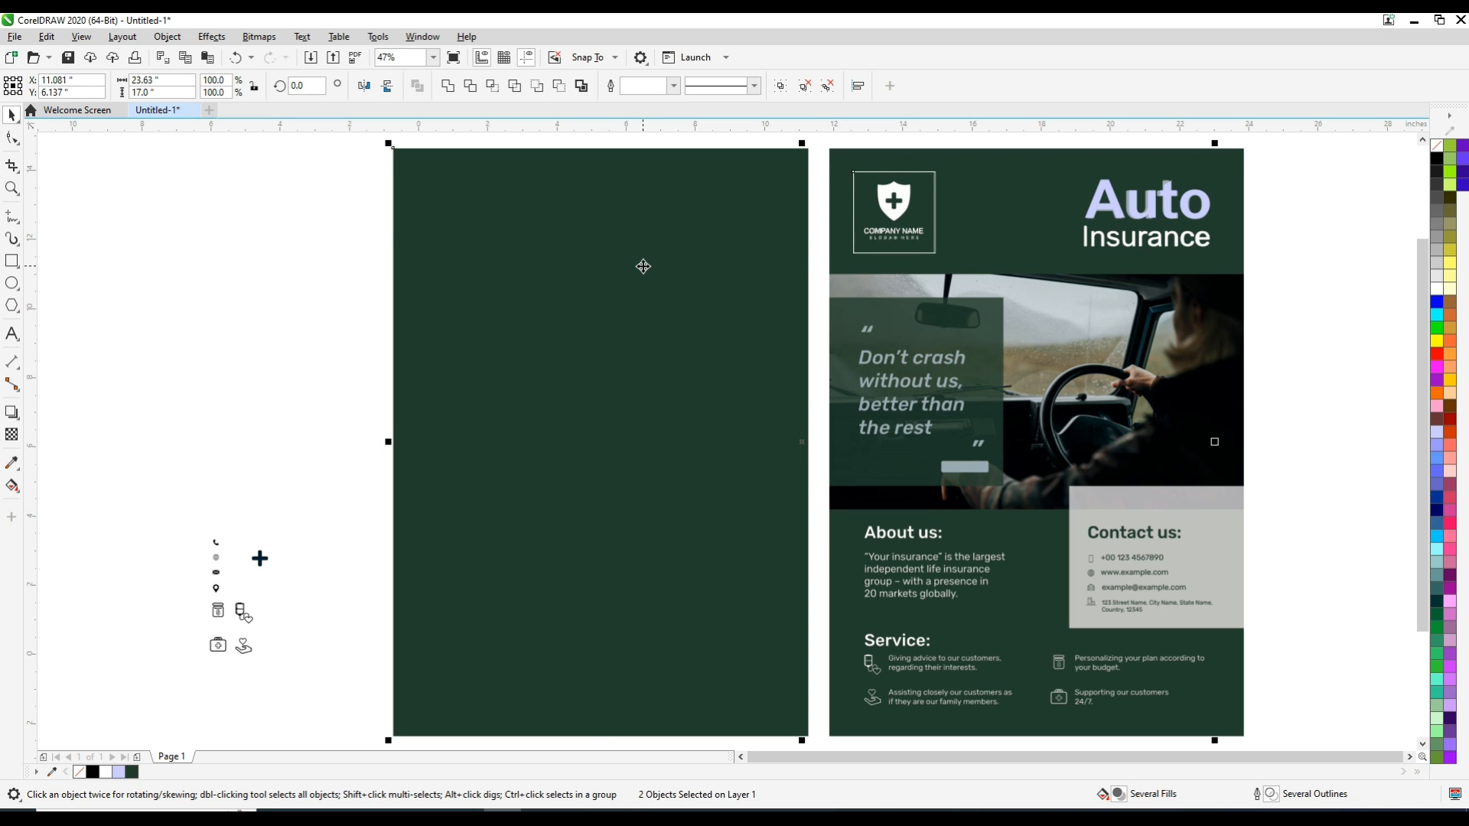
key(c)
Place the shield-and-plus logo inside the new frame above the company name, about 0.96 × 1.15 in
click(272, 280)
click(259, 559)
drag(307, 531, 461, 198)
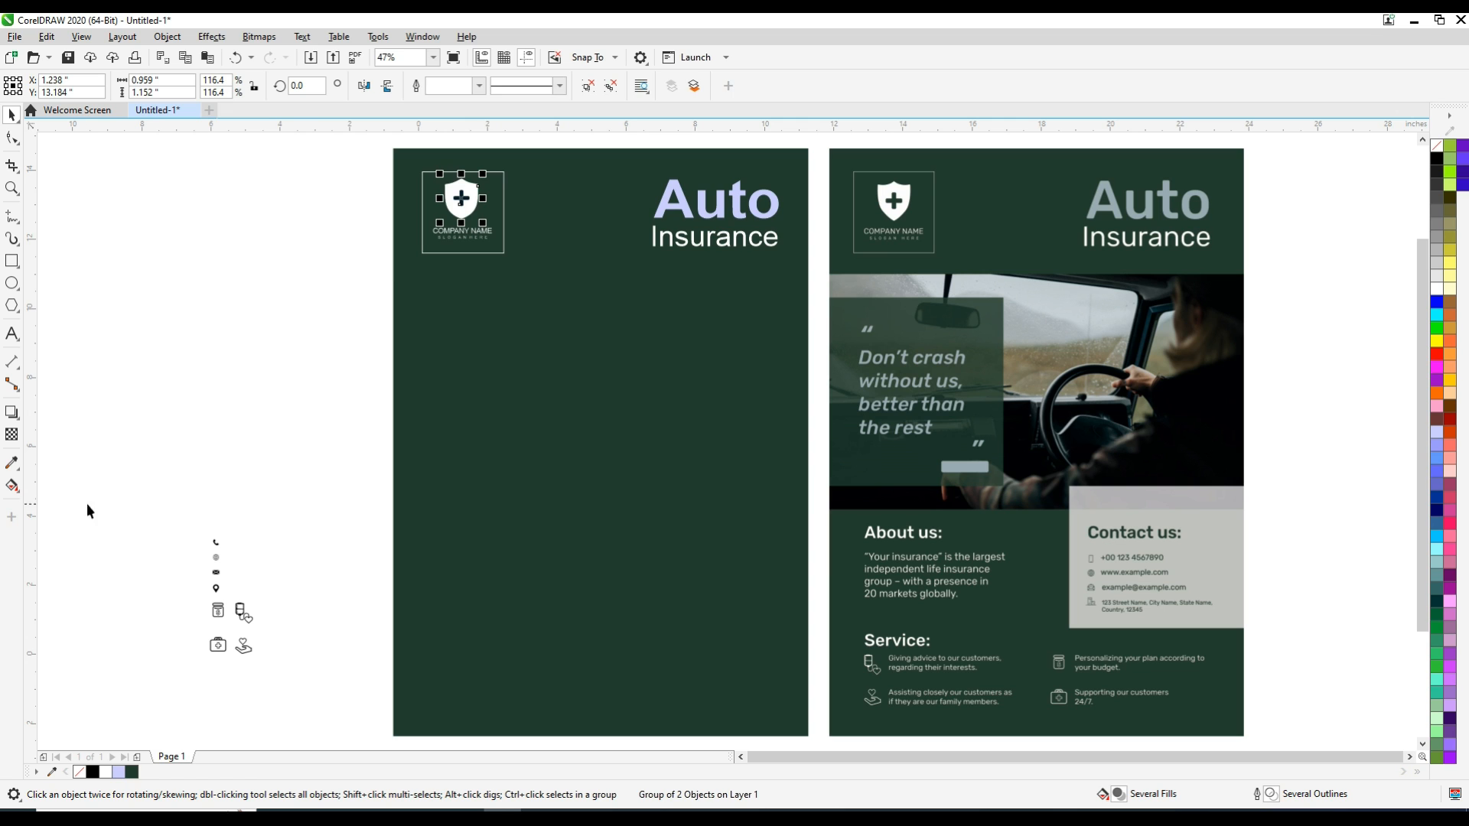
drag(86, 504, 315, 713)
click(241, 355)
Centre the shield logo and its plus sign horizontally on the white logo frame
key(F2)
click(412, 194)
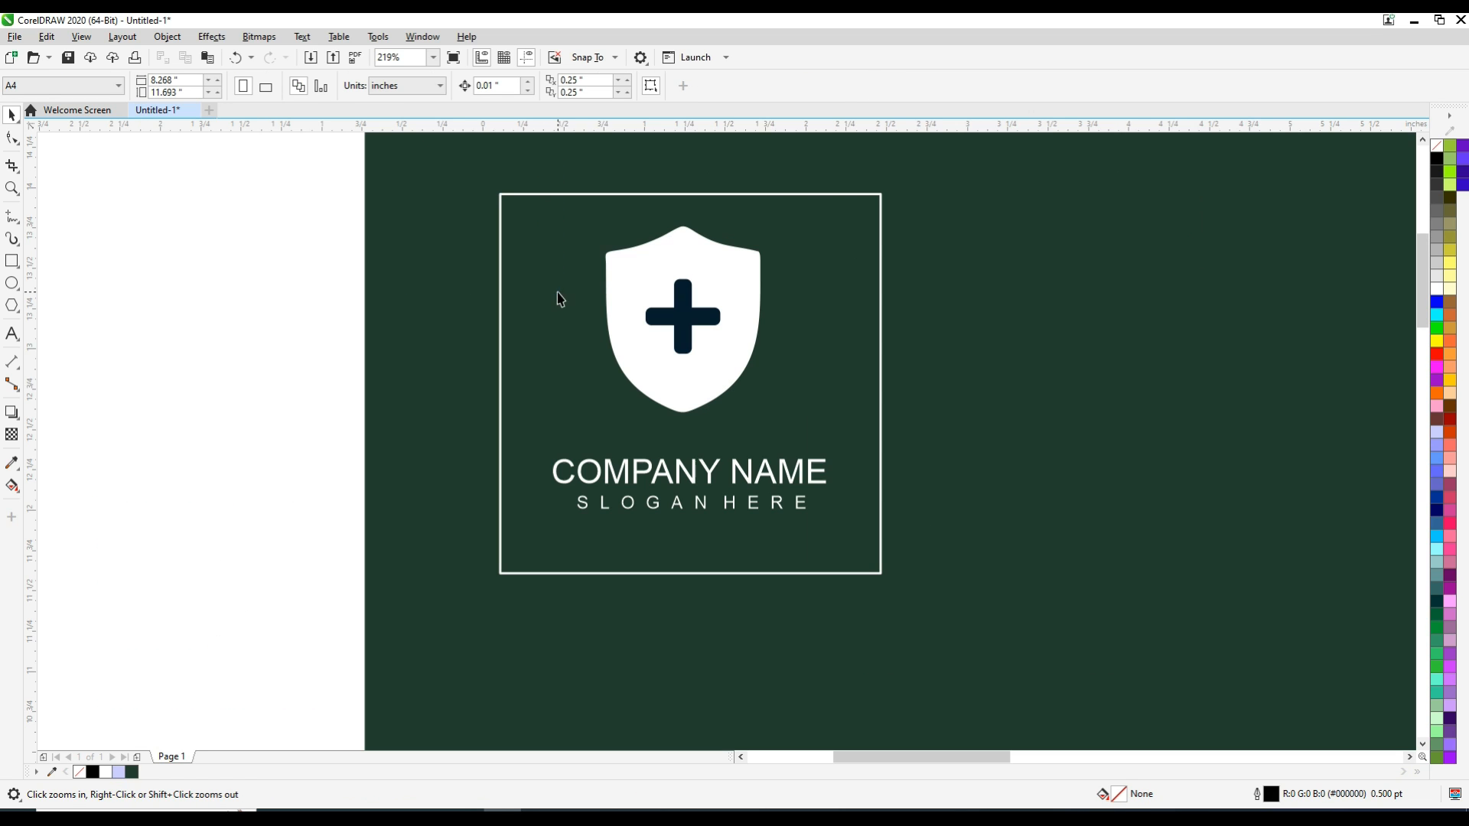
click(686, 371)
click(957, 361)
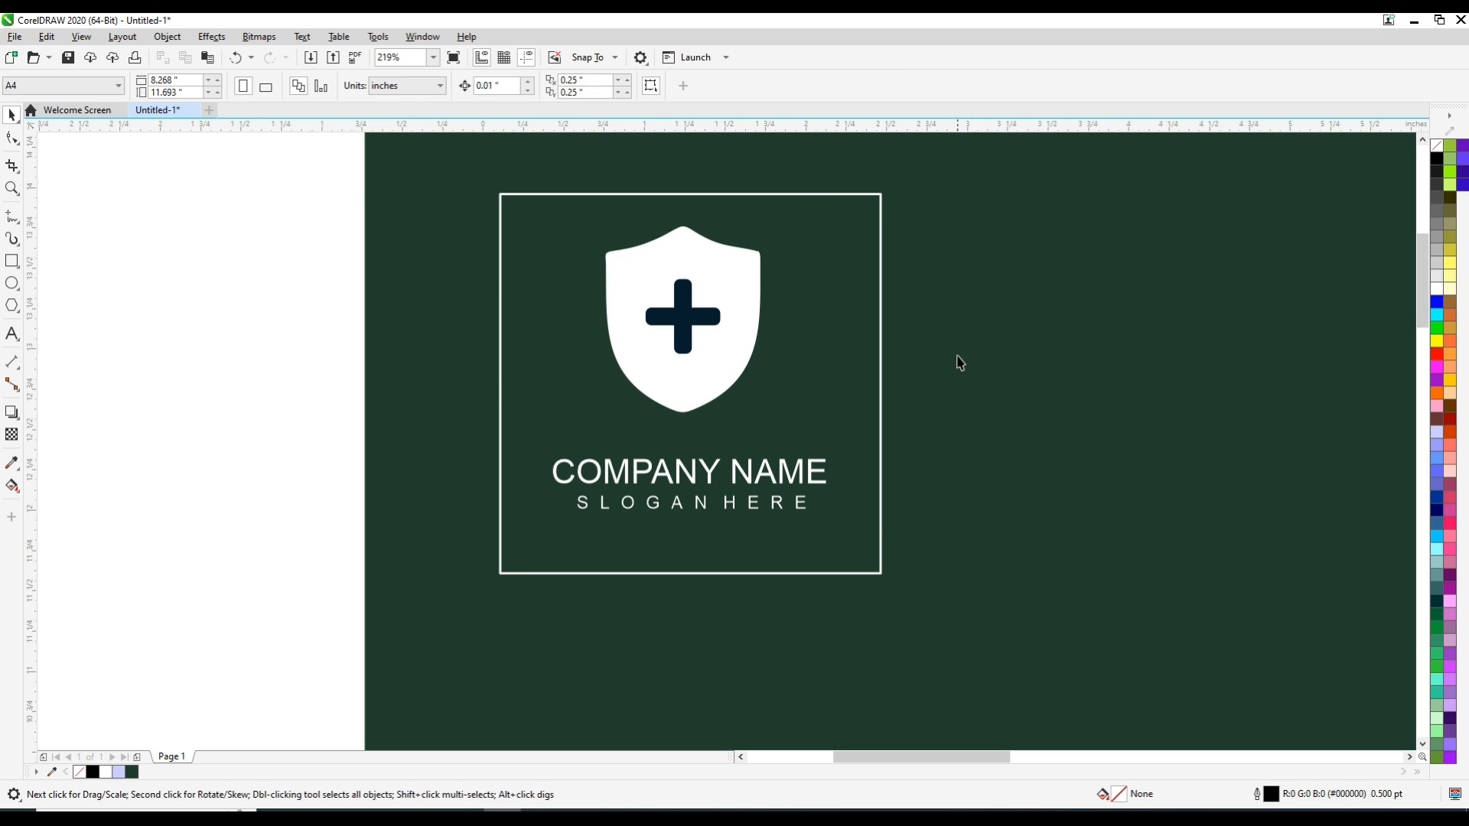
click(881, 515)
click(588, 85)
click(321, 355)
click(649, 319)
shift+click(544, 367)
key(c)
click(127, 357)
Shift the shield logo slightly lower, between the frame's upper edge and the company name
click(682, 316)
drag(683, 313, 689, 307)
shift+click(578, 309)
click(276, 322)
Colour the plus sign inside the shield with the poster's dark green for both fill and outline
ctrl+click(686, 356)
click(133, 773)
right_click(133, 774)
click(196, 568)
click(184, 484)
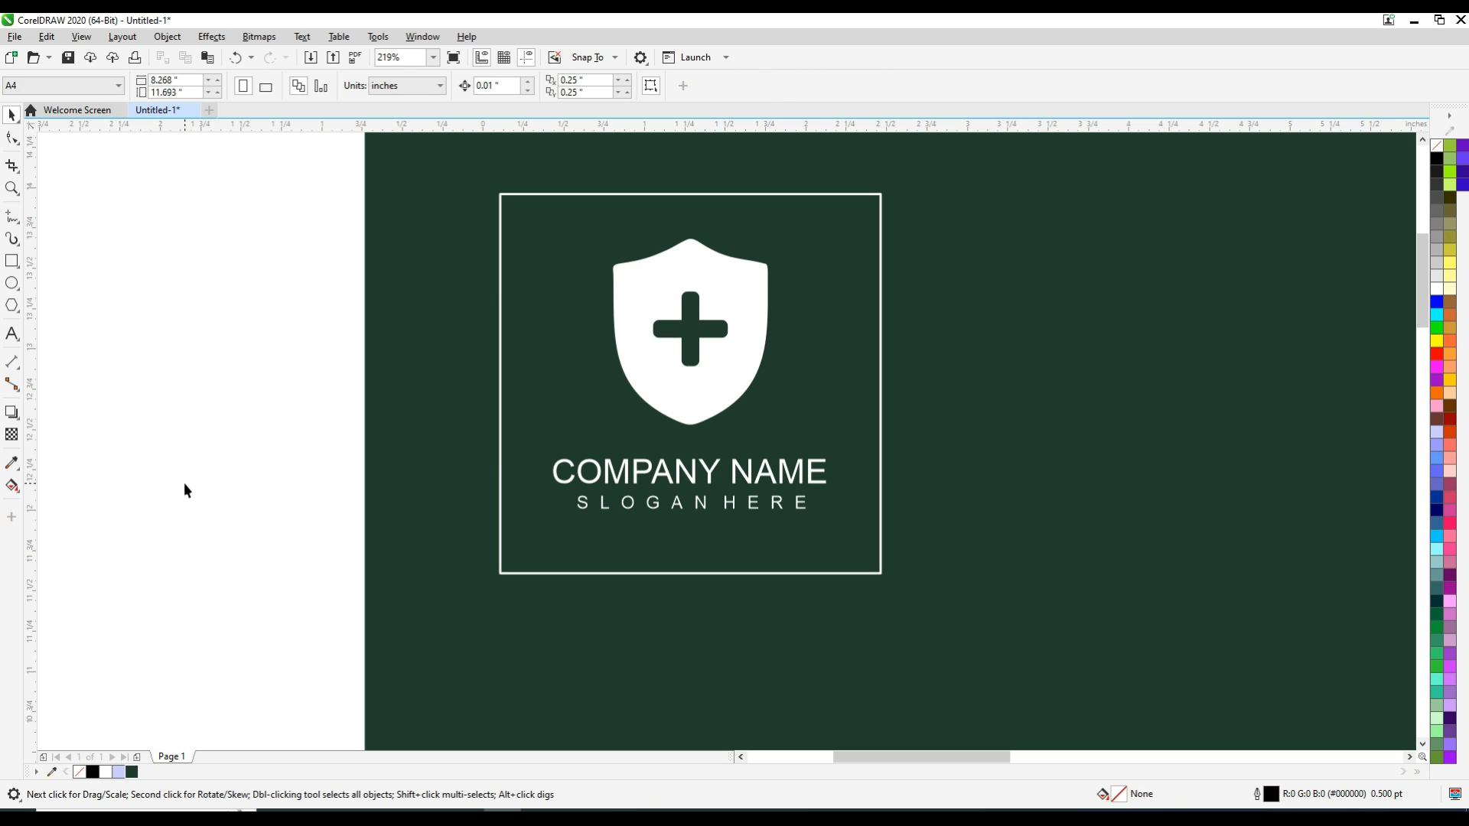
Draw a rectangle about 12 × 6.84 in over the sample poster's car photo
key(F4)
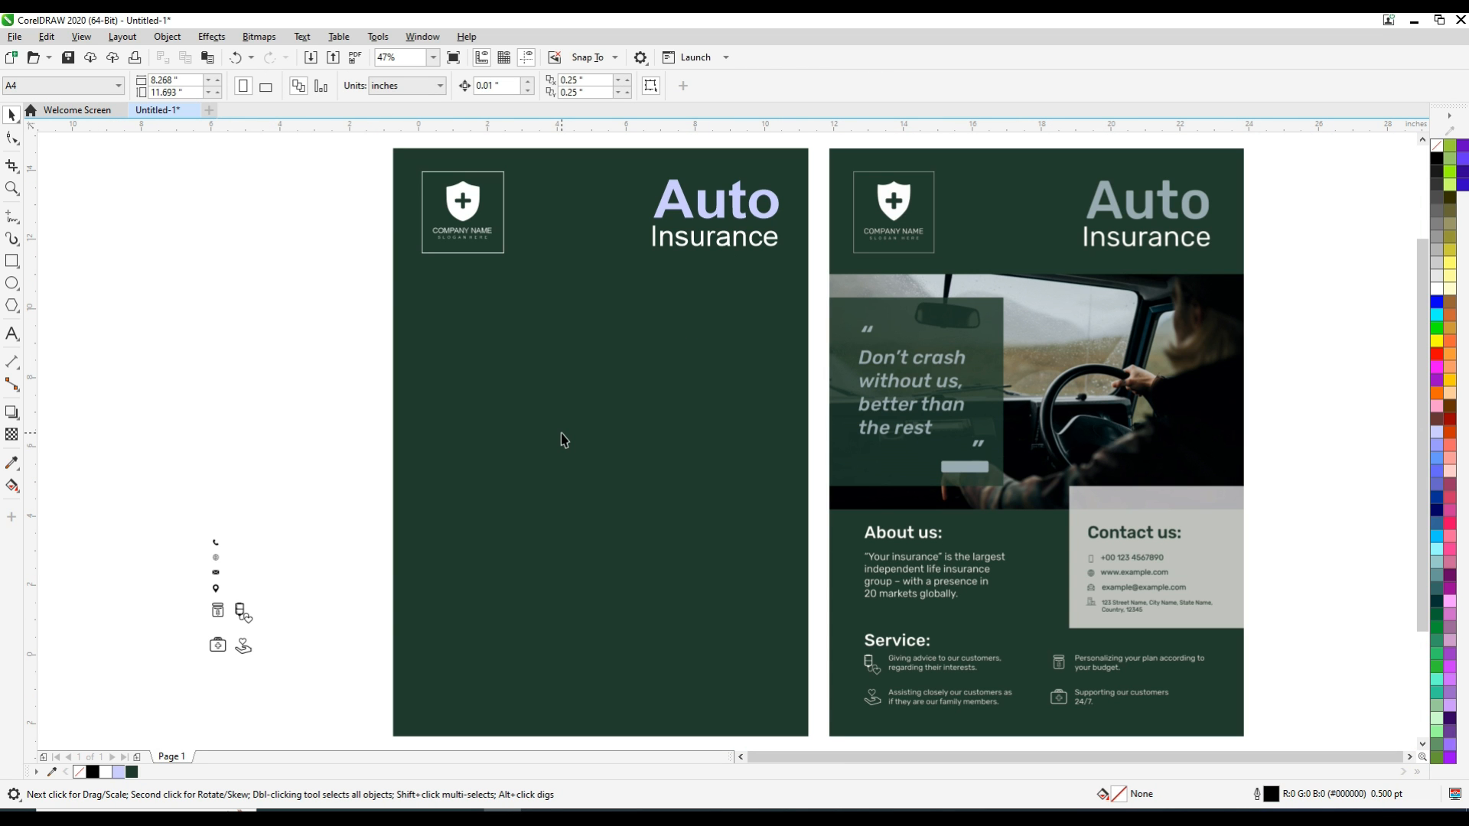
click(12, 261)
drag(829, 273, 1244, 511)
click(12, 113)
Centre the photo rectangle horizontally on the green poster and make its outline white
shift+click(602, 415)
key(c)
click(124, 199)
click(581, 367)
right_click(1439, 293)
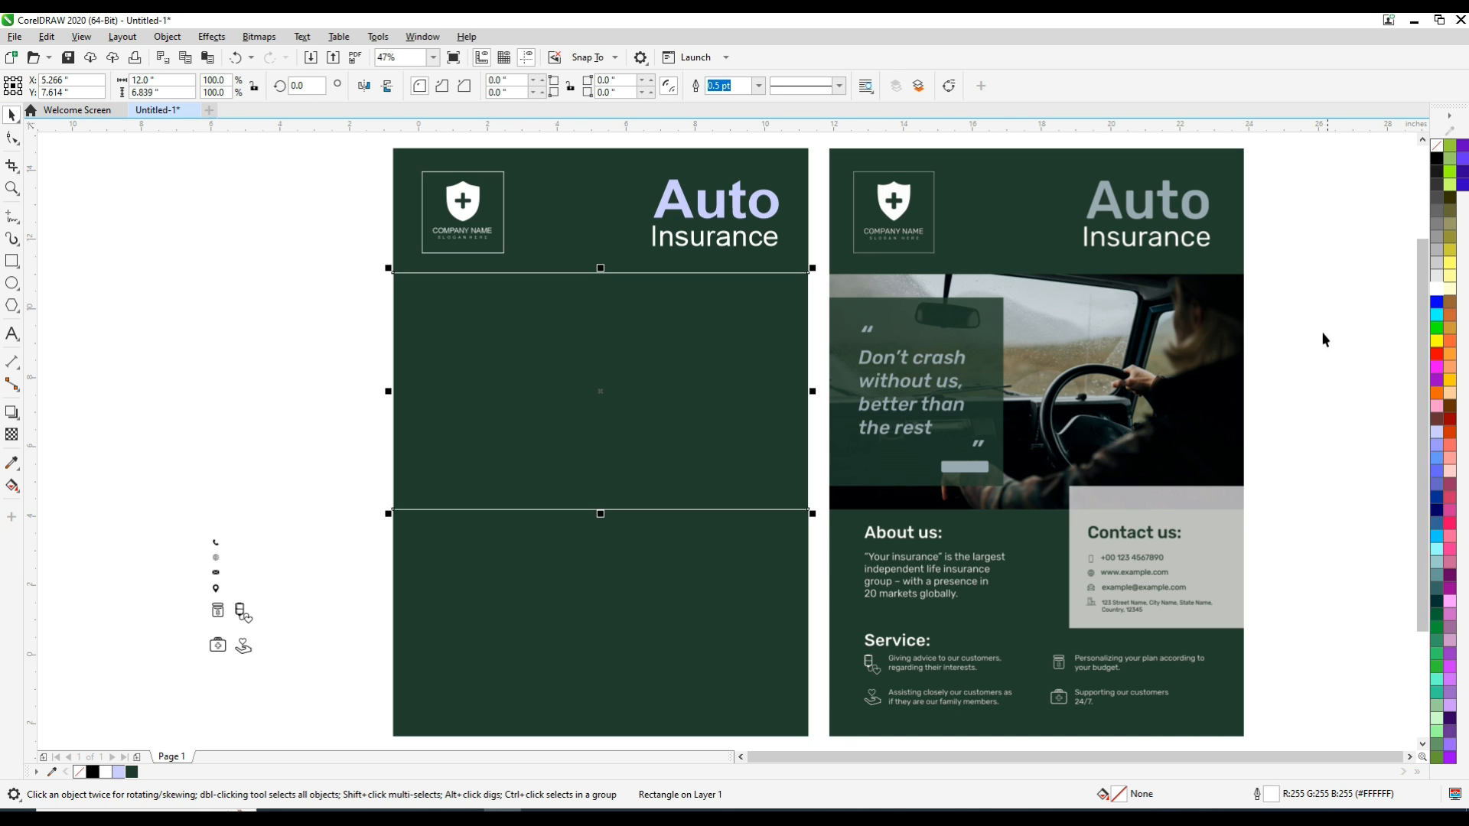
click(1325, 338)
Draw a rectangle about 5.04 × 5.45 in over the sample's quote panel, fill it with the poster's dark green and remove its outline
click(1126, 370)
drag(808, 292, 1031, 500)
click(13, 262)
drag(465, 157, 993, 726)
click(131, 772)
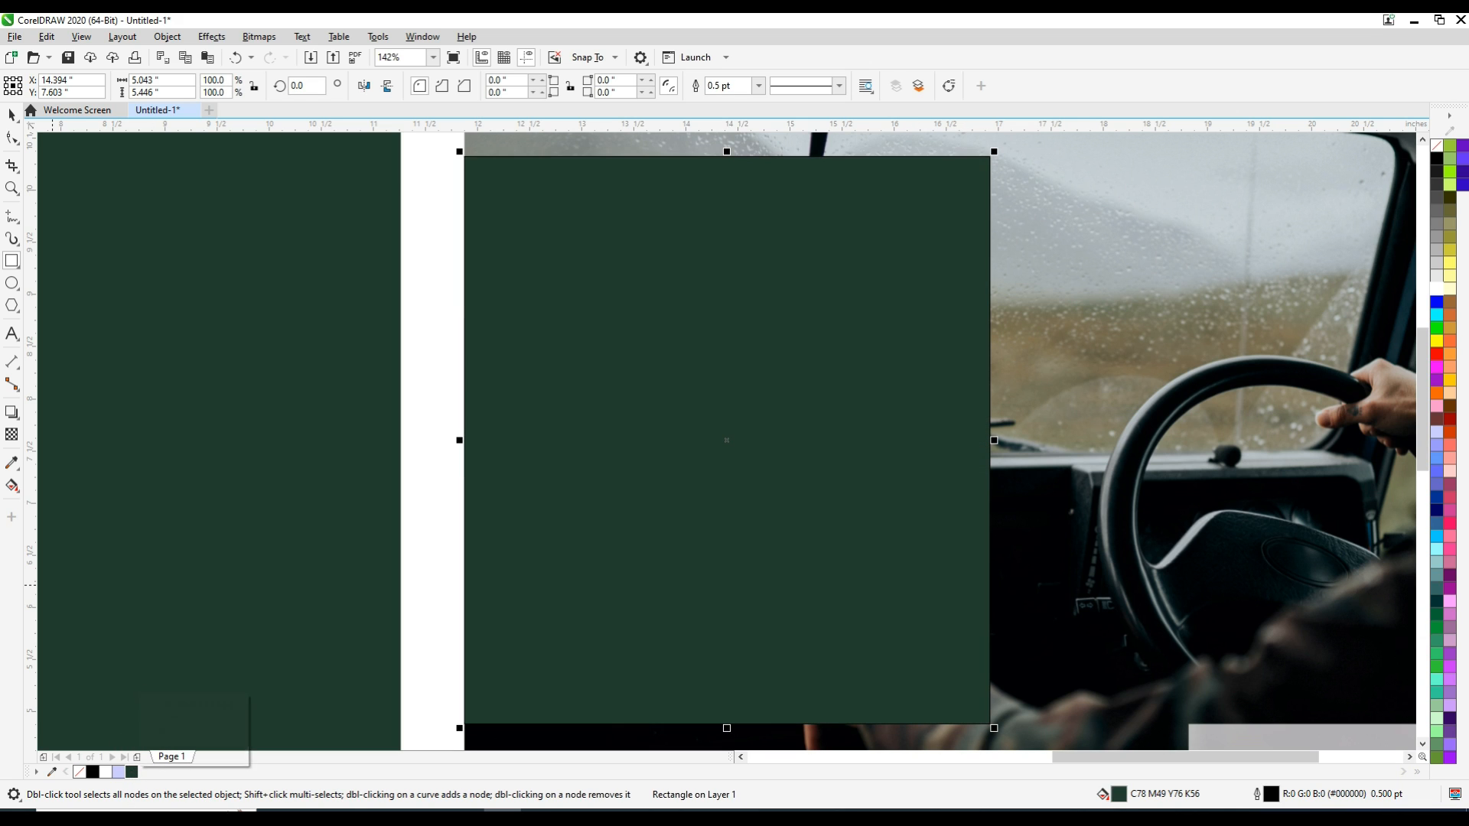
right_click(12, 117)
click(826, 227)
right_click(1429, 156)
click(1427, 158)
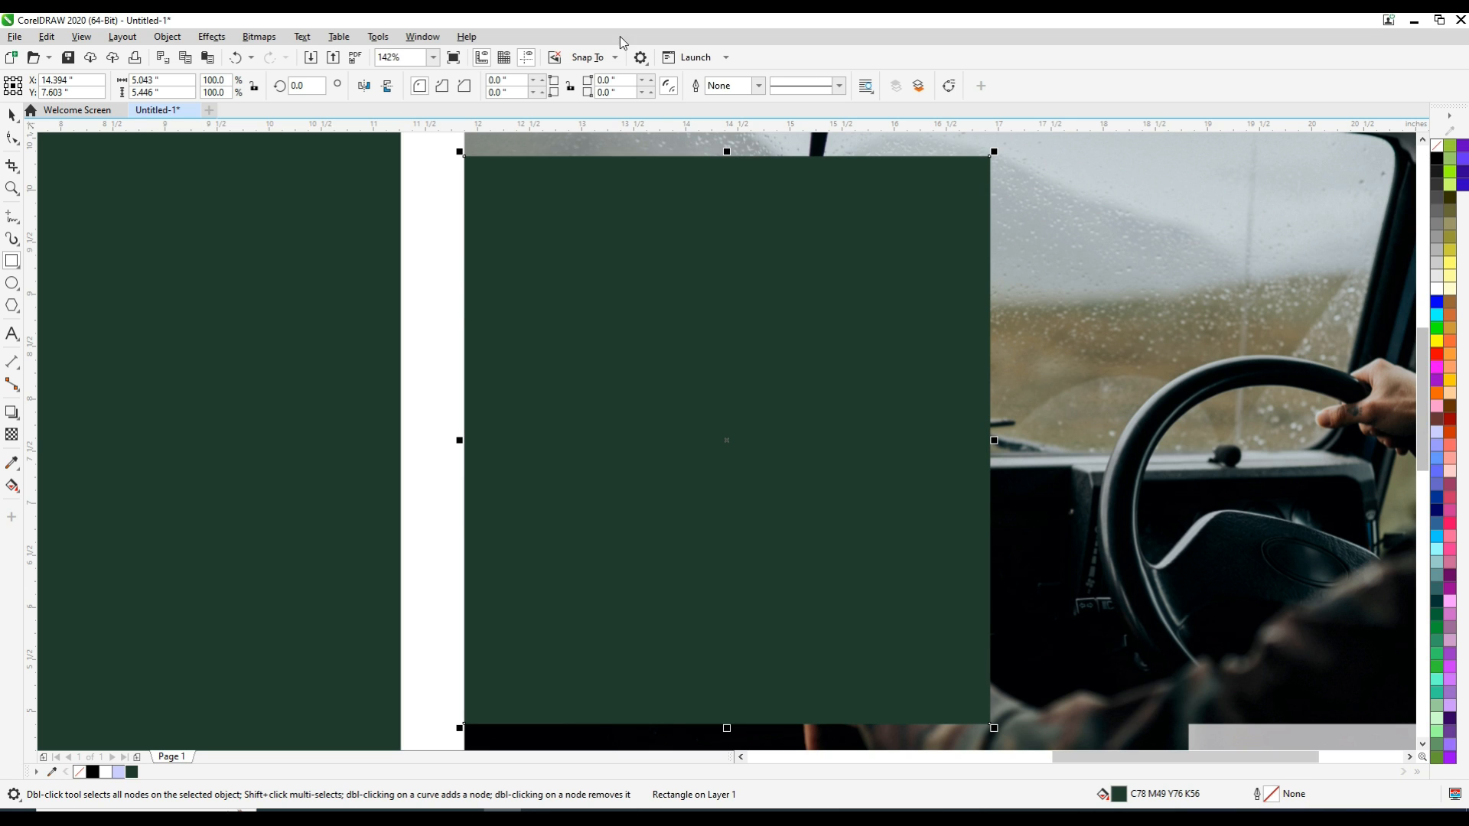
Apply a uniform transparency to the dark green quote panel in place of the gradient transparency
click(11, 435)
drag(715, 166, 727, 723)
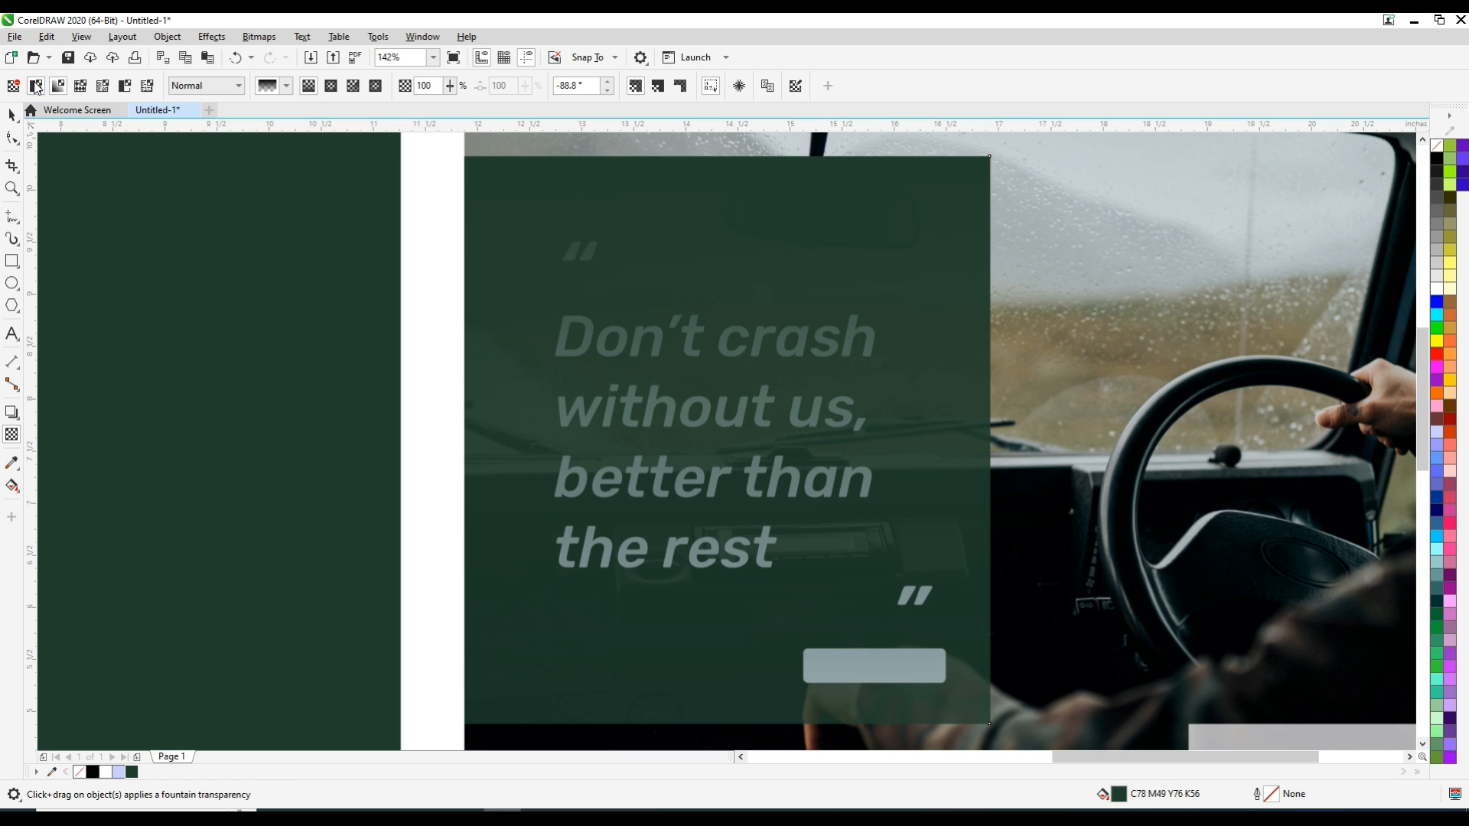
click(36, 85)
click(12, 115)
click(426, 277)
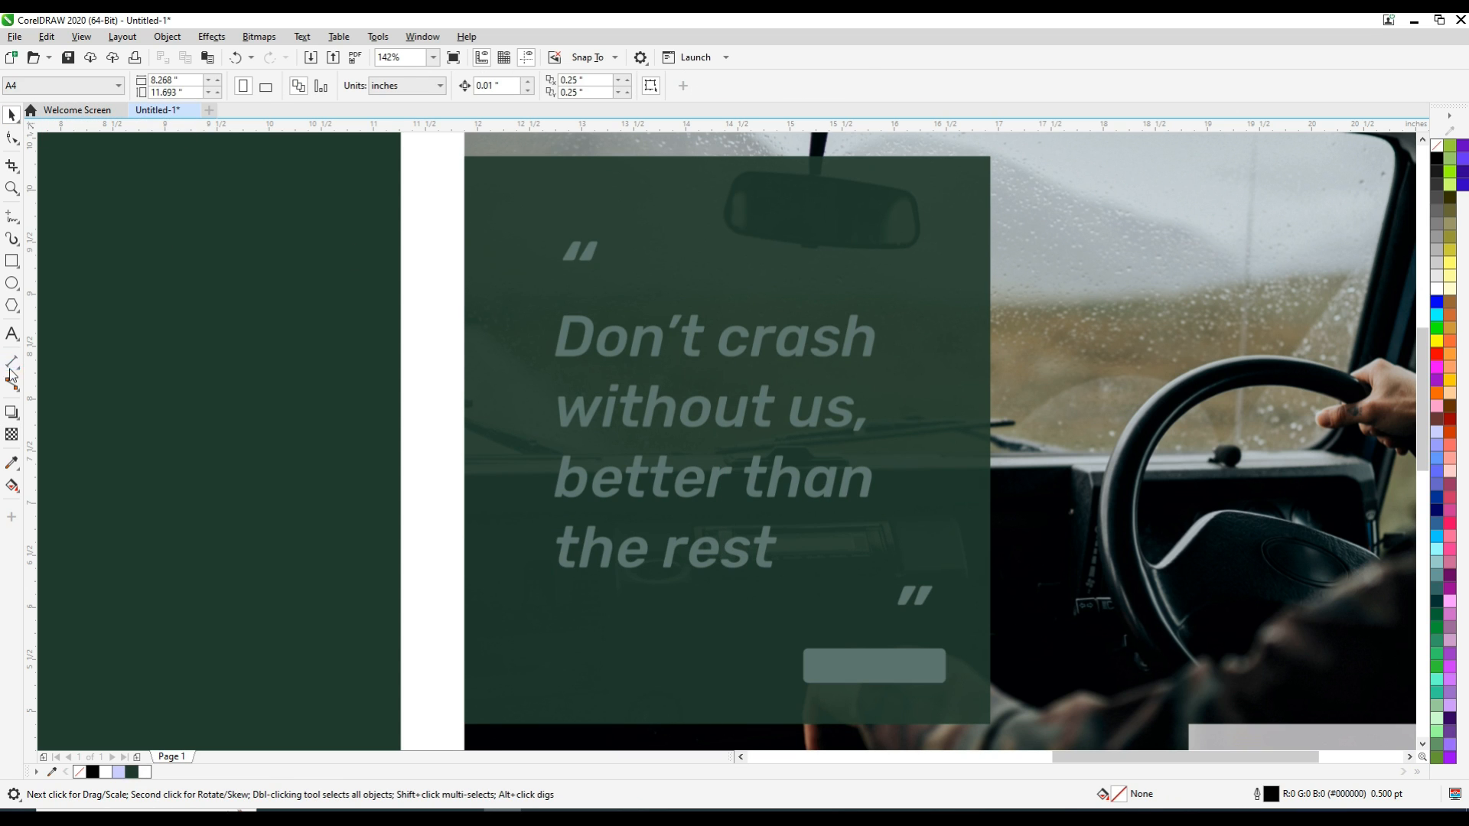
Add artistic text on the quote panel reading “Don’t crash / without us, / better than / the rest”, with each quotation mark on its own line
click(12, 333)
click(503, 340)
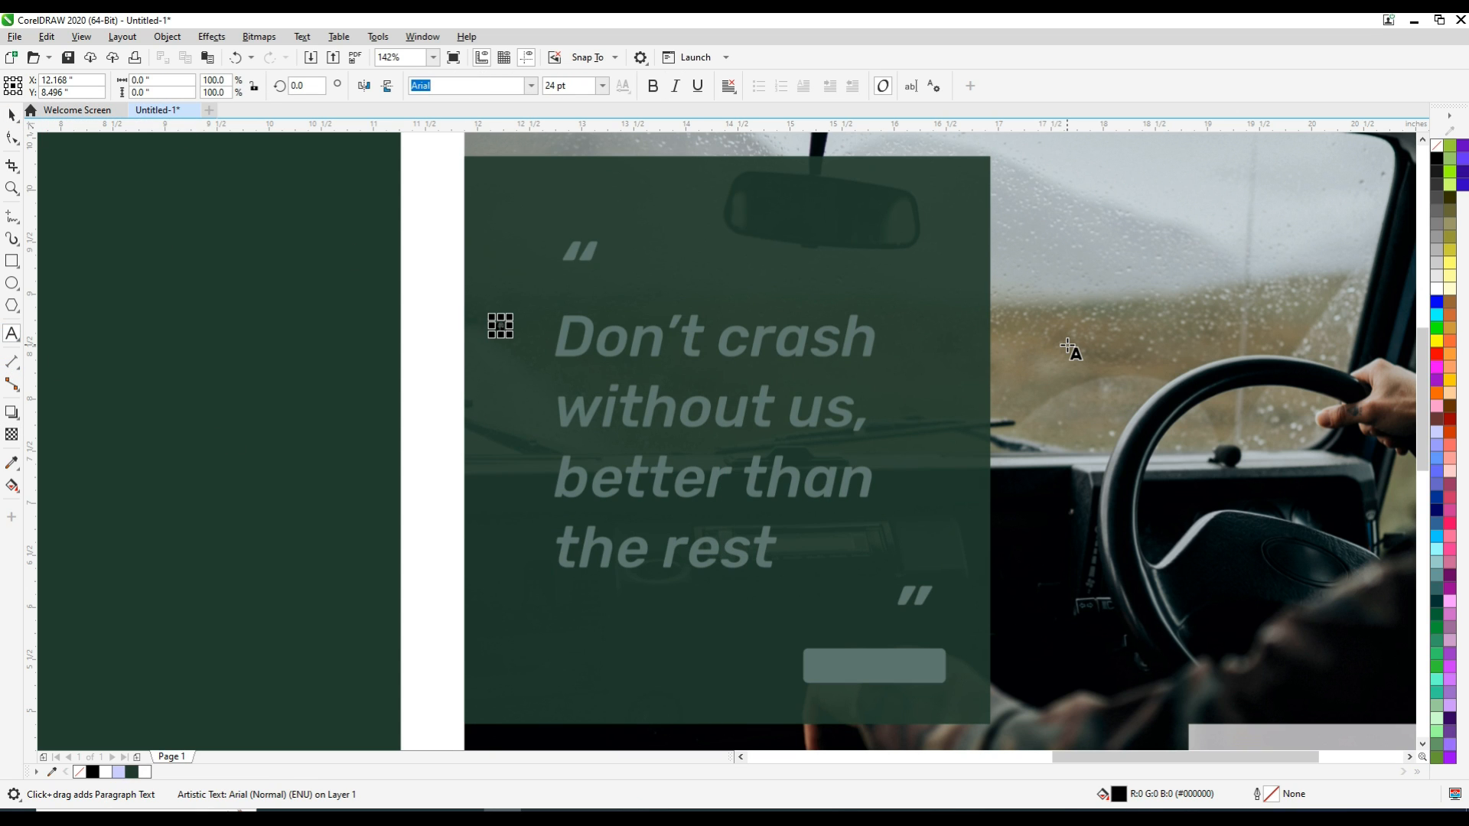
text(“)
key(Return)
text(Don’t crash)
key(Return)
text(withourt)
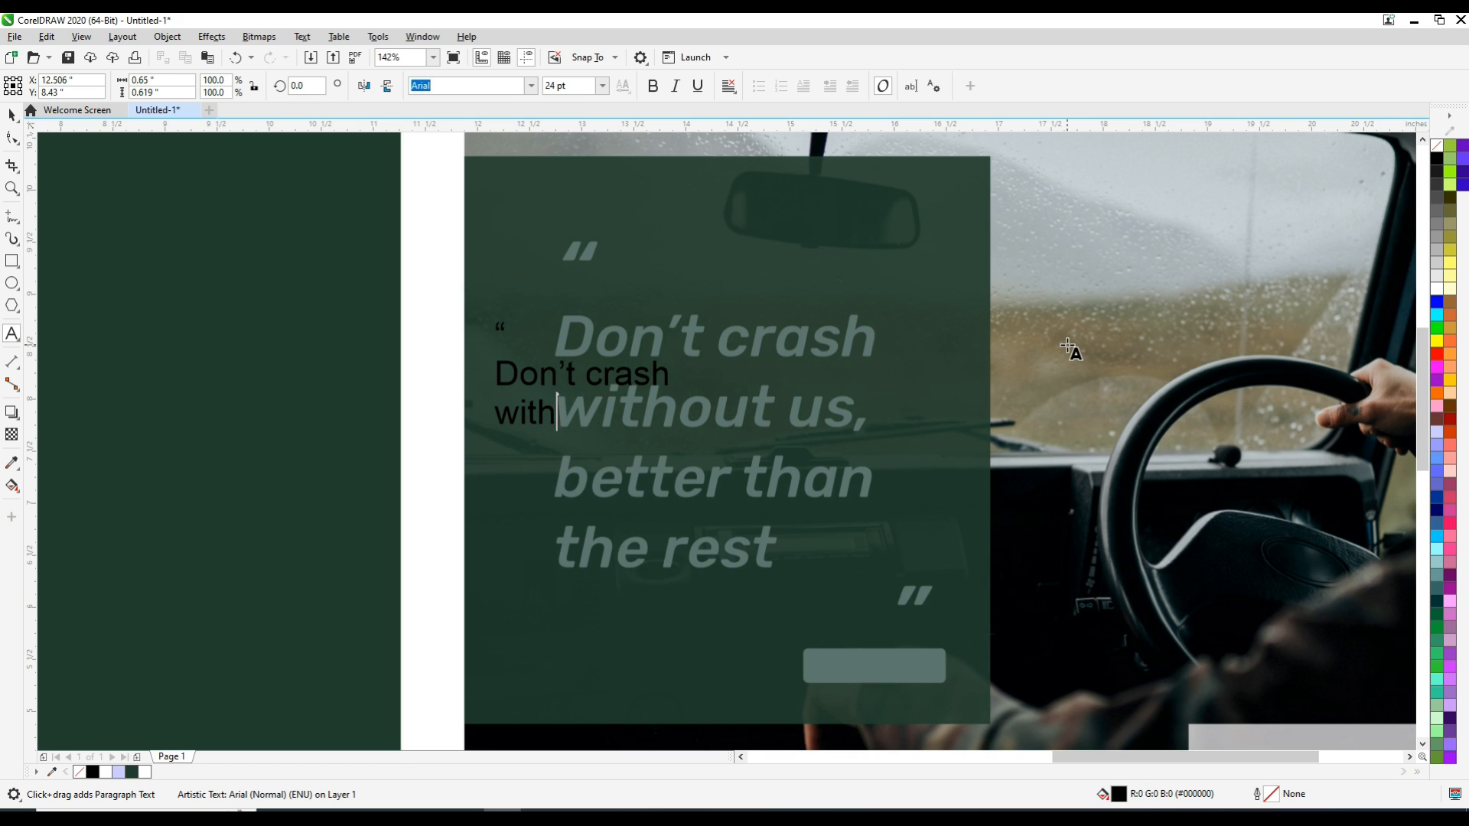
key(BackSpace)
key(BackSpace)
key(BackSpace)
key(BackSpace)
text(t us,)
key(Return)
text(better than)
key(Return)
text(the res)
key(BackSpace)
Break the quote text into separate lines, then move and enlarge both quotation marks to about 60 pt over the sample's marks
key(ctrl+space)
click(499, 325)
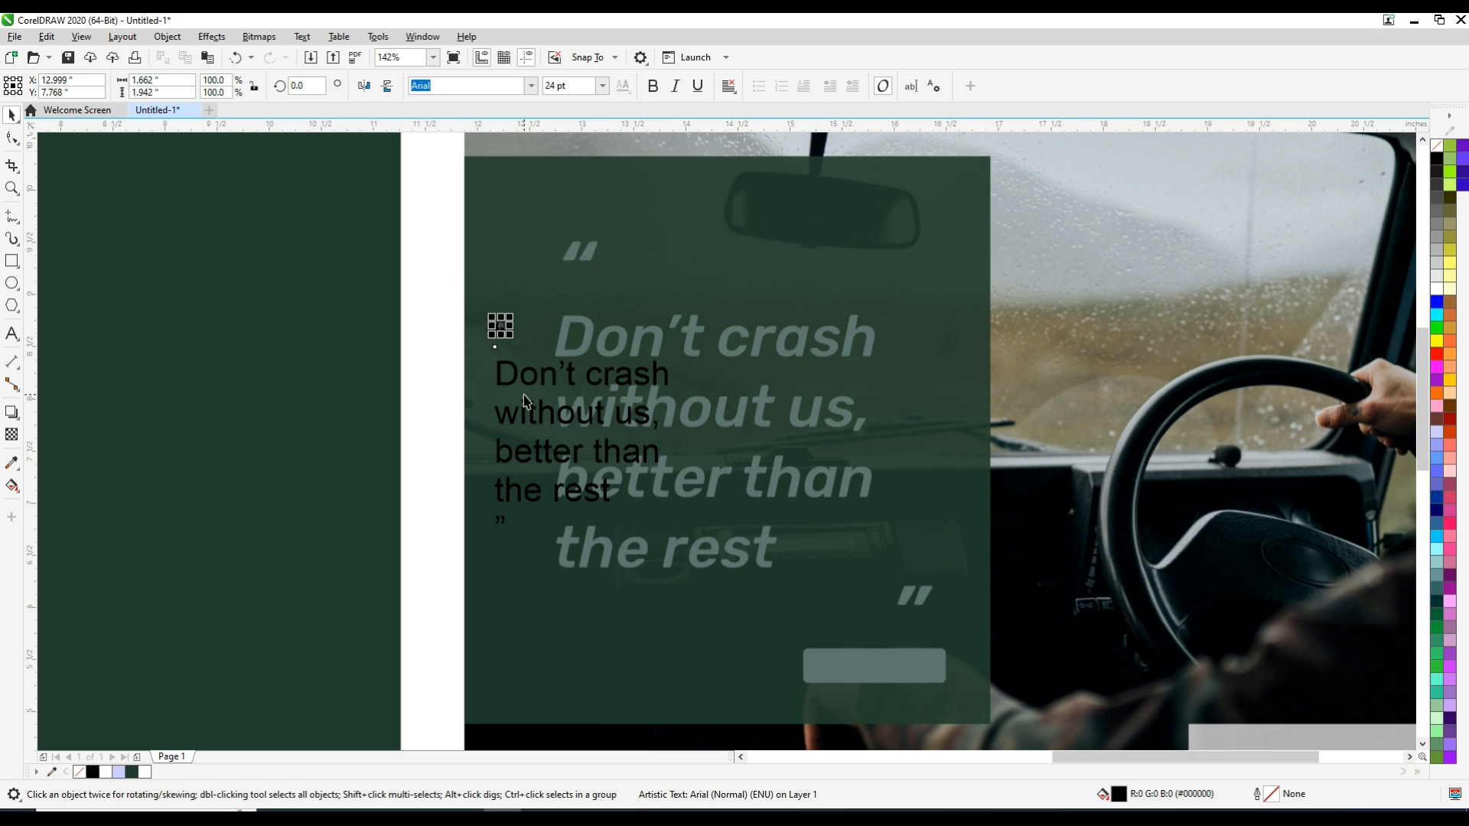
scroll(498, 325, up, 2)
scroll(481, 284, down, 1)
key(F2)
drag(387, 151, 1003, 669)
drag(461, 268, 579, 195)
click(481, 326)
drag(464, 512, 990, 619)
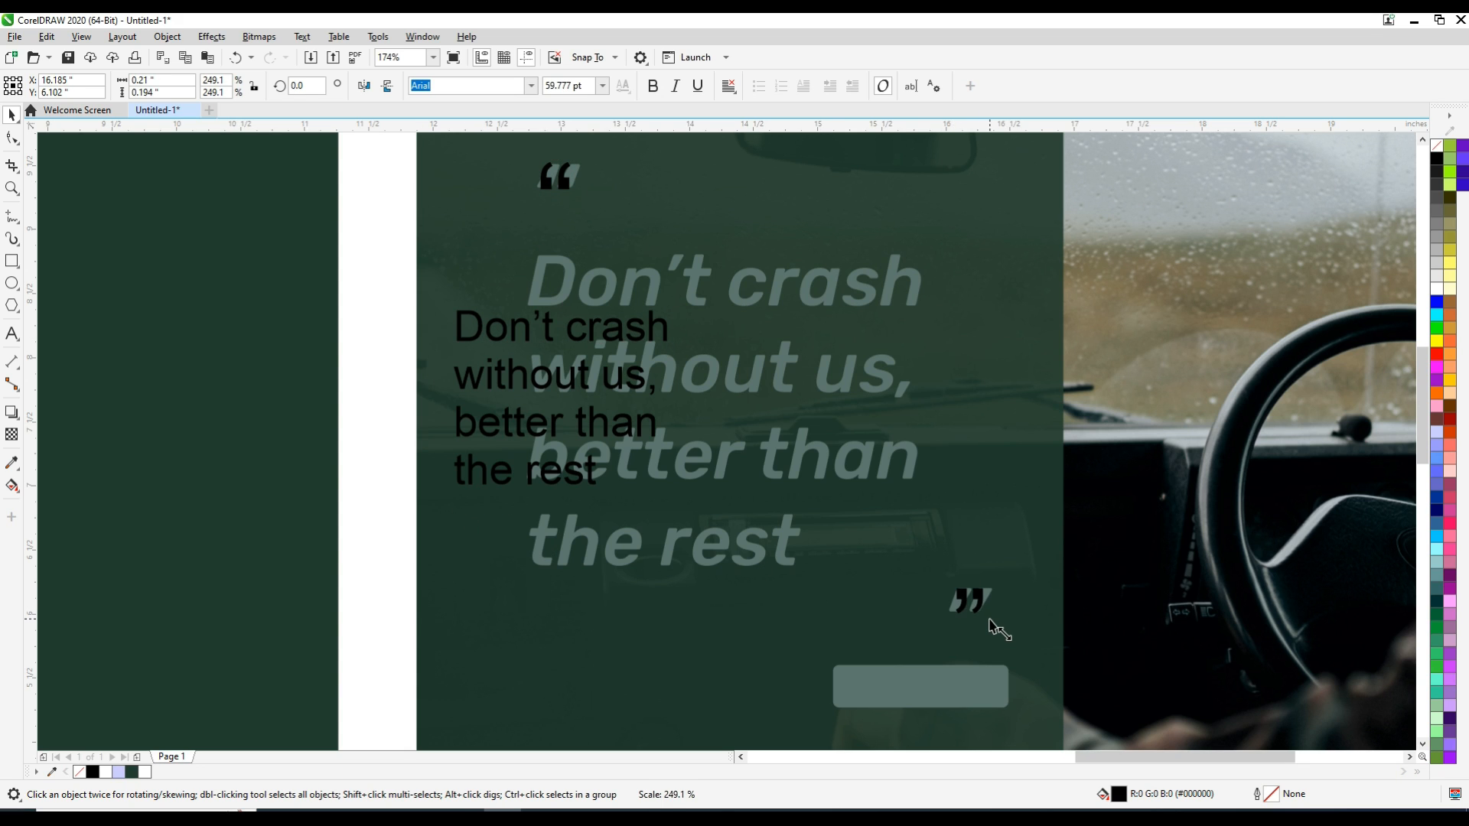
Group the four quote lines and scale them to about 2.95 × 2.41 in over the sample's quote
drag(374, 292, 712, 498)
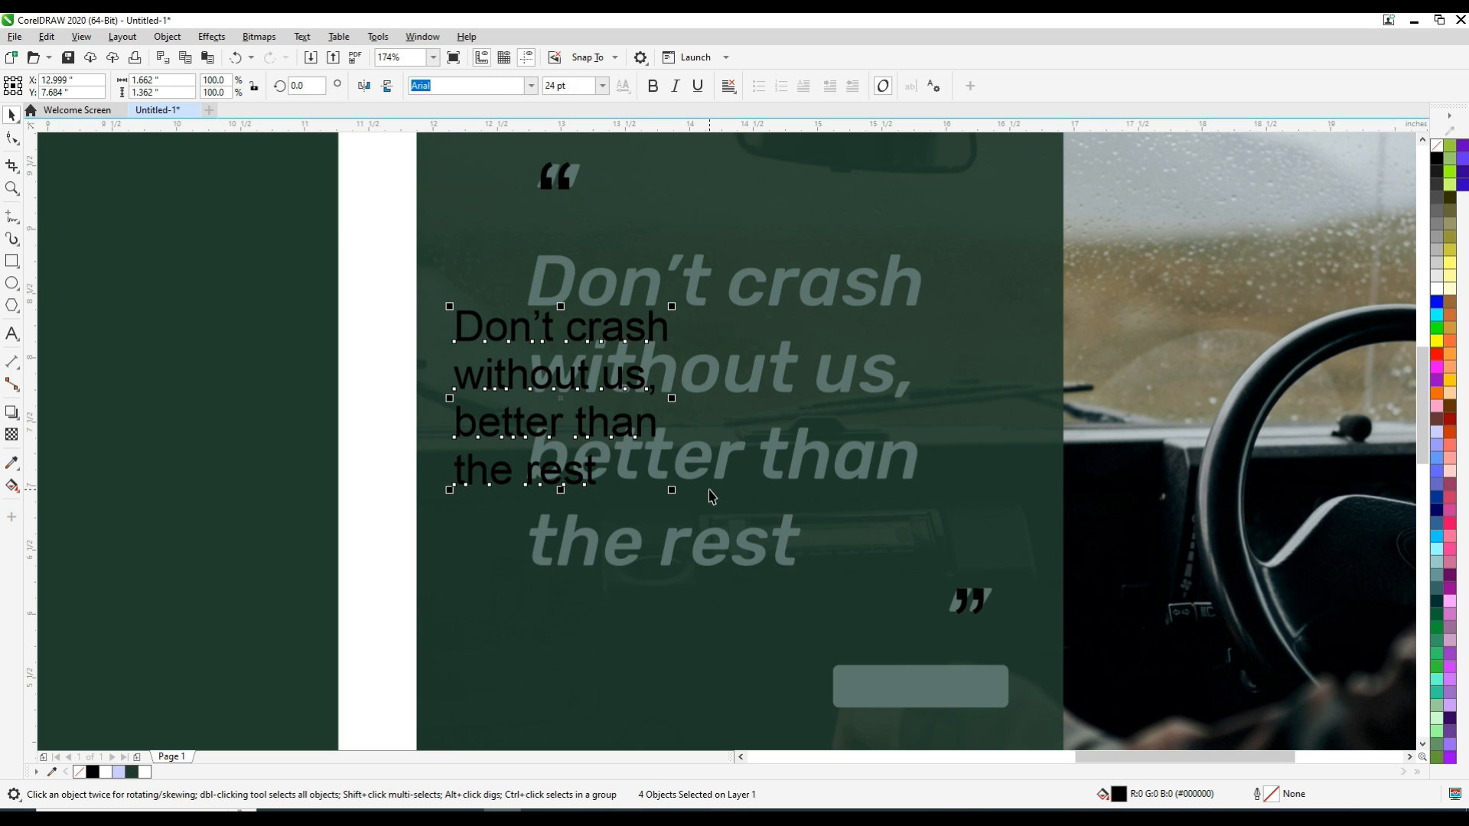
key(ctrl+g)
drag(565, 409, 641, 353)
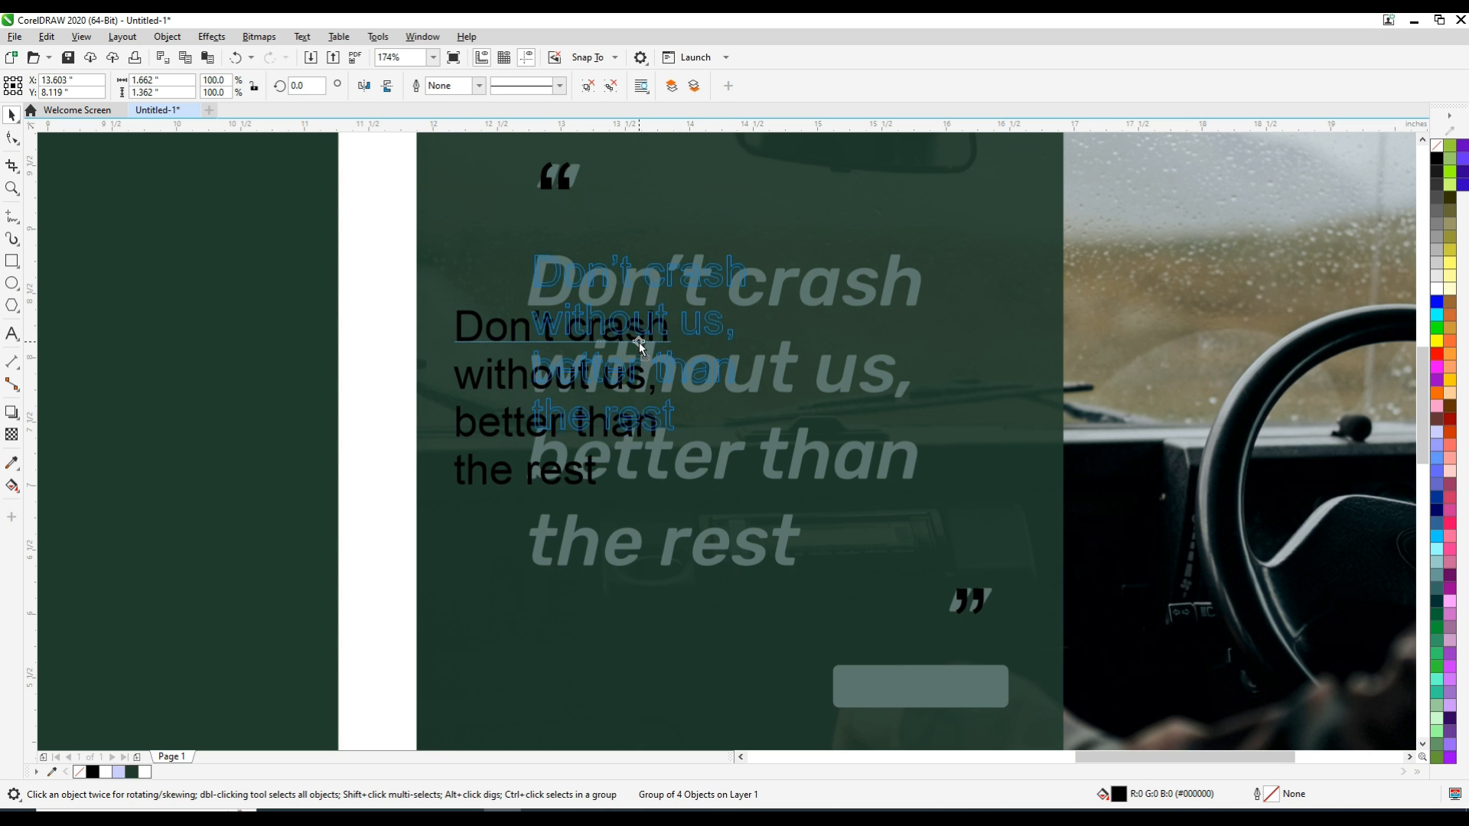
drag(749, 436, 882, 534)
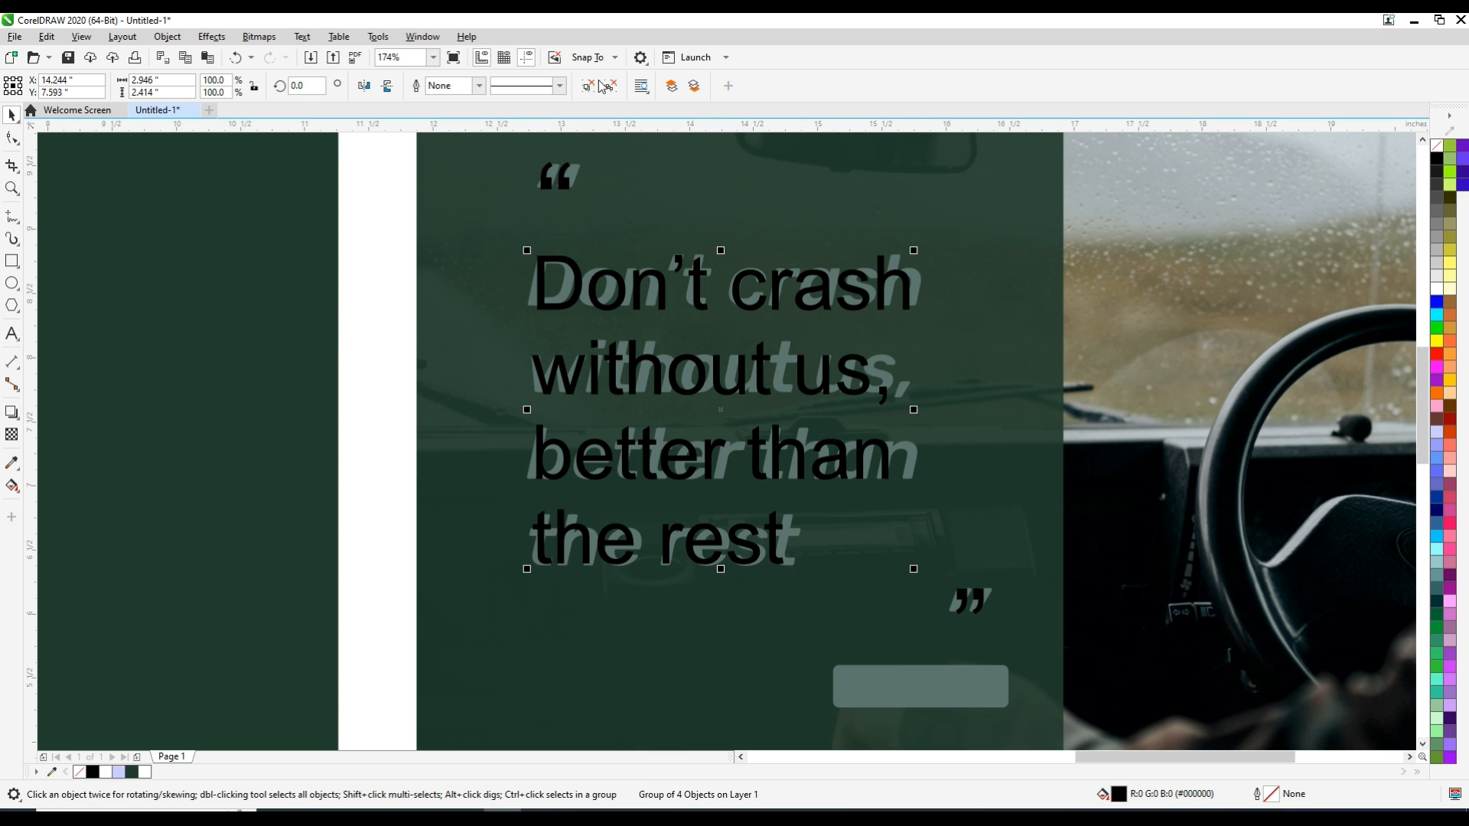
Ungroup the four quote lines and make them bold and italic
click(605, 86)
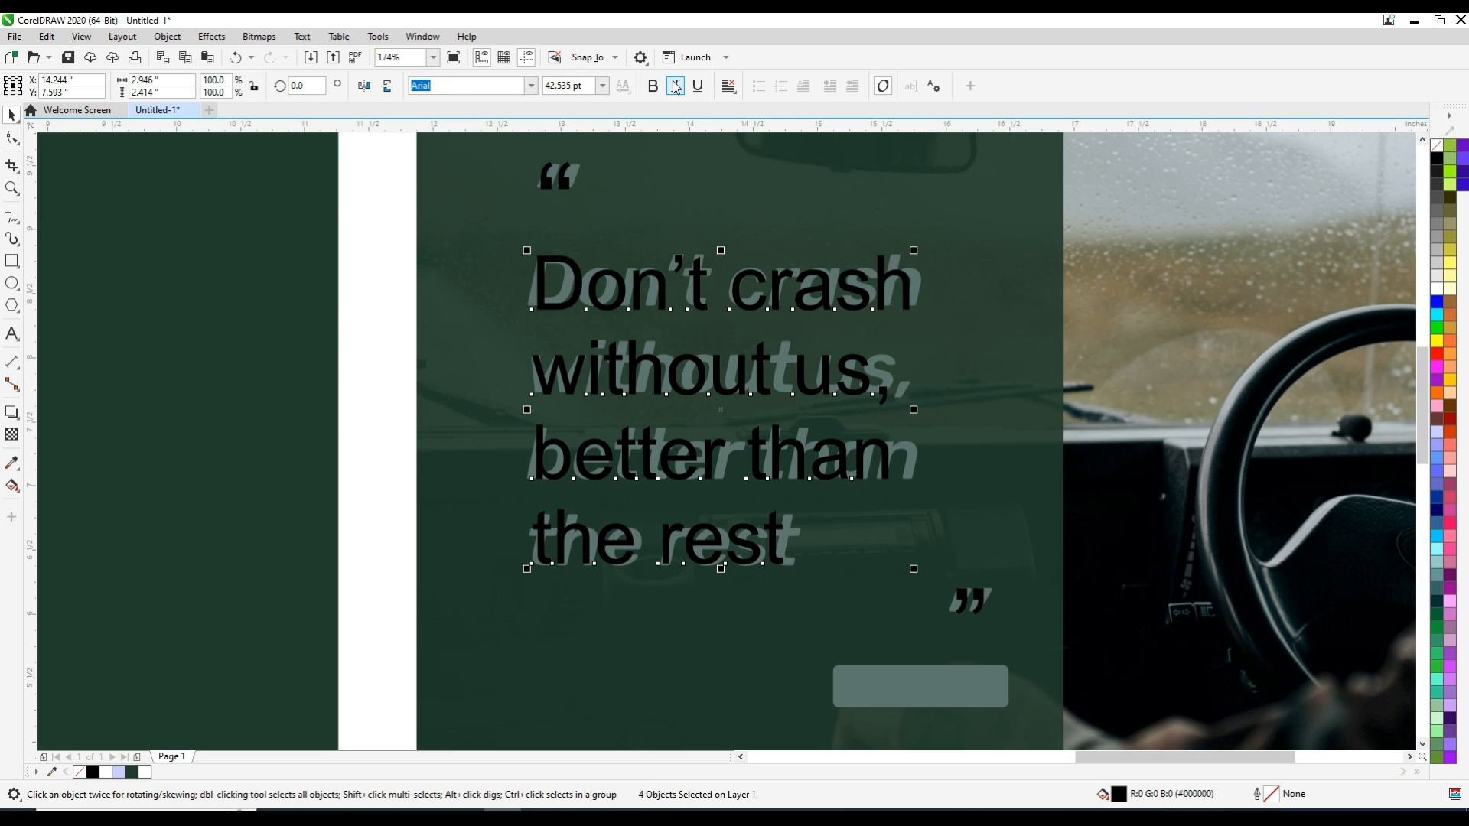
click(675, 85)
click(654, 87)
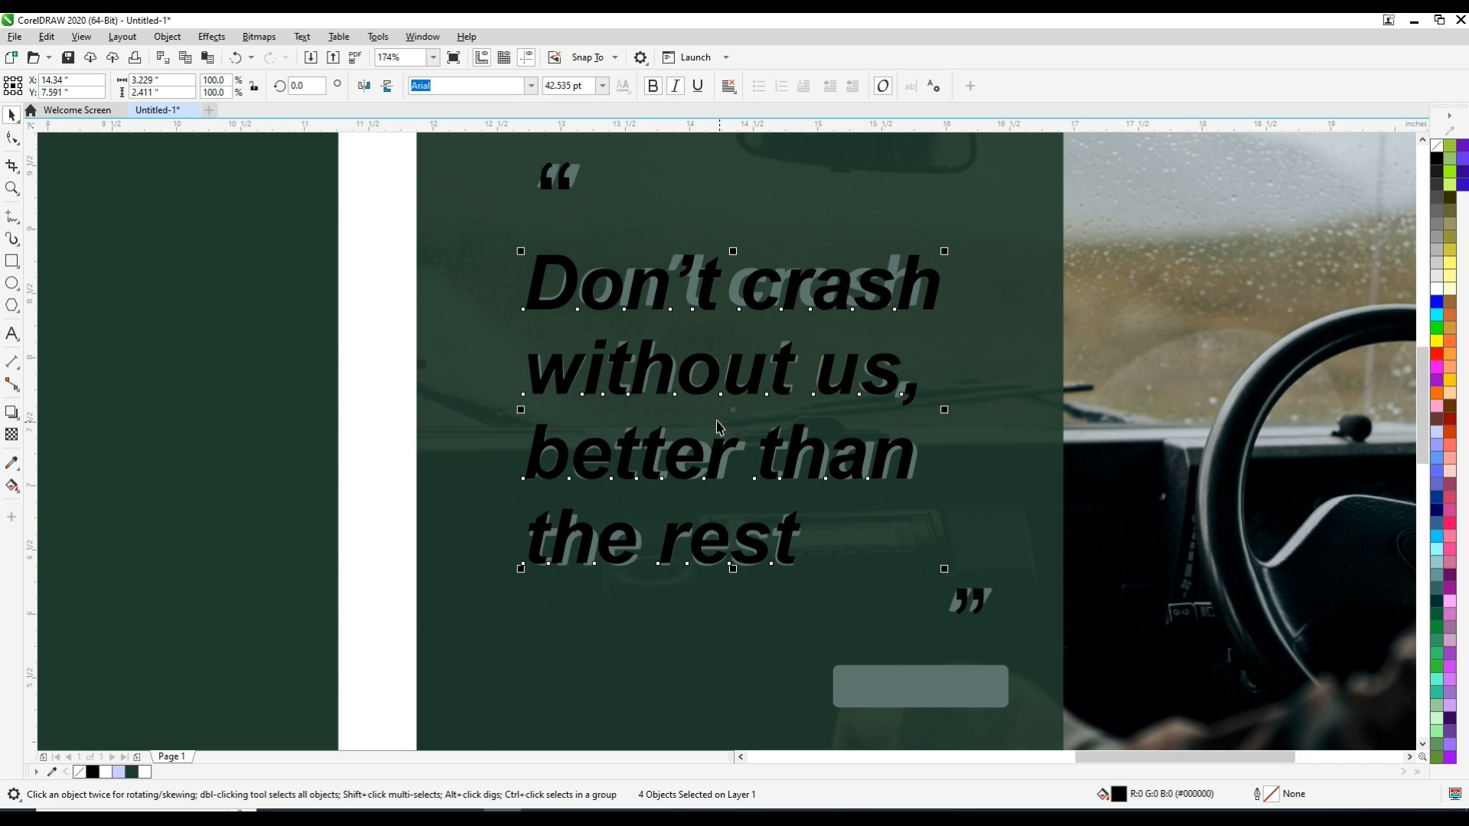
Colour the quote lines and quotation marks with the grey-green C58 M35 Y49 K30 picked from the sample's lettering
click(12, 463)
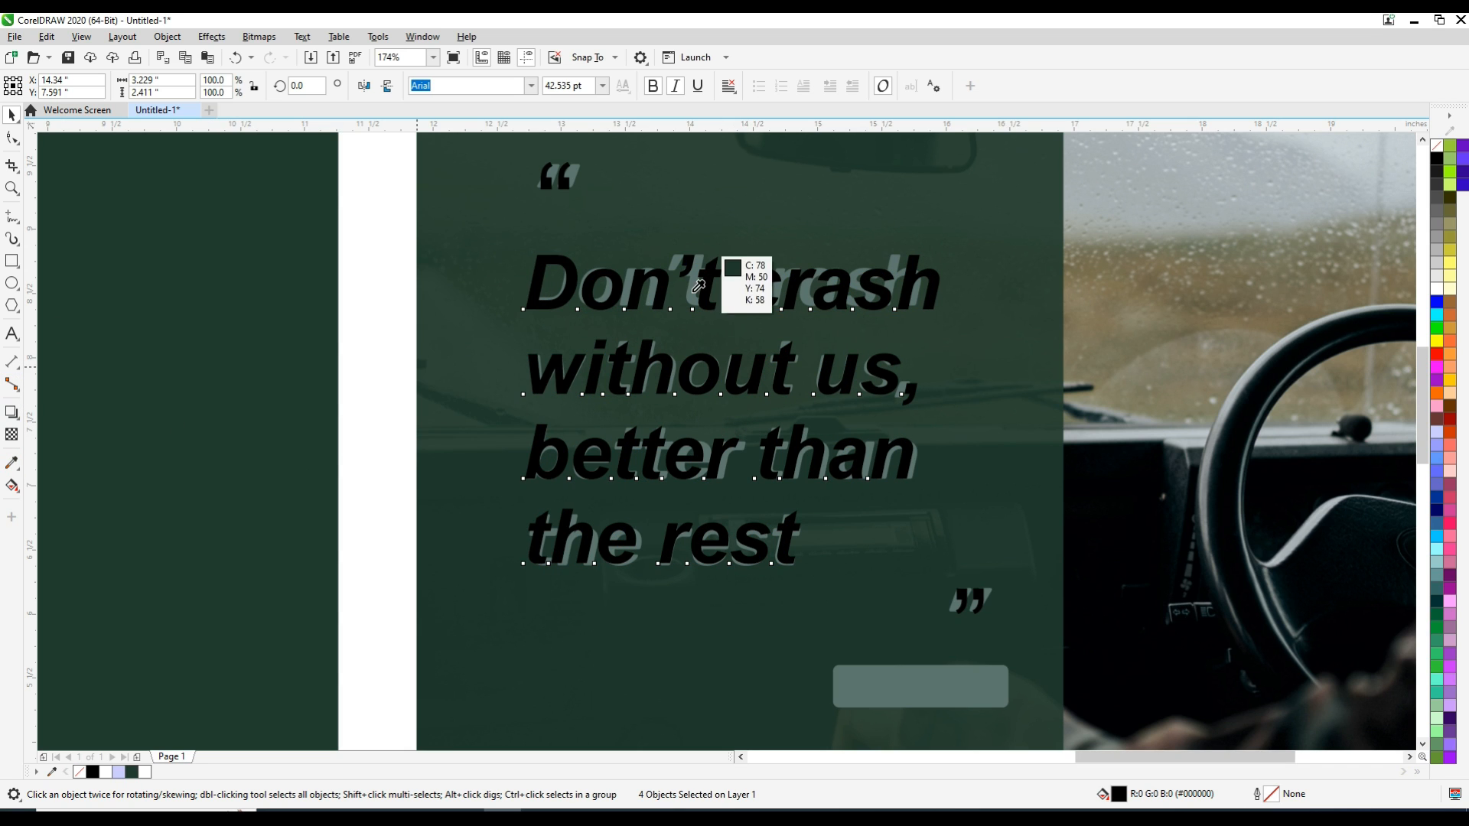
click(692, 291)
click(661, 277)
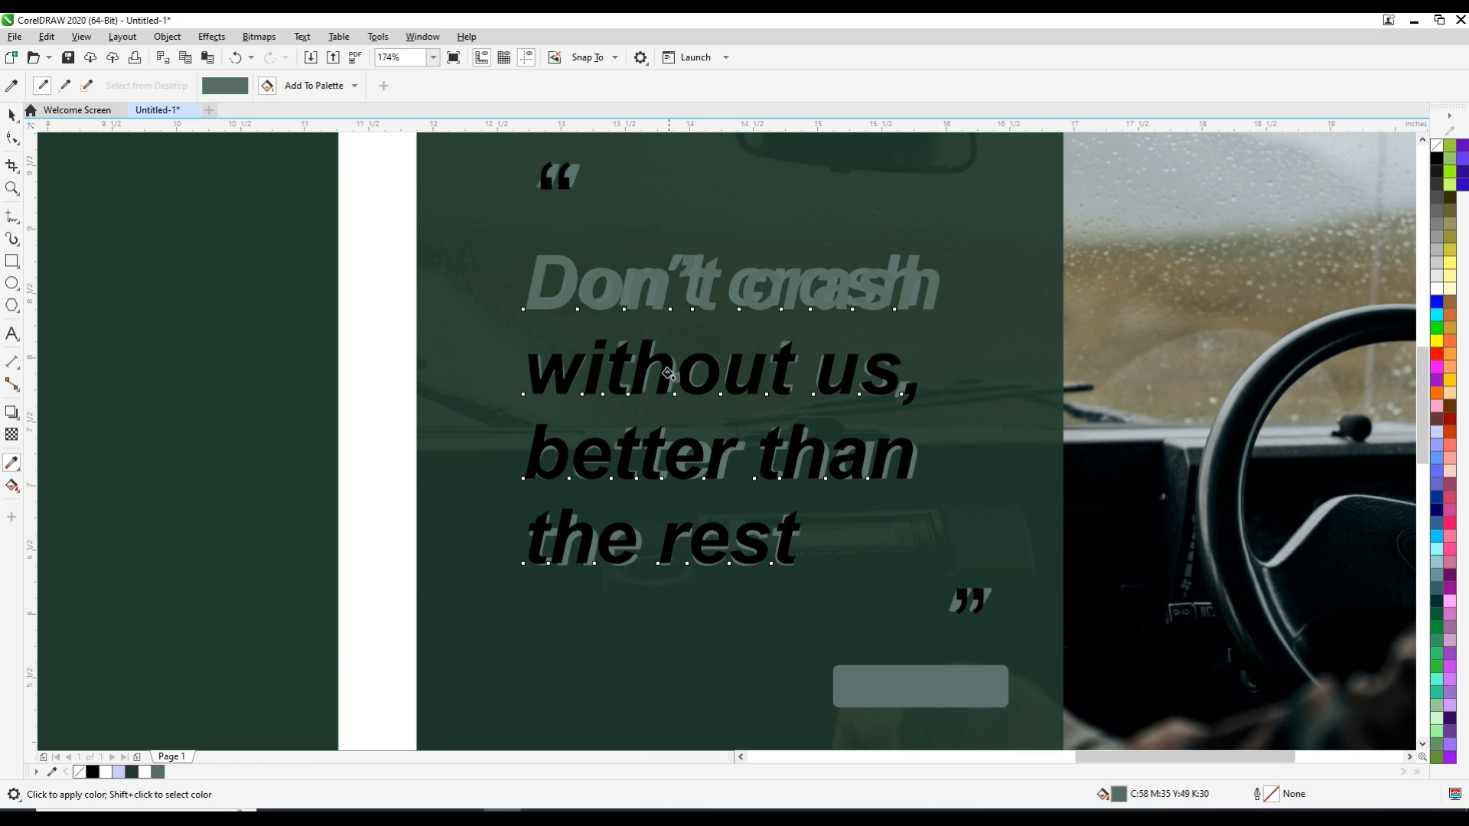
click(661, 368)
click(649, 449)
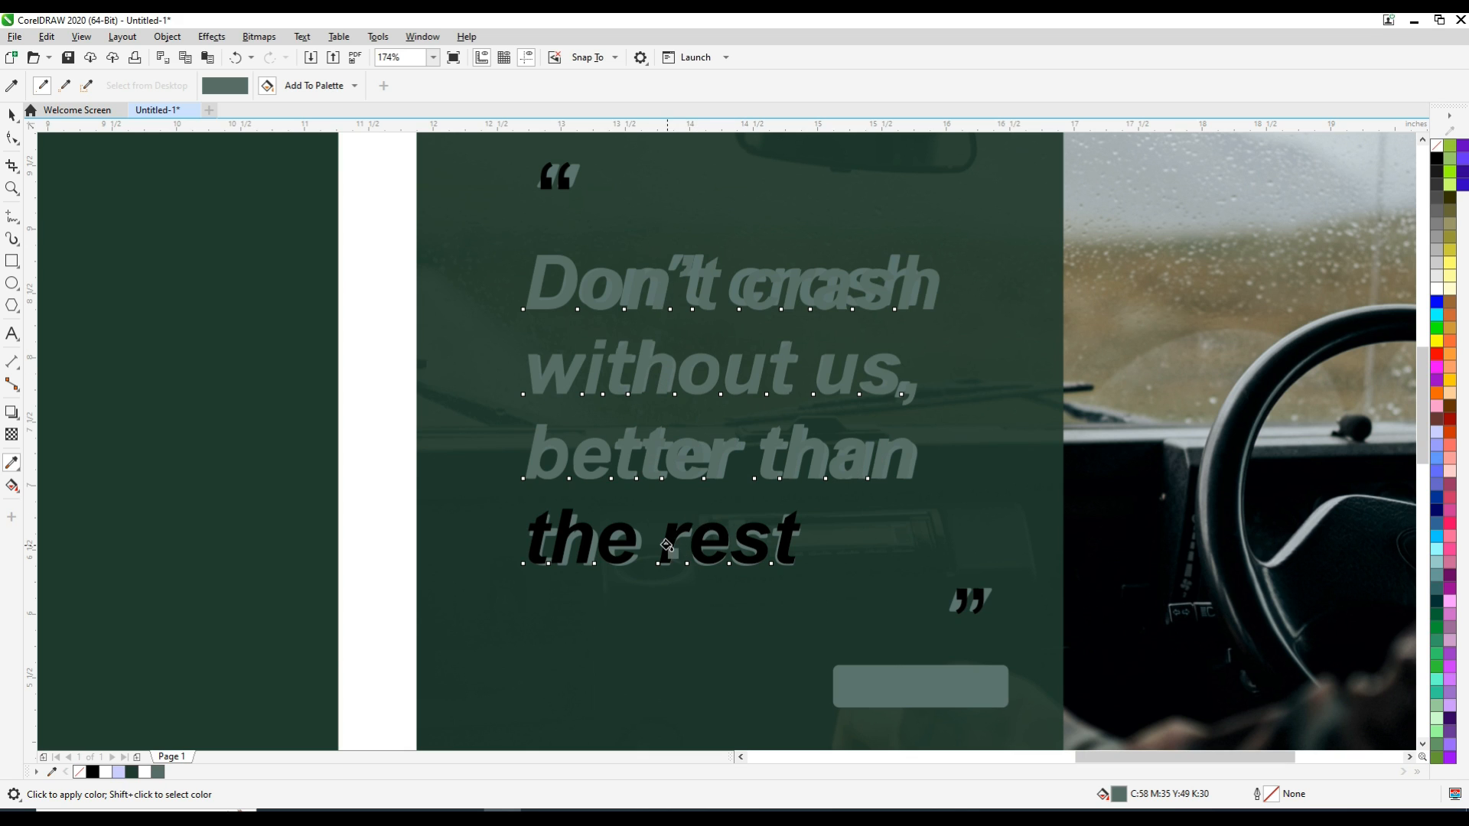
click(667, 545)
click(12, 116)
click(371, 231)
drag(379, 157, 1030, 639)
click(381, 531)
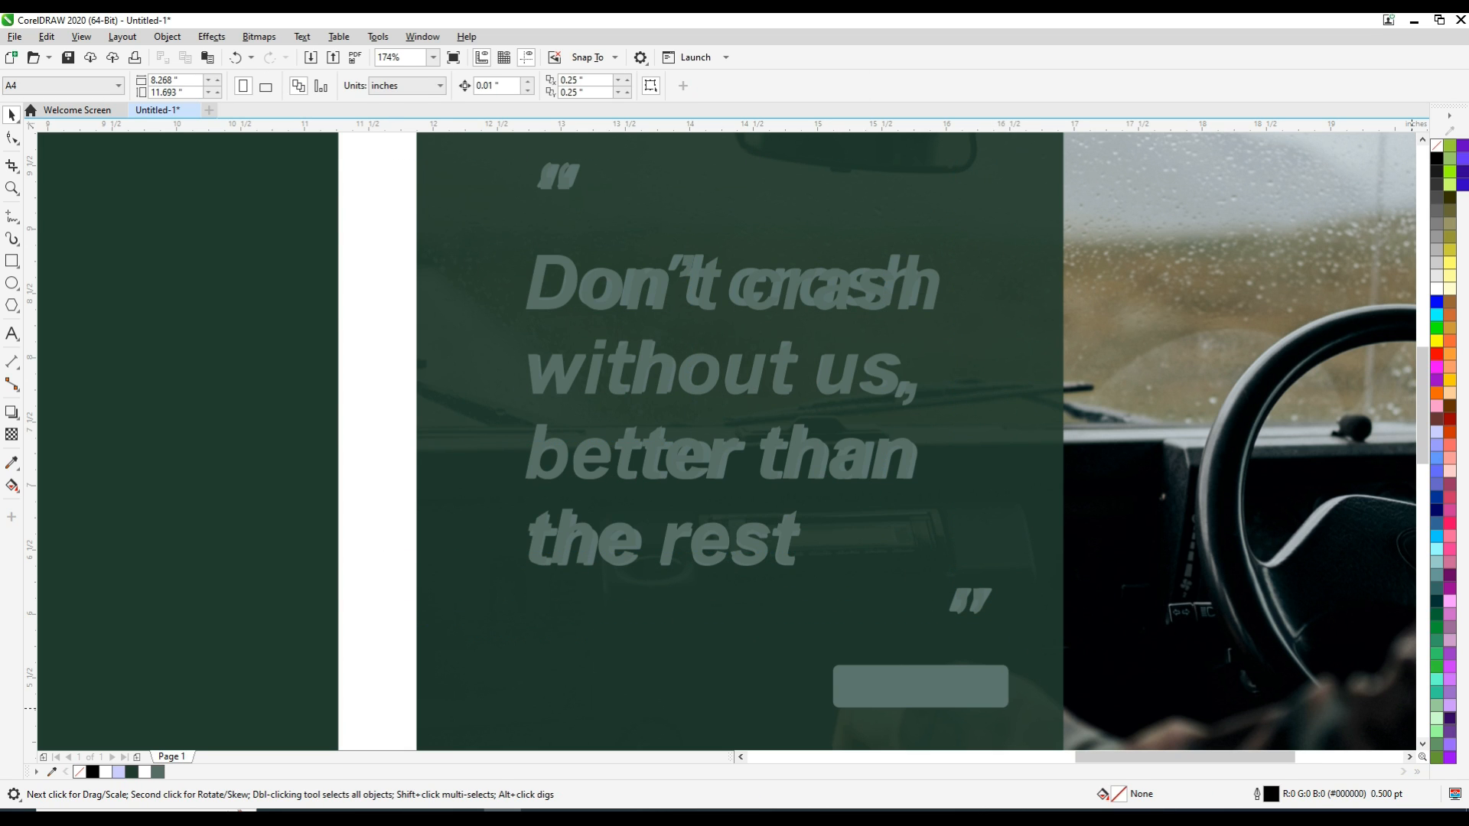
Draw a rectangle about 1.37 × 0.35 in over the small bar below the sample's closing quotation mark
click(1421, 743)
click(12, 261)
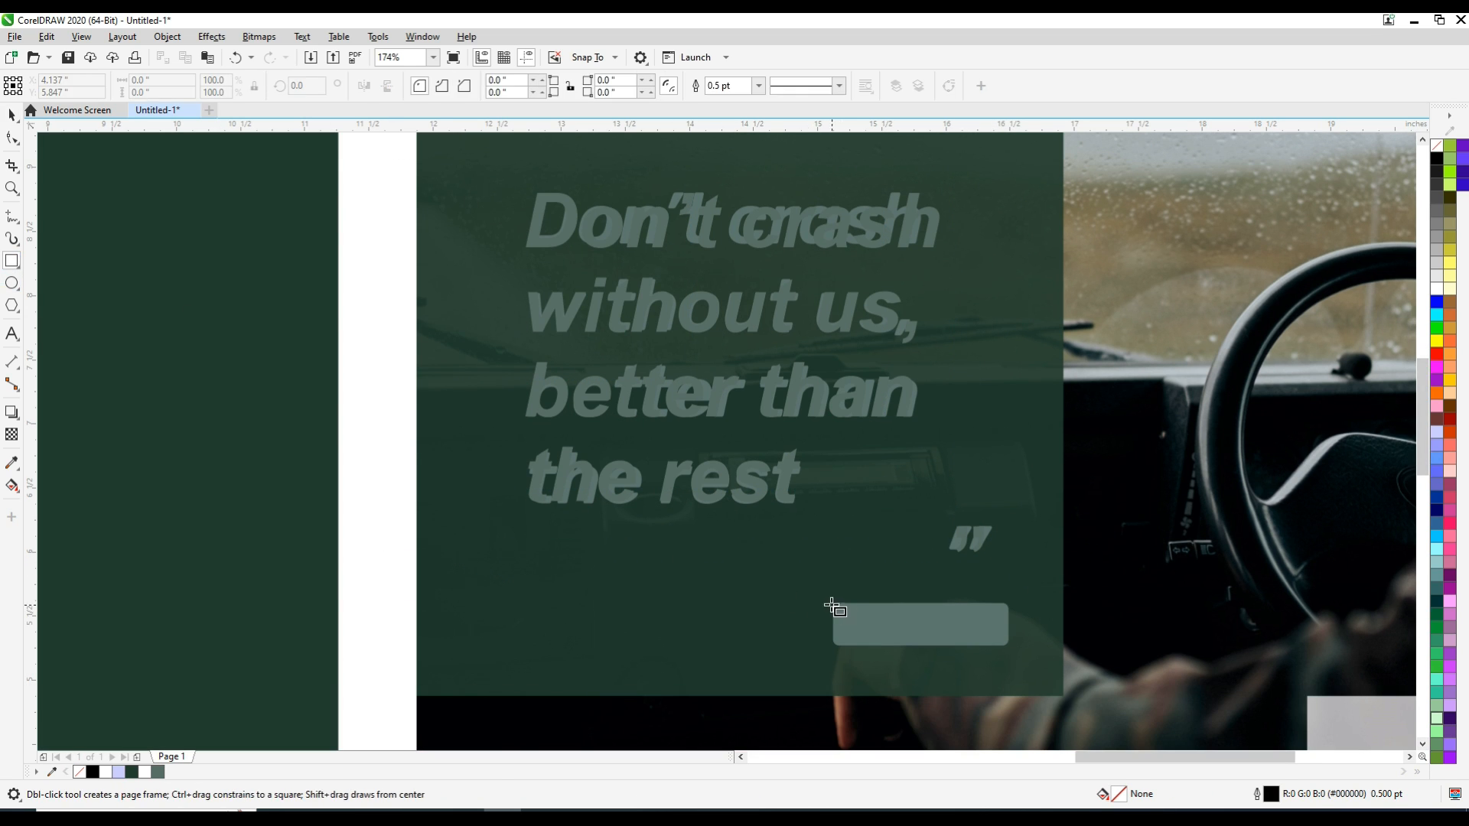
drag(833, 603, 1011, 650)
Resize the small rectangle to about 1.364 × 0.331 in so its edges match the sample's bar
key(z)
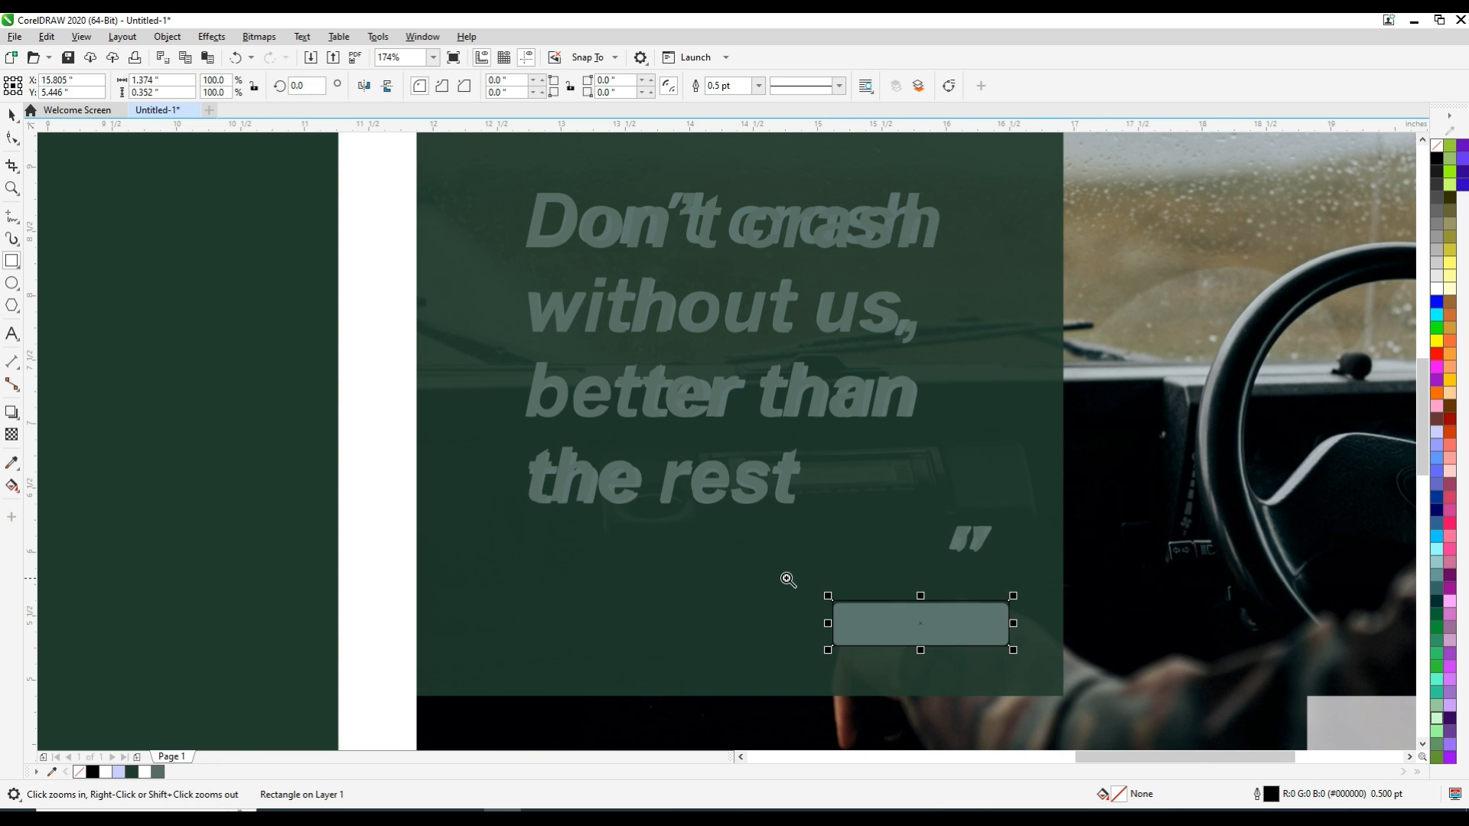
drag(787, 581, 1097, 678)
drag(557, 285, 727, 415)
key(F4)
key(F2)
drag(912, 447, 1010, 492)
key(F2)
drag(716, 461, 806, 509)
scroll(1029, 493, down, 5)
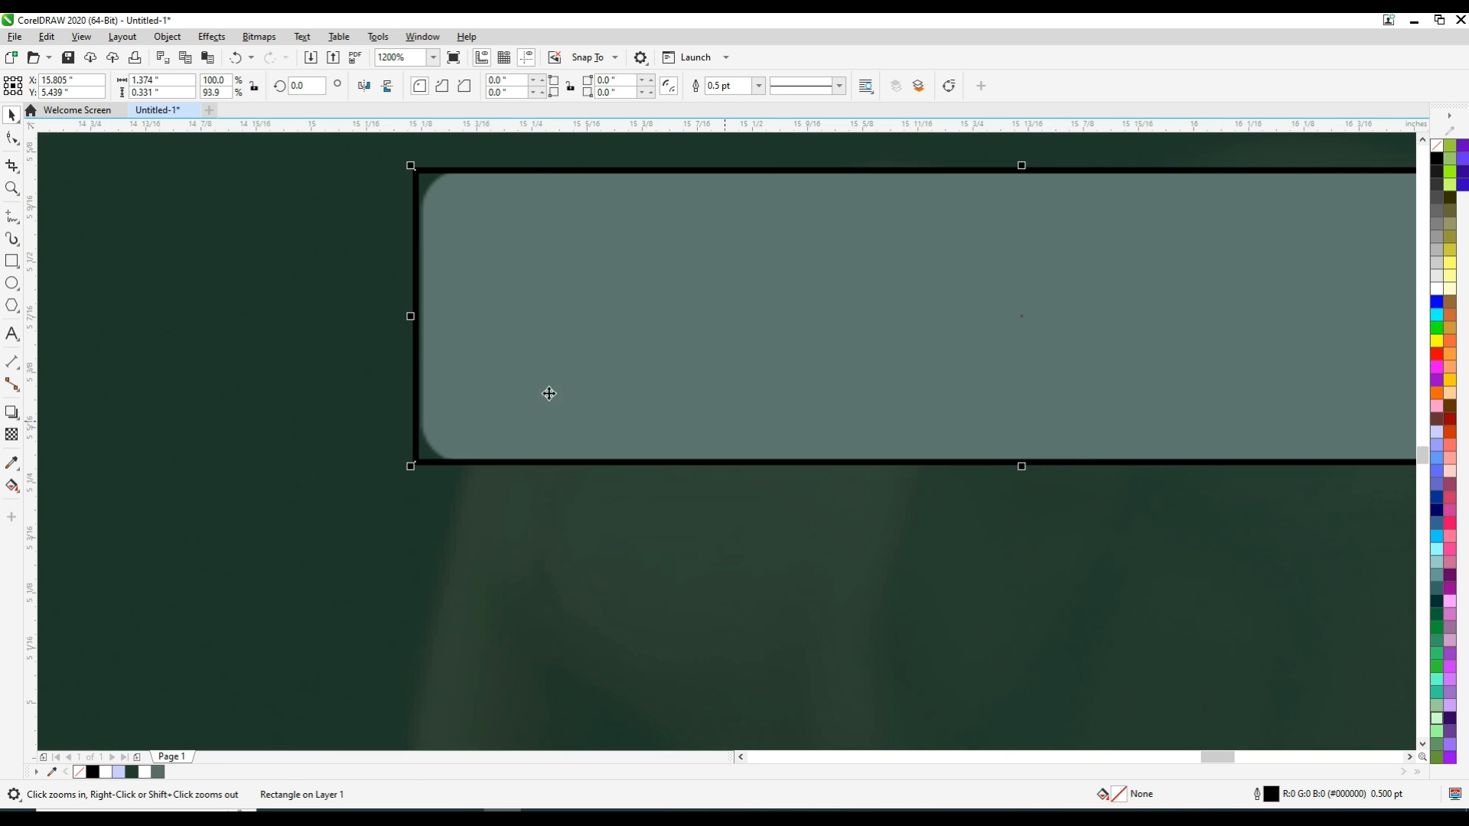
scroll(387, 299, up, 6)
drag(670, 417, 757, 400)
scroll(757, 400, down, 7)
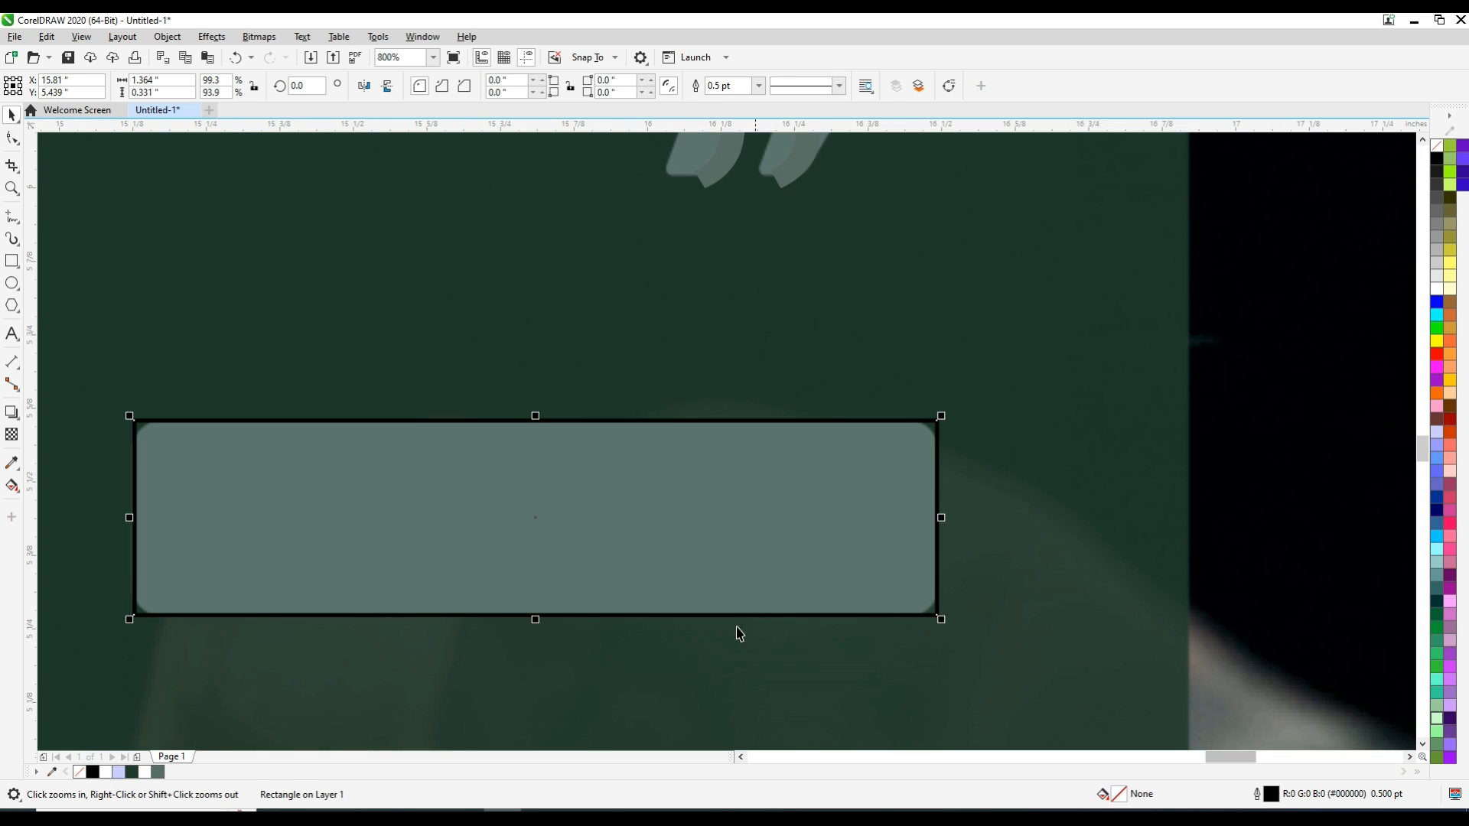
scroll(914, 515, up, 7)
scroll(651, 384, down, 2)
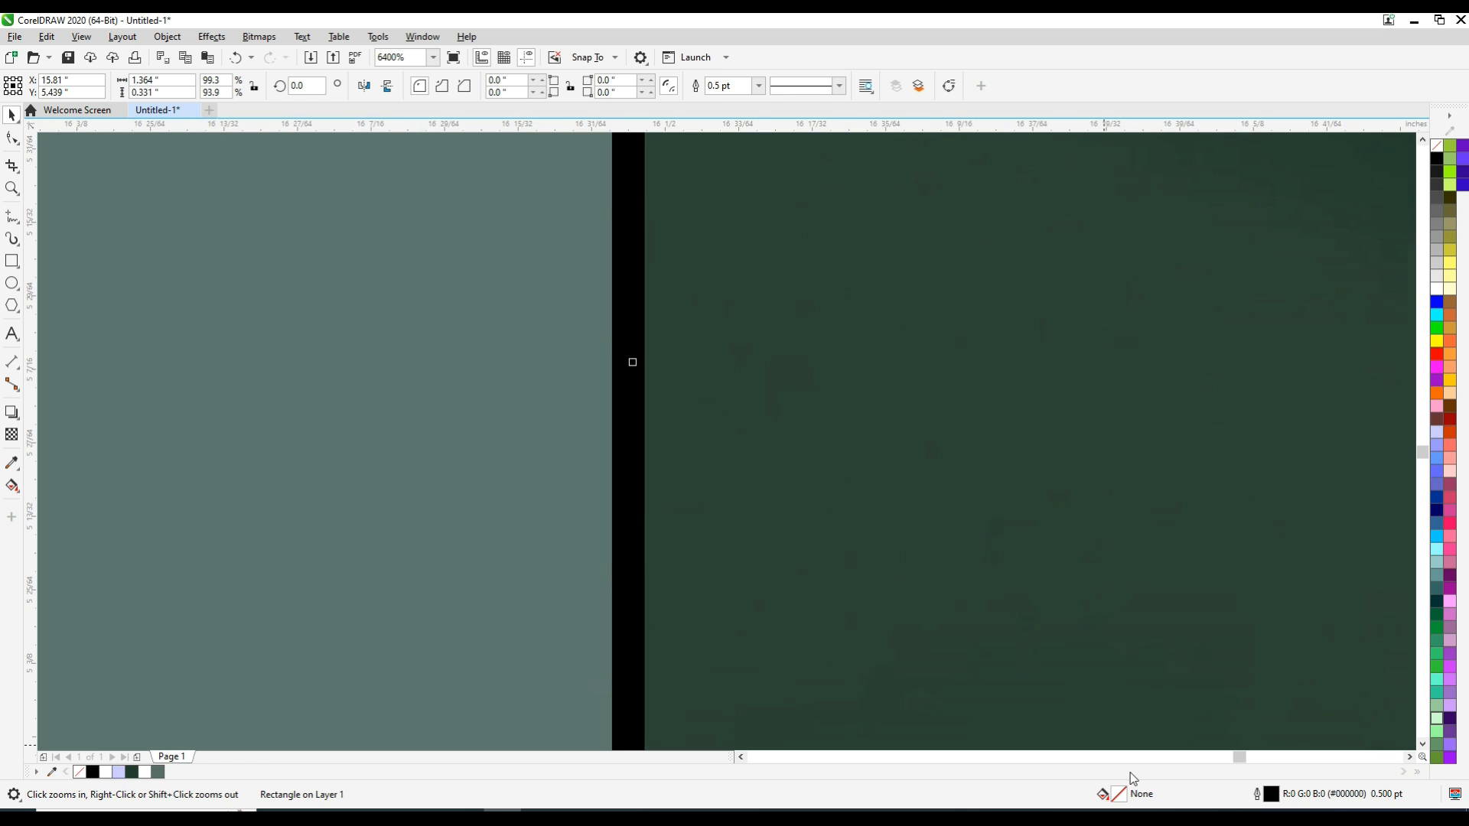
Colour the small bar's fill and outline with the grey-green C58 M35 Y49 K30 picked from the sample's bar
click(738, 757)
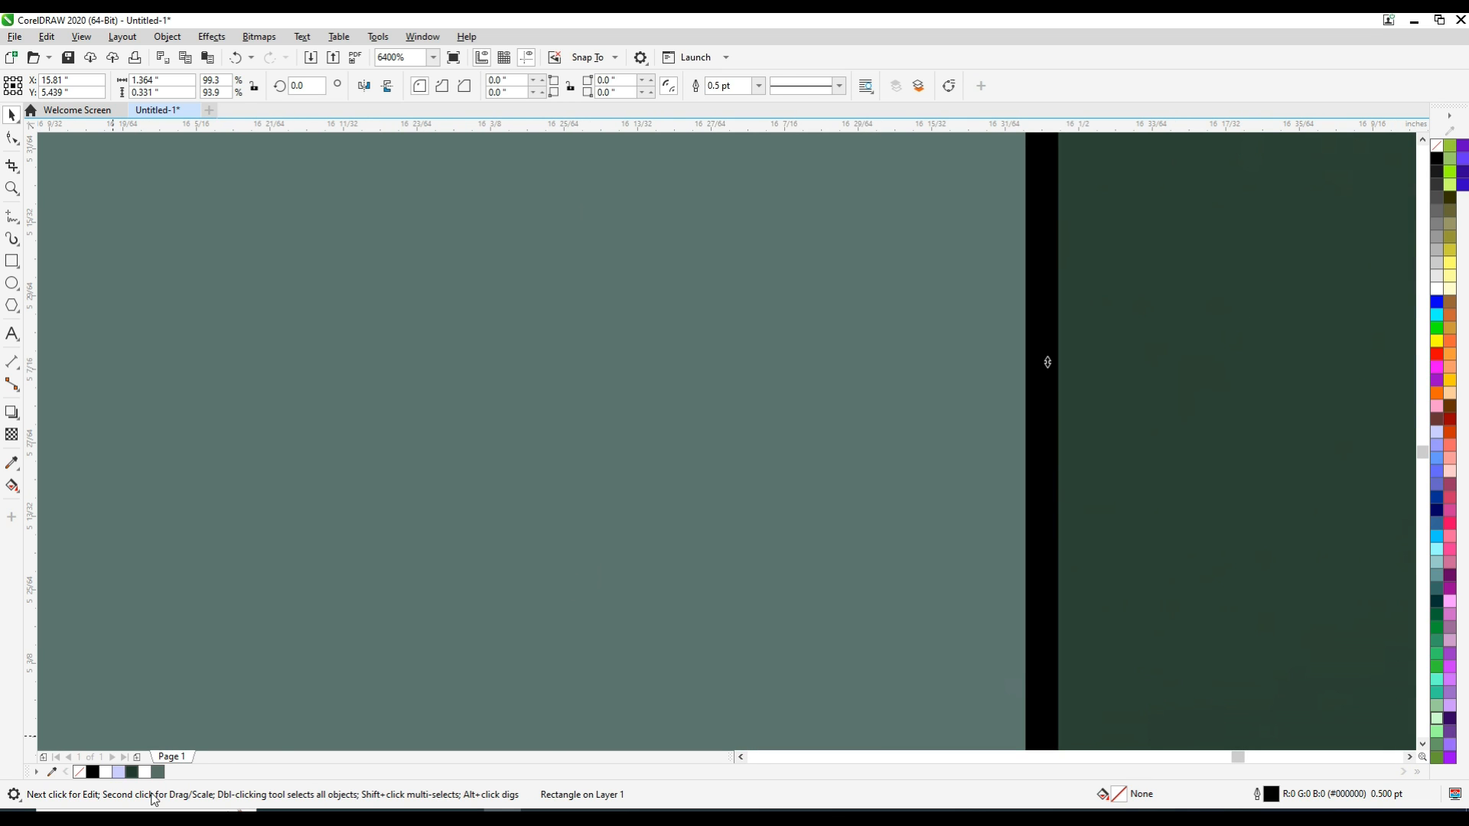
click(12, 462)
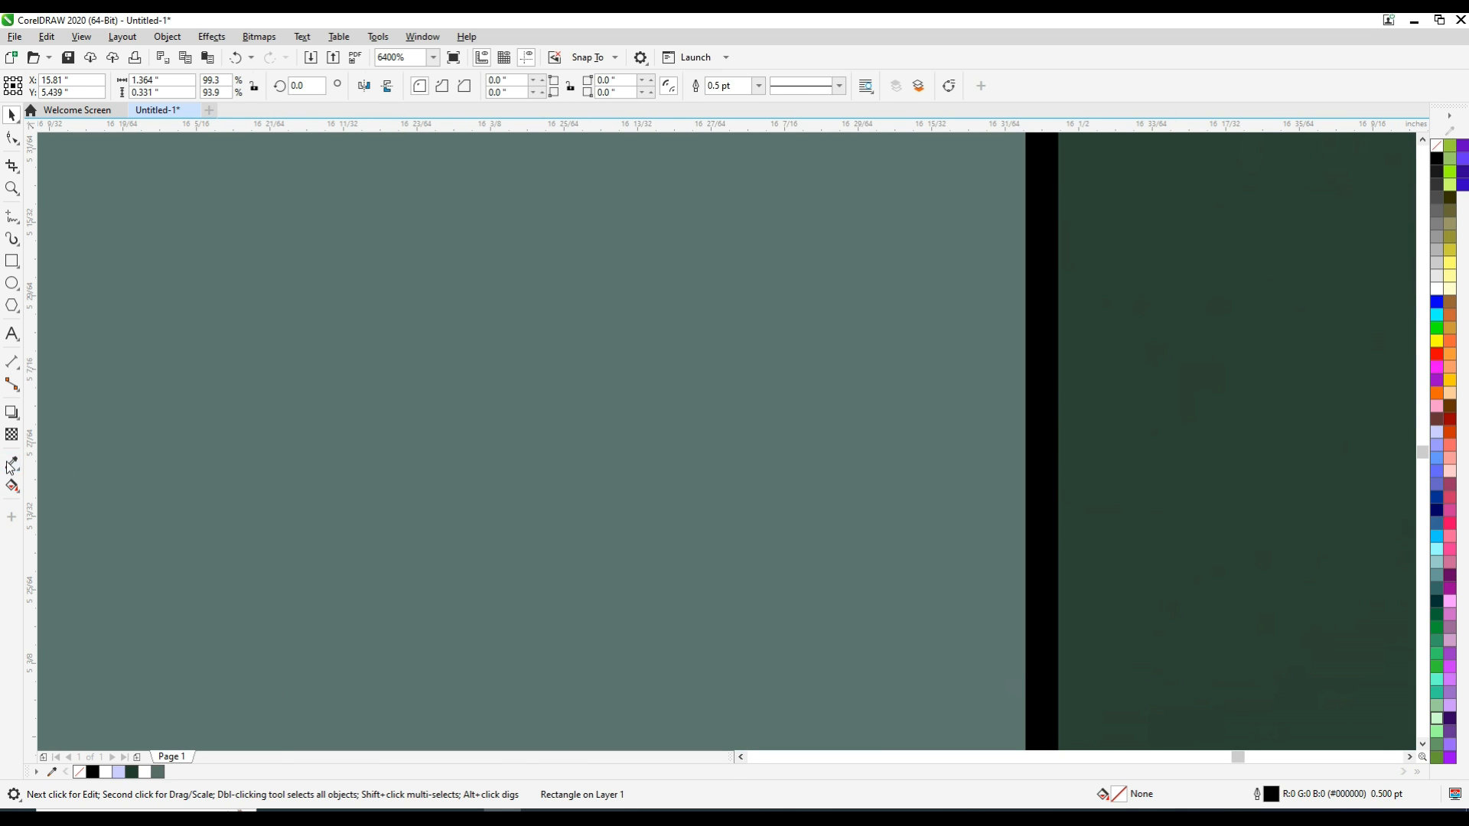
click(384, 447)
click(867, 459)
click(1044, 455)
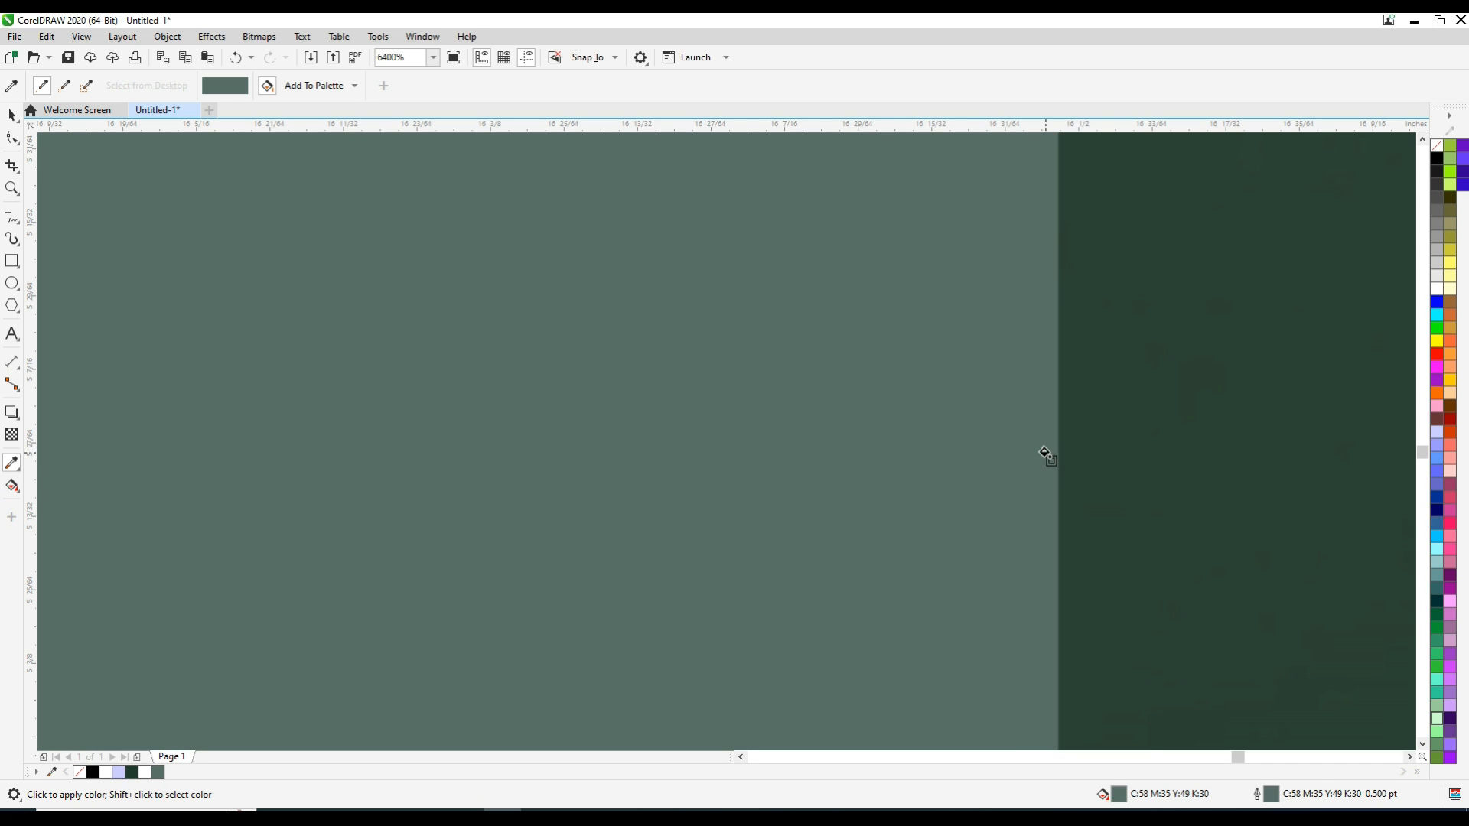
Round all four corners of the small bar to a radius of about 0.049 in
key(F4)
click(11, 115)
key(F2)
drag(924, 439, 1016, 495)
key(F10)
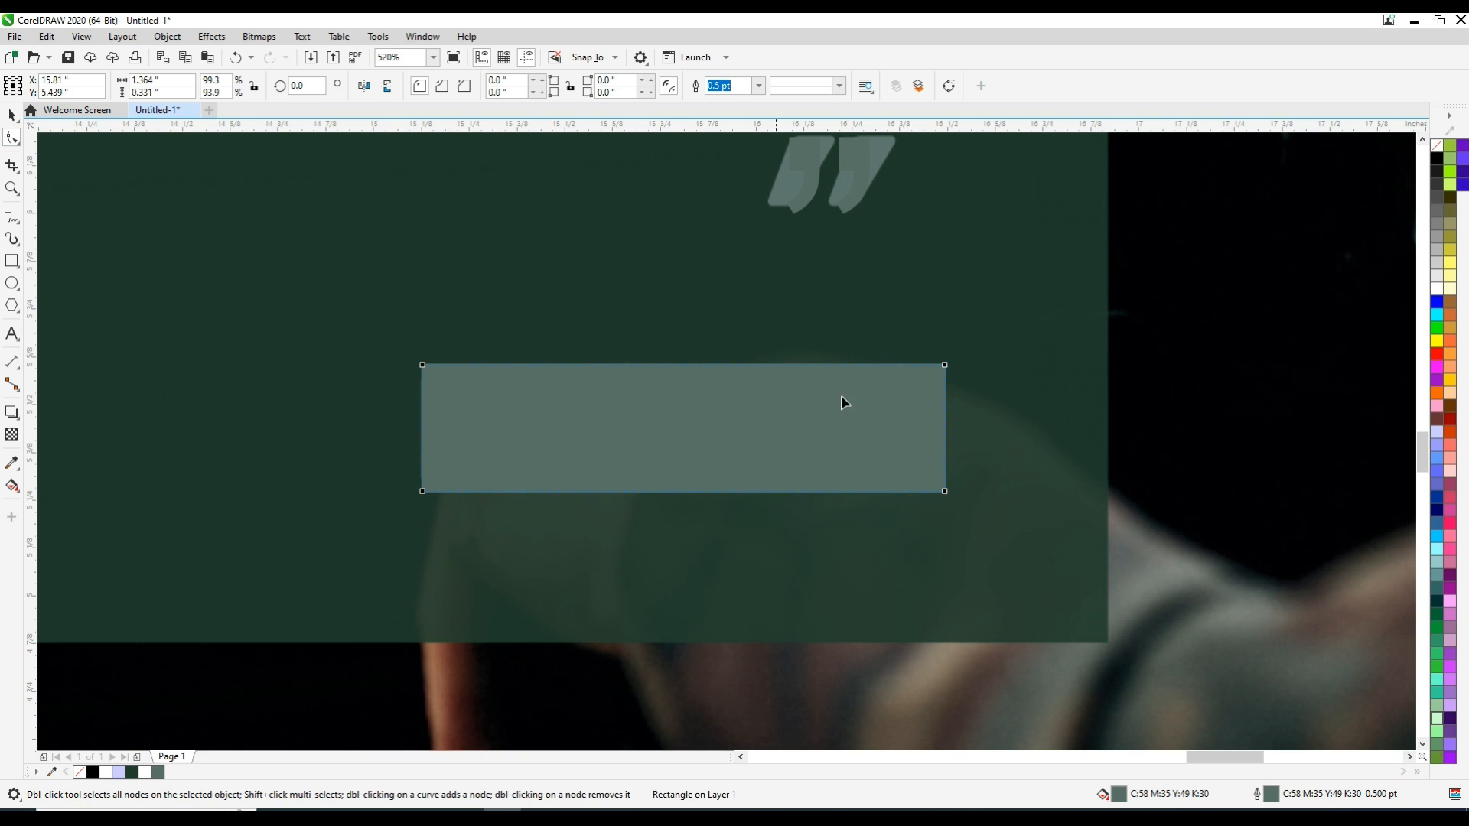
mouse_move(946, 369)
mouse_down()
mouse_move(949, 396)
mouse_move(944, 383)
mouse_up()
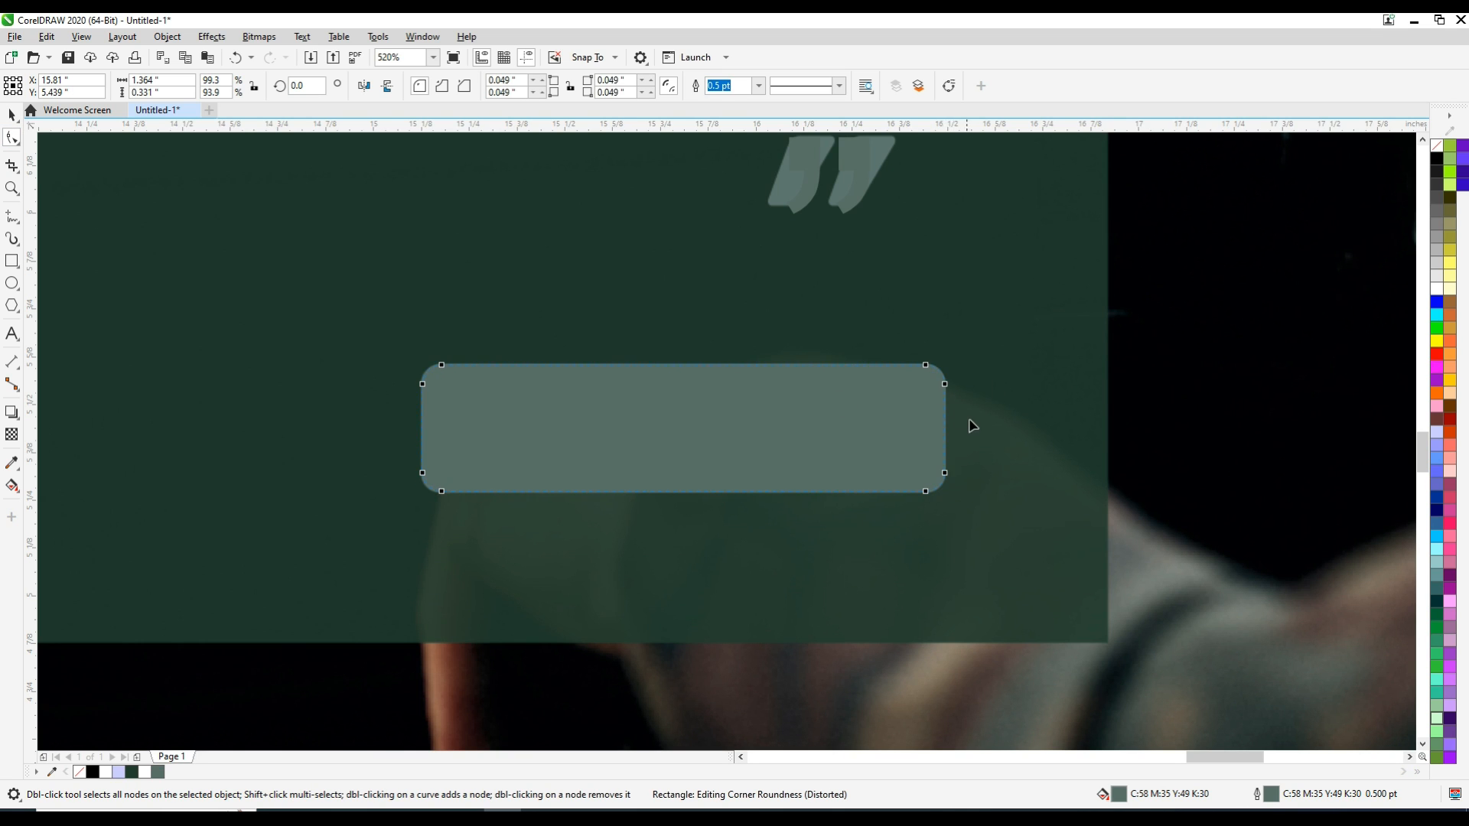
Group the quote panel together with its quote text and small bar
key(F4)
key(space)
drag(811, 288, 1025, 501)
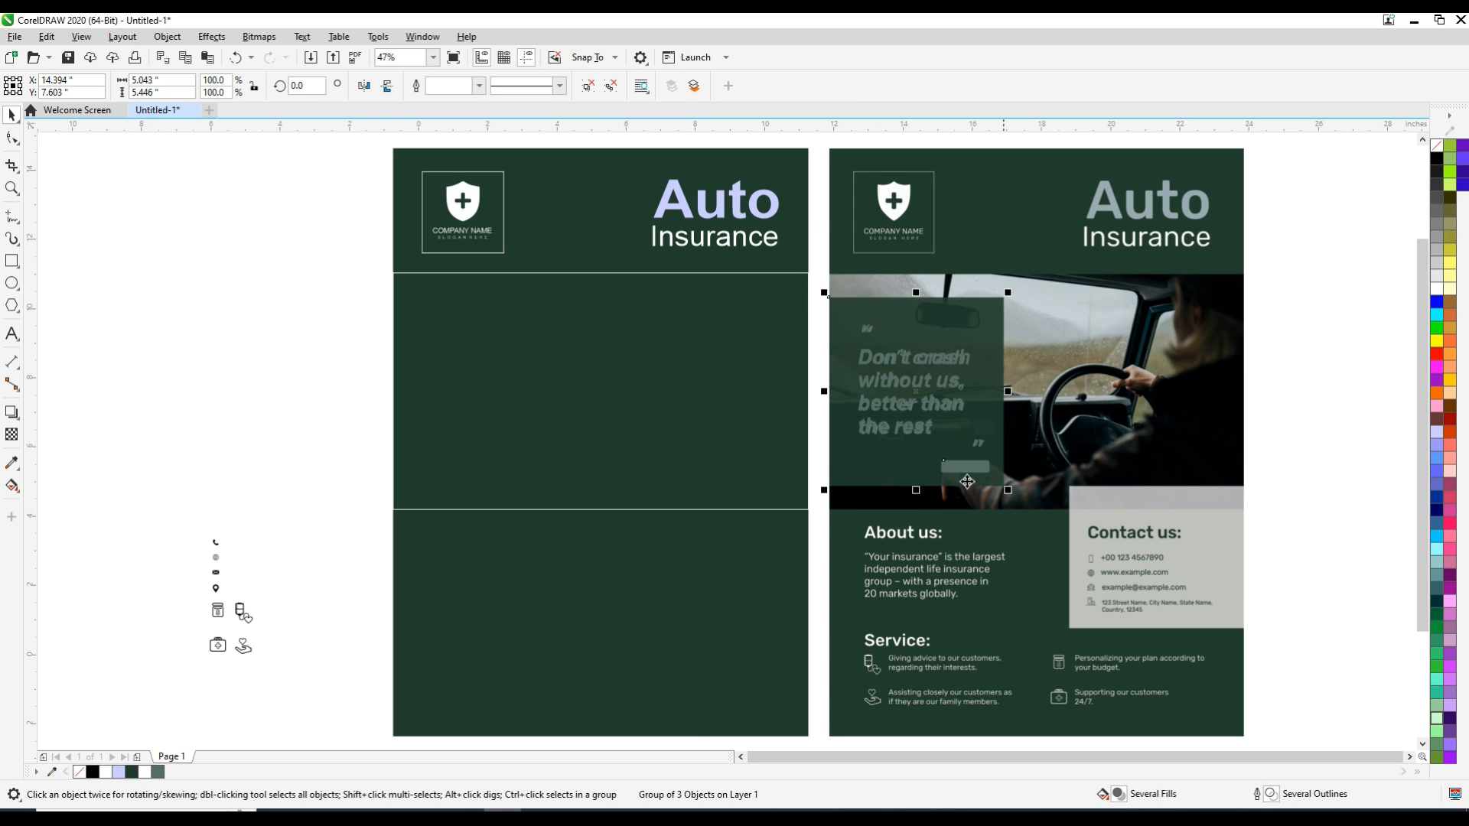
Try to align the quote group with the left edge of the green poster background, and undo it
shift+click(463, 547)
key(l)
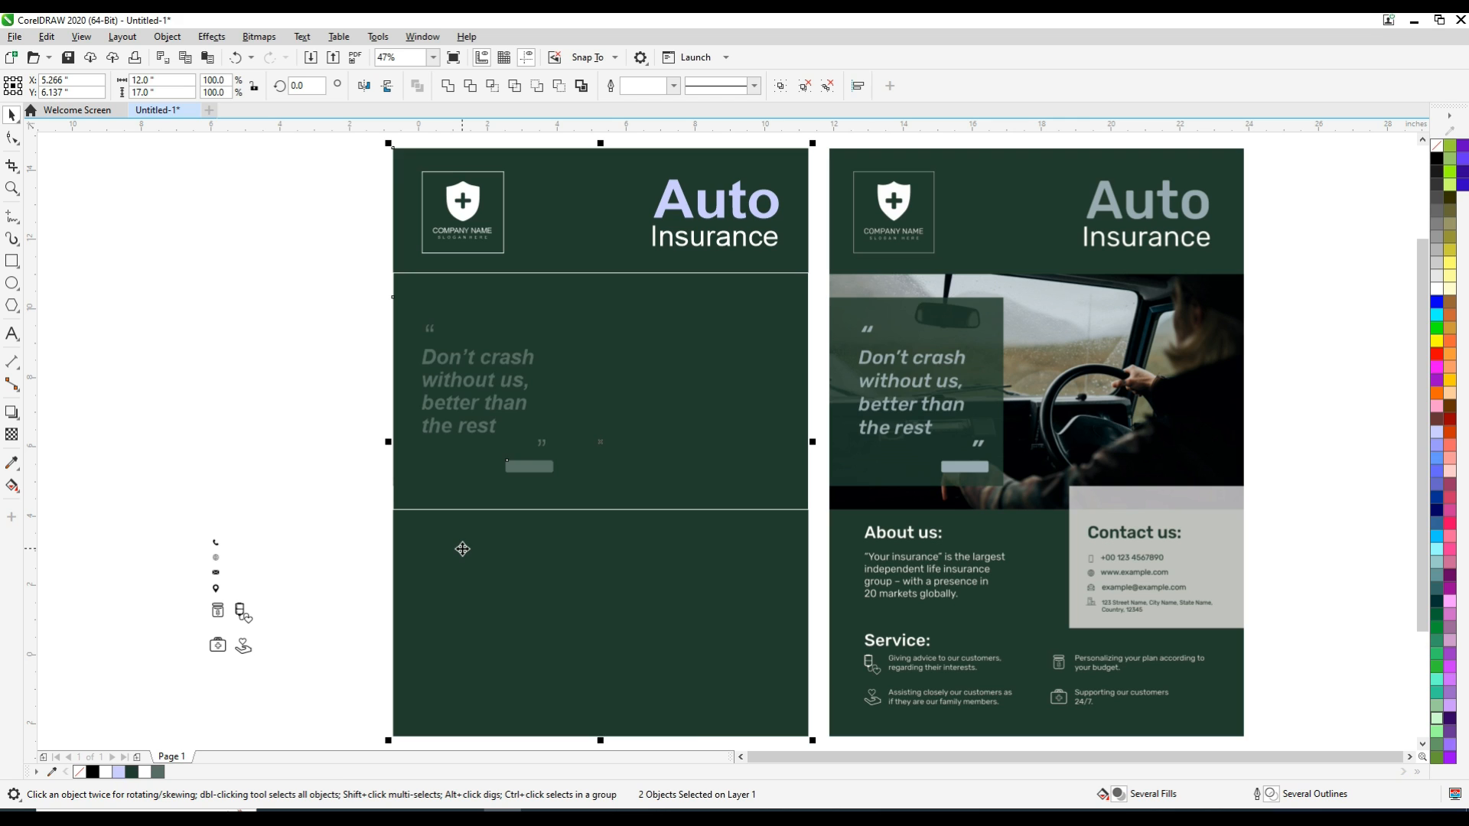
key(ctrl+z)
click(833, 242)
click(902, 325)
Align the quote group with the left edge of the white-outlined photo rectangle on the green poster
drag(814, 229, 1035, 511)
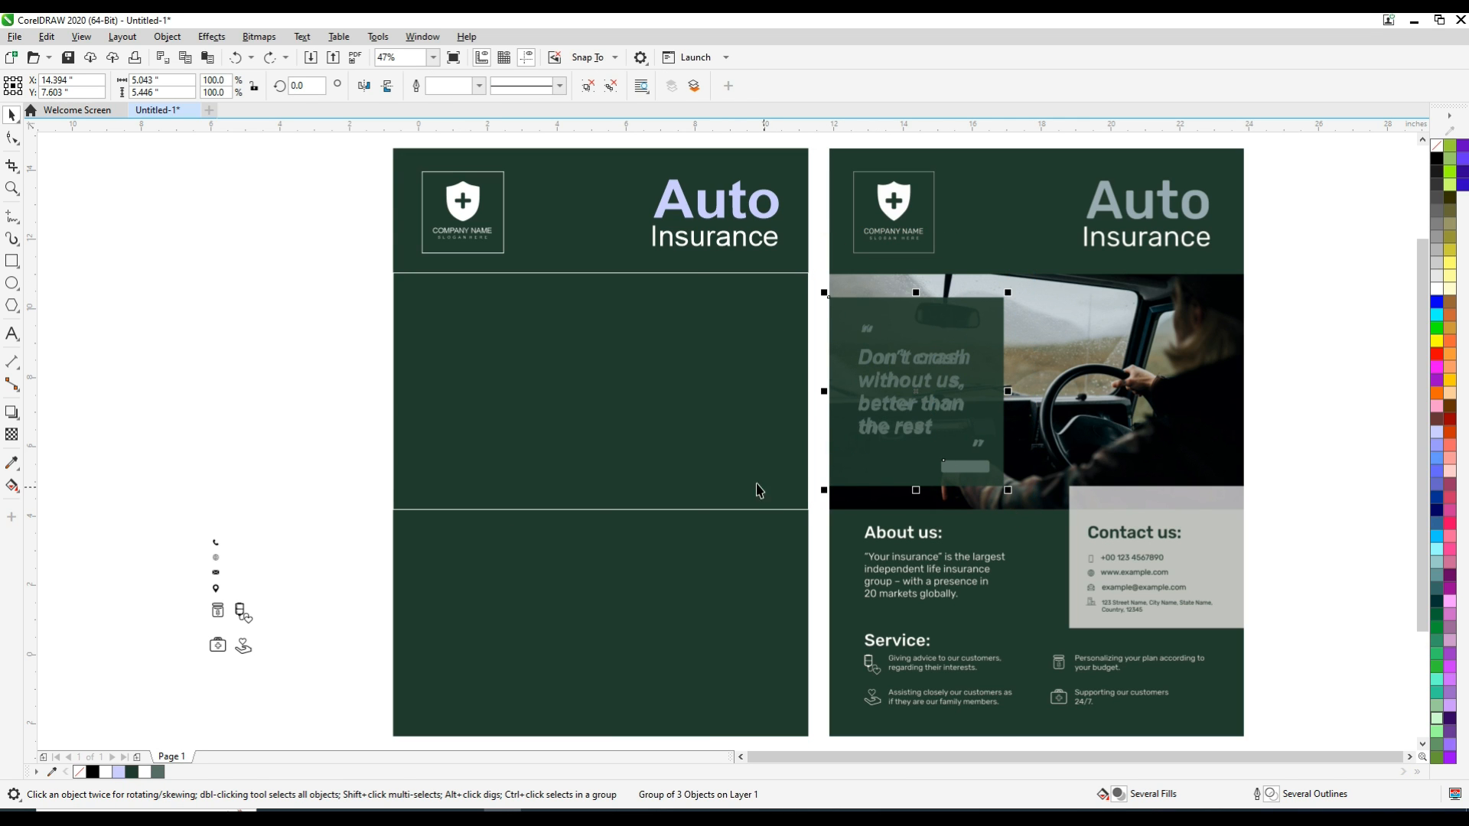
shift+click(733, 460)
key(l)
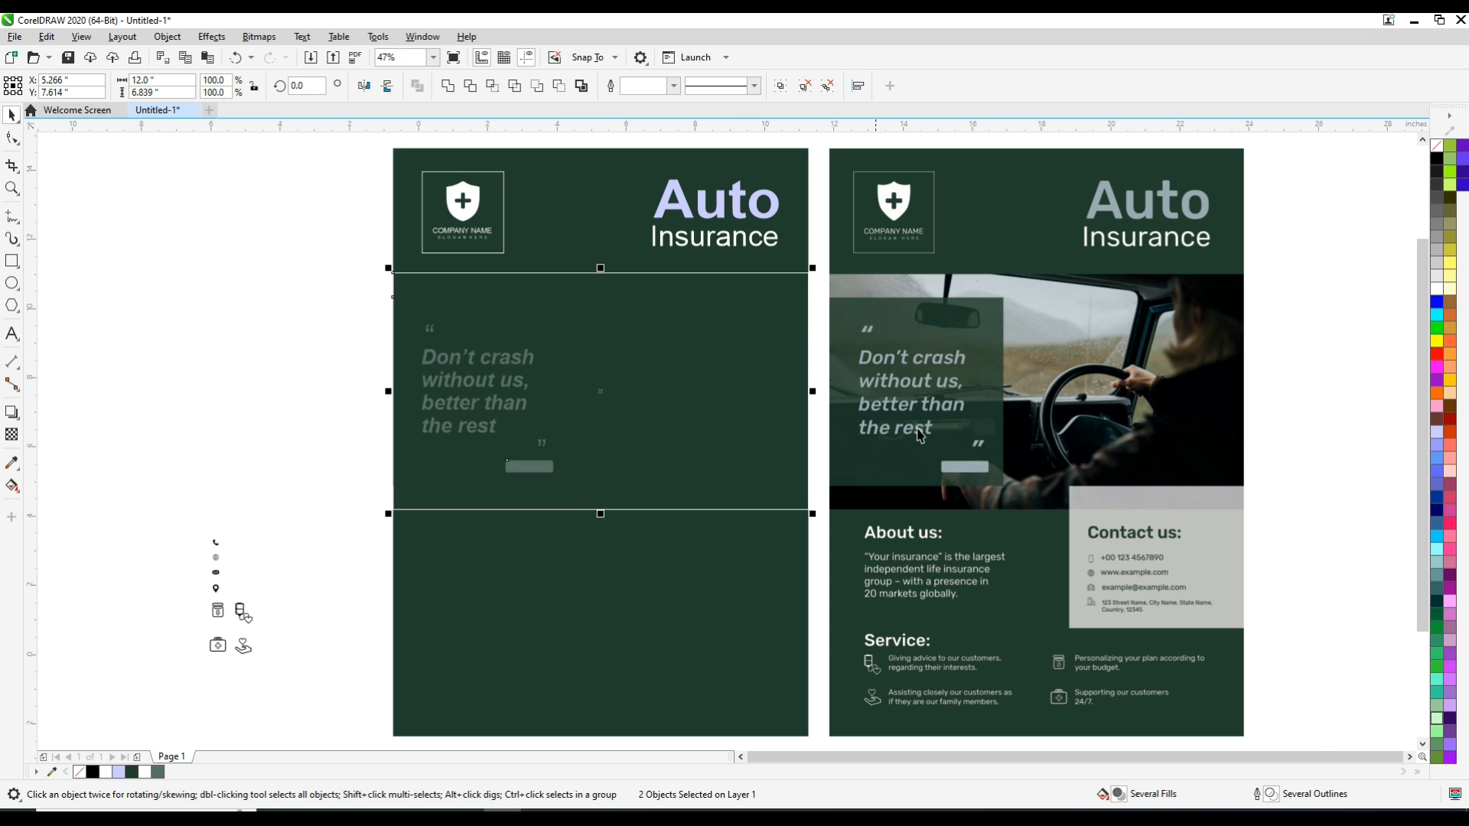
drag(917, 423, 993, 426)
key(ctrl+z)
Set the uniform transparency of the green panel inside the quote group to 22
ctrl+click(457, 461)
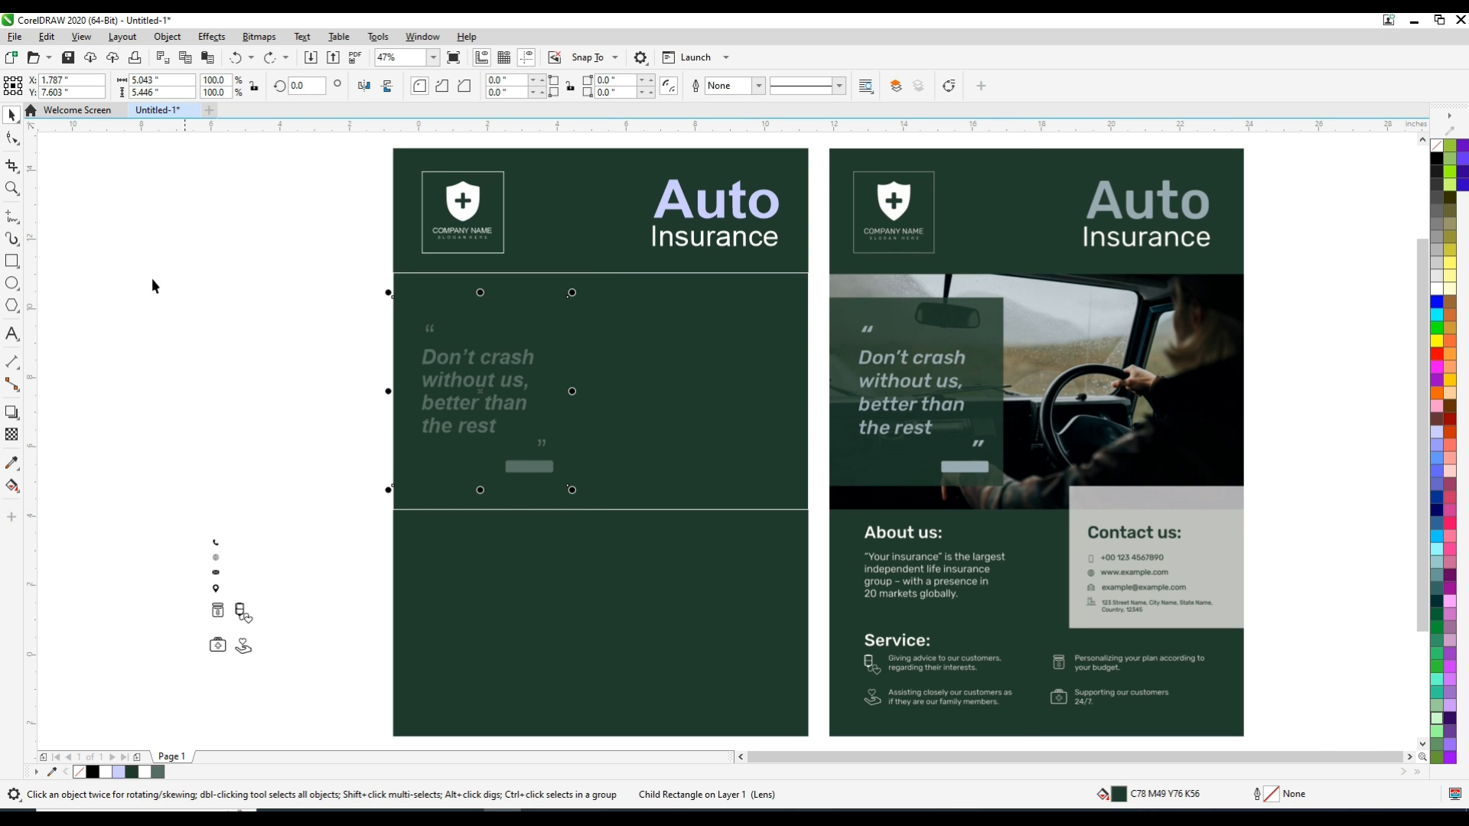
click(13, 436)
click(40, 89)
double_click(309, 87)
text(27)
key(Return)
drag(327, 89, 324, 90)
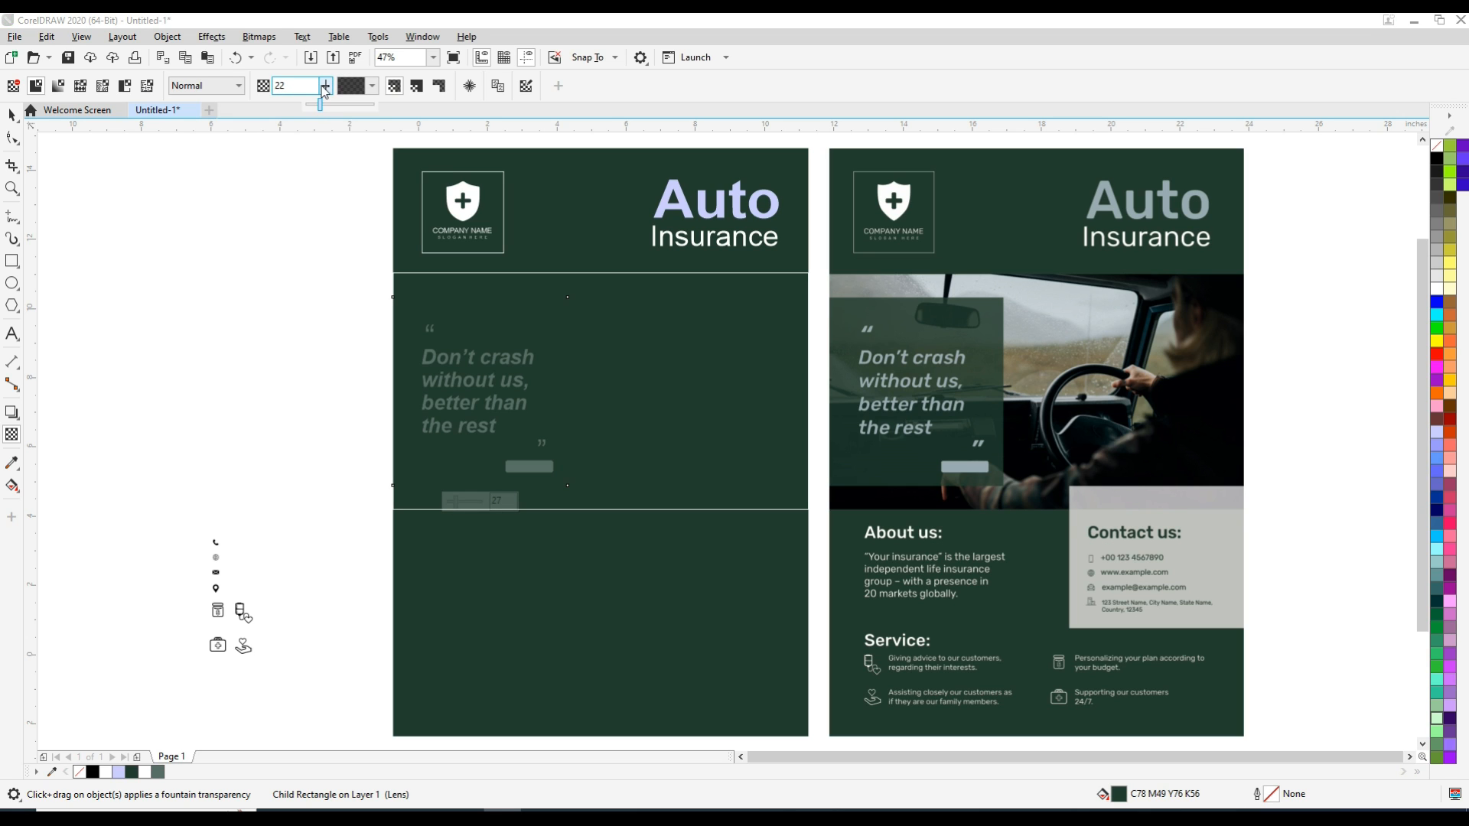
click(11, 115)
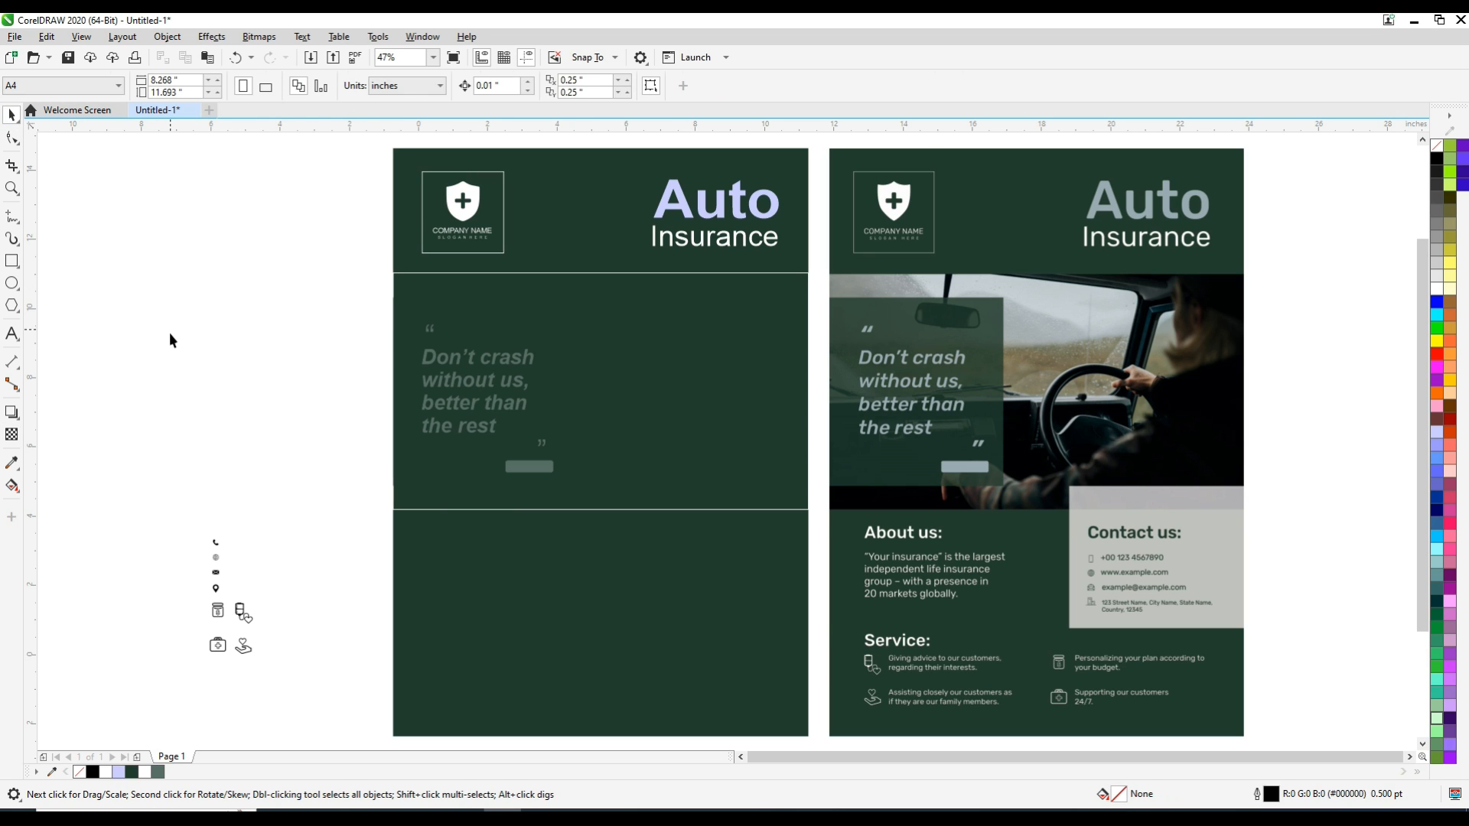
Give the green panel rectangle inside the quote group a white outline
click(548, 324)
right_click(1436, 290)
click(1423, 299)
key(ctrl+z)
ctrl+click(524, 316)
right_click(1437, 289)
click(1407, 300)
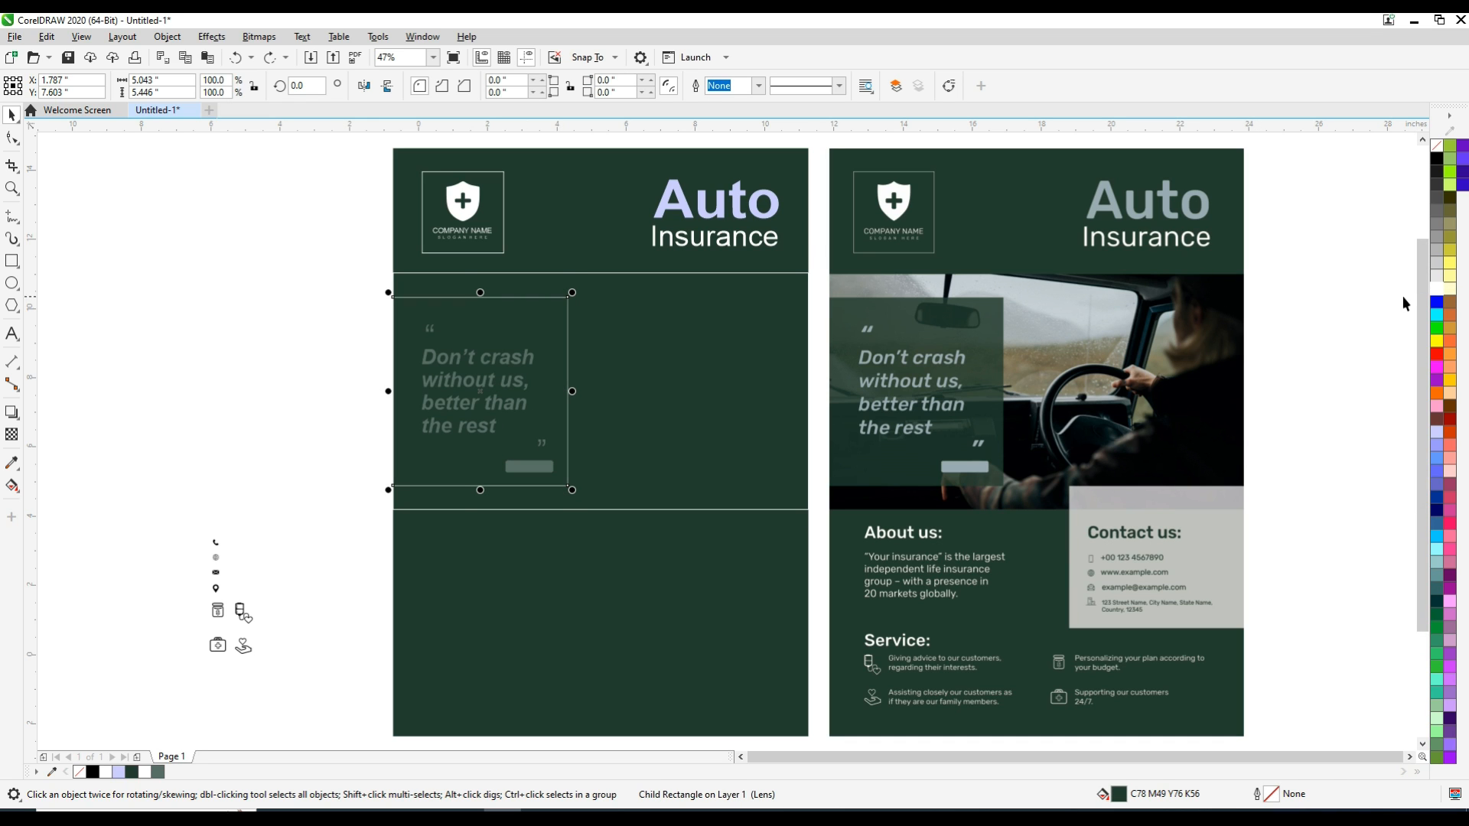
click(266, 405)
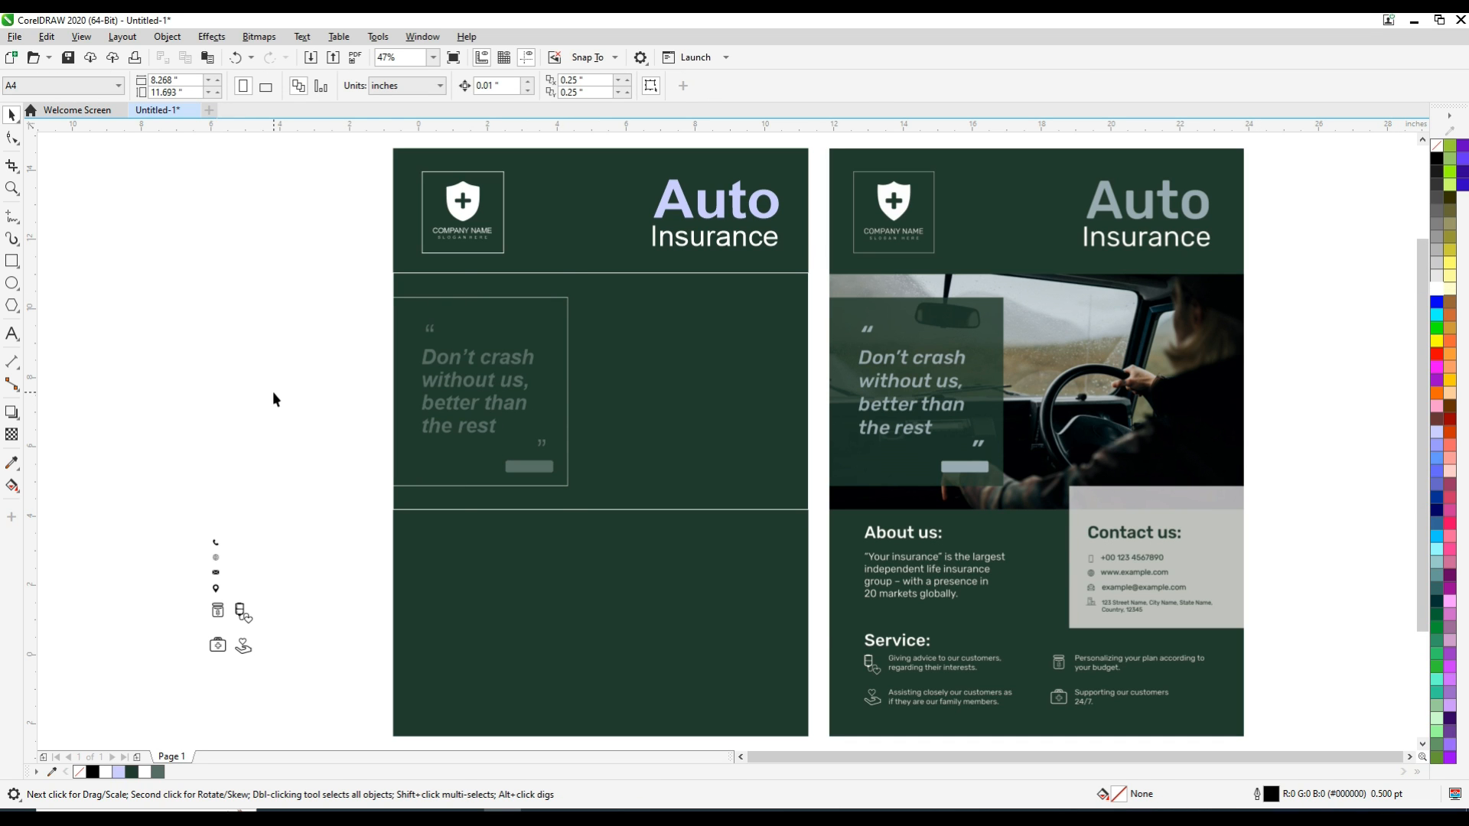
Draw a rectangle about 5.08 by 0.69 inches over the lighter upper strip of the sample's contact panel
key(z)
drag(822, 479, 1241, 735)
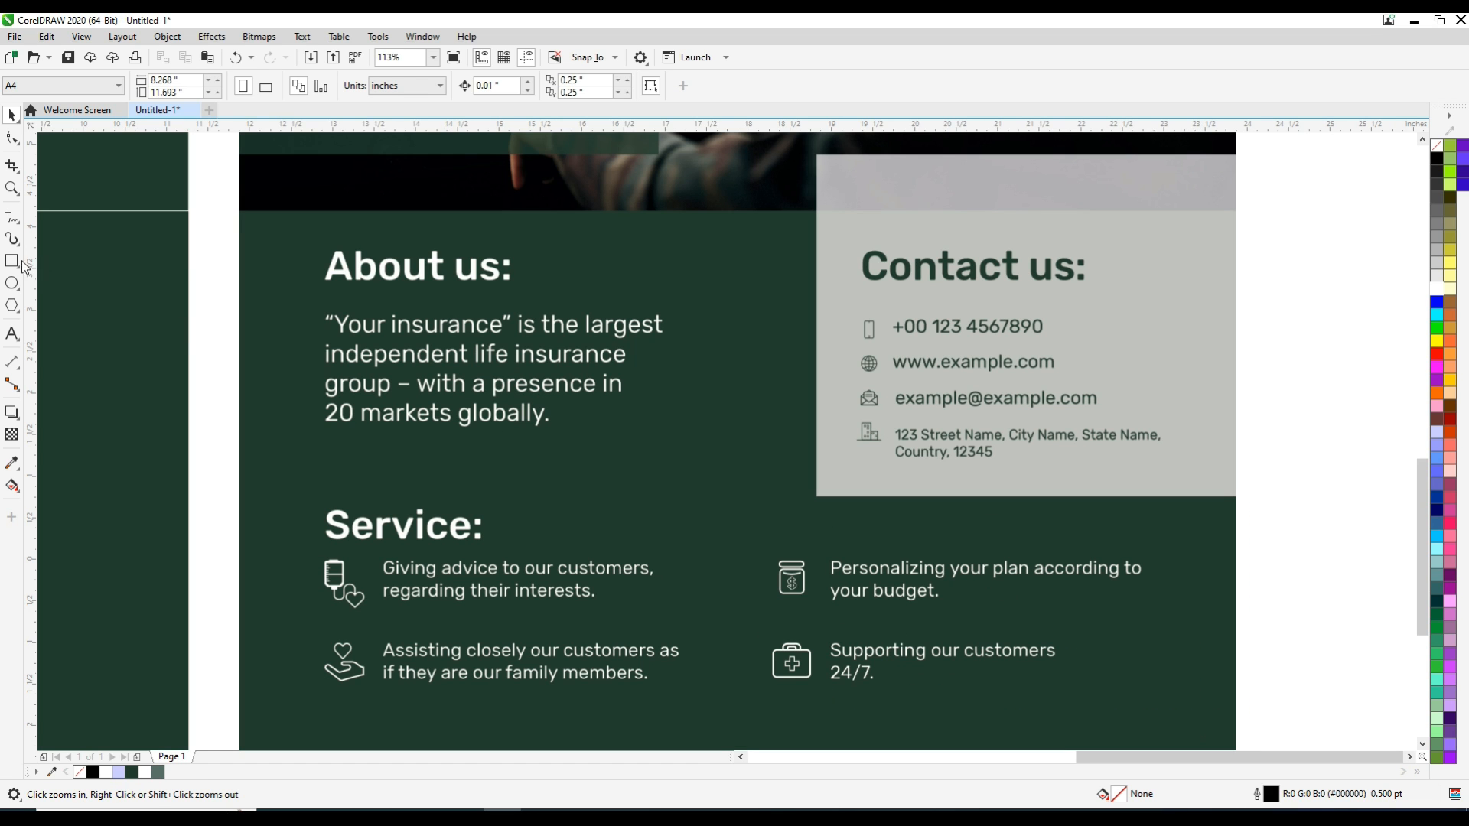
click(22, 263)
mouse_move(813, 154)
mouse_down()
mouse_move(1118, 220)
mouse_move(1239, 214)
mouse_up()
Resize the strip rectangle to about 5.048 by 0.674 inches to match the edges of the sample's strip
key(F2)
drag(1006, 143, 1046, 172)
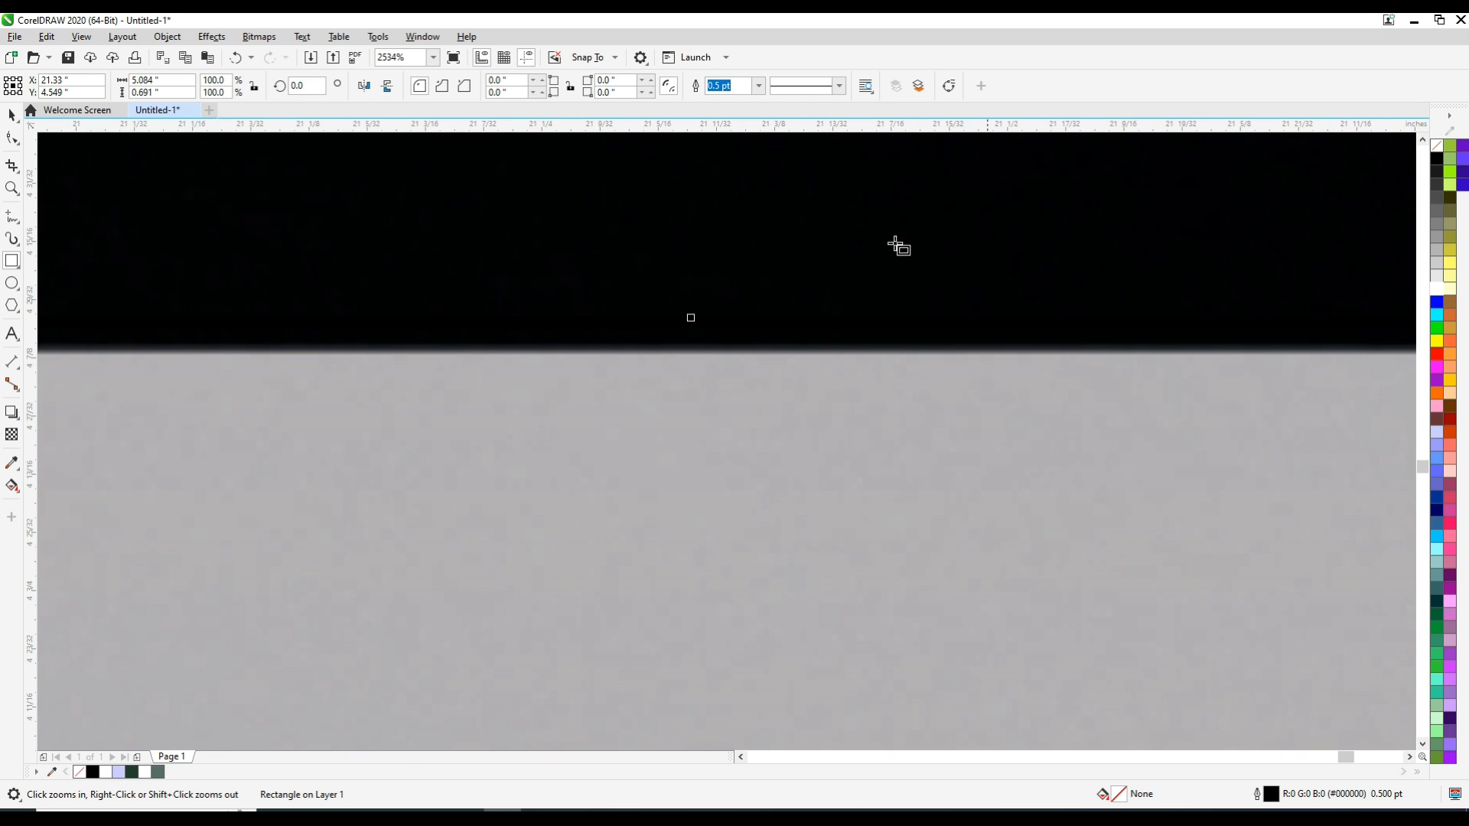
drag(691, 319, 696, 350)
scroll(695, 351, down, 3)
key(F2)
drag(112, 404, 156, 452)
drag(694, 410, 797, 416)
scroll(797, 416, down, 3)
scroll(796, 415, down, 2)
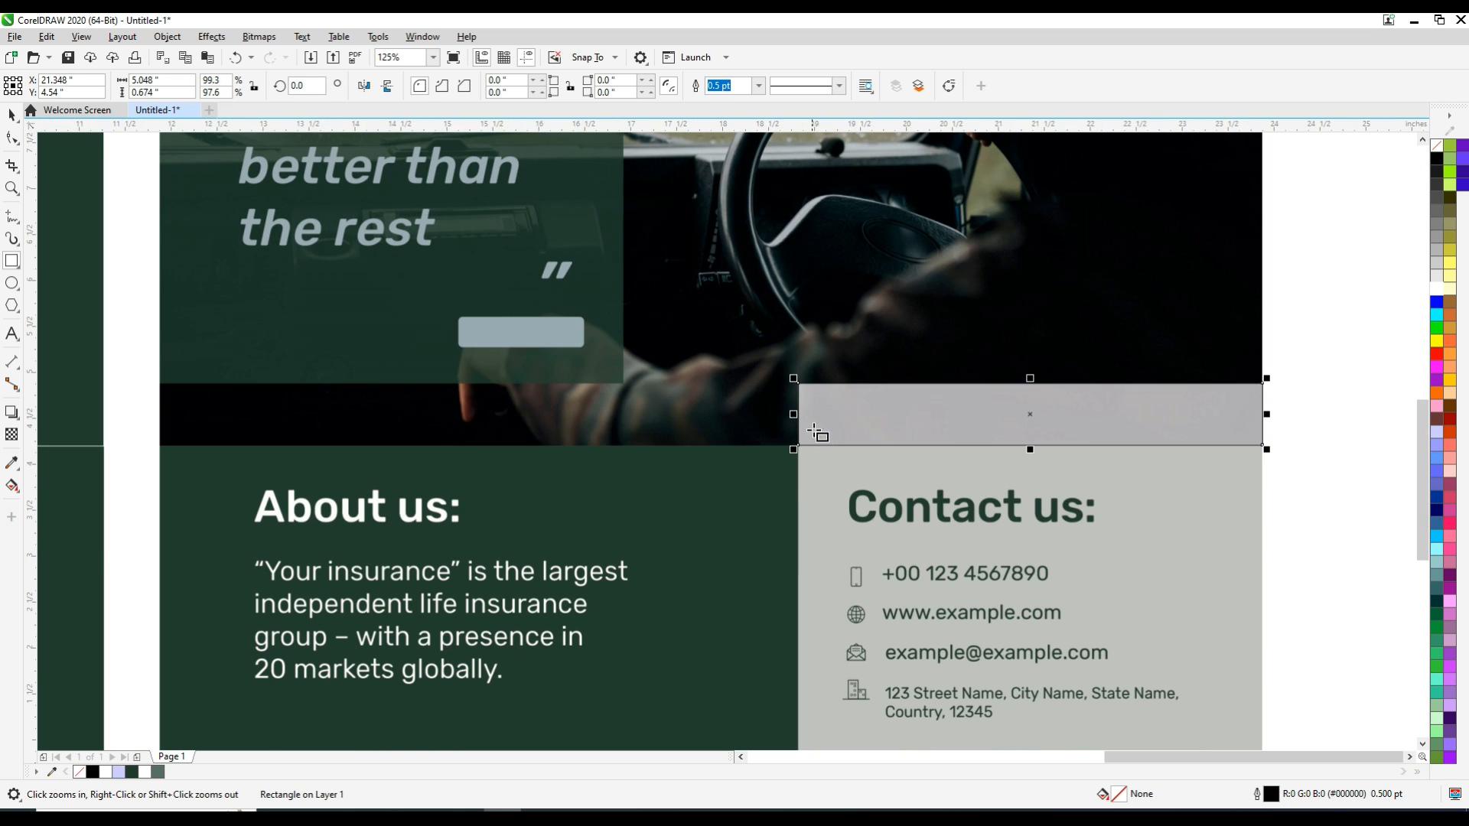
Fill and outline the strip rectangle with the grey C16 M14 Y13 K18 sampled from the sample poster's strip
click(11, 462)
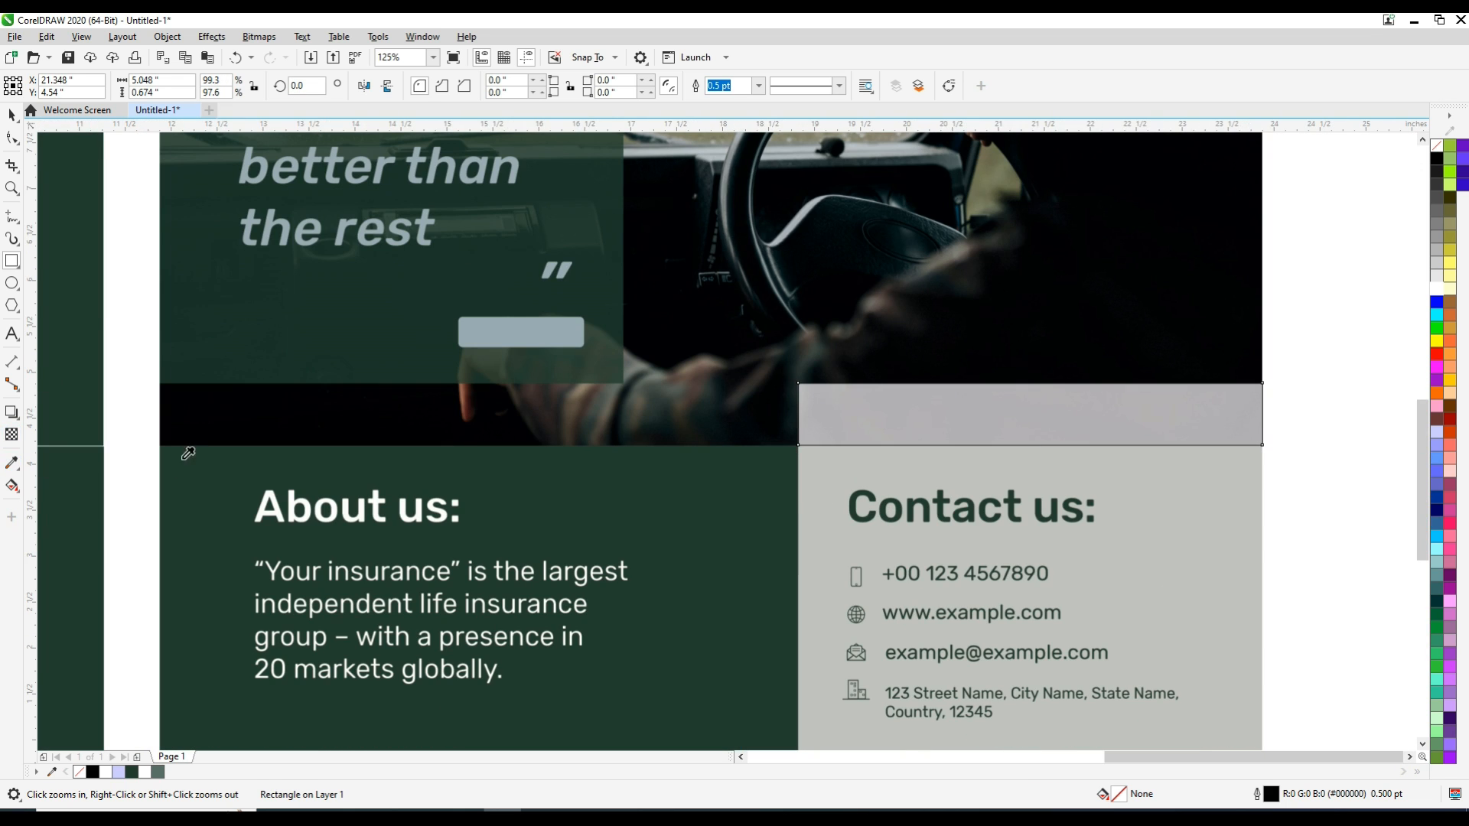
click(861, 417)
click(940, 418)
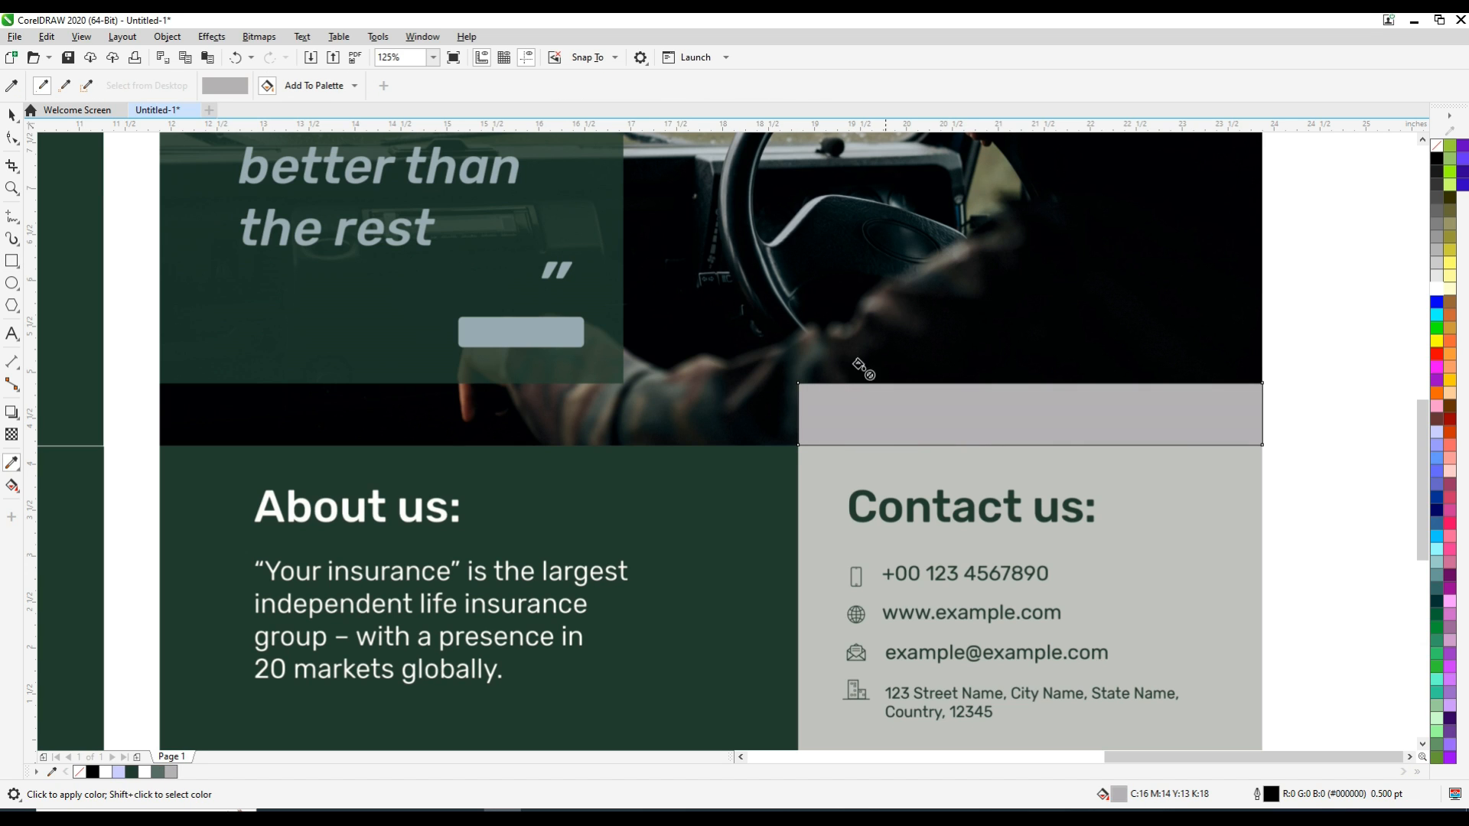
click(11, 115)
right_click(171, 771)
click(244, 567)
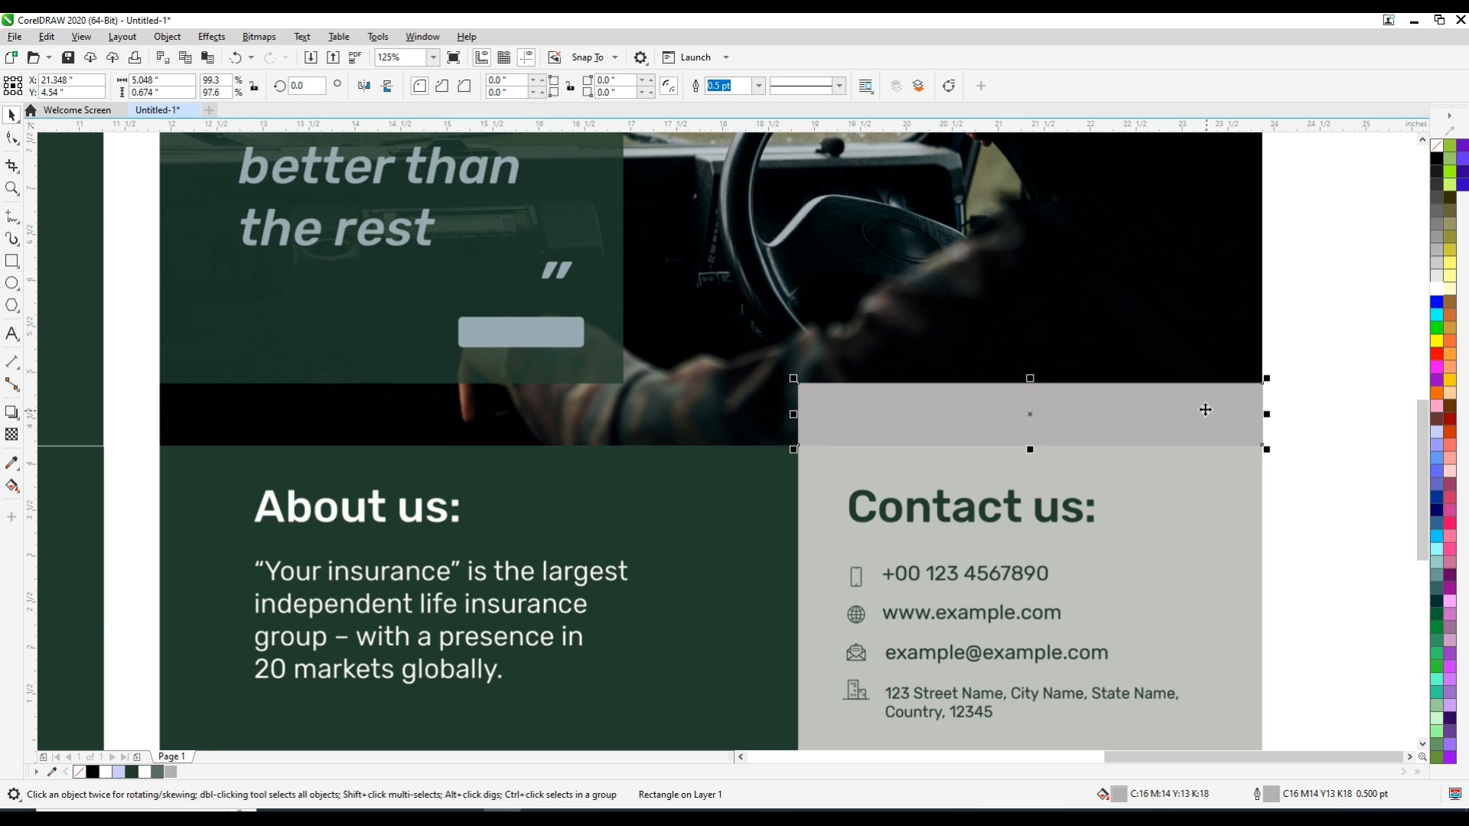
Draw a rectangle about 5.048 by 3.448 inches over the lower part of the sample's contact panel
shift+click(1179, 340)
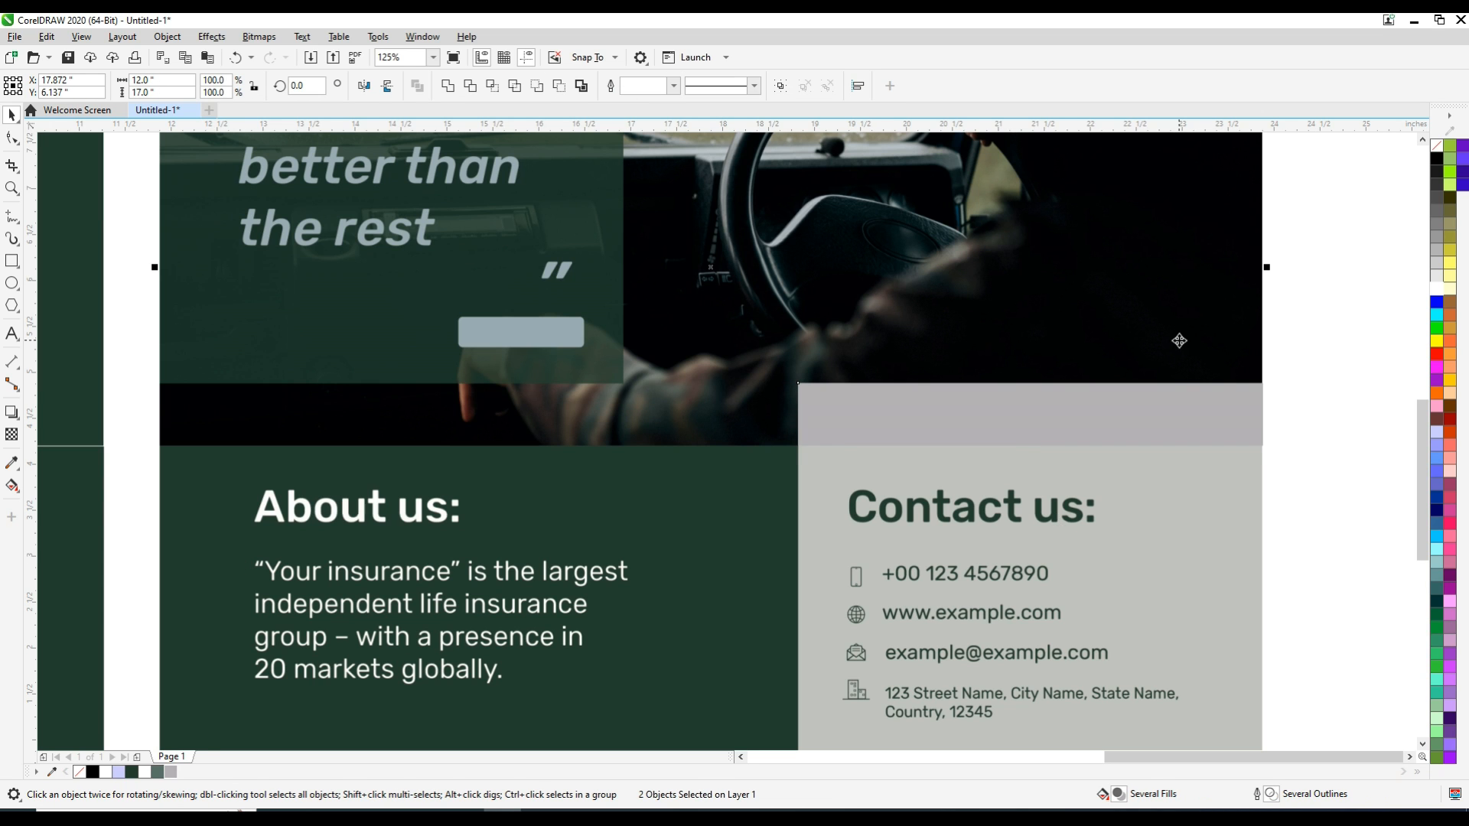
click(1334, 452)
scroll(1334, 452, down, 3)
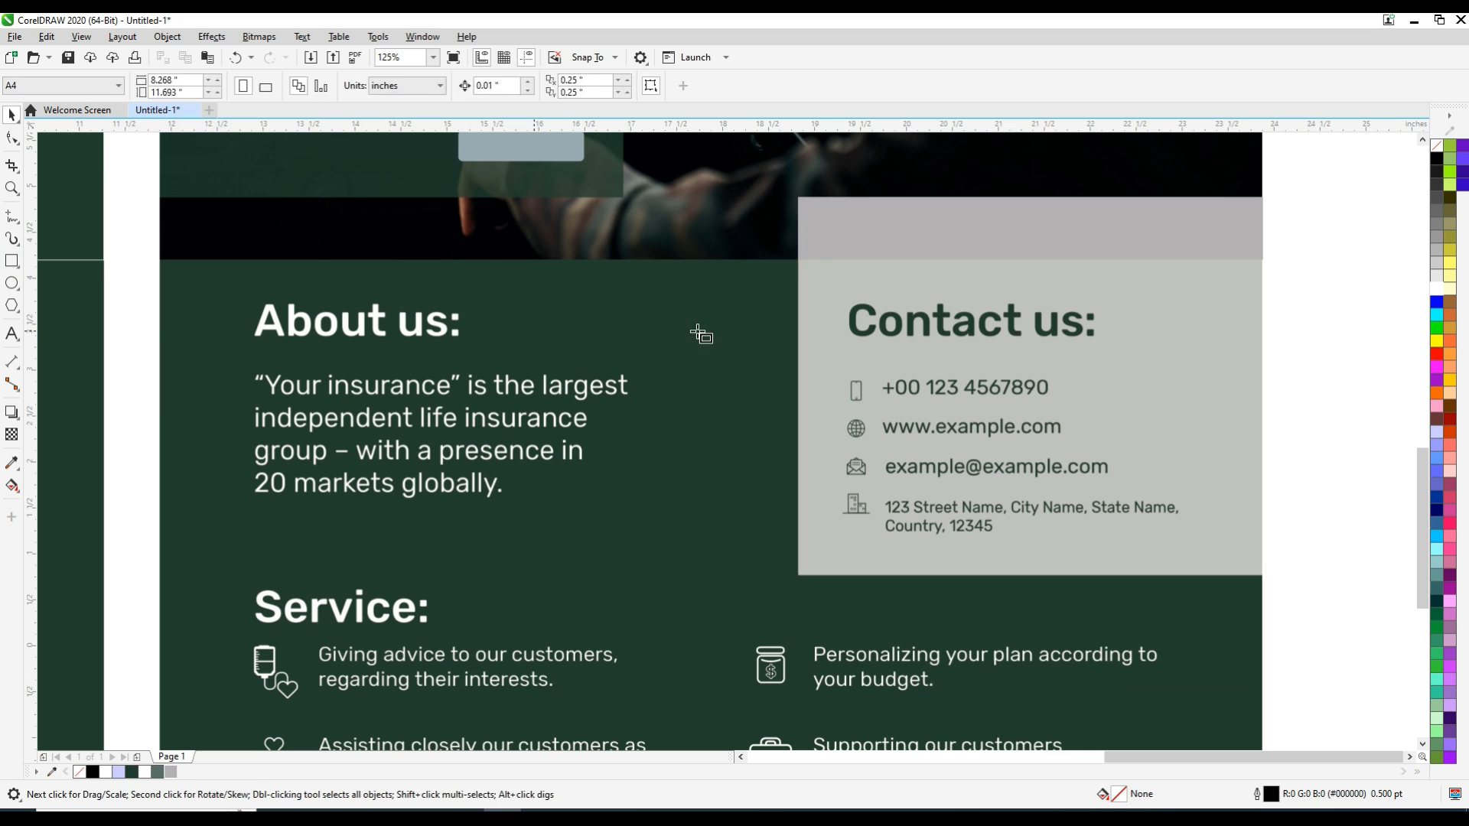
key(F6)
mouse_move(797, 259)
mouse_down()
mouse_move(1243, 589)
mouse_move(1261, 579)
mouse_up()
Add the heading "Contact us:" in bold Arial and scale it over the sample's heading
click(12, 334)
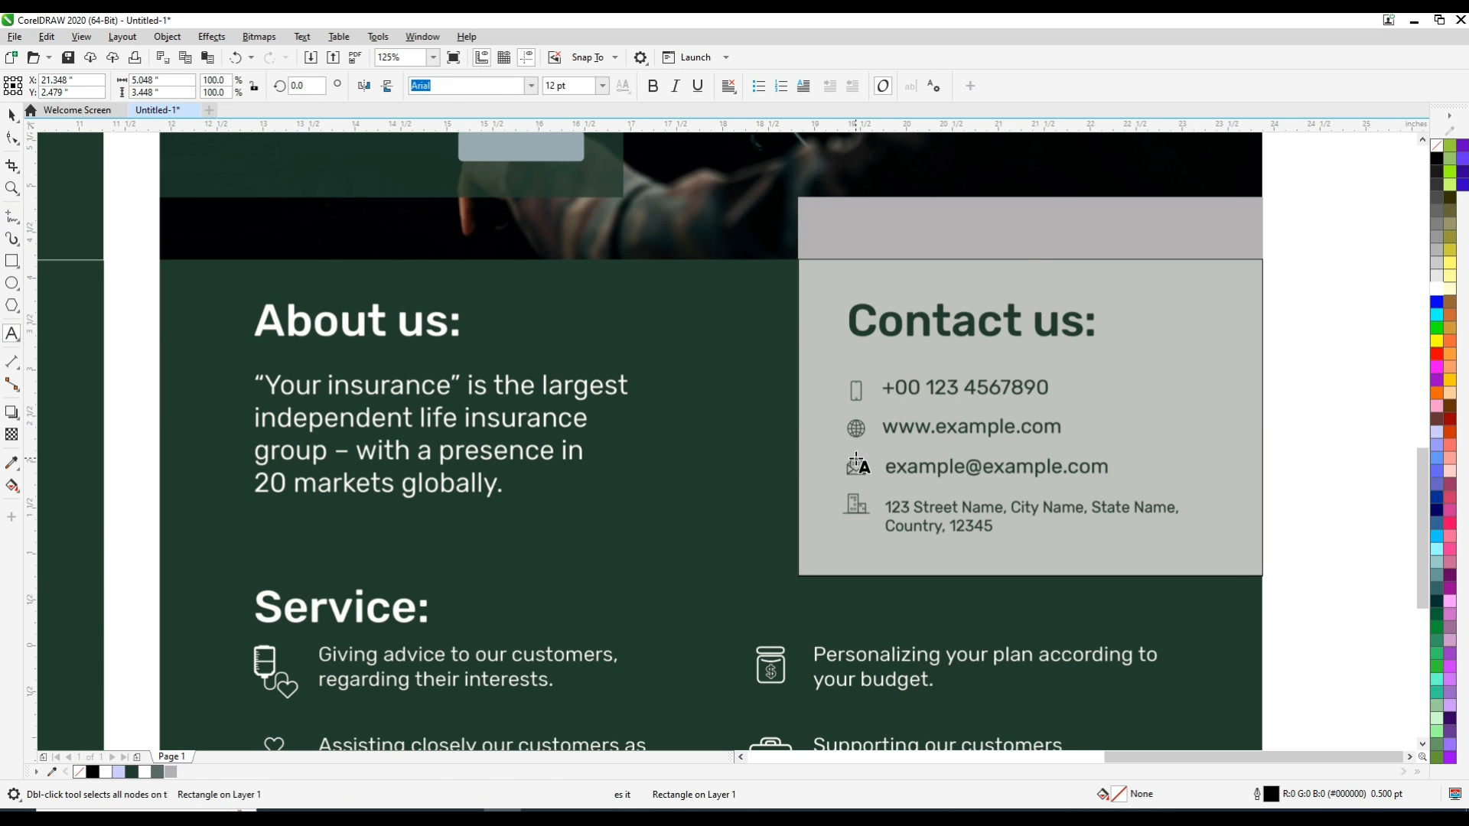
click(1241, 435)
text(Contact)
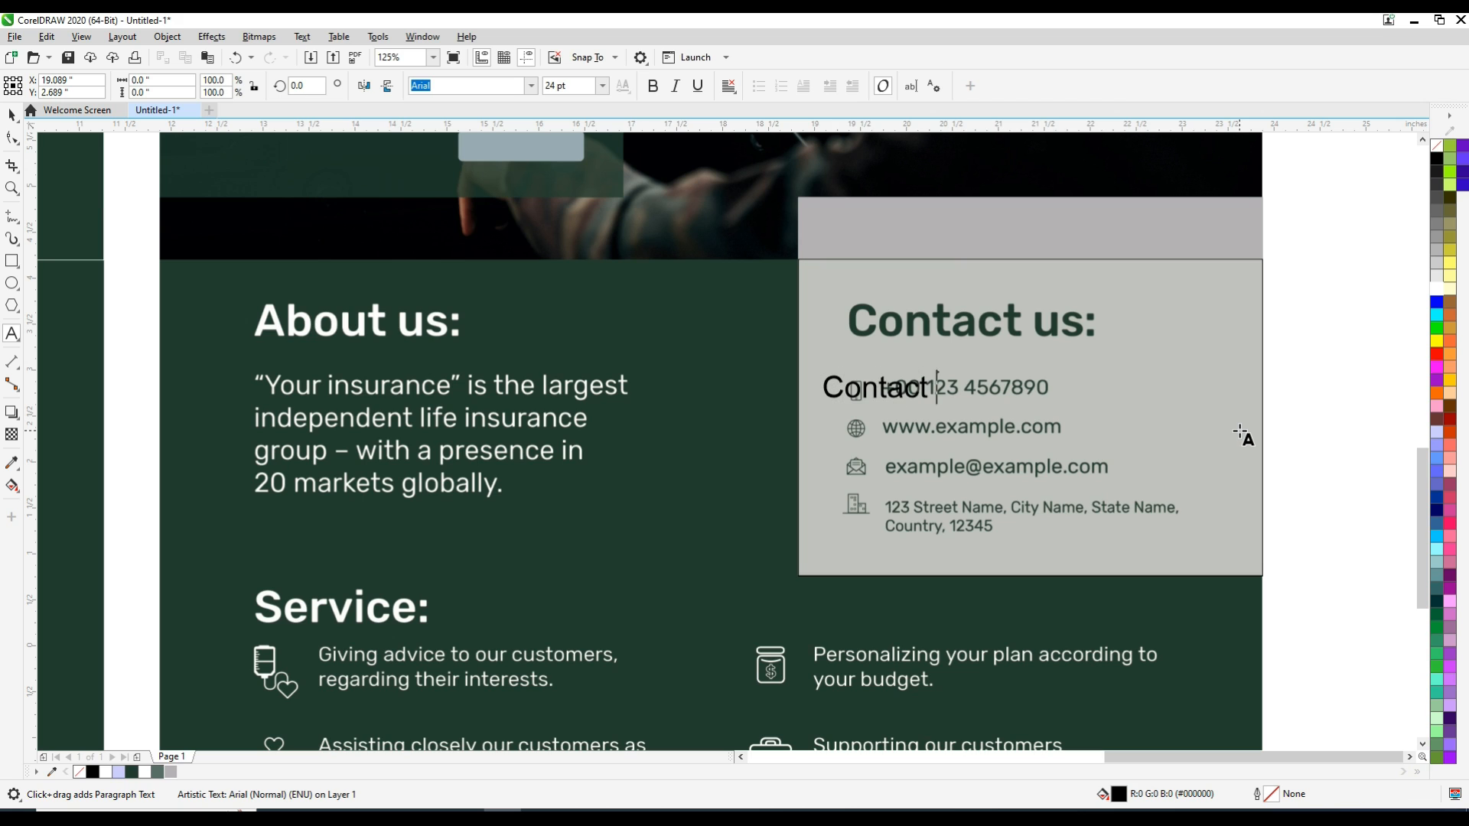
key(ctrl+space)
drag(893, 389, 1104, 366)
click(652, 86)
drag(1120, 297, 1101, 300)
Nudge the "Contact us:" heading up onto the sample's heading and fill it with dark green C78 M49 Y76 K56
key(F2)
drag(809, 273, 1149, 382)
key(Up)
key(Up)
key(Up)
key(Up)
click(132, 773)
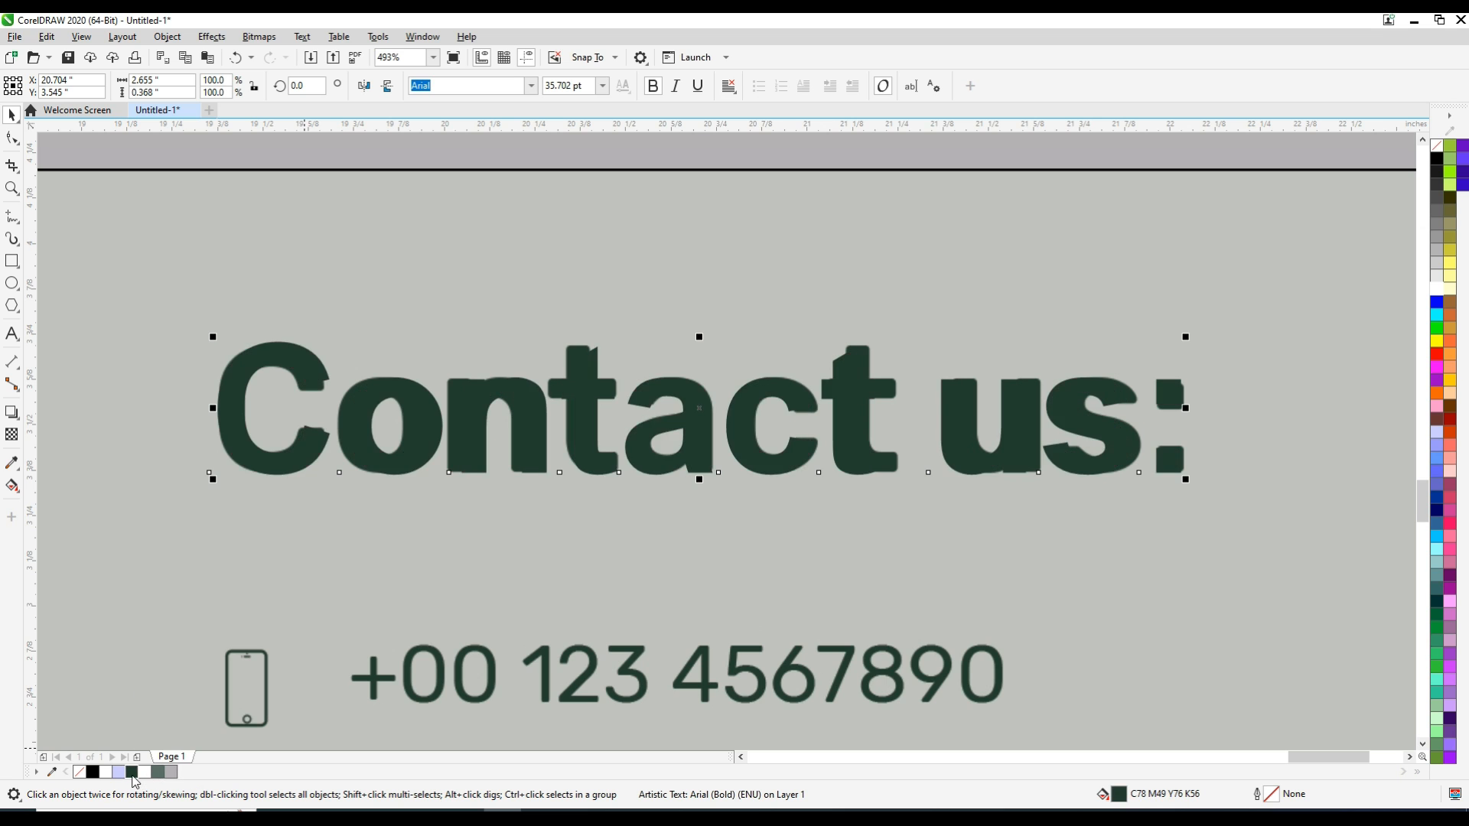
Add the placeholder phone number as 10 pt Arial text just below the sample's phone line
scroll(204, 736, down, 1)
click(1422, 744)
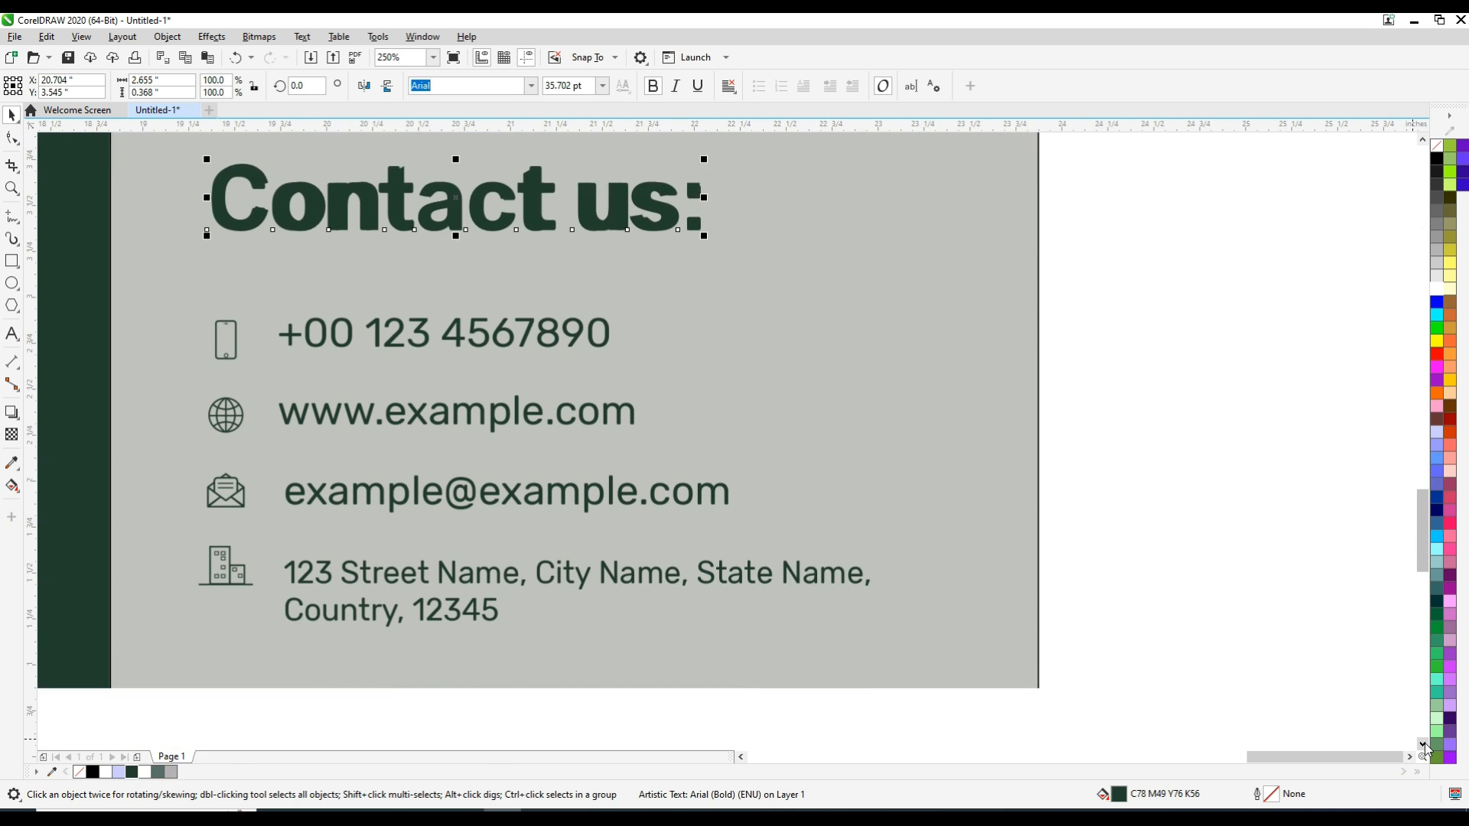
click(18, 342)
click(296, 321)
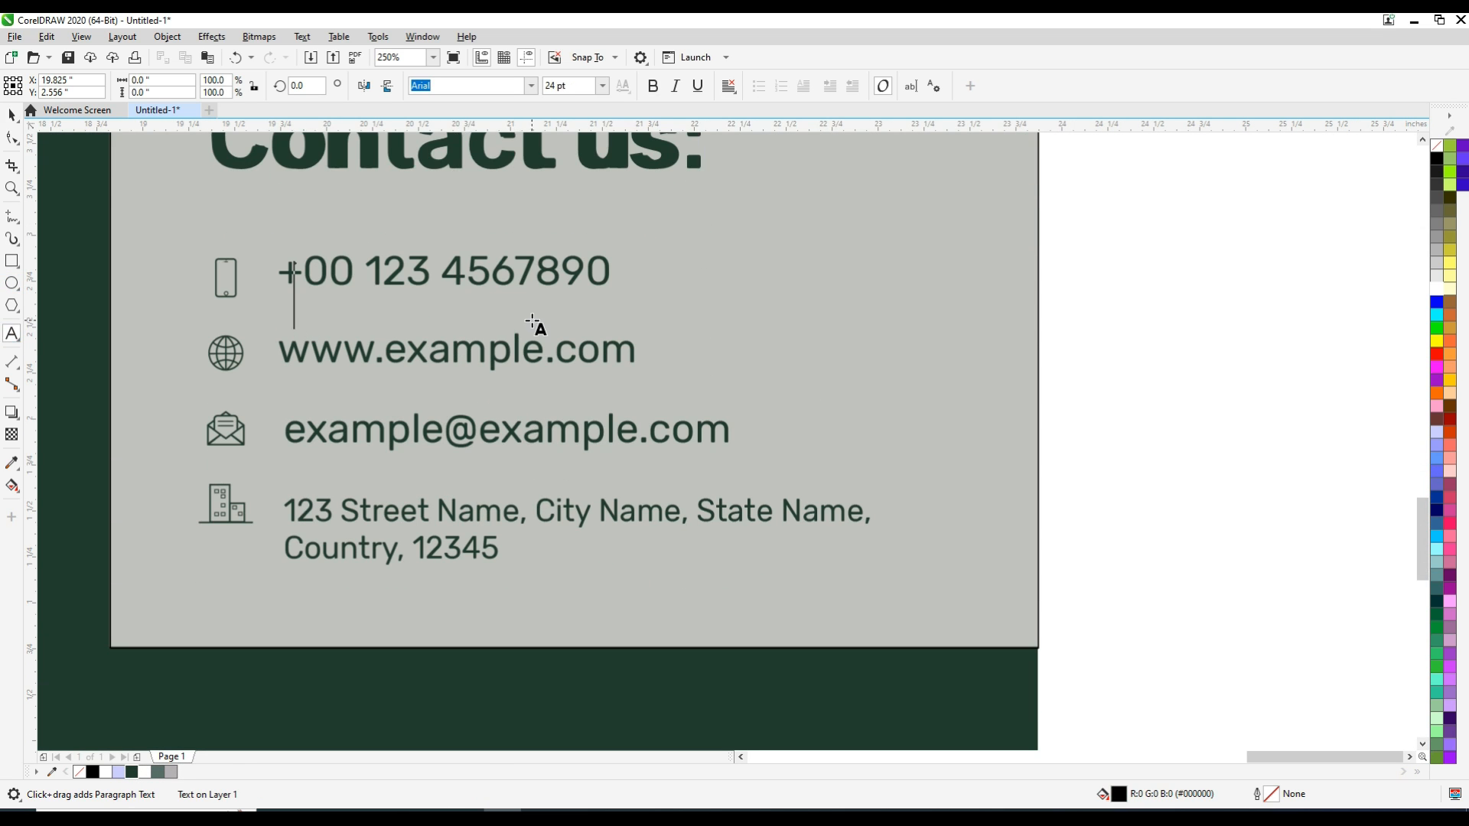
click(603, 85)
click(558, 166)
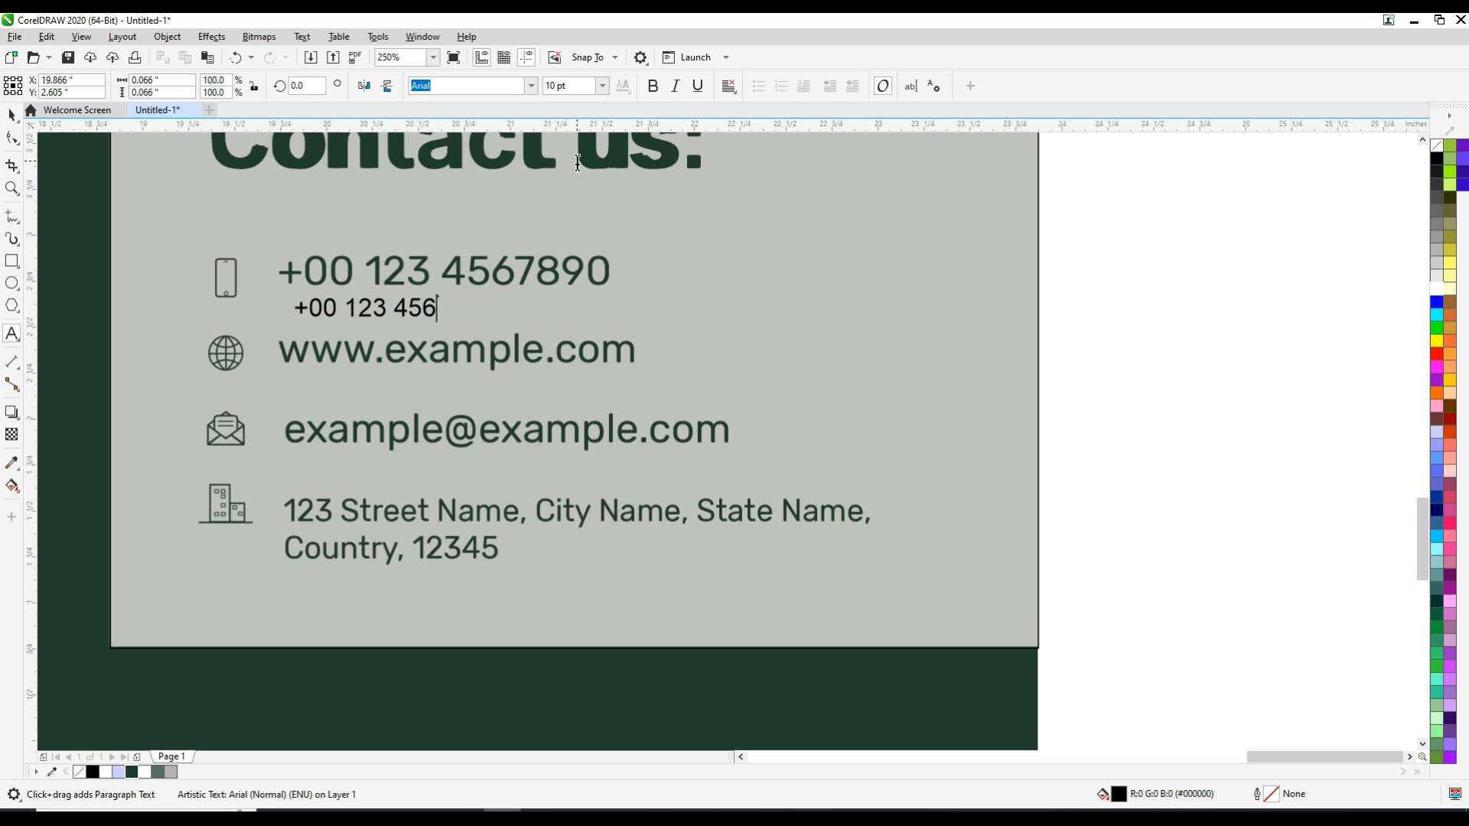
Move the phone number onto the sample's phone line, scale it to about 16.7 pt and fill it with dark green
key(ctrl+space)
drag(394, 309, 383, 273)
drag(494, 290, 625, 329)
drag(283, 261, 274, 248)
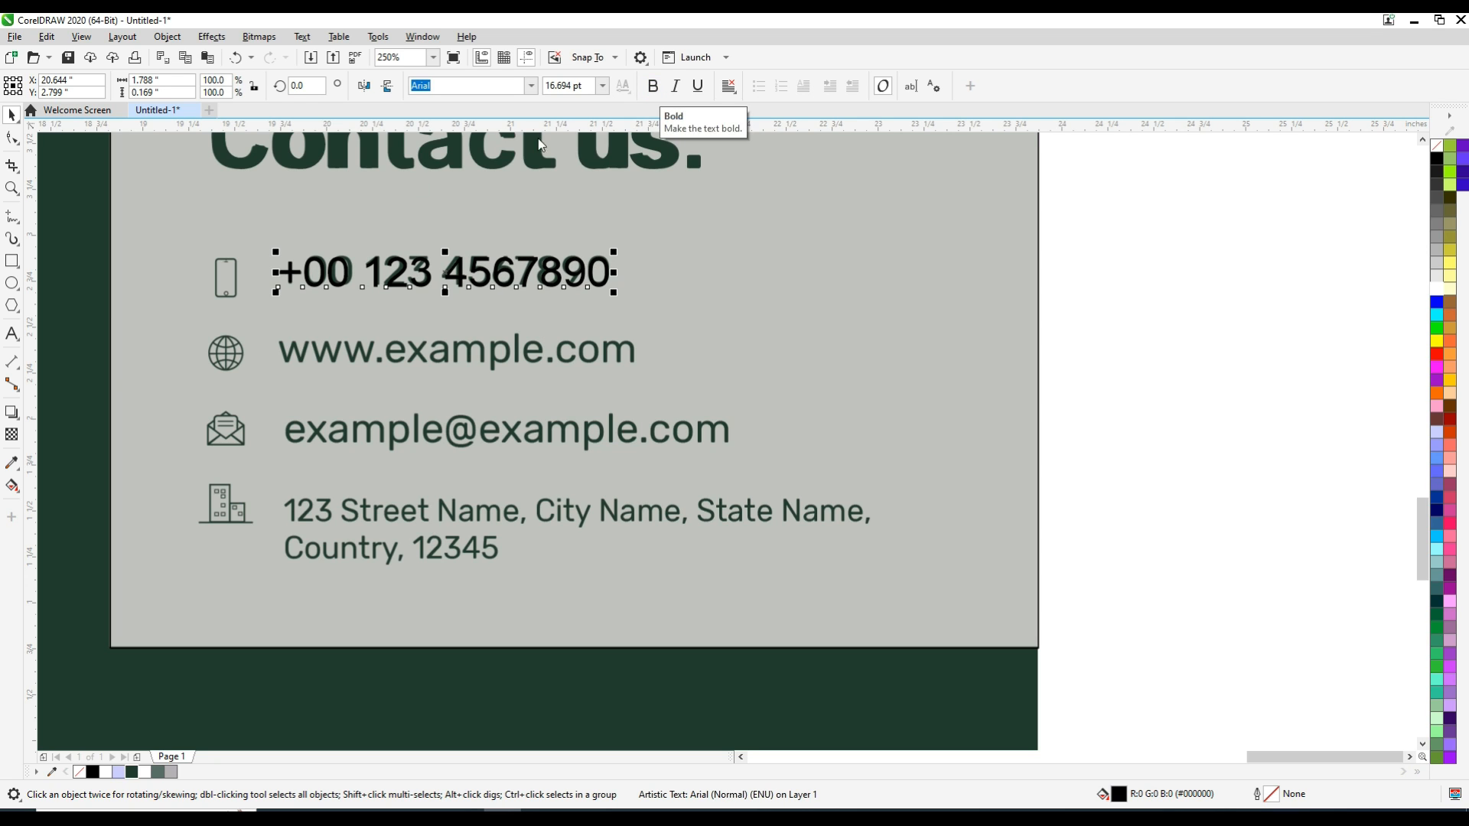
click(133, 773)
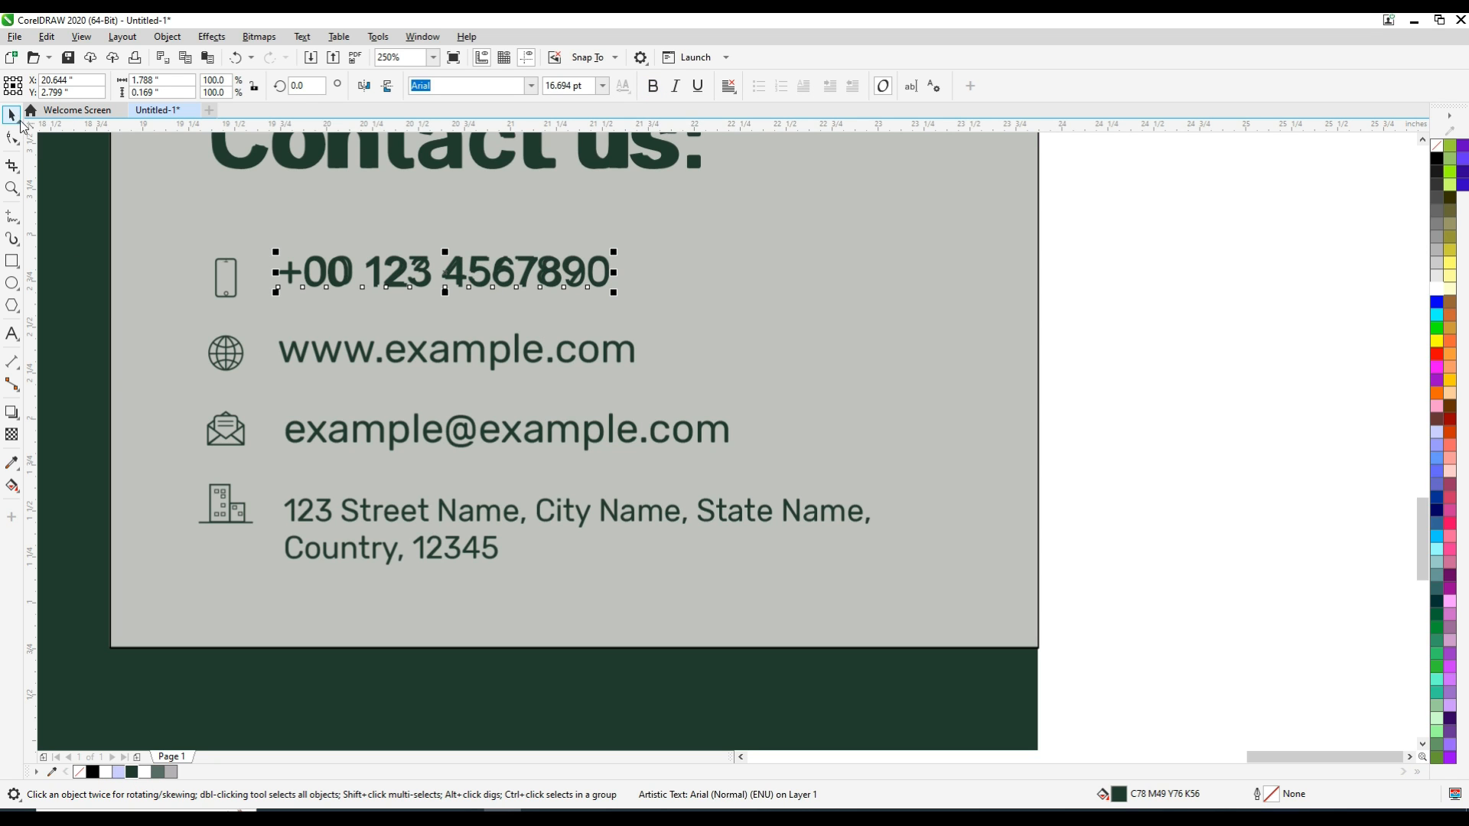
drag(455, 269, 455, 348)
right_click(456, 349)
key(F8)
key(ctrl+a)
text(www.example.com)
key(ctrl+space)
Duplicate the website text onto the e-mail line, replace it with the placeholder e-mail address and scale it to about 16.35 pt
drag(609, 383, 609, 462)
right_click(609, 462)
key(F8)
key(ctrl+a)
key(BackSpace)
text(example@example.com)
key(ctrl+space)
drag(747, 459, 744, 457)
click(1059, 548)
Duplicate the e-mail text onto the address line and clear its contents
drag(544, 434, 548, 512)
right_click(547, 511)
key(F8)
key(ctrl+a)
key(BackSpace)
Enter the placeholder street, city and state as the first line of the address text
text(123)
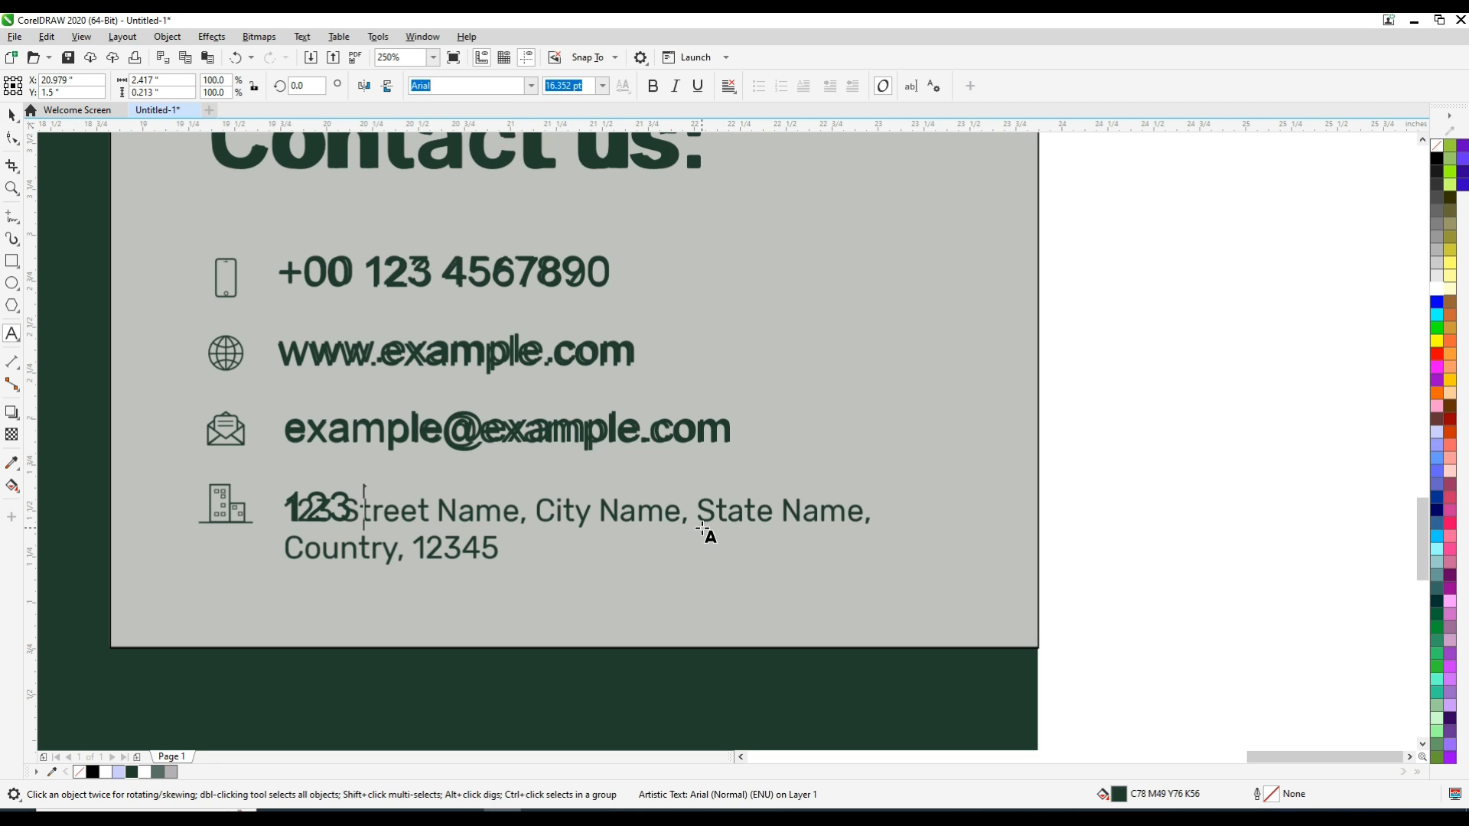
text( Streen Name)
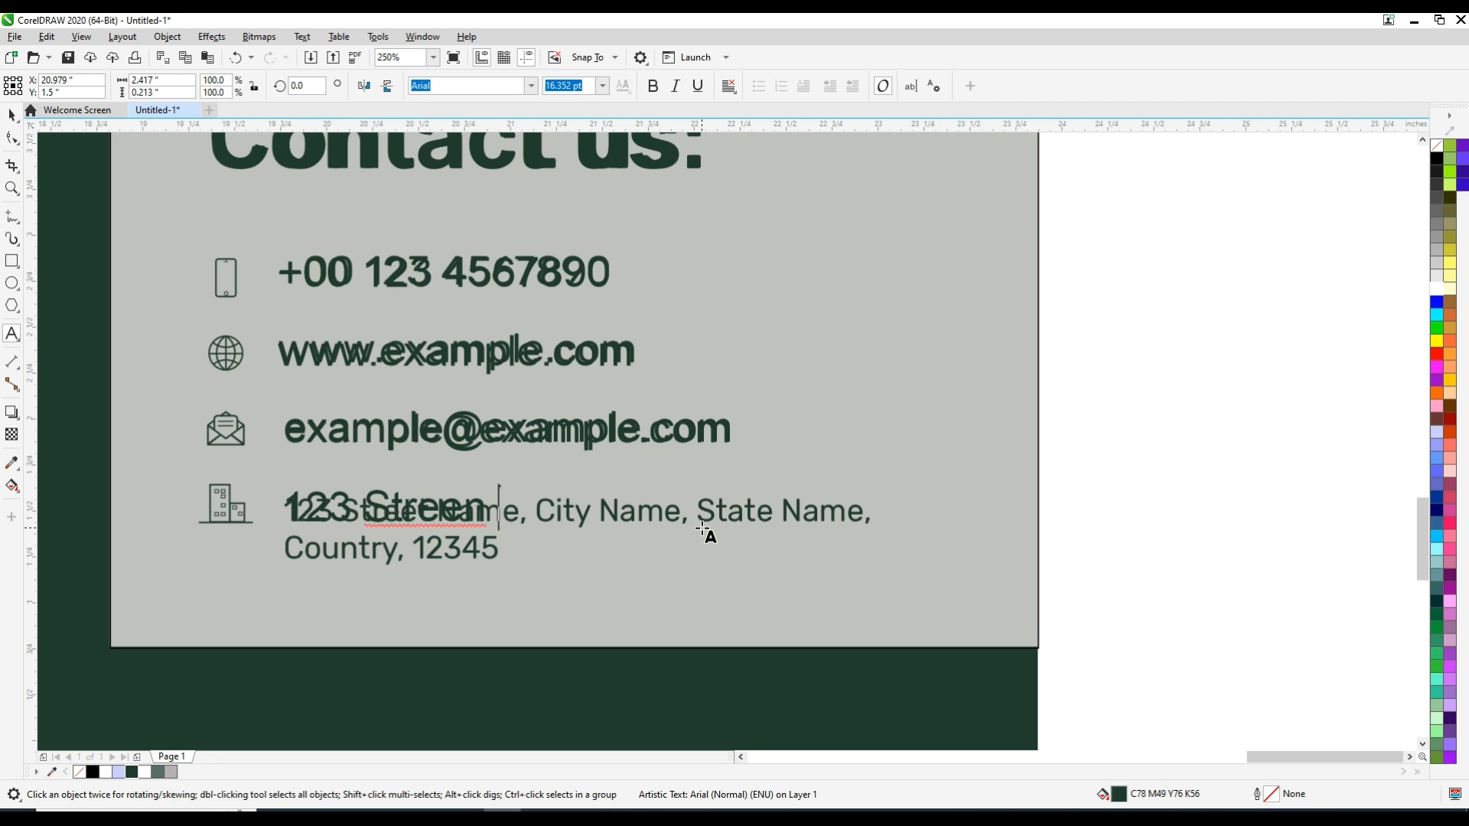
key(BackSpace)
key(BackSpace)
key(BackSpace)
key(BackSpace)
key(BackSpace)
key(BackSpace)
text(t n)
key(BackSpace)
text(Name, City Name, S)
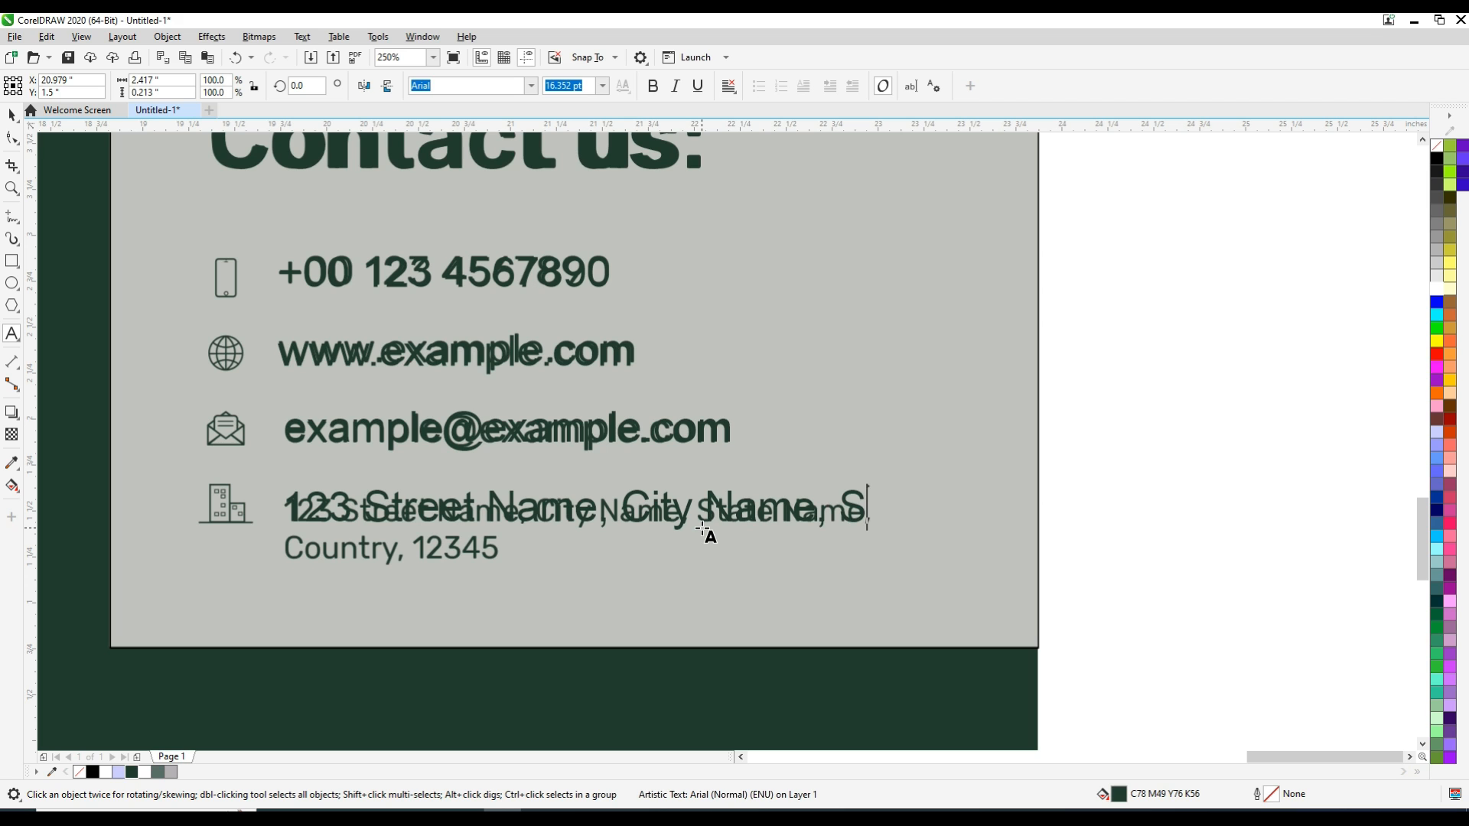
text(tate Name,)
Scale the address text to about 12.2 pt and move it onto the sample's address line
key(ctrl+space)
drag(1071, 535, 874, 525)
drag(579, 507, 576, 513)
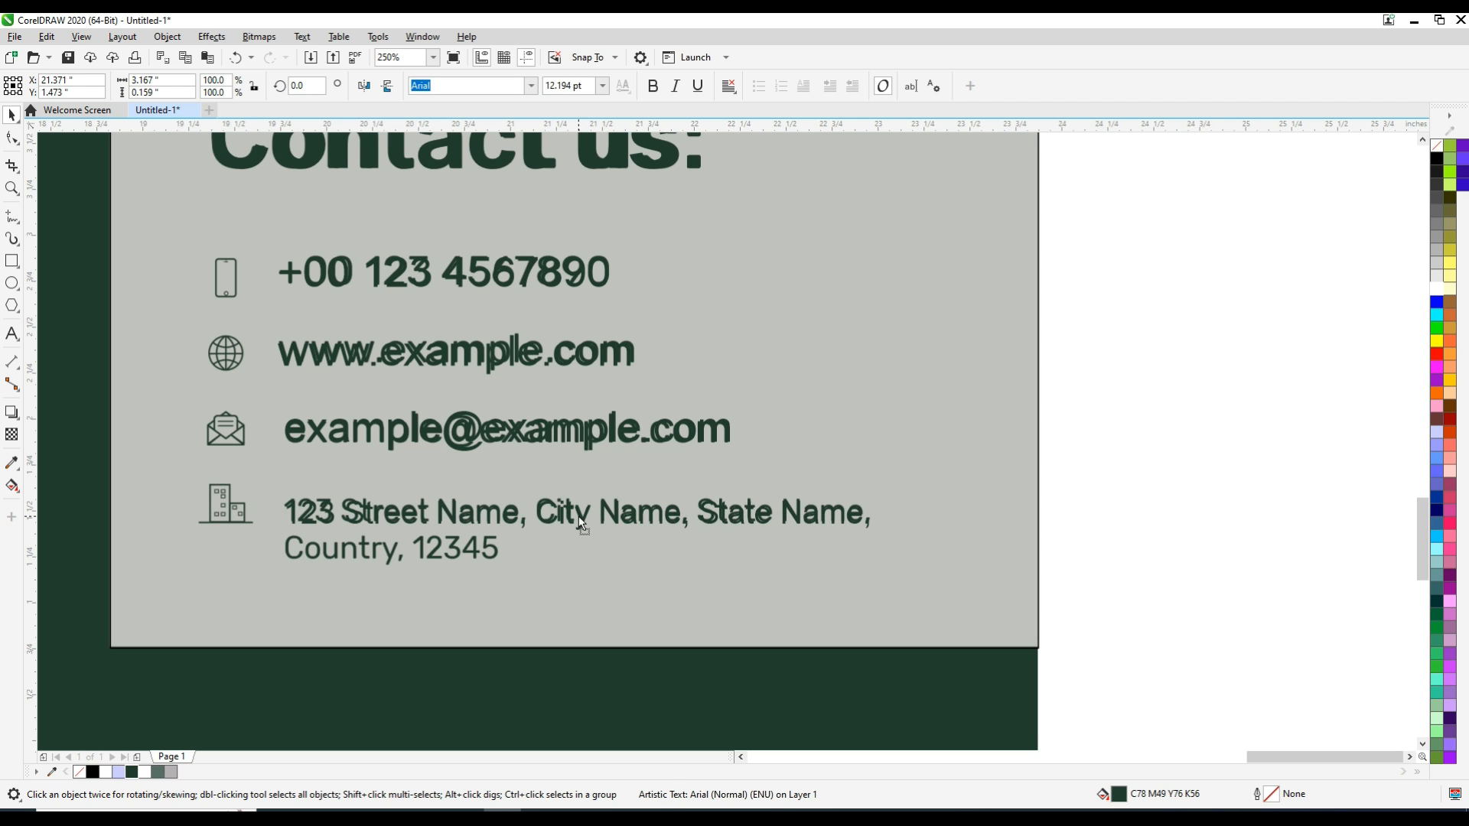
click(1194, 547)
Add the placeholder country and postal code as a second line of the address text
double_click(798, 518)
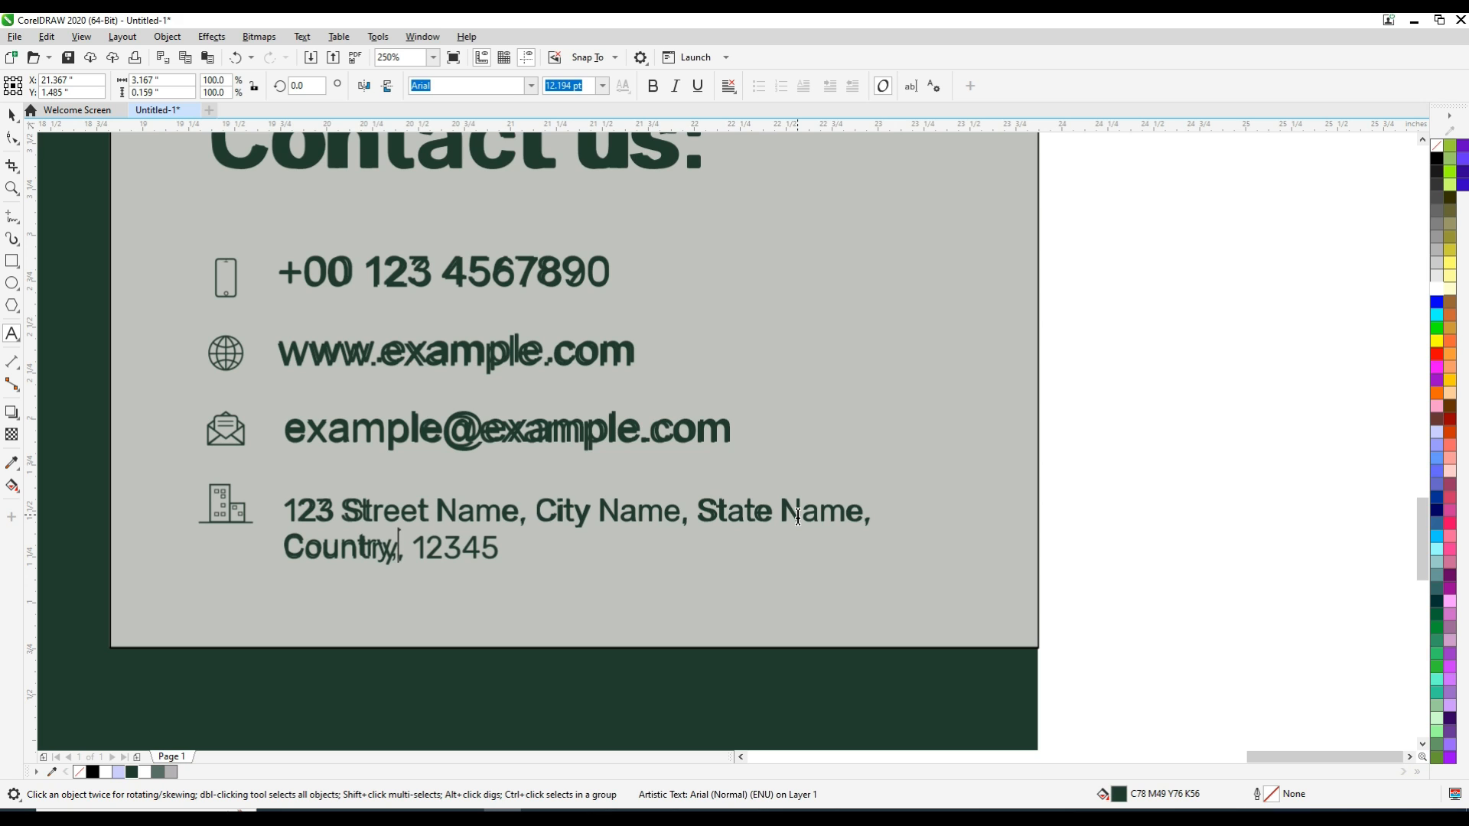
key(Right)
key(Right)
key(Right)
key(Right)
key(ctrl+space)
drag(1173, 195, 261, 613)
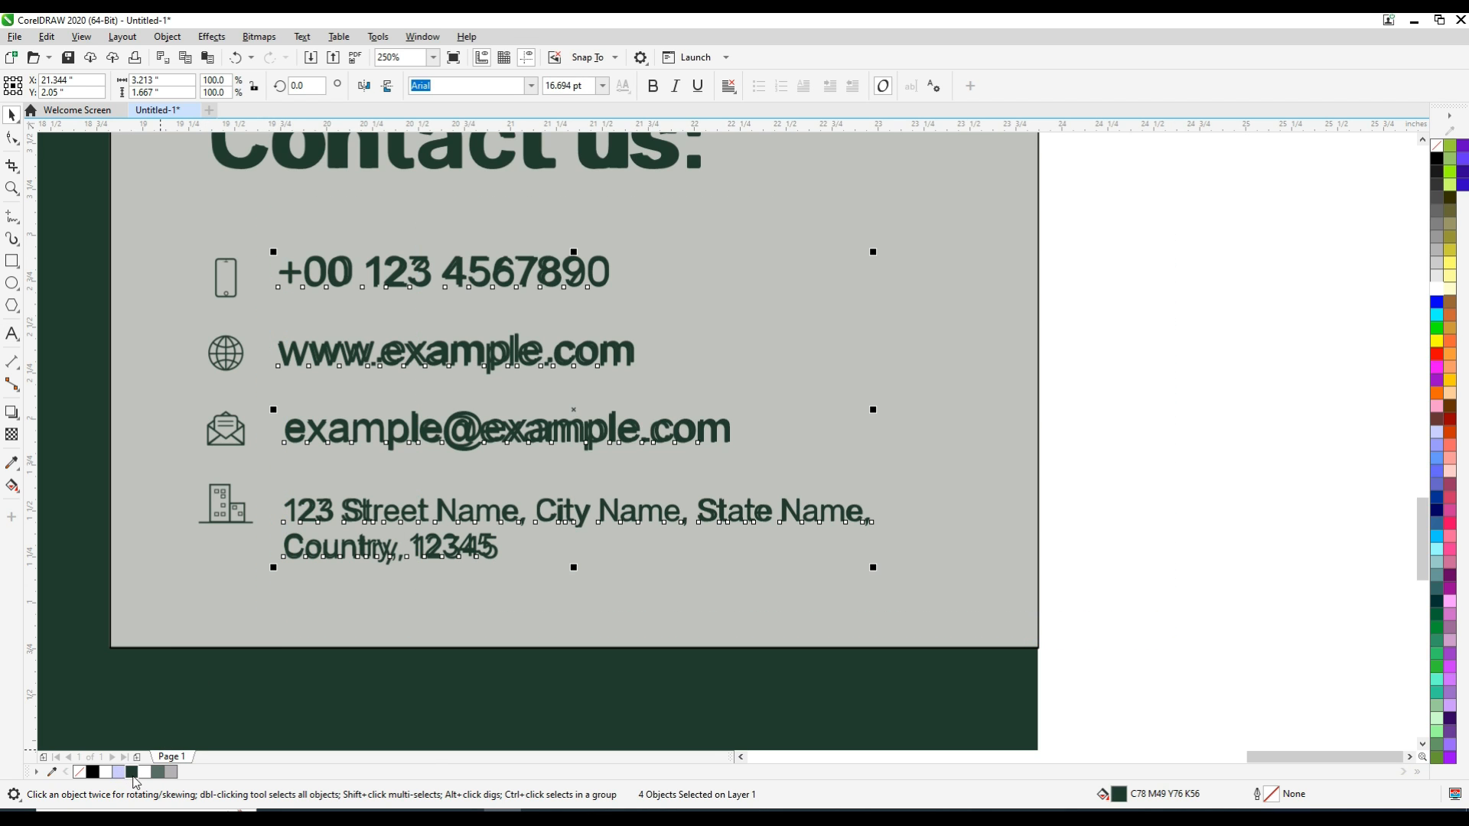
click(1178, 462)
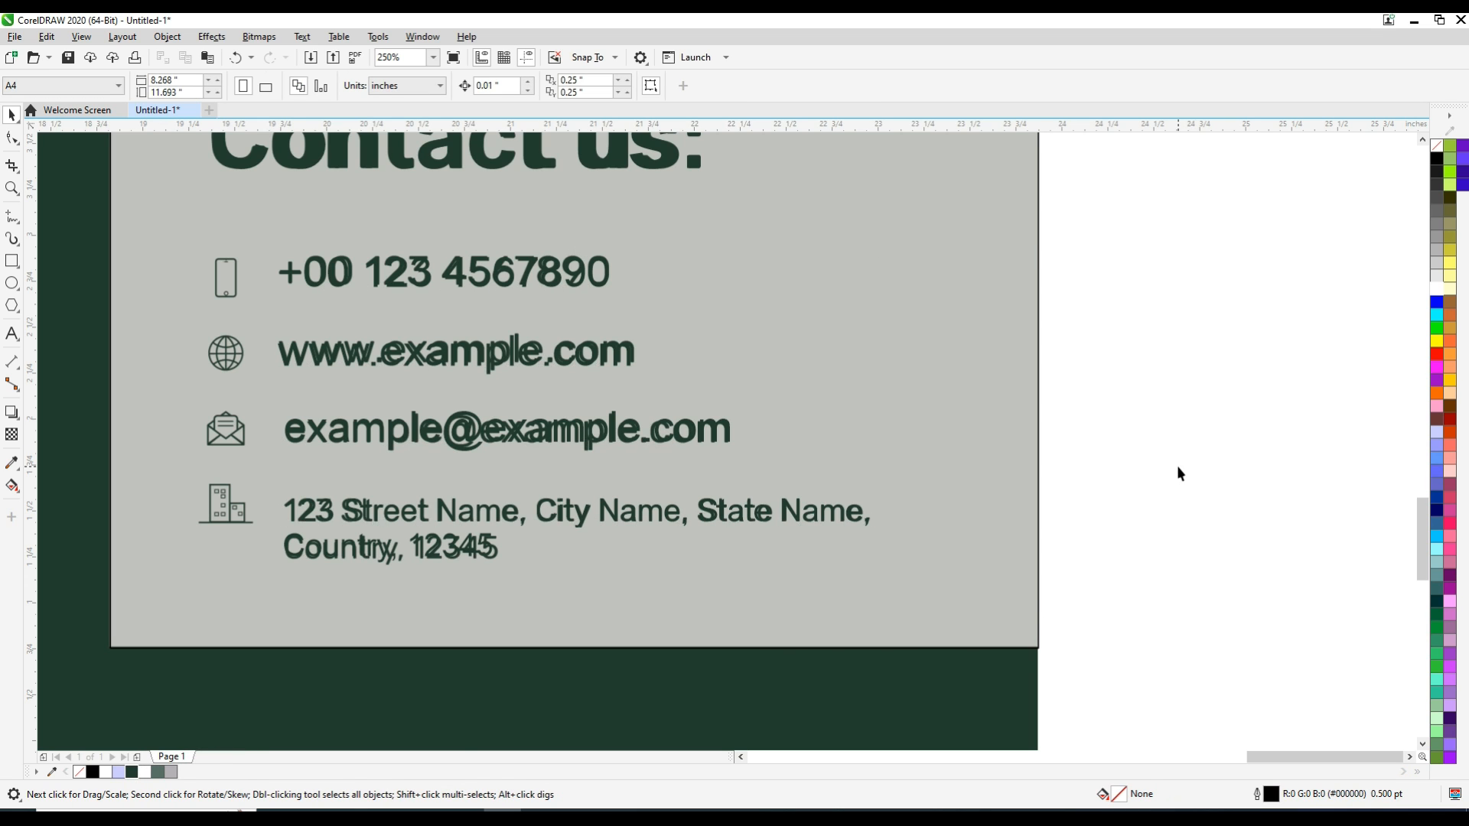
Move the four small contact icons from beside the green poster to the blank area beside the sample's contact panel
key(F4)
mouse_move(218, 575)
mouse_down()
mouse_move(233, 596)
mouse_move(1268, 582)
mouse_up()
click(1367, 594)
key(F2)
drag(1030, 502, 1308, 636)
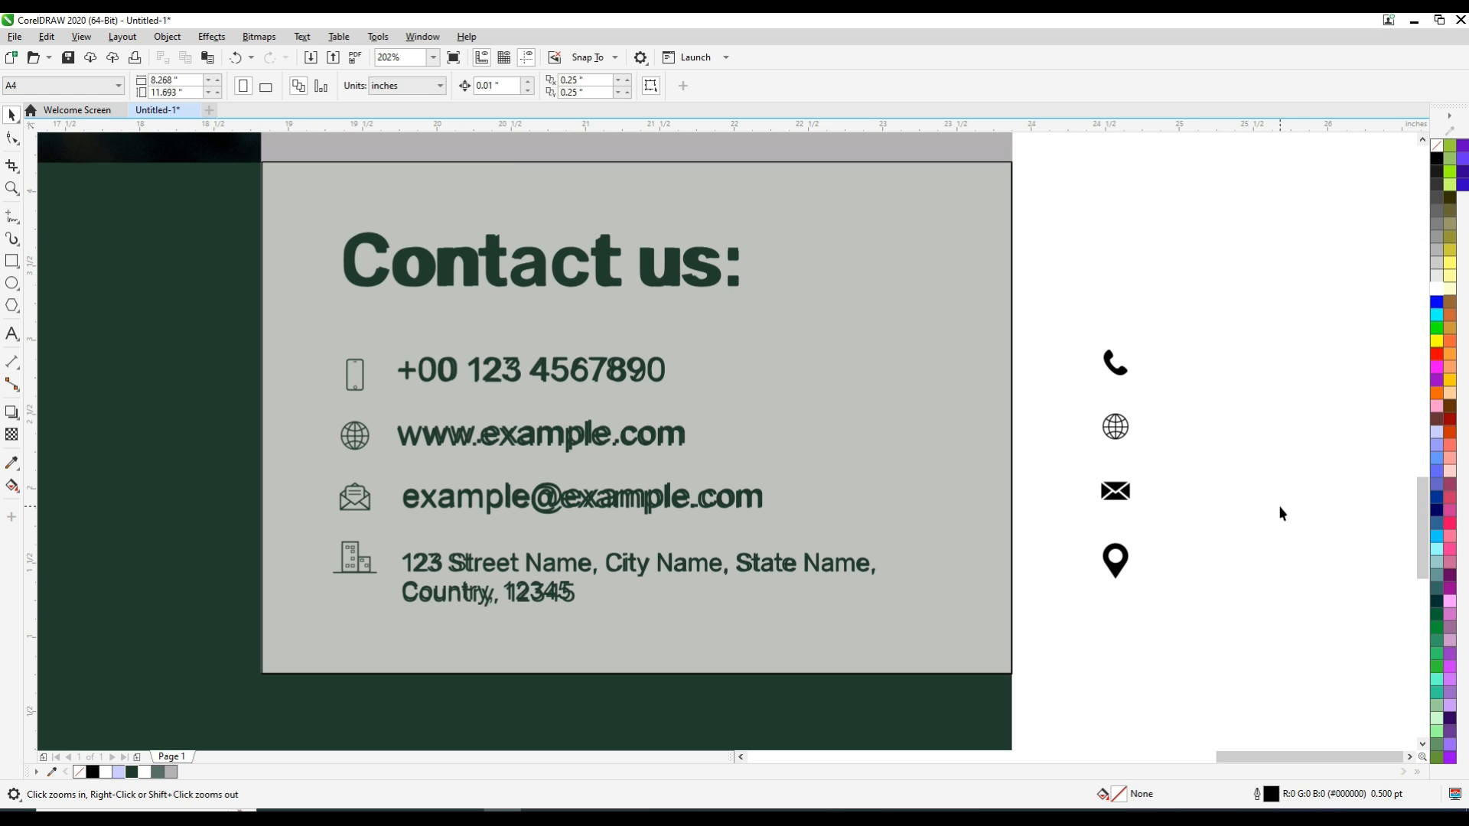
Place the phone icon beside the phone number and left-align the four contact text lines
click(464, 439)
drag(359, 384, 359, 384)
drag(1062, 312, 380, 666)
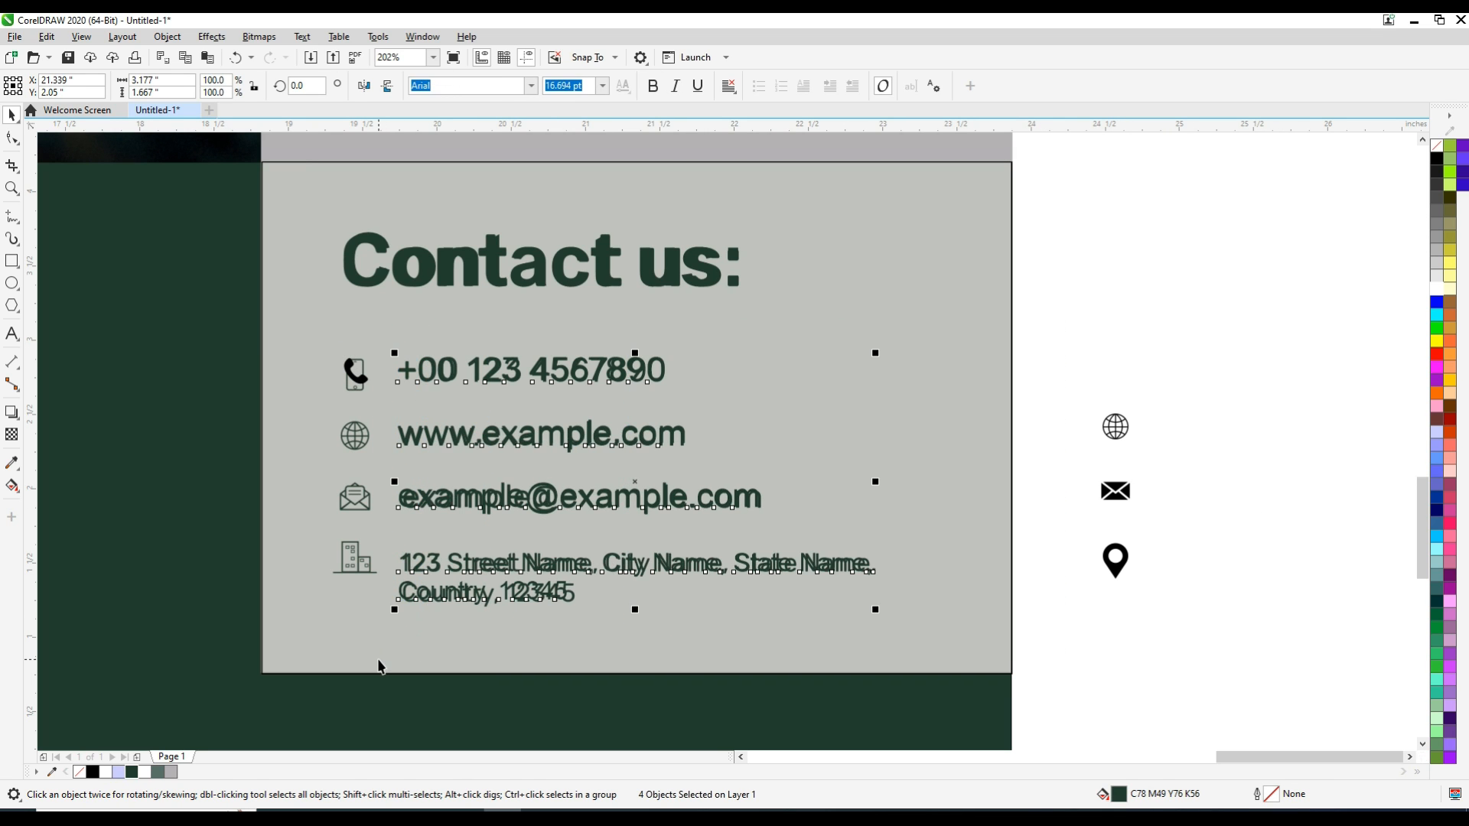
mouse_move(1079, 305)
mouse_down()
mouse_move(420, 440)
mouse_move(321, 408)
mouse_up()
Place the globe icon beside the website text and fill it with dark green
drag(1102, 435, 341, 445)
click(132, 772)
drag(1069, 413, 308, 478)
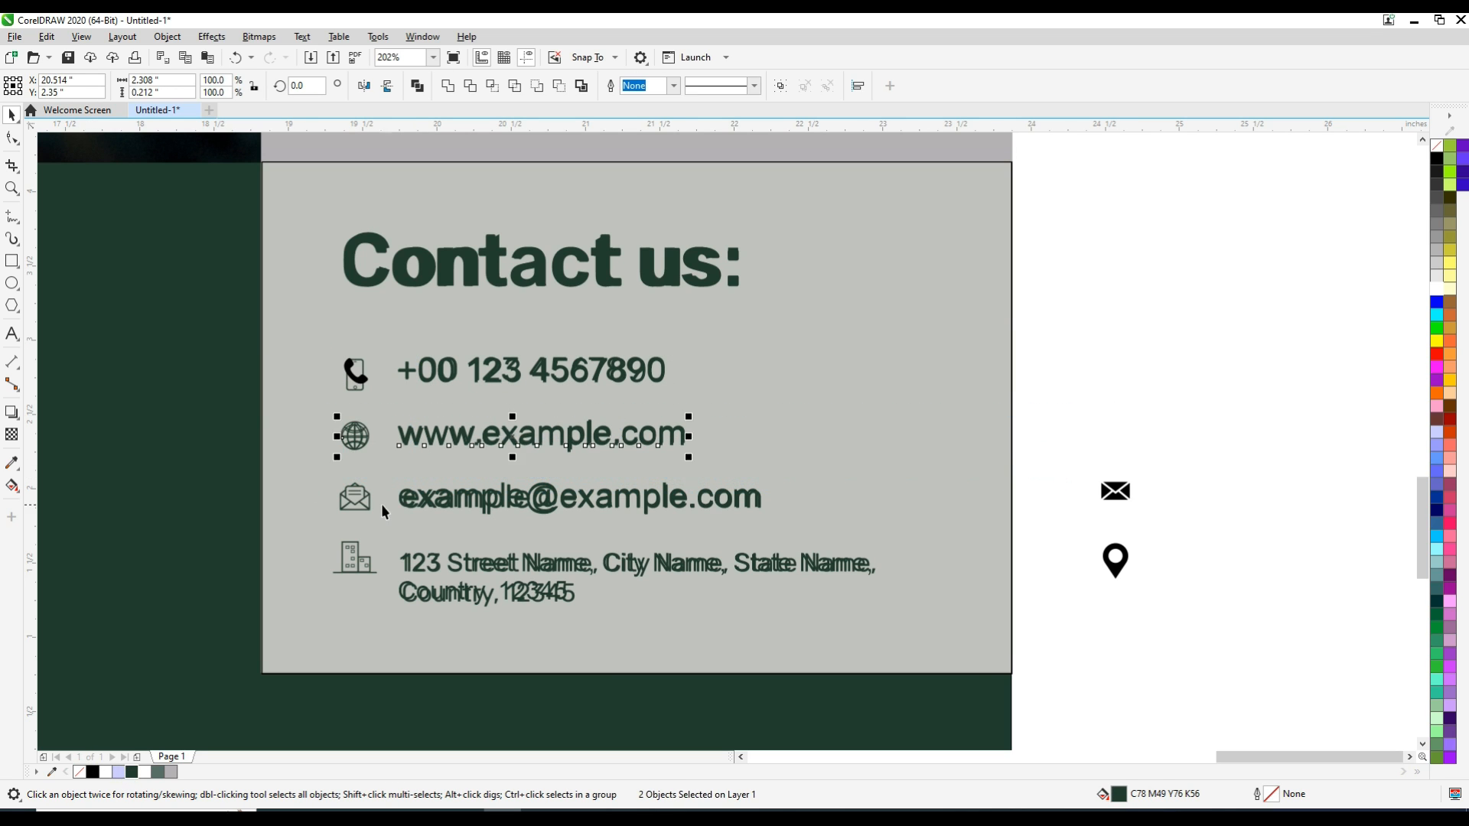
Place the envelope icon beside the e-mail address and the location pin icon beside the postal address
drag(1115, 493, 297, 525)
drag(1121, 578, 350, 579)
drag(1079, 534, 257, 641)
key(ctrl+z)
click(1180, 616)
click(409, 573)
click(1169, 618)
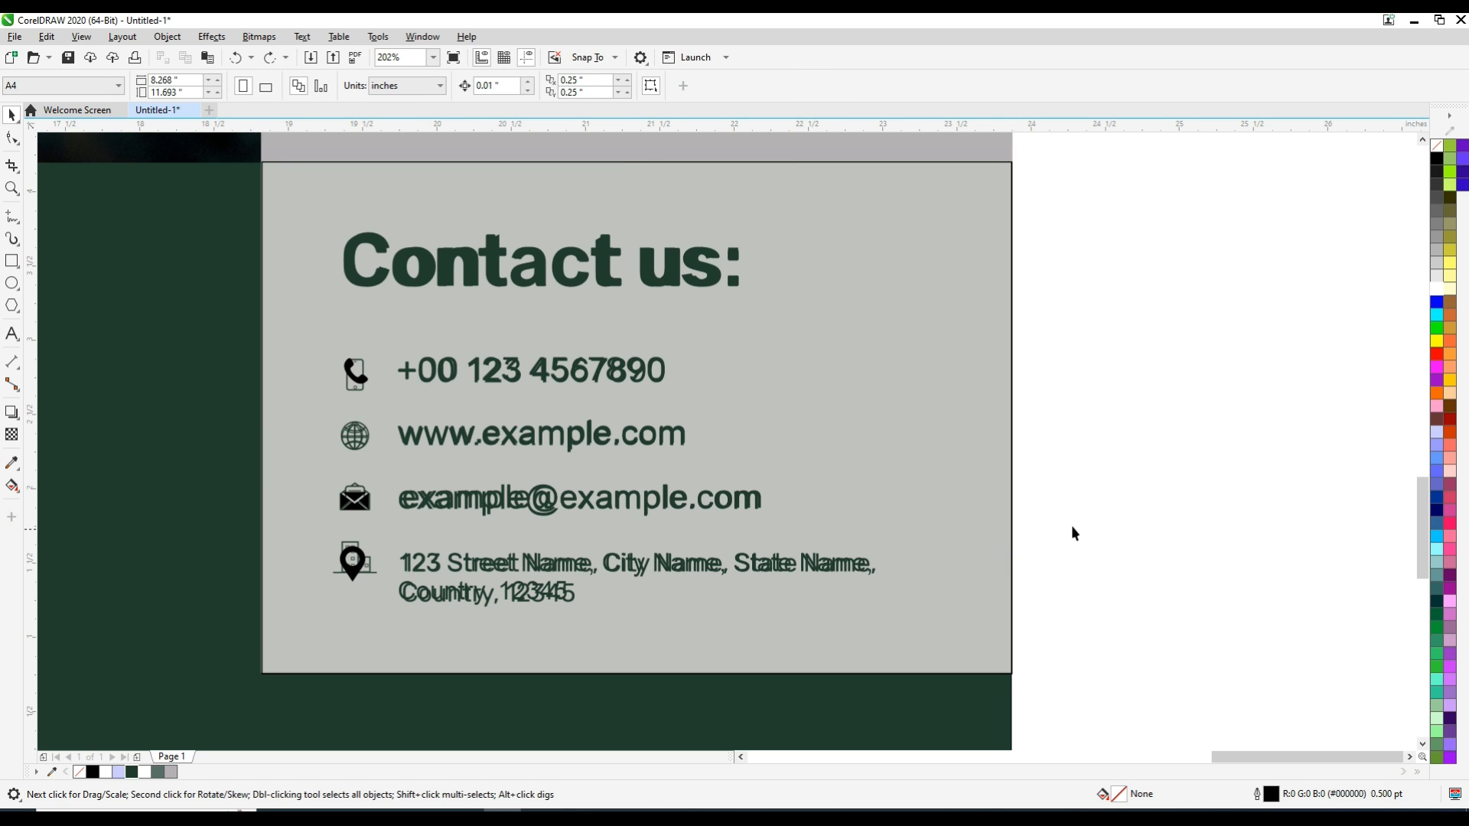
Move the location pin icon slightly down beside the first line of the address text
click(352, 573)
drag(300, 618, 302, 618)
key(shift+Page_Up)
key(Escape)
mouse_move(351, 569)
mouse_down()
mouse_move(329, 594)
mouse_move(370, 591)
mouse_up()
shift+click(420, 566)
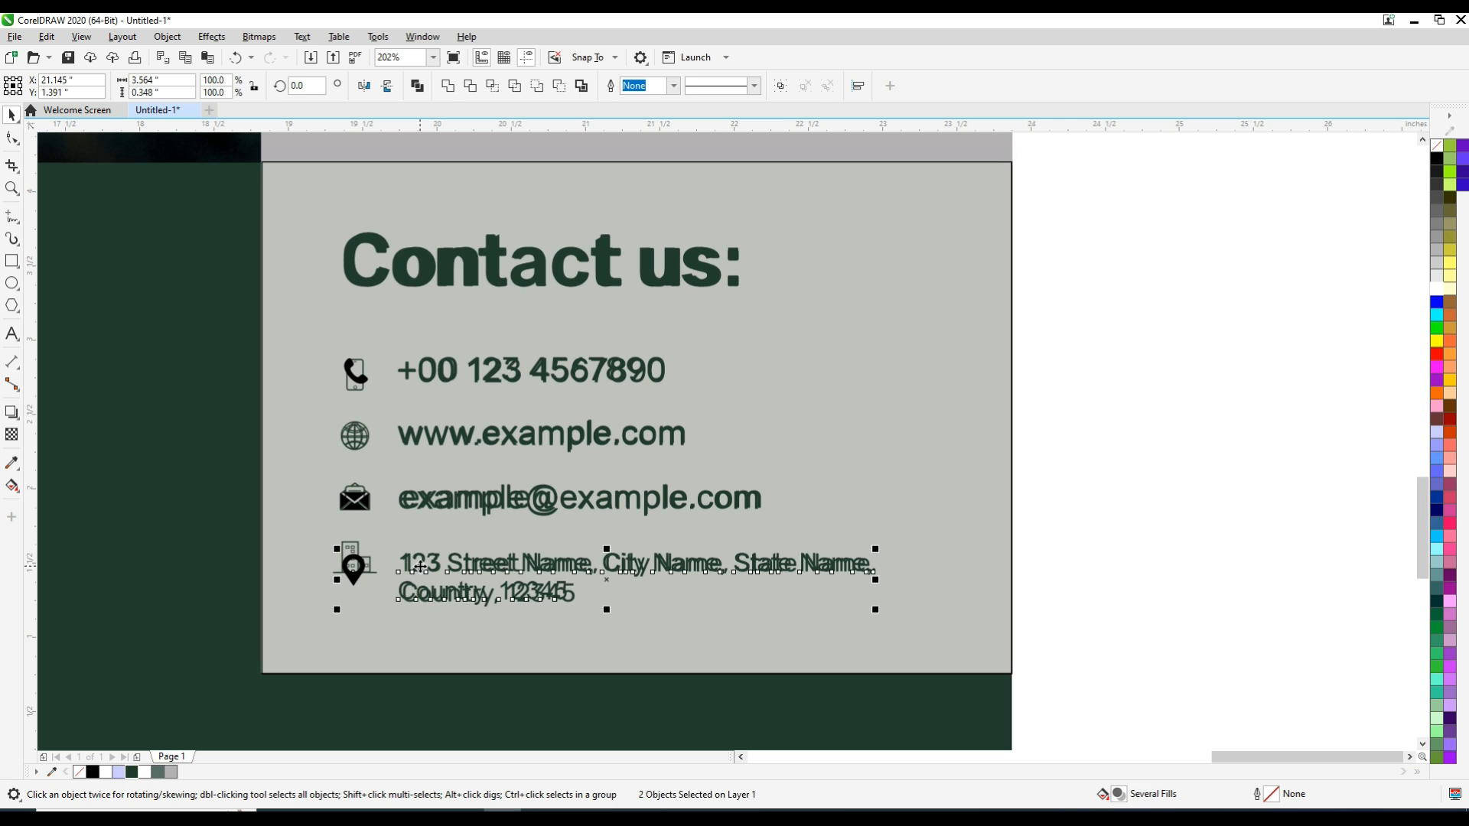
Align the four contact icons in one column and fill them with dark green
click(394, 398)
click(355, 375)
click(355, 436)
ctrl+click(354, 501)
click(354, 375)
click(355, 375)
shift+click(354, 436)
shift+click(355, 498)
shift+click(354, 568)
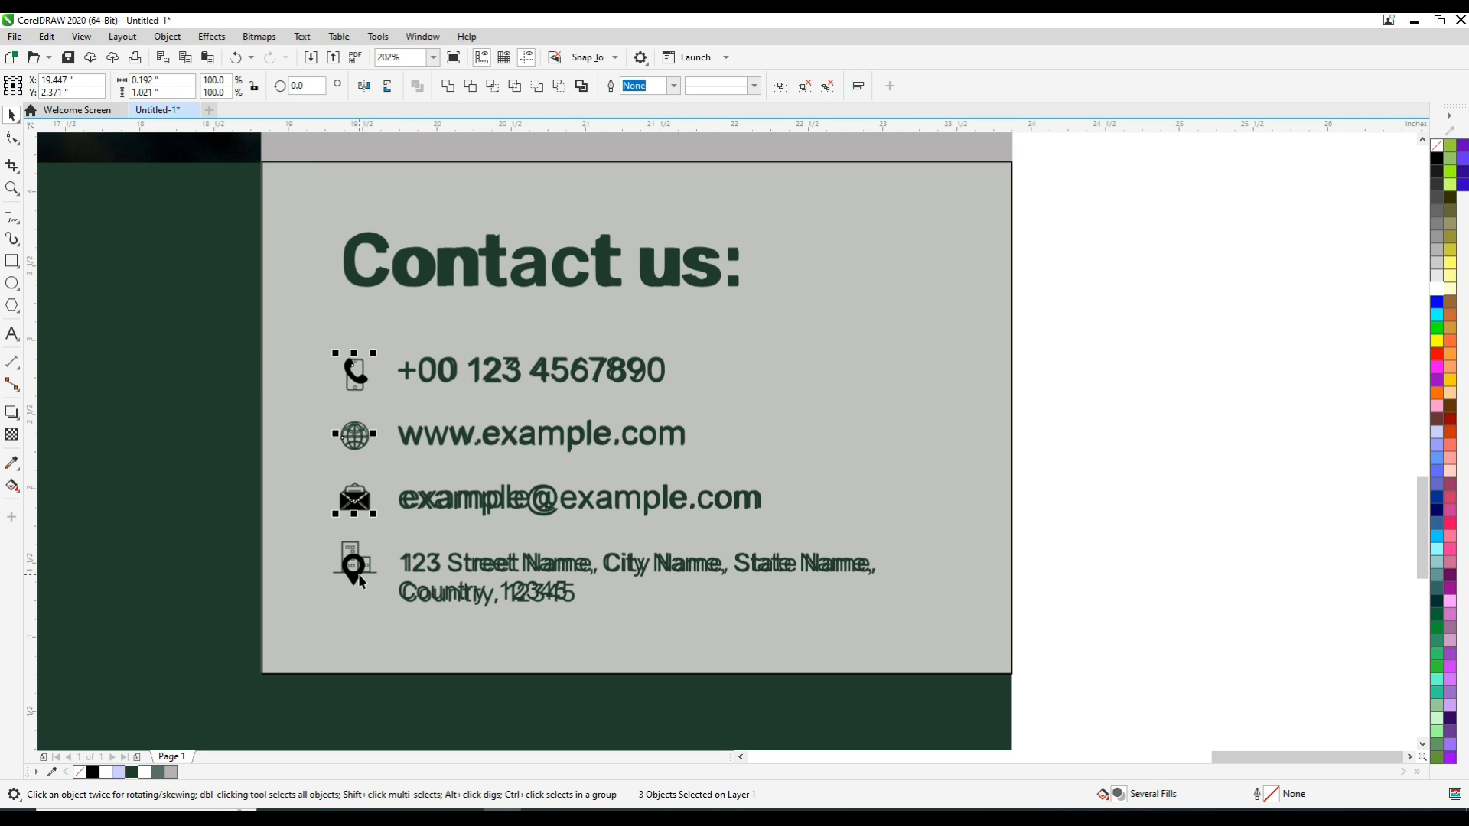
click(133, 771)
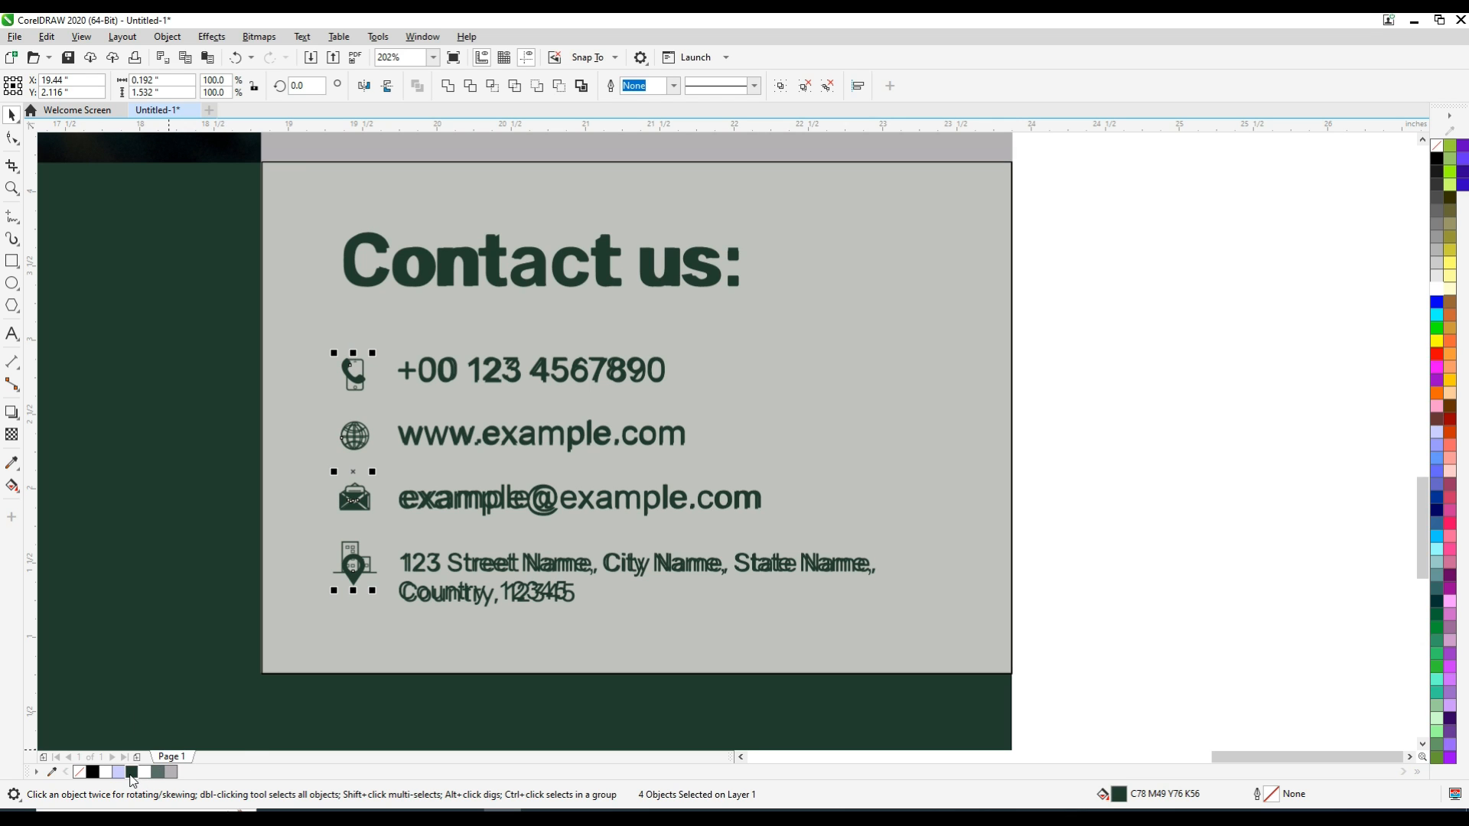
Fill the lower contact panel rectangle with the sampled light grey C15 M10 Y15 K11 and remove its outline
click(1275, 380)
click(961, 328)
key(i)
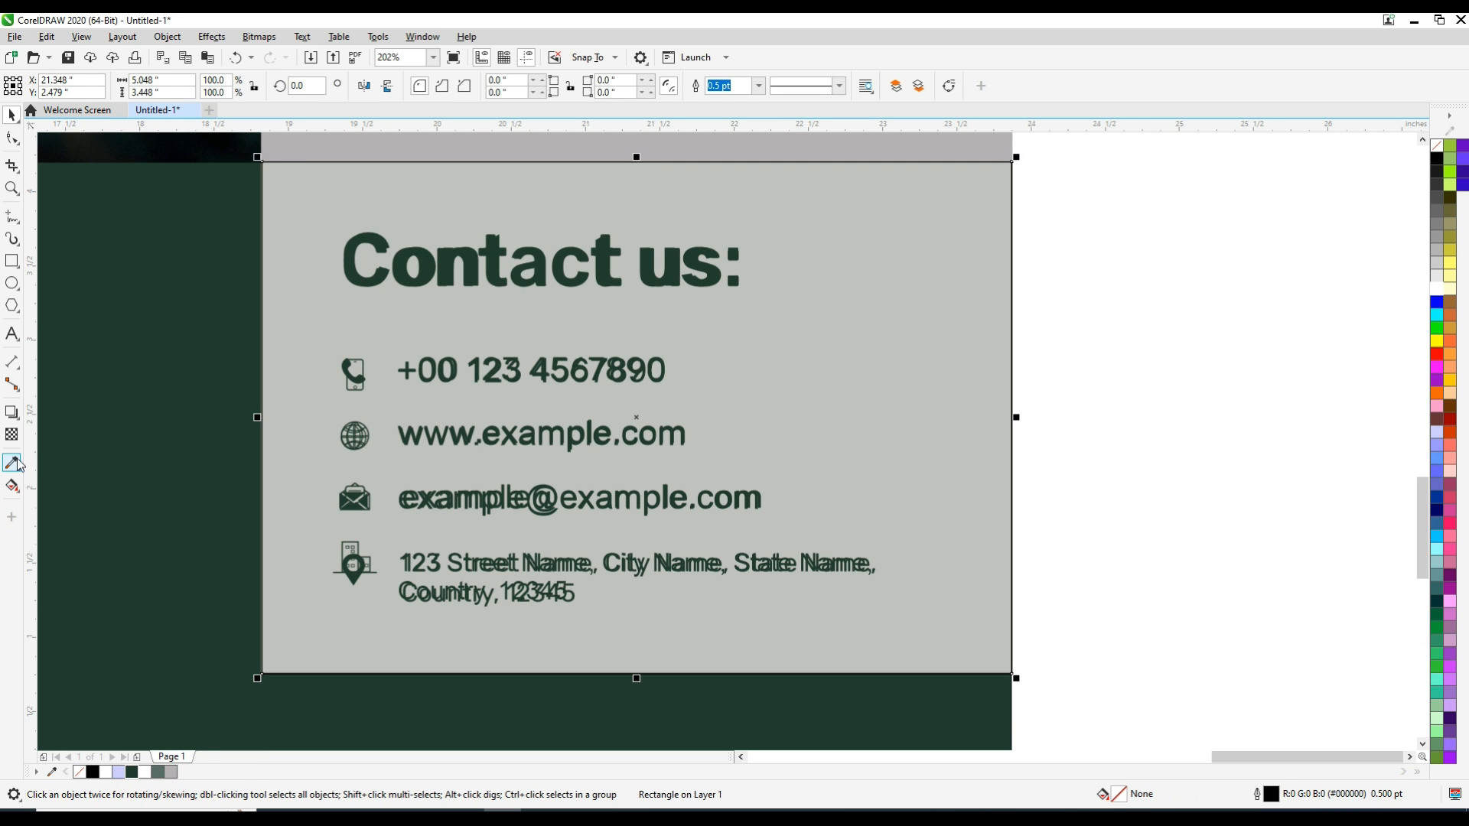
click(848, 313)
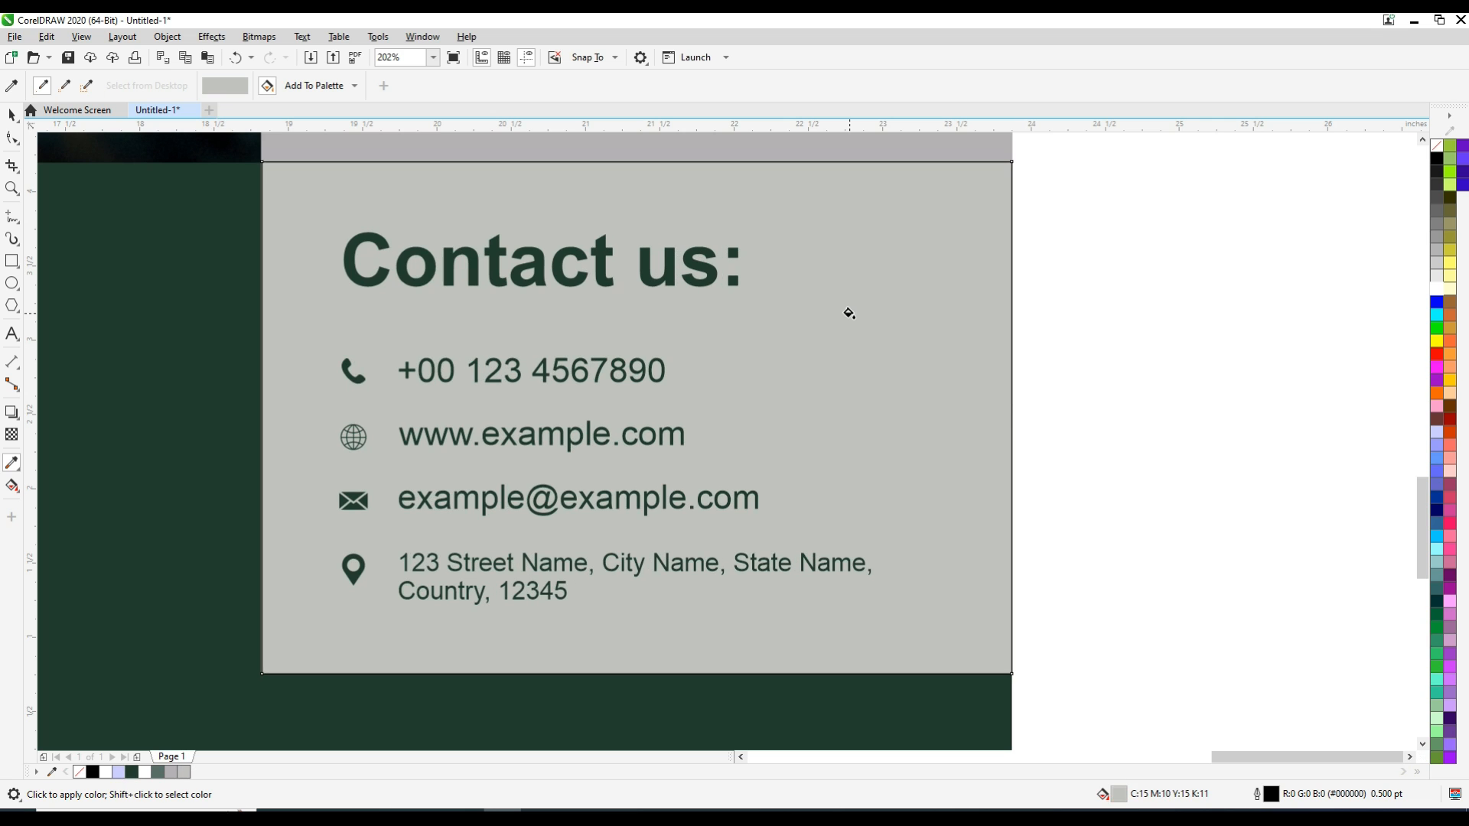
click(14, 119)
right_click(1436, 144)
click(1360, 156)
click(1238, 234)
scroll(1235, 241, down, 2)
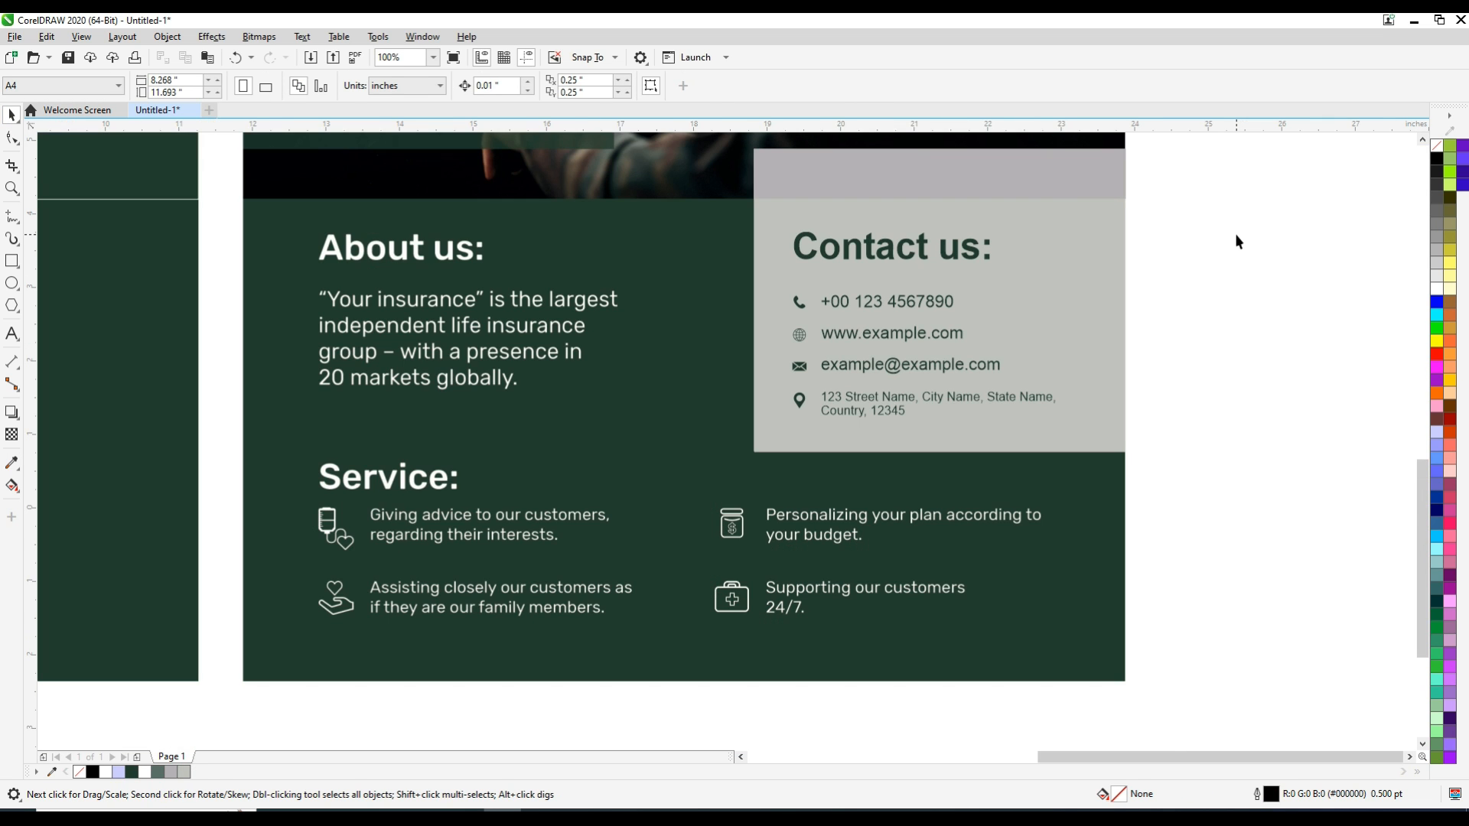
click(1072, 191)
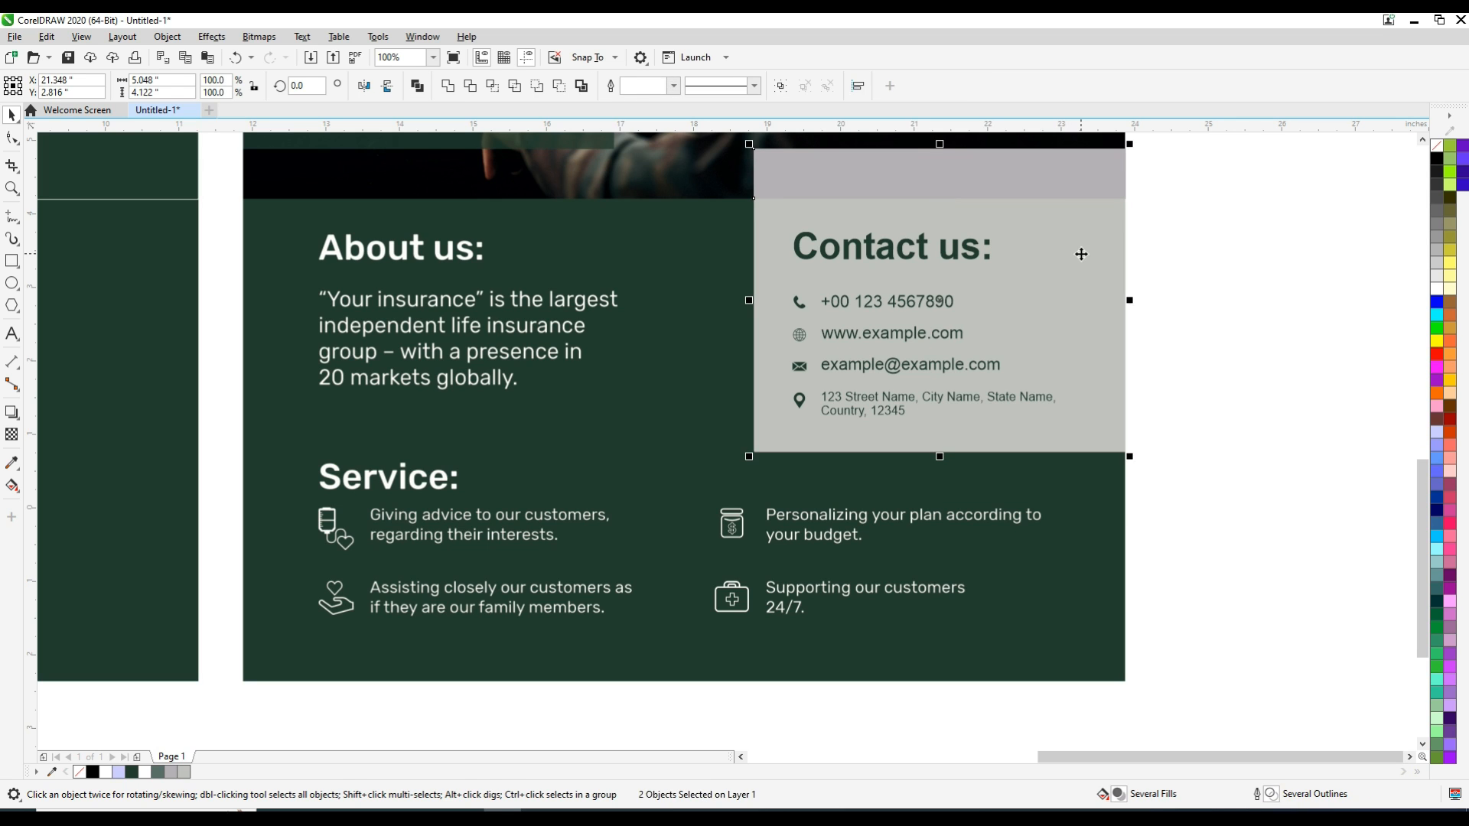
click(1103, 173)
drag(1098, 162, 1129, 180)
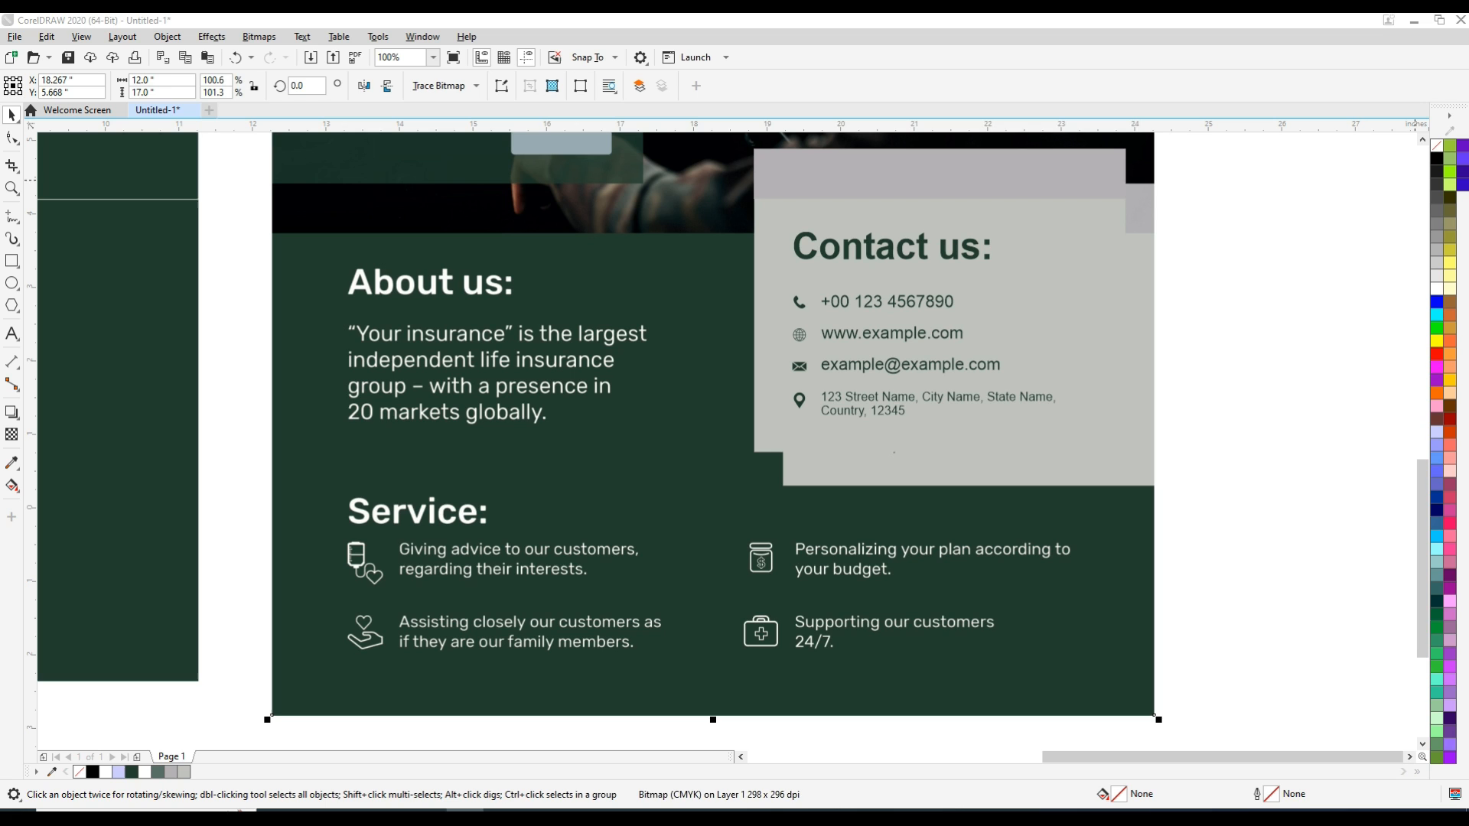
click(1229, 264)
key(ctrl+z)
click(1225, 261)
Remove the outline from the darker grey strip above the contact panel
key(F2)
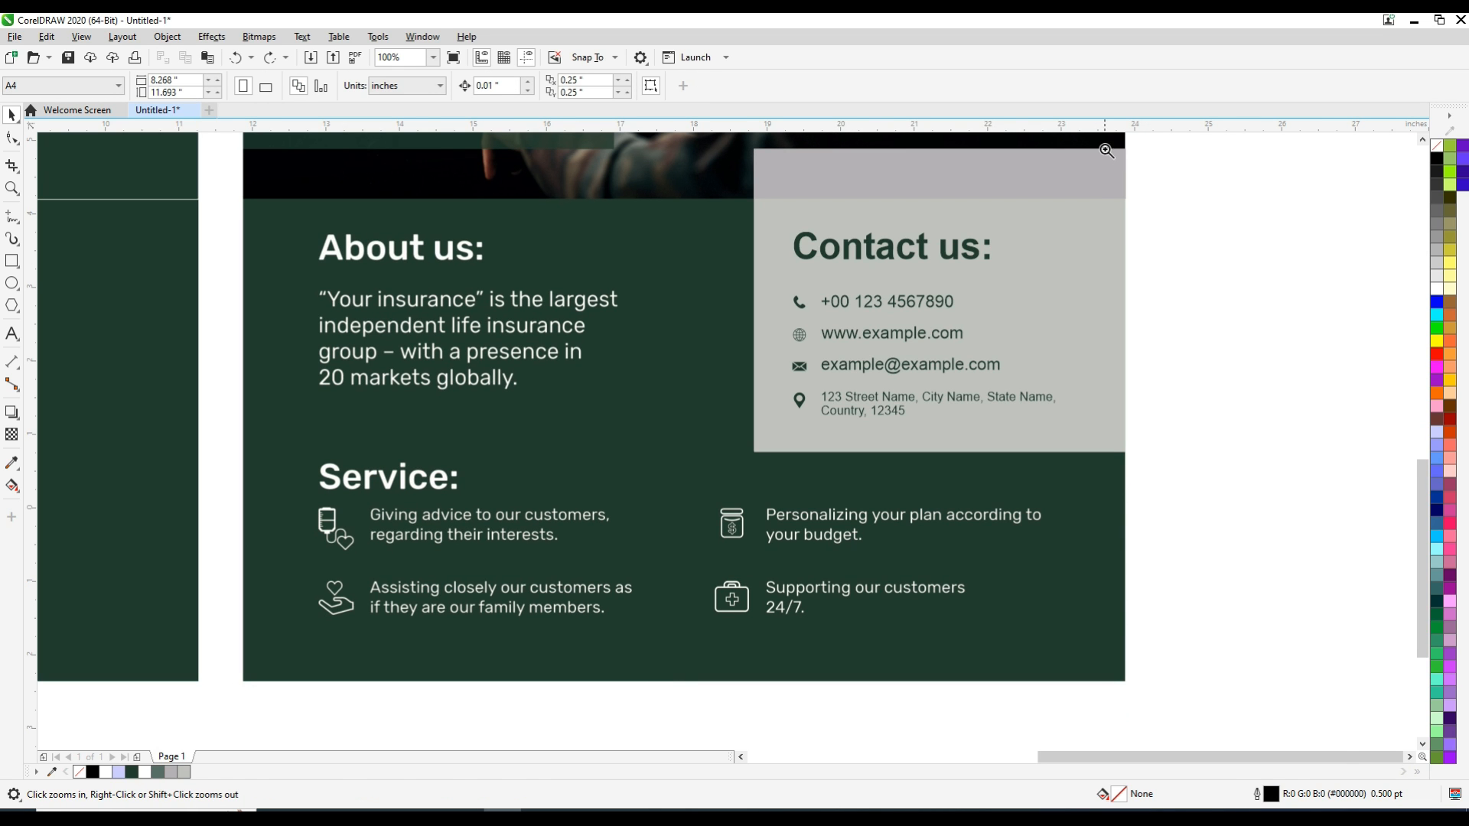
drag(1106, 151, 1145, 238)
click(794, 395)
key(space)
click(656, 439)
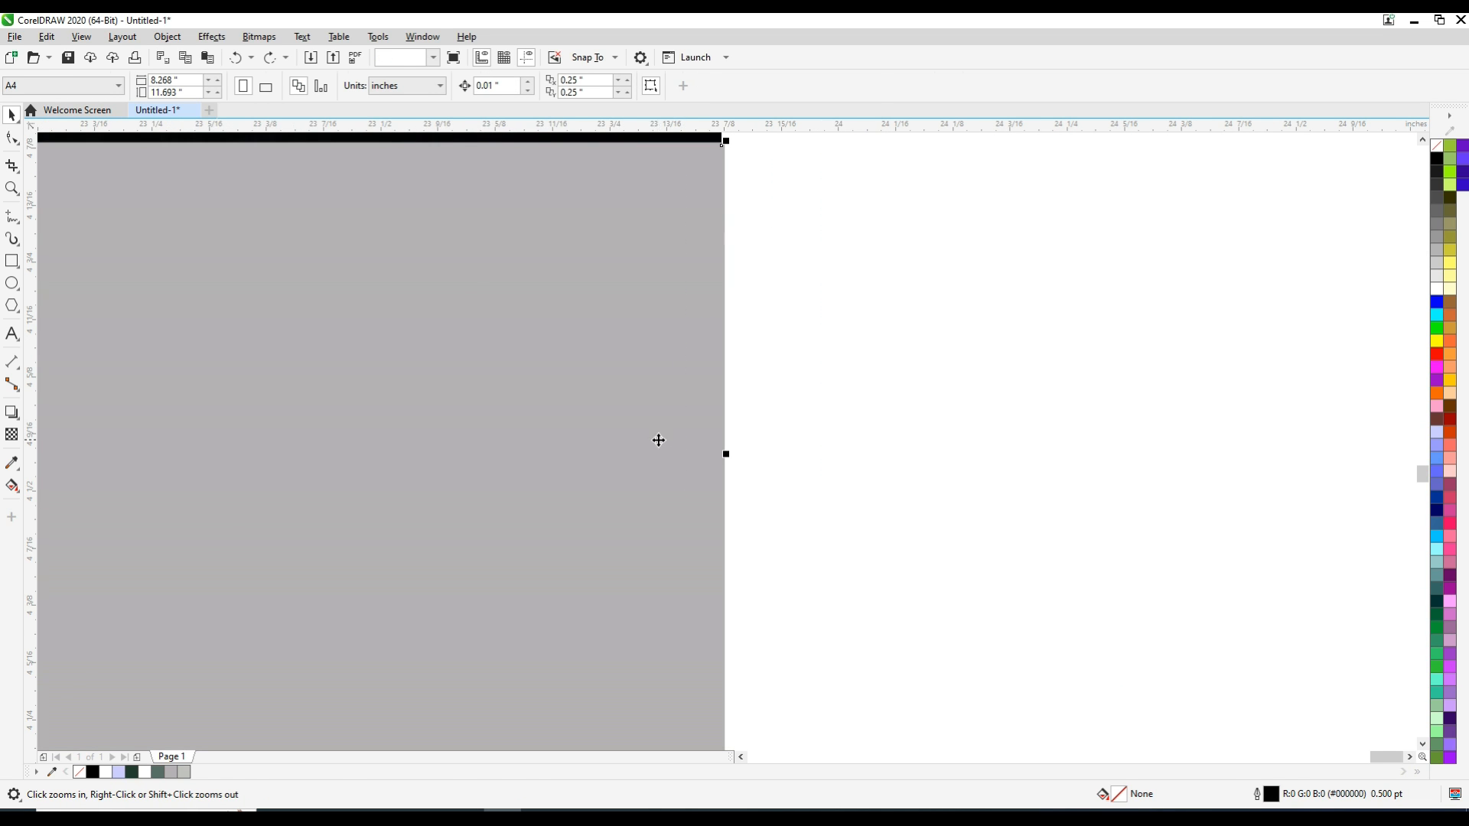
key(Escape)
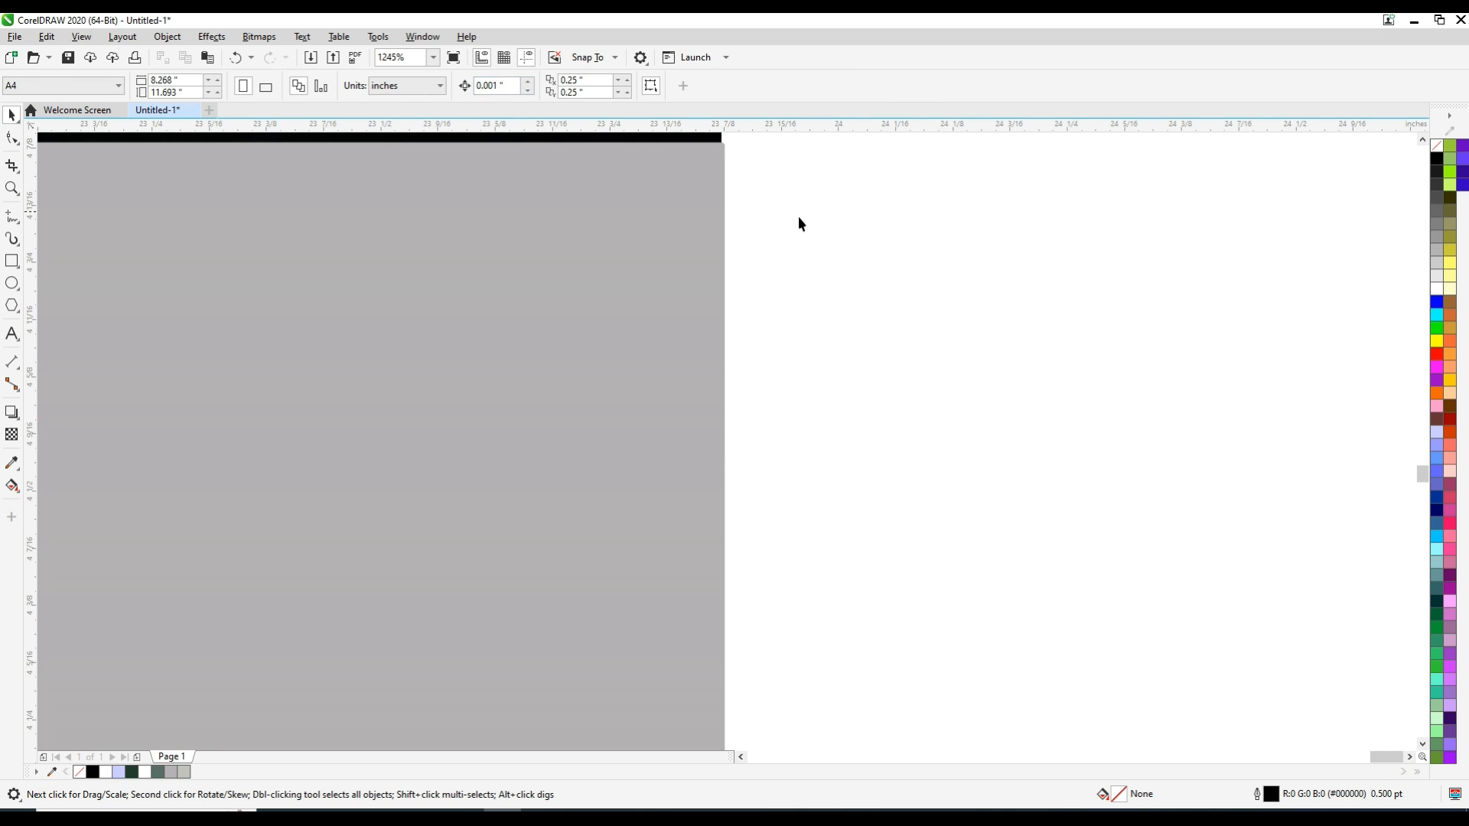
click(716, 463)
drag(726, 463, 719, 456)
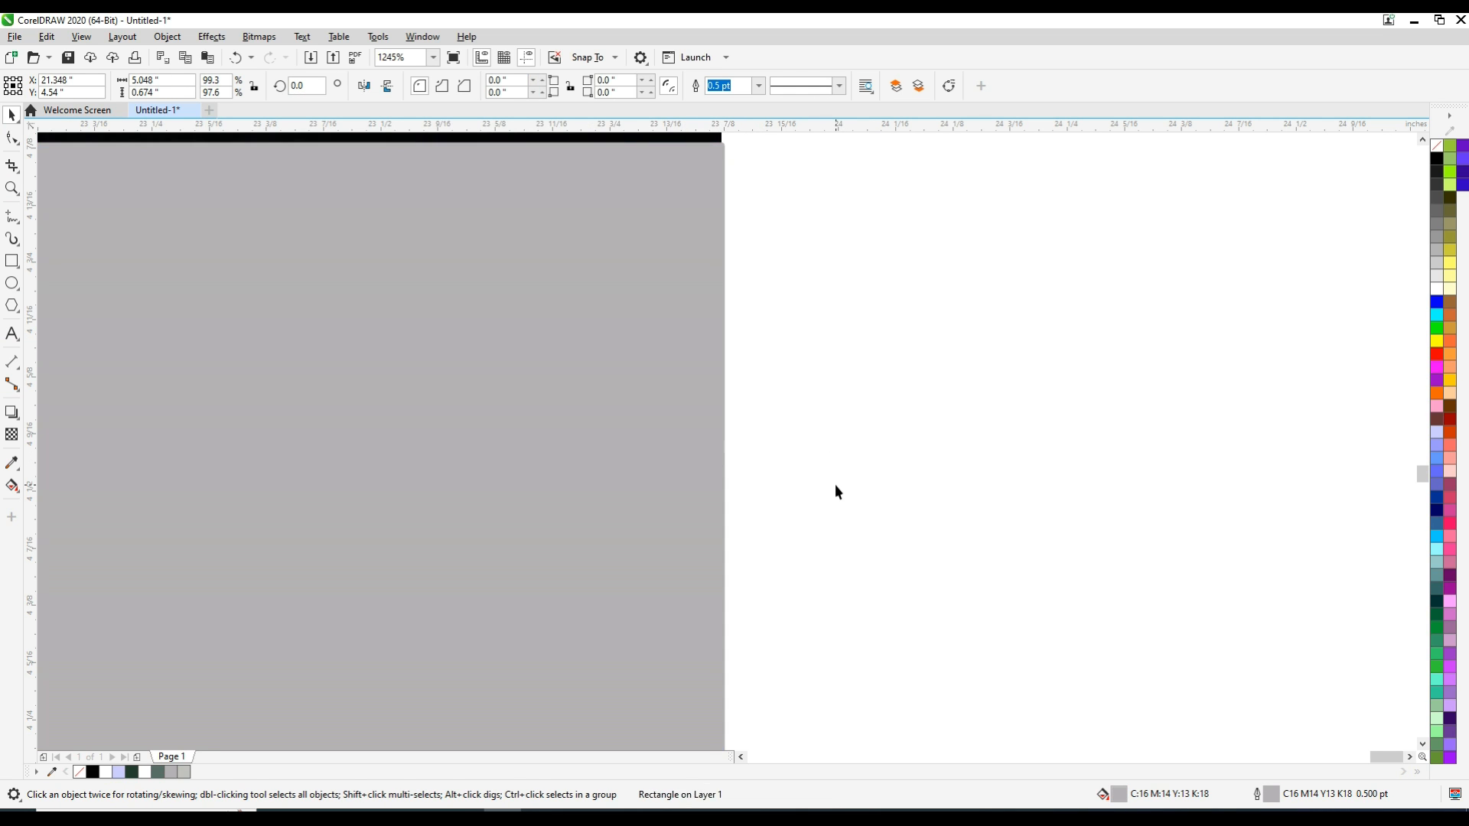
right_click(1437, 145)
Select the whole contact panel with its grey strip, text and icons and align it to the right edge of the recreated poster's background
click(1134, 321)
scroll(1134, 322, down, 1)
key(F2)
click(924, 559)
key(F4)
drag(1067, 484, 1256, 541)
key(F4)
drag(1285, 462, 1035, 646)
shift+click(761, 586)
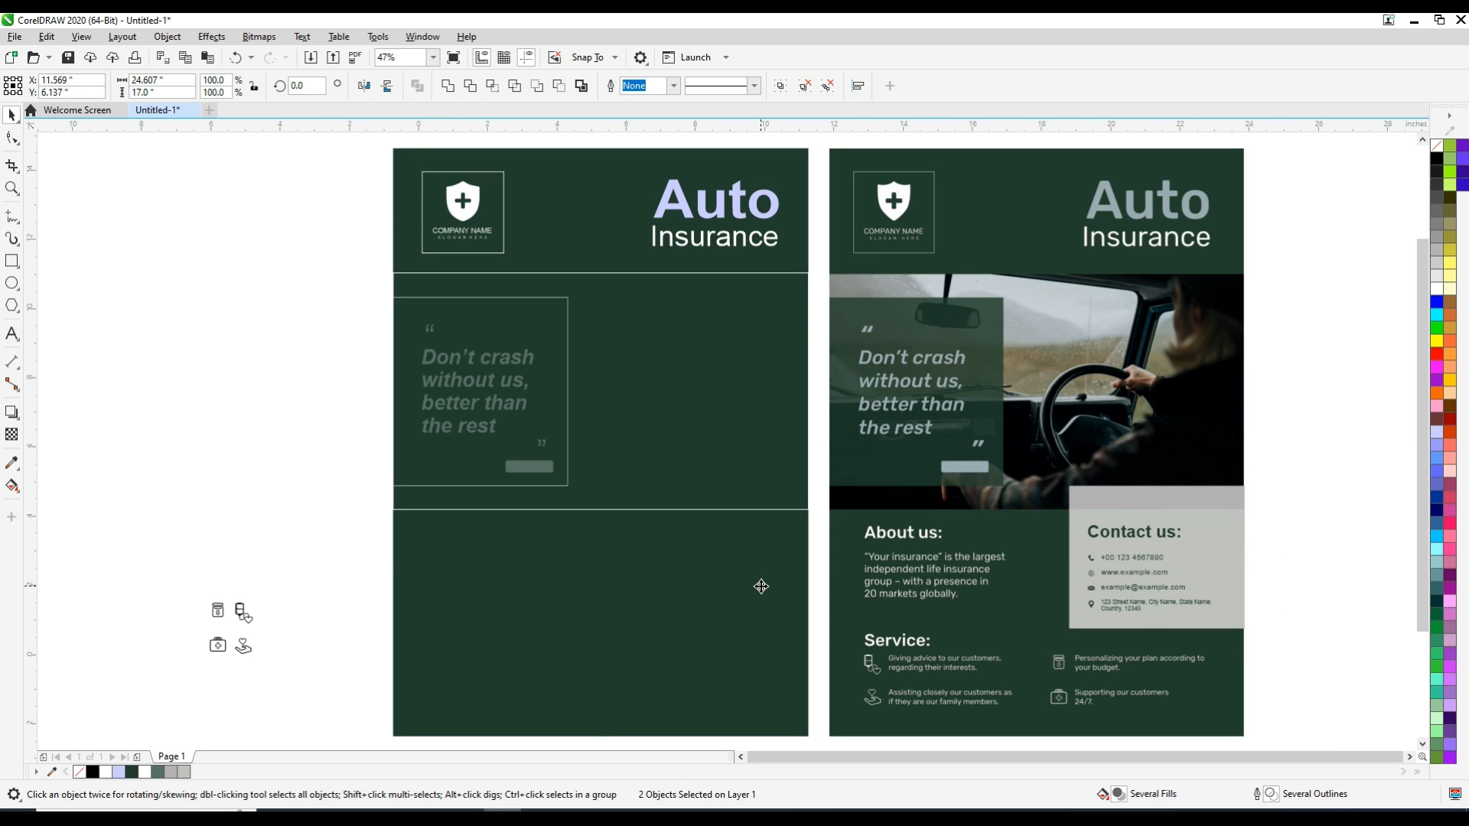
key(r)
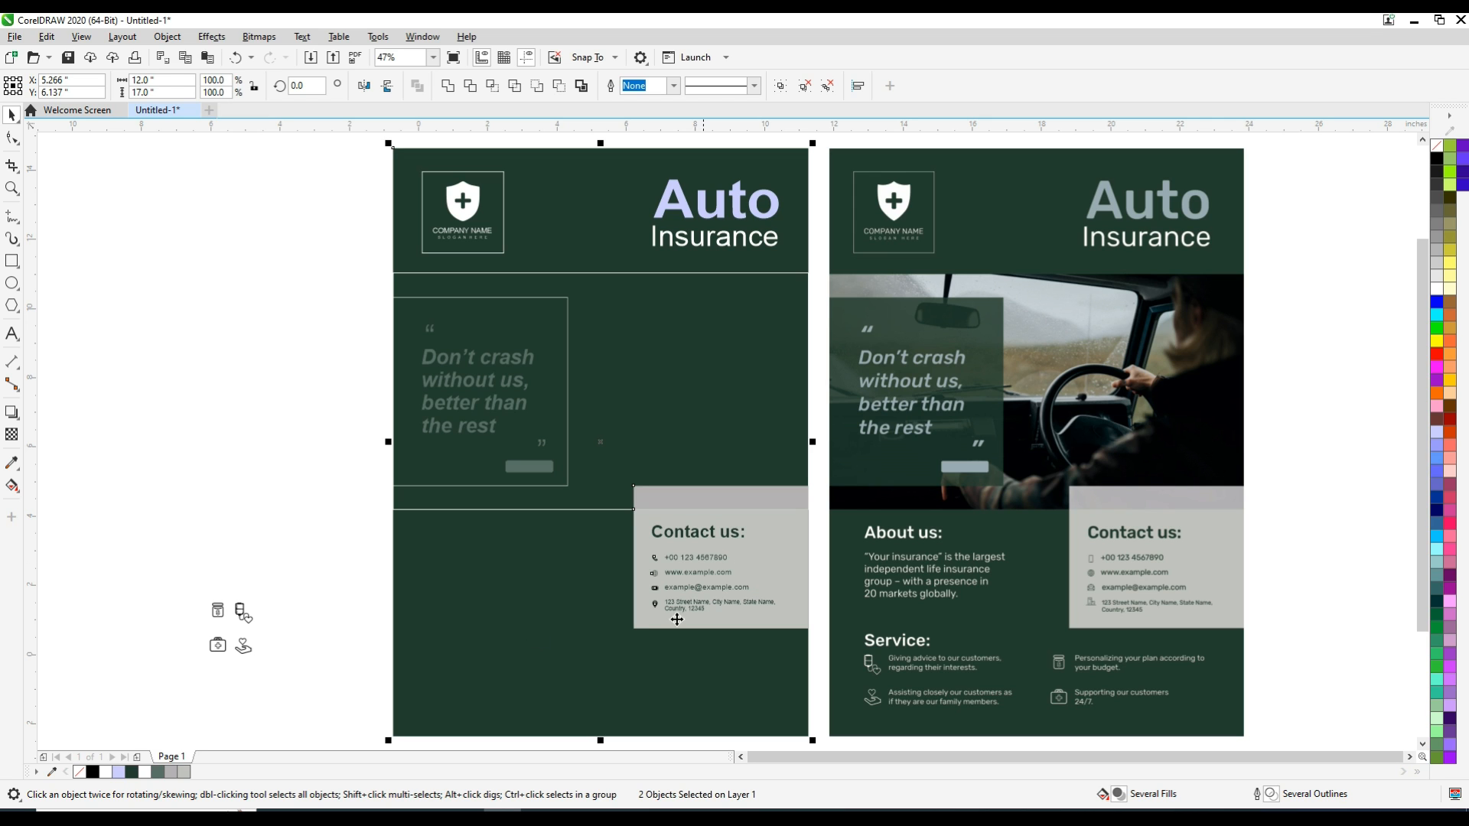
Add the artistic text "About us:" next to the sample's About heading
click(343, 588)
key(F2)
drag(827, 502, 1037, 637)
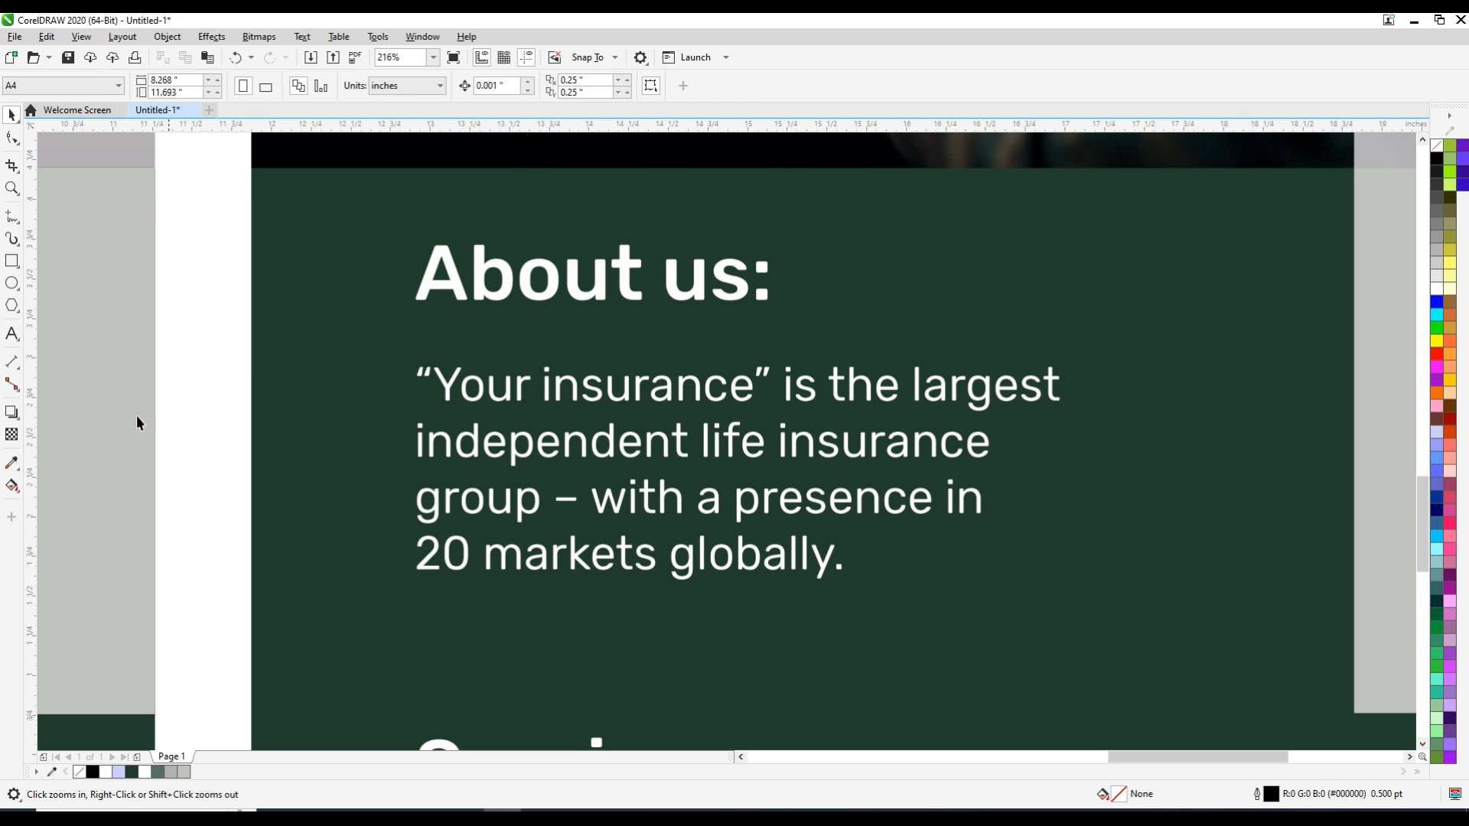
click(4, 337)
click(310, 356)
text(A)
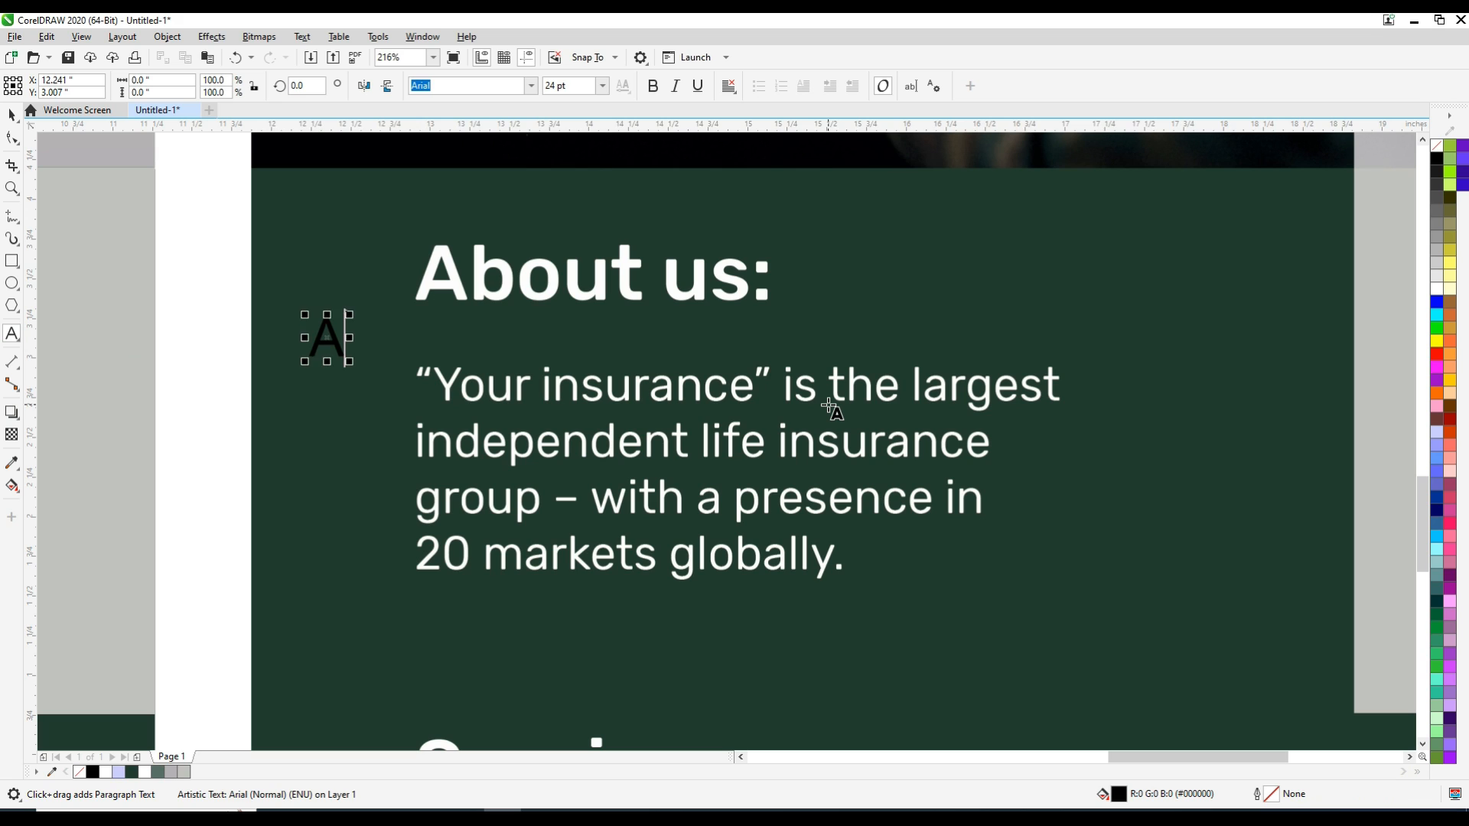
text(bout us)
key(ctrl+space)
Match the new "About us:" heading to the sample heading's position and size, make it bold and fill it with white
drag(421, 340, 532, 265)
drag(643, 288, 748, 308)
click(652, 87)
drag(567, 267, 564, 266)
click(1436, 291)
Add the About paragraph as 12 pt Arial text below the heading, starting with "“Your insurance” is the largest"
click(12, 334)
click(347, 439)
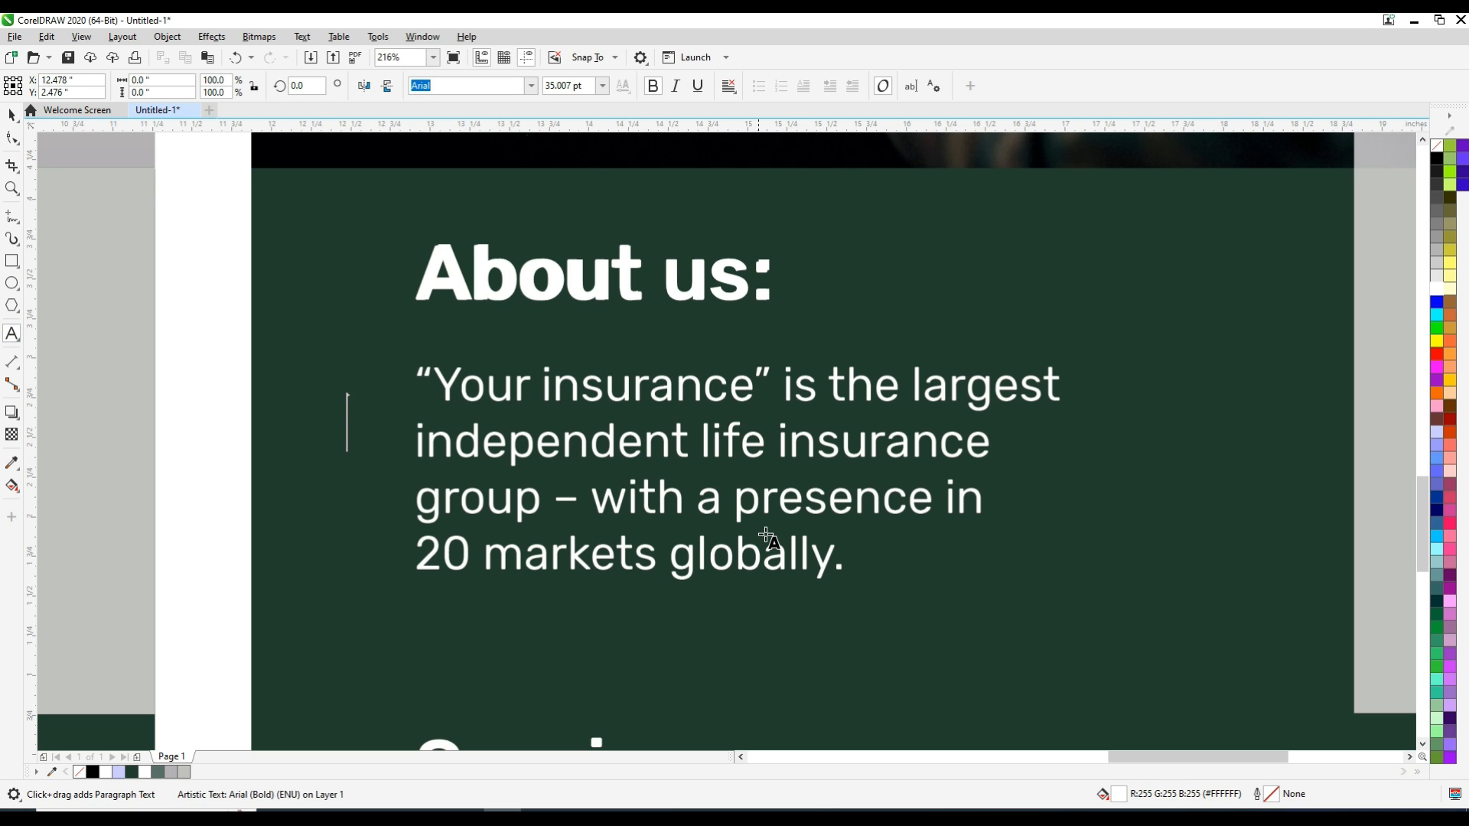
click(603, 86)
click(586, 191)
text(“Your insurance” is the largest in)
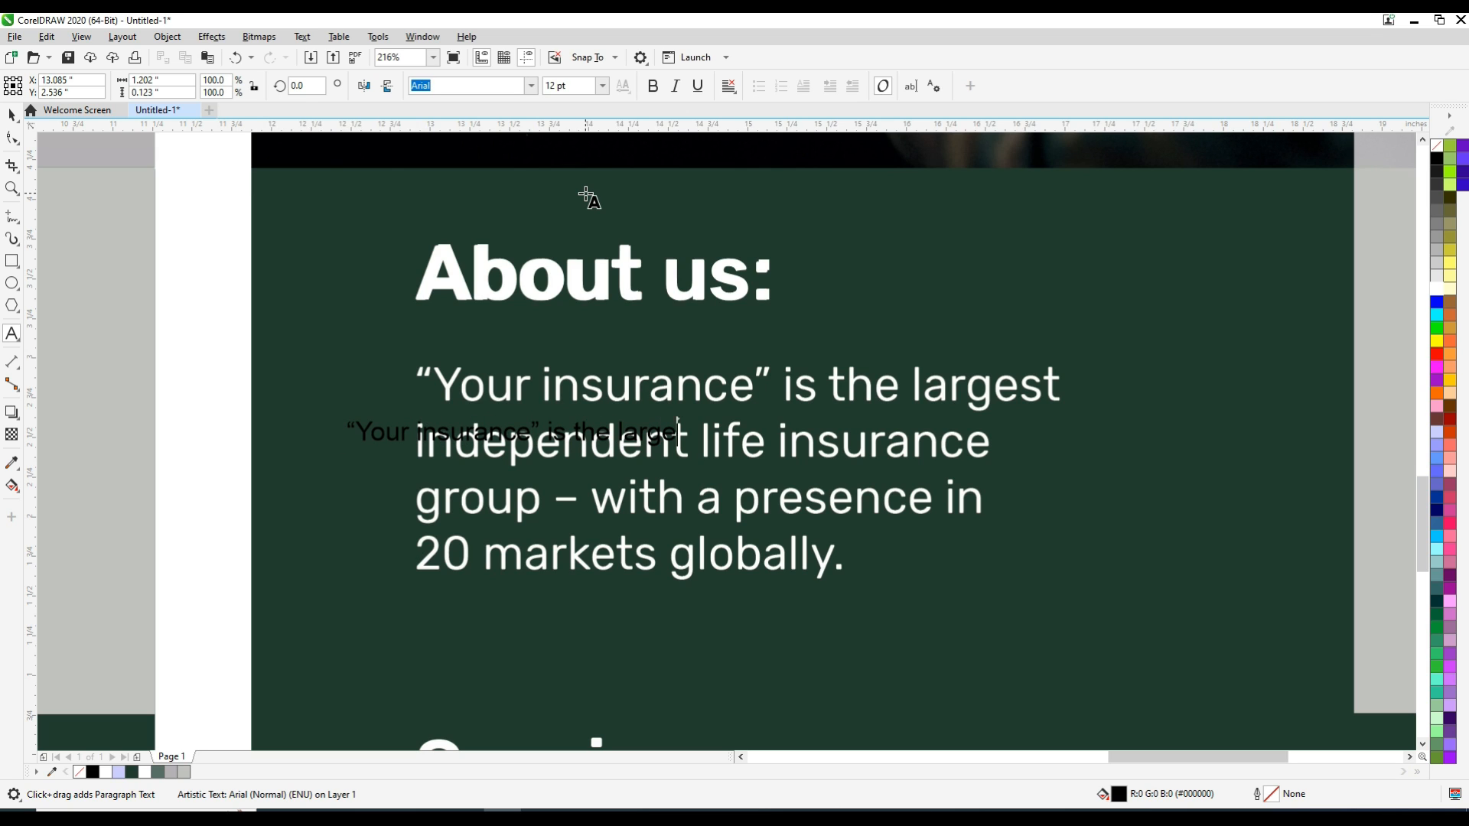
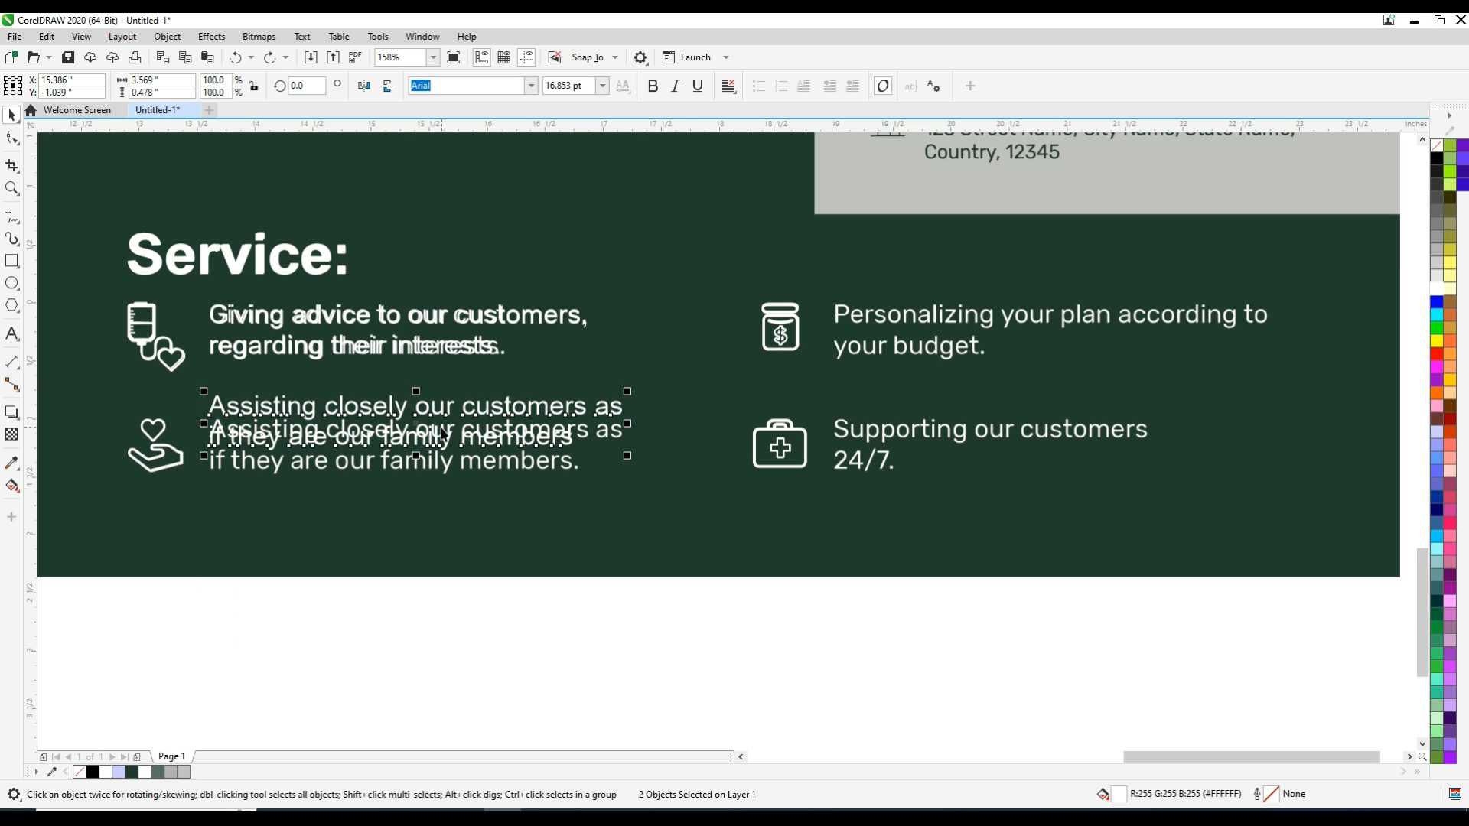
Place both lines of the "Assisting closely our customers" text exactly over the sample wording and group them
drag(419, 453, 420, 454)
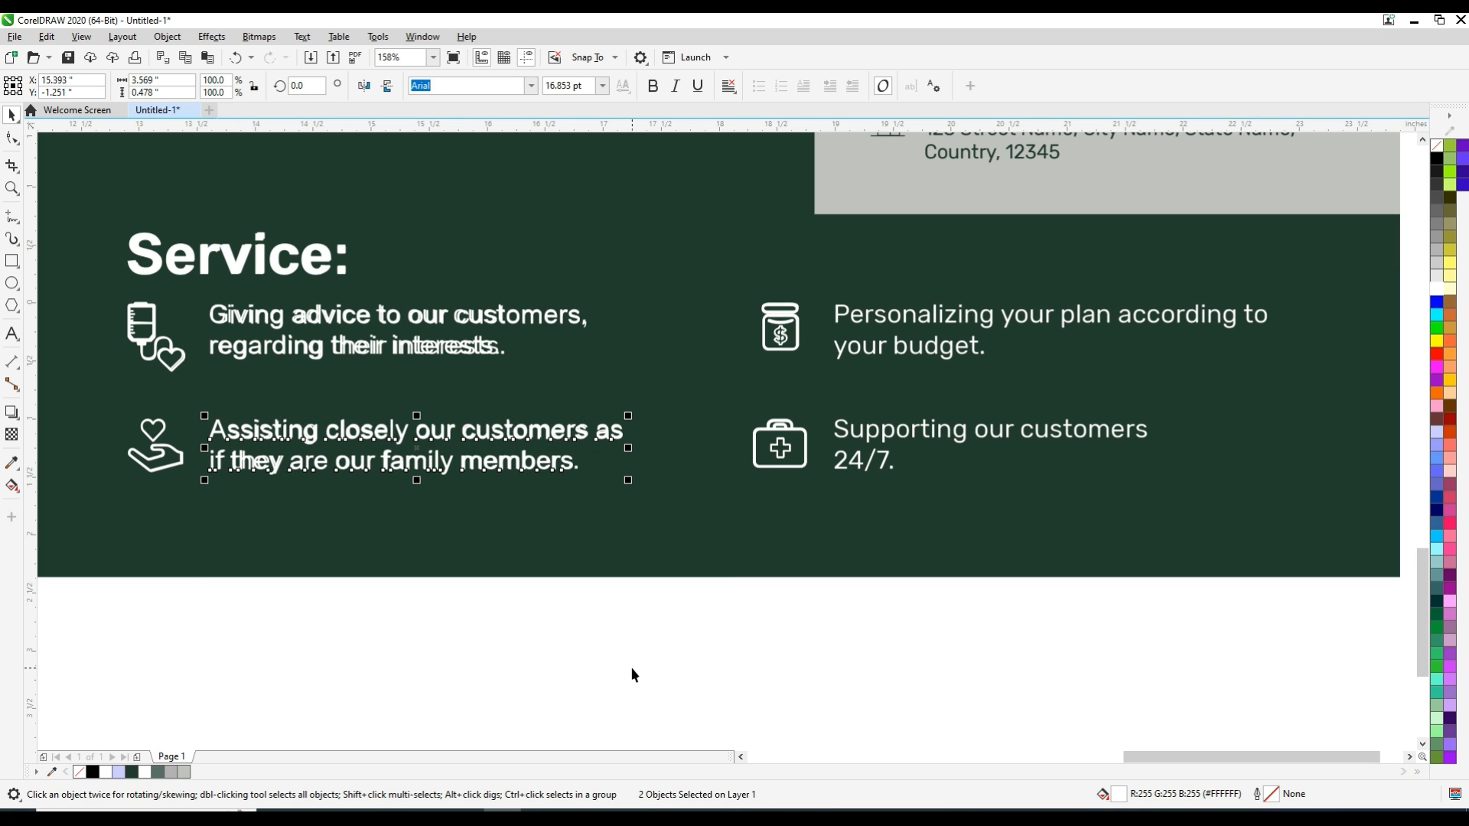
key(ctrl+g)
click(380, 320)
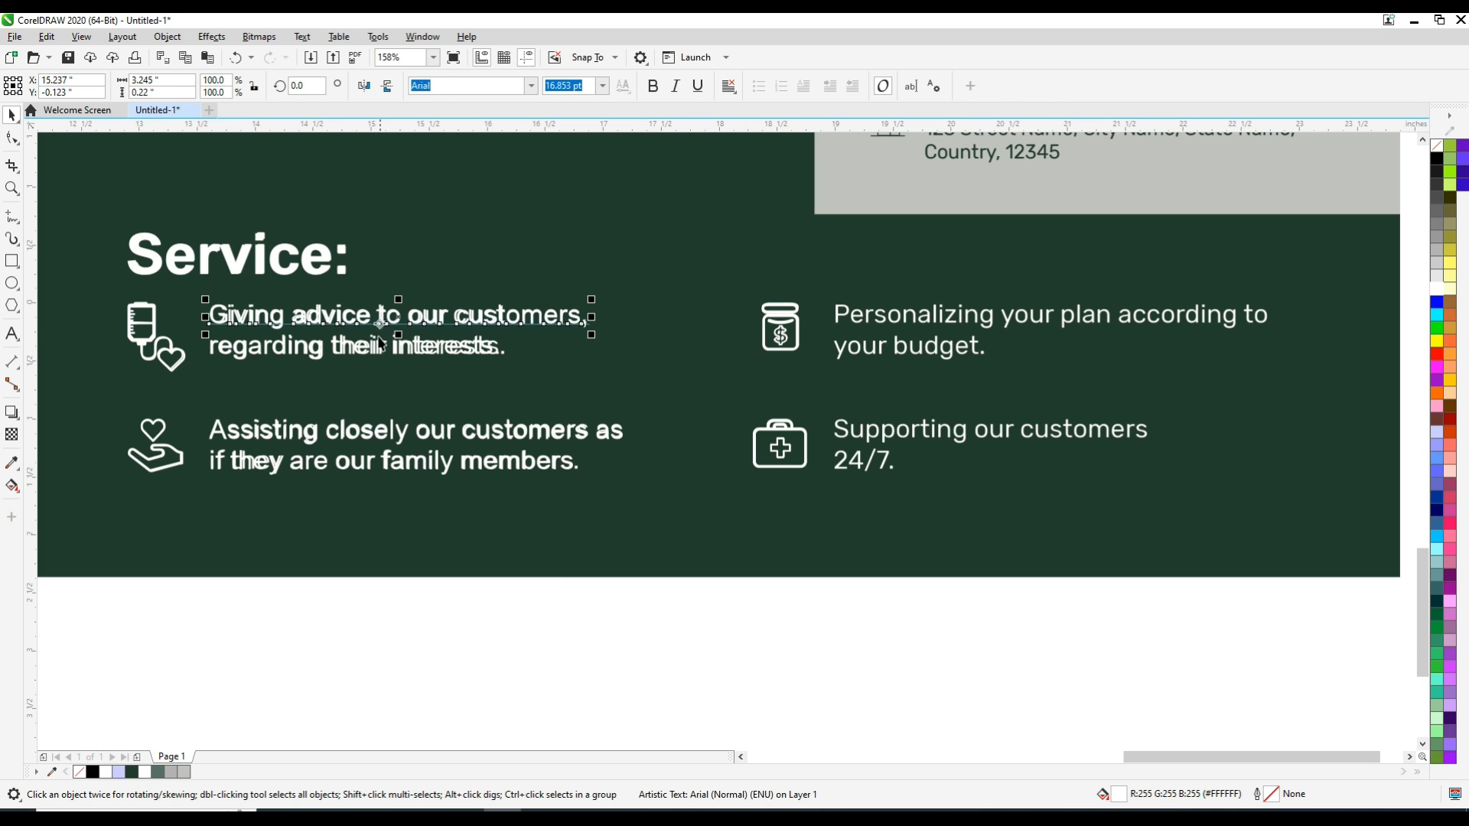
click(588, 404)
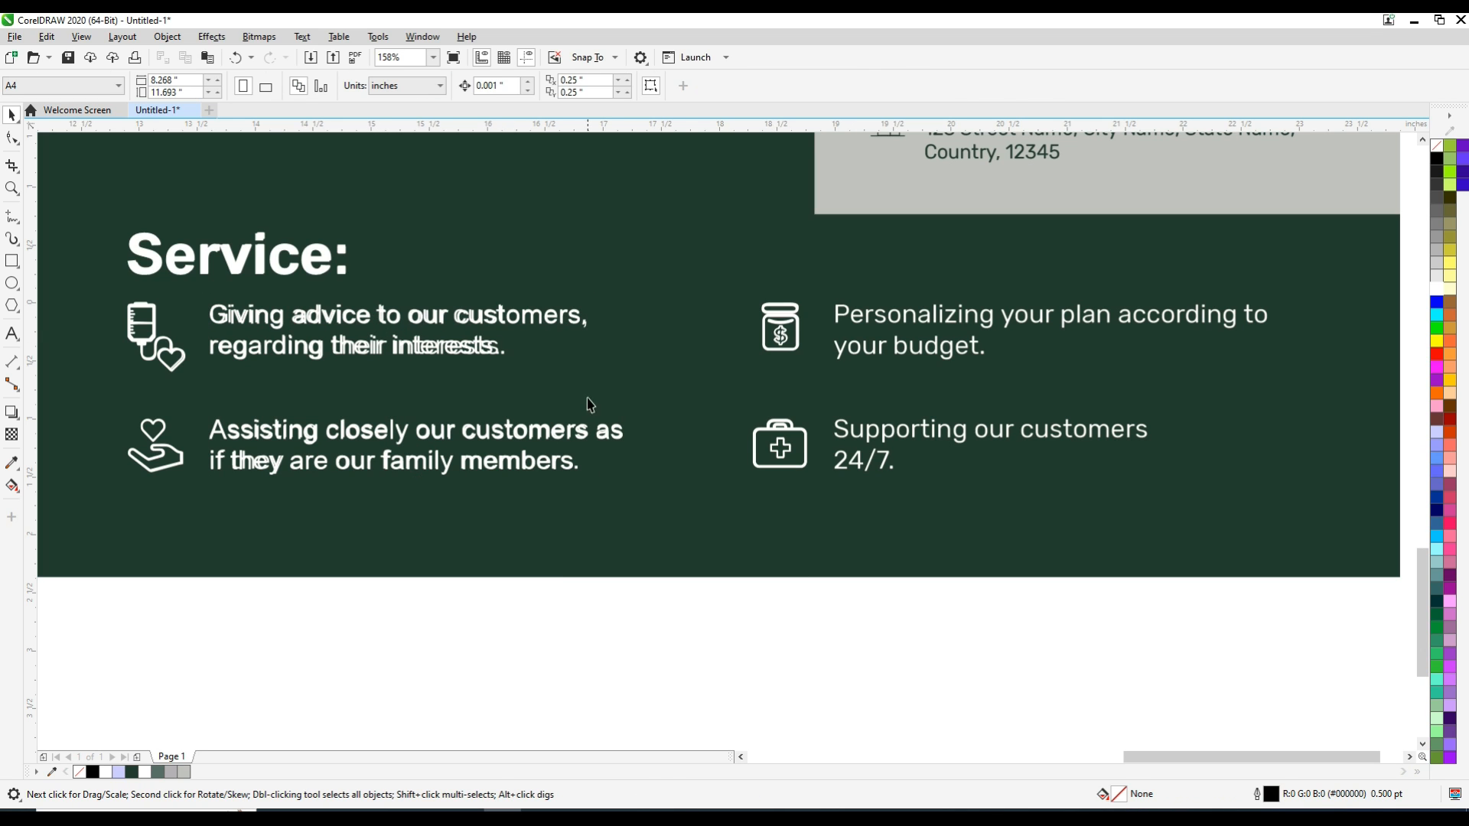
ctrl+click(563, 324)
drag(397, 316, 1022, 380)
click(1078, 469)
click(1064, 384)
ctrl+click(1064, 385)
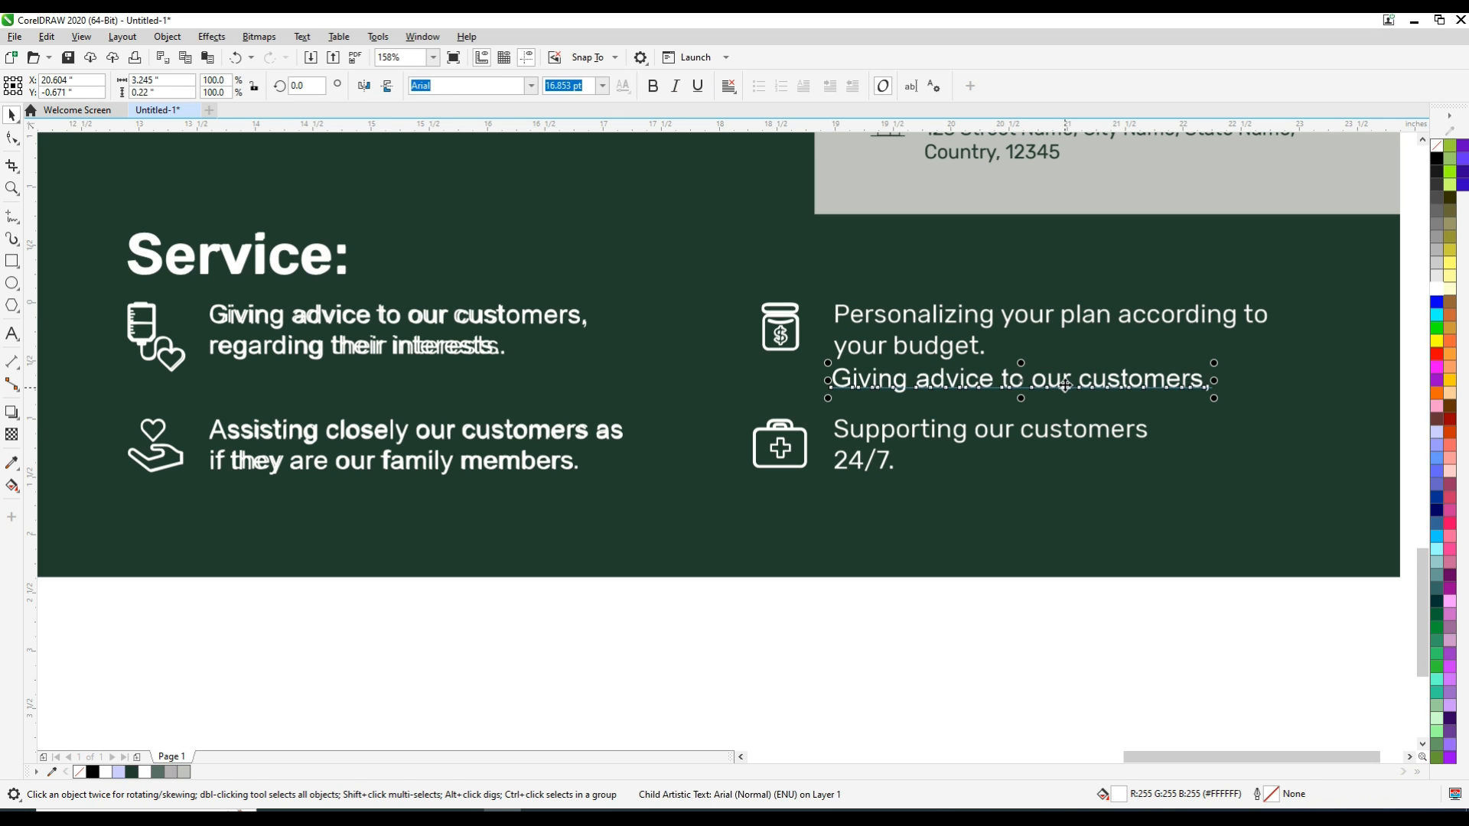
key(Delete)
Add the two-line 14 pt Arial artistic text "Personalizing your plan according to your budget." in the empty area below the poster
click(14, 335)
click(640, 624)
click(602, 85)
click(557, 212)
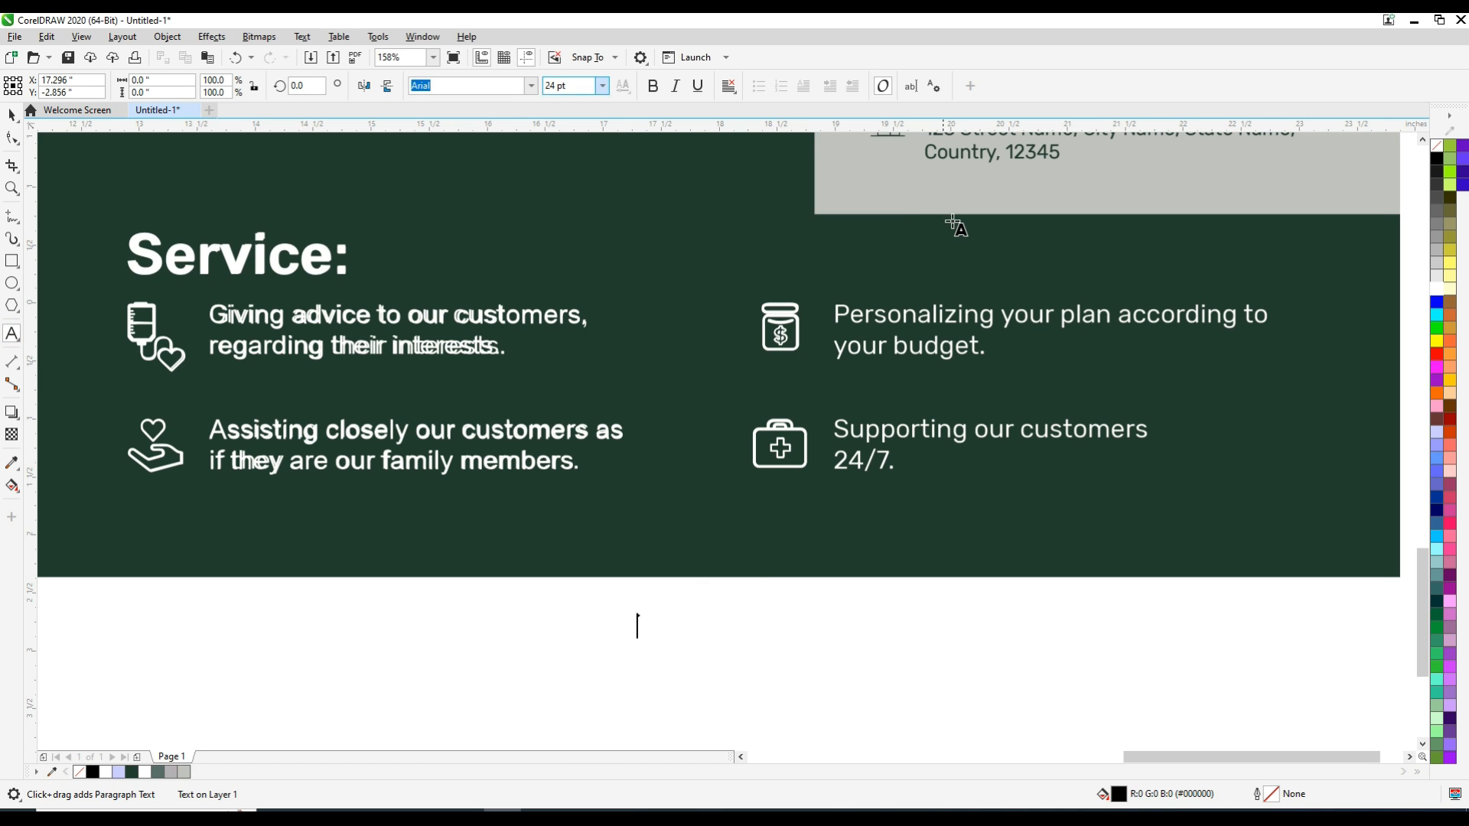
text(Persona)
key(BackSpace)
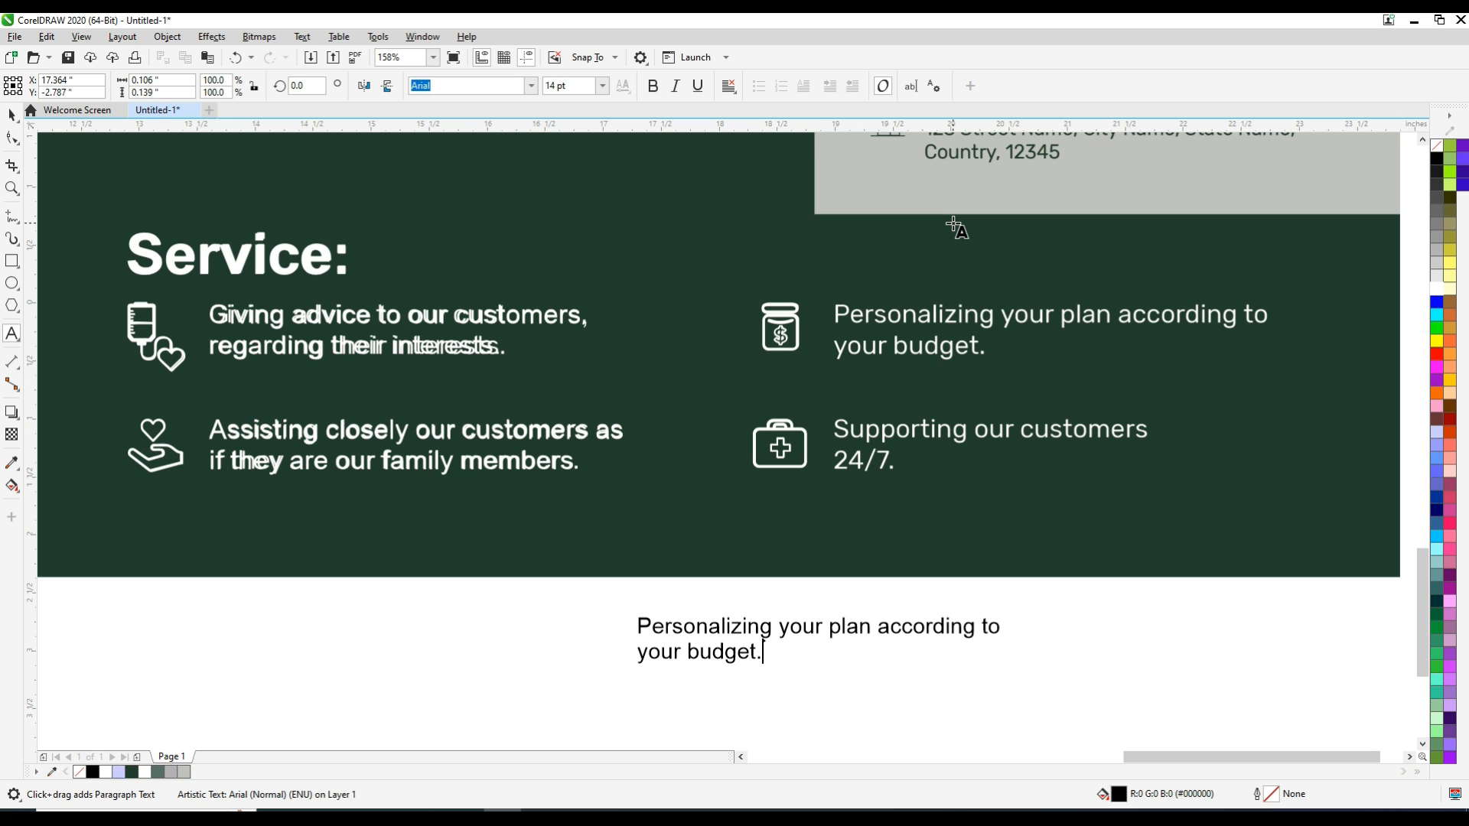
Move the new budget text over the sample wording beside the jar icon, enlarge it to match and fill it with white
key(ctrl+space)
drag(819, 639, 1016, 327)
drag(1208, 366, 1278, 376)
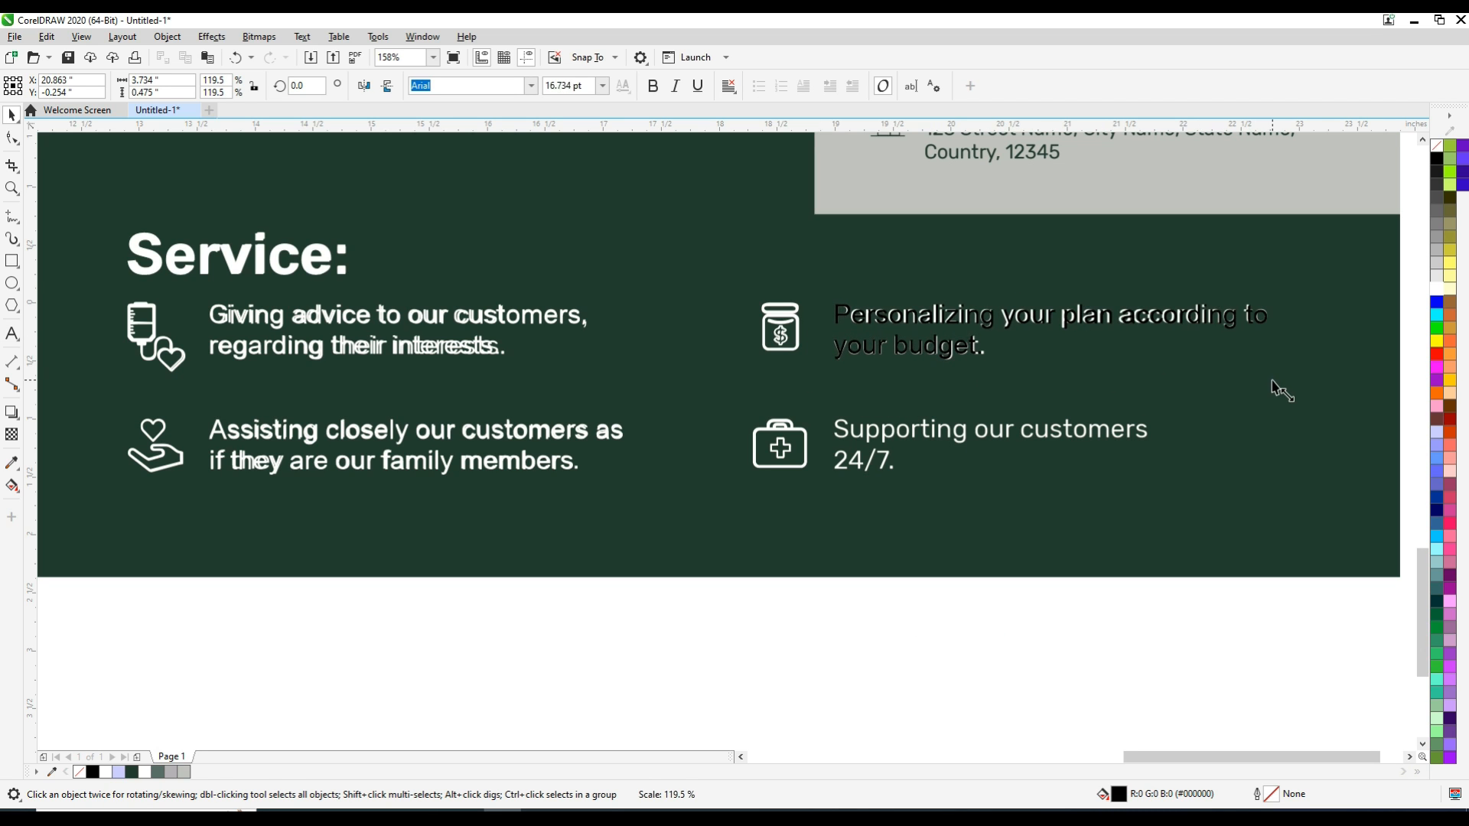
click(1438, 285)
click(1437, 291)
Copy the budget text down beside the first-aid icon and replace its wording with "Supporting our customers 24/7." on two lines
drag(1059, 334, 1051, 448)
right_click(1051, 448)
key(F8)
key(ctrl+a)
key(BackSpace)
text(Suppor)
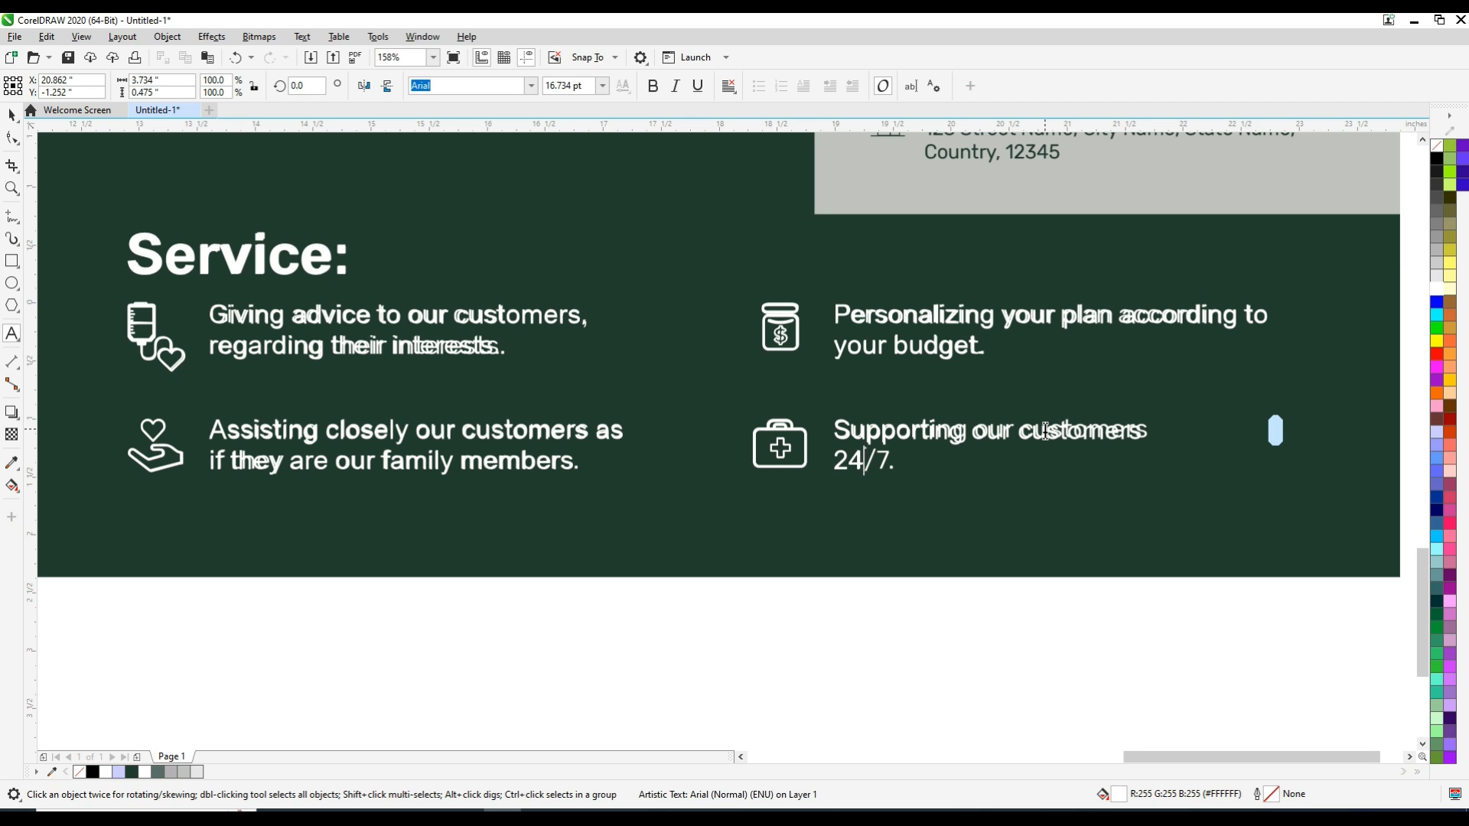
key(ctrl+space)
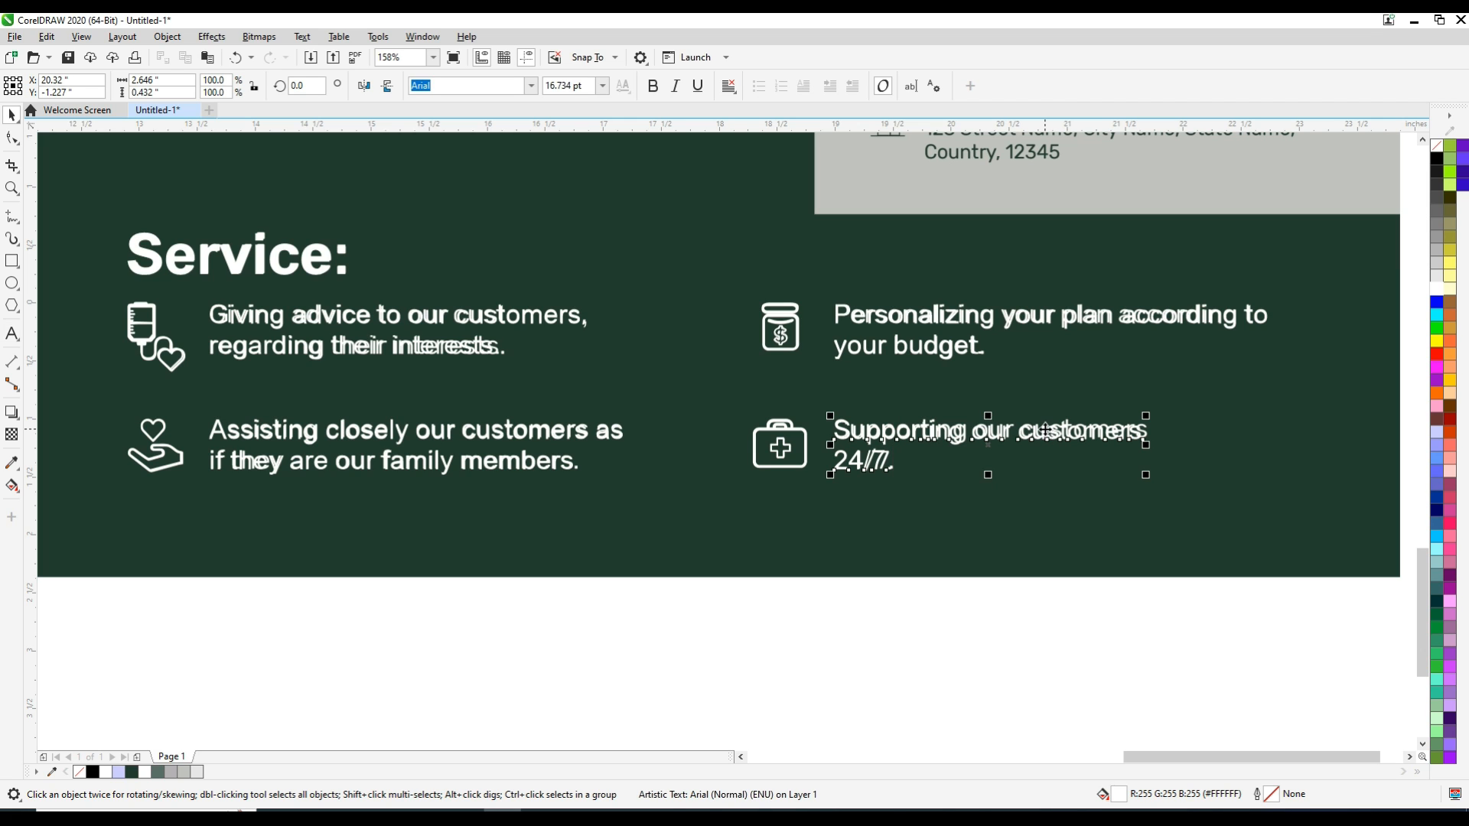
click(1153, 681)
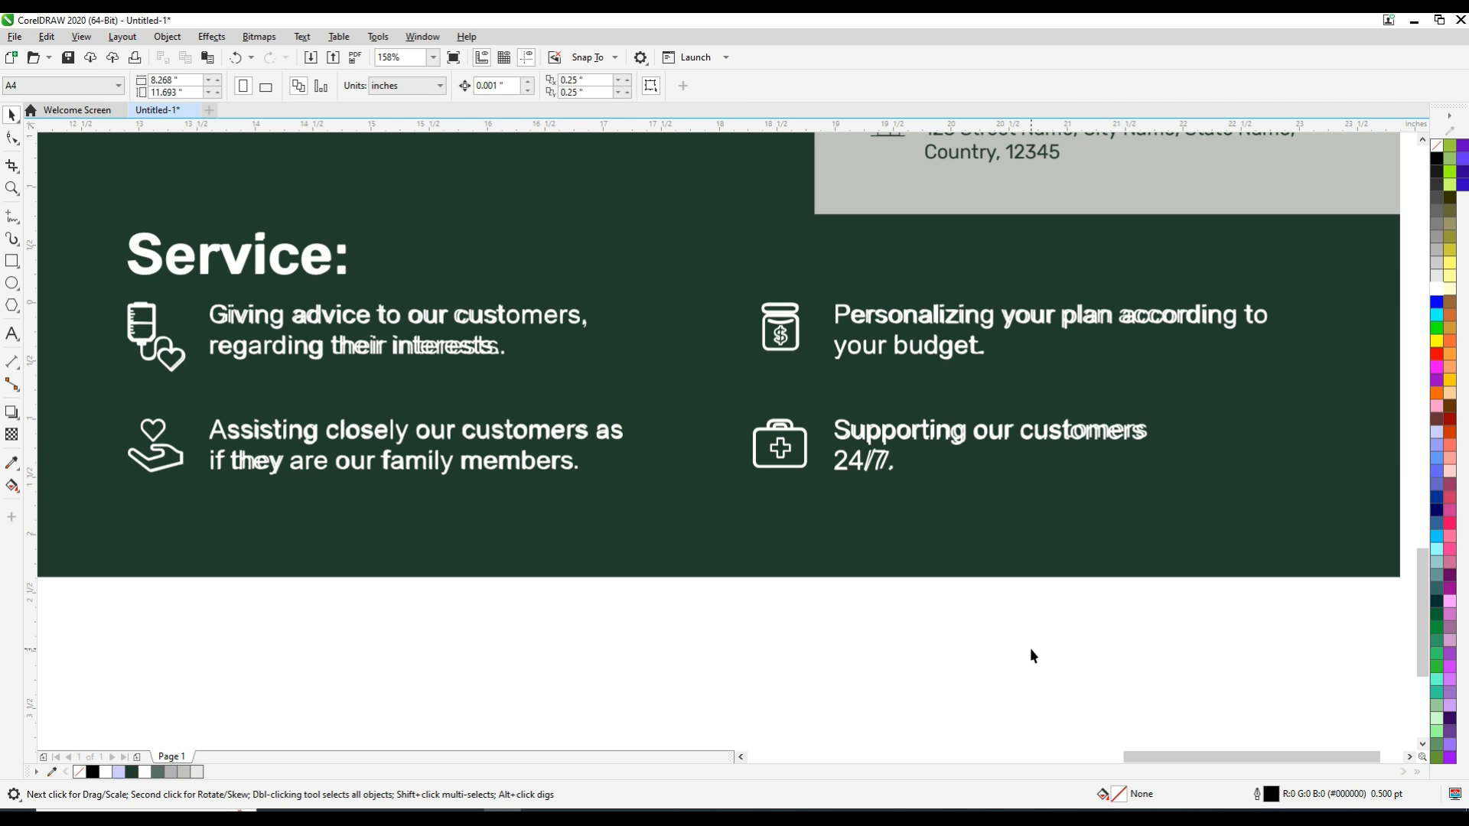
Select all recreated About us and Service text with the service icons and move them onto the recreated poster's lower part
key(F4)
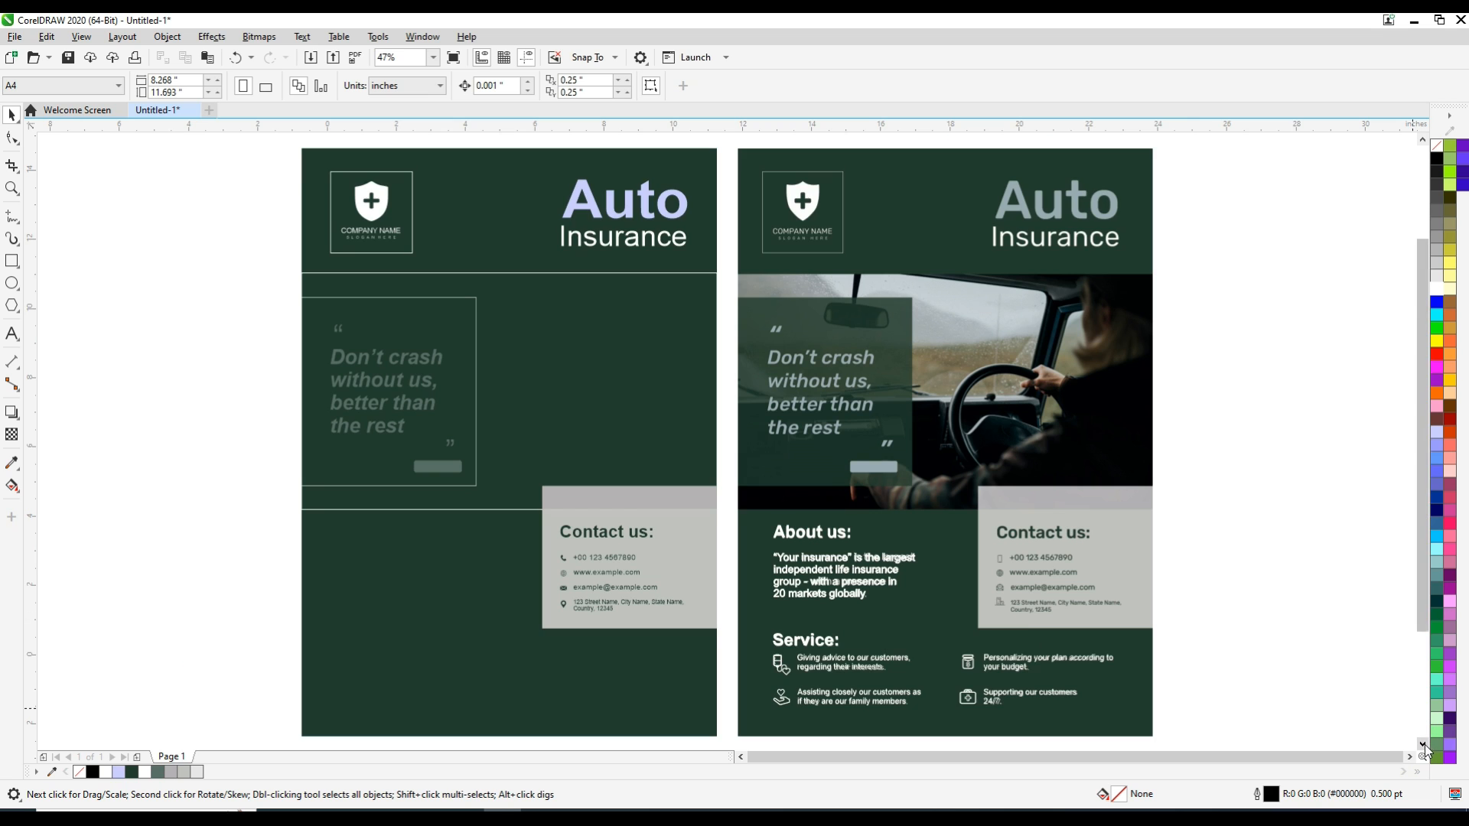
click(1421, 742)
drag(787, 459, 769, 400)
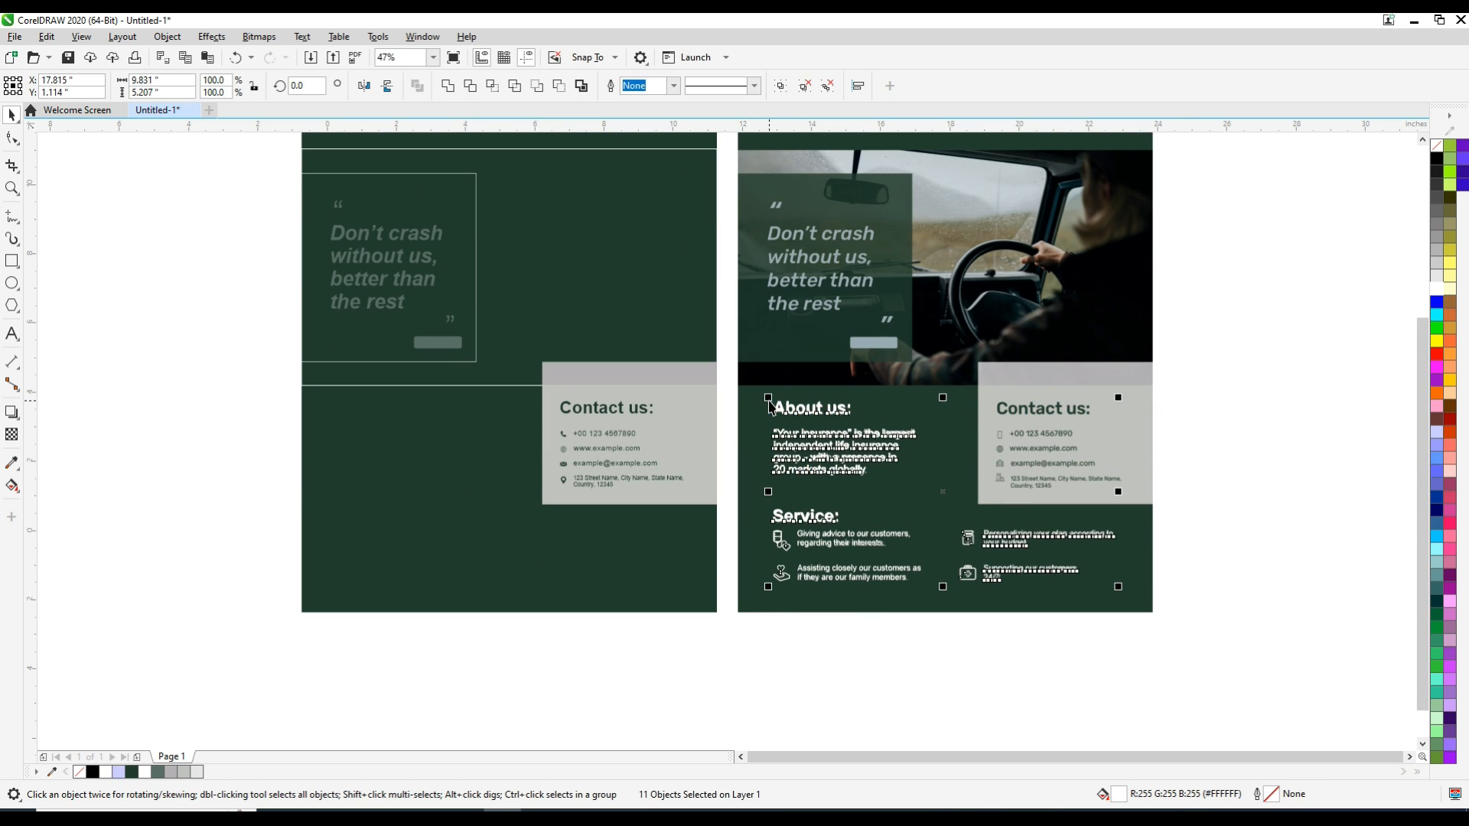
key(ctrl+x)
key(ctrl+v)
drag(915, 565, 482, 564)
click(659, 690)
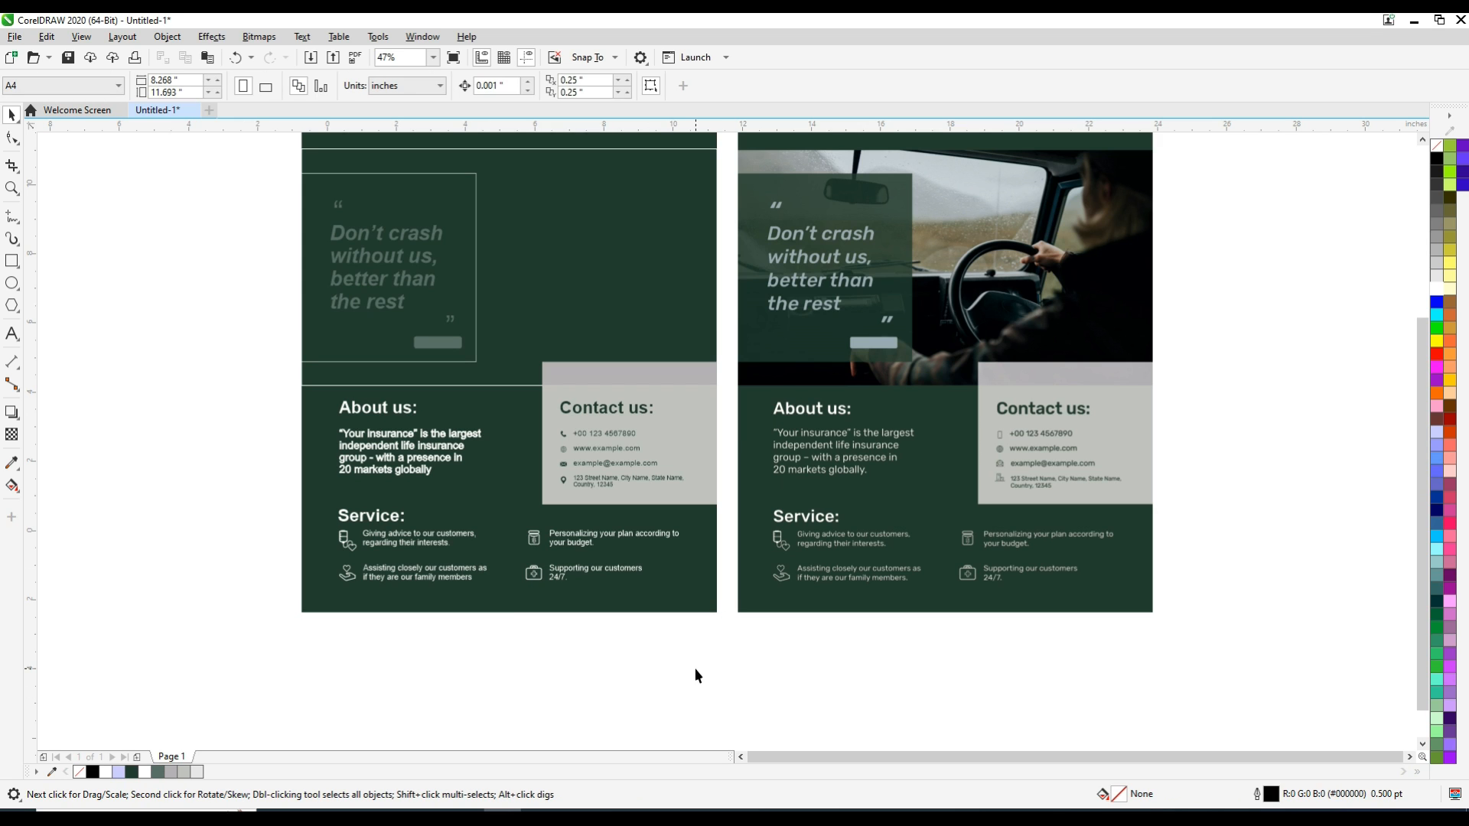
Examine the recreated poster's About us, Contact us and Service sections up close
click(373, 458)
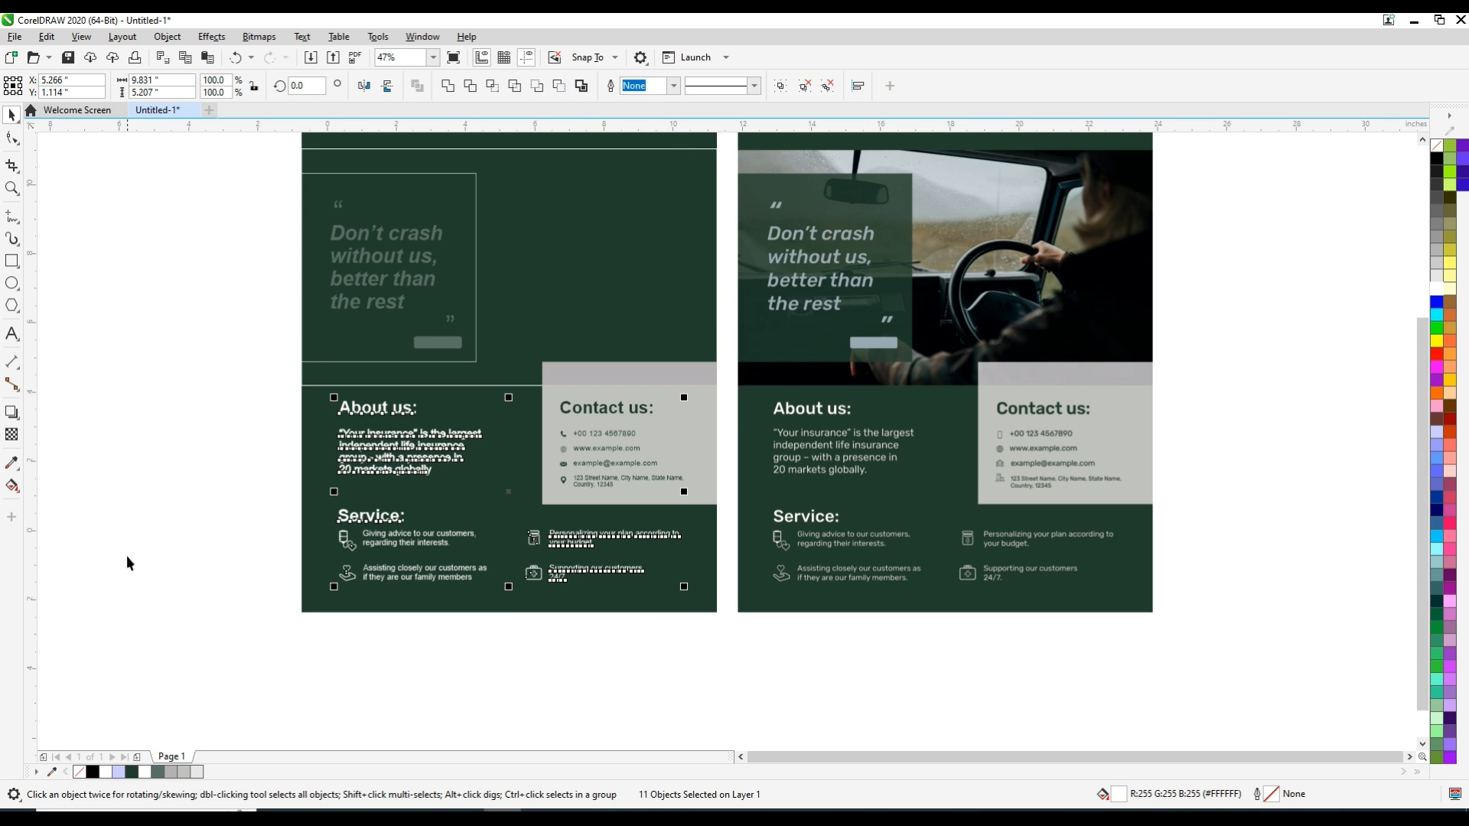
click(148, 549)
key(z)
drag(261, 347, 730, 645)
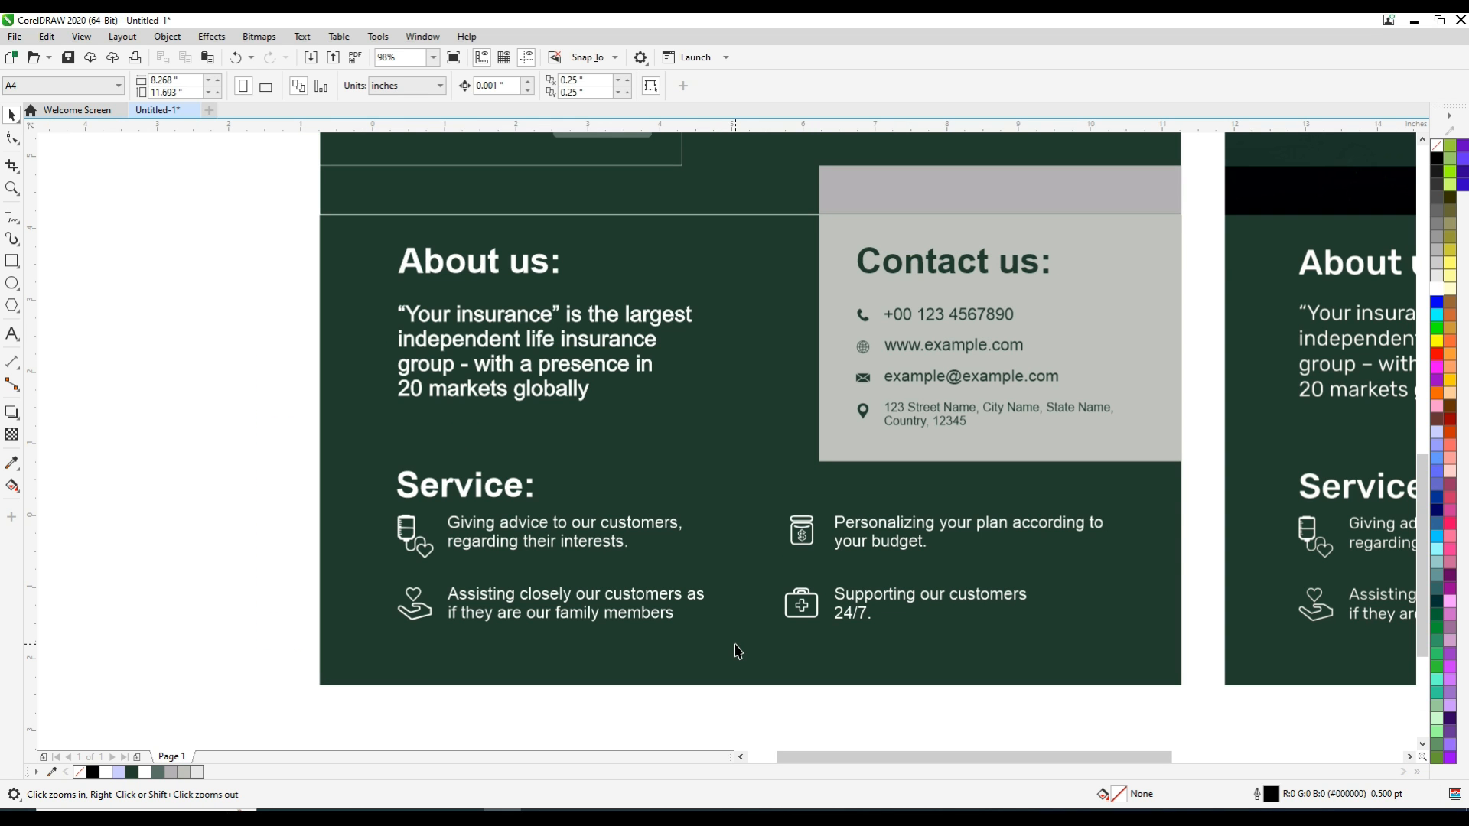
right_click(760, 723)
drag(303, 158, 732, 313)
key(F4)
Import the driver photo image.jpg and place it beside the recreated poster
scroll(732, 314, down, 1)
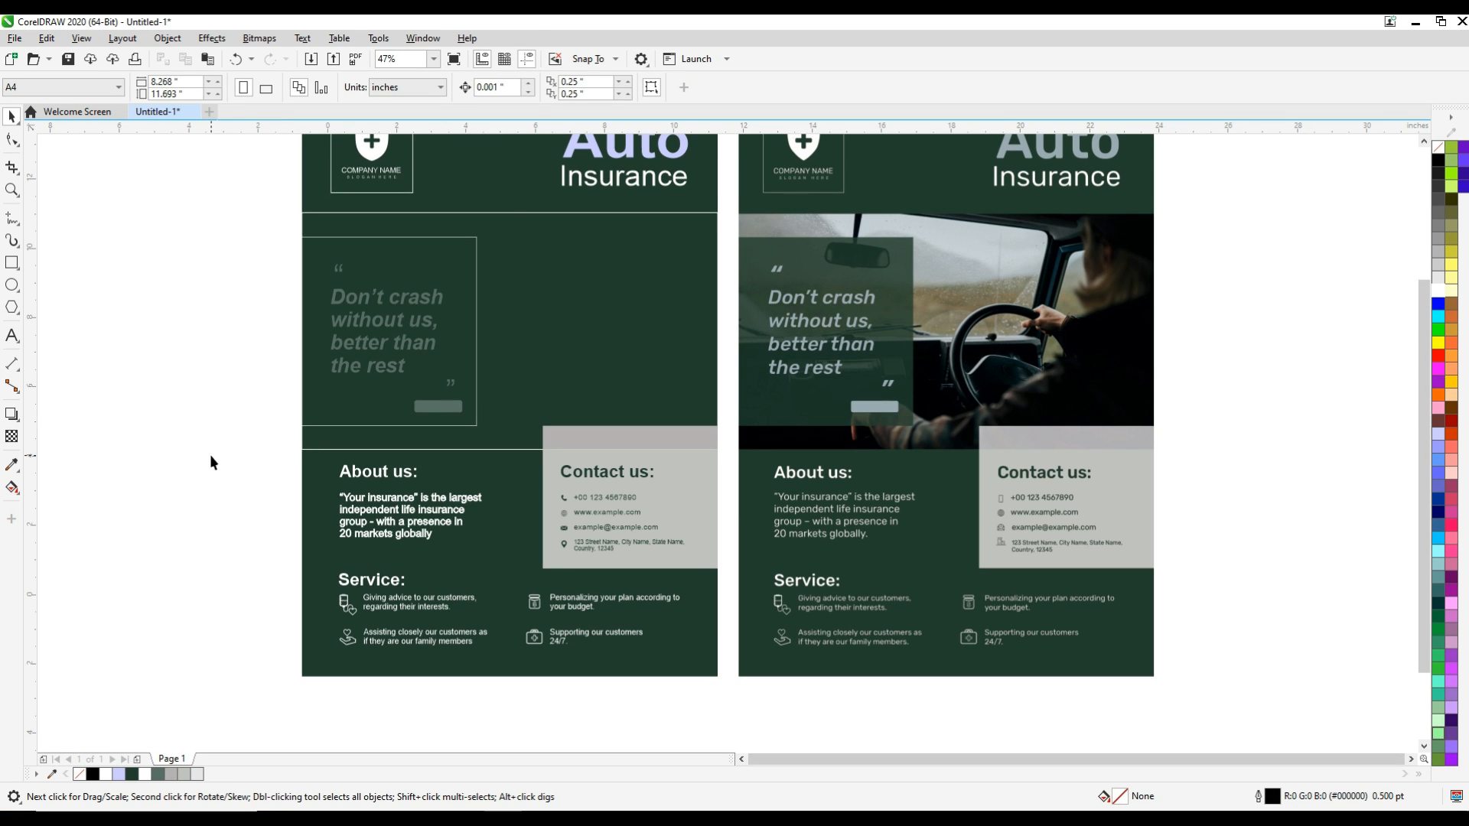
key(ctrl+i)
scroll(403, 274, down, 5)
double_click(267, 183)
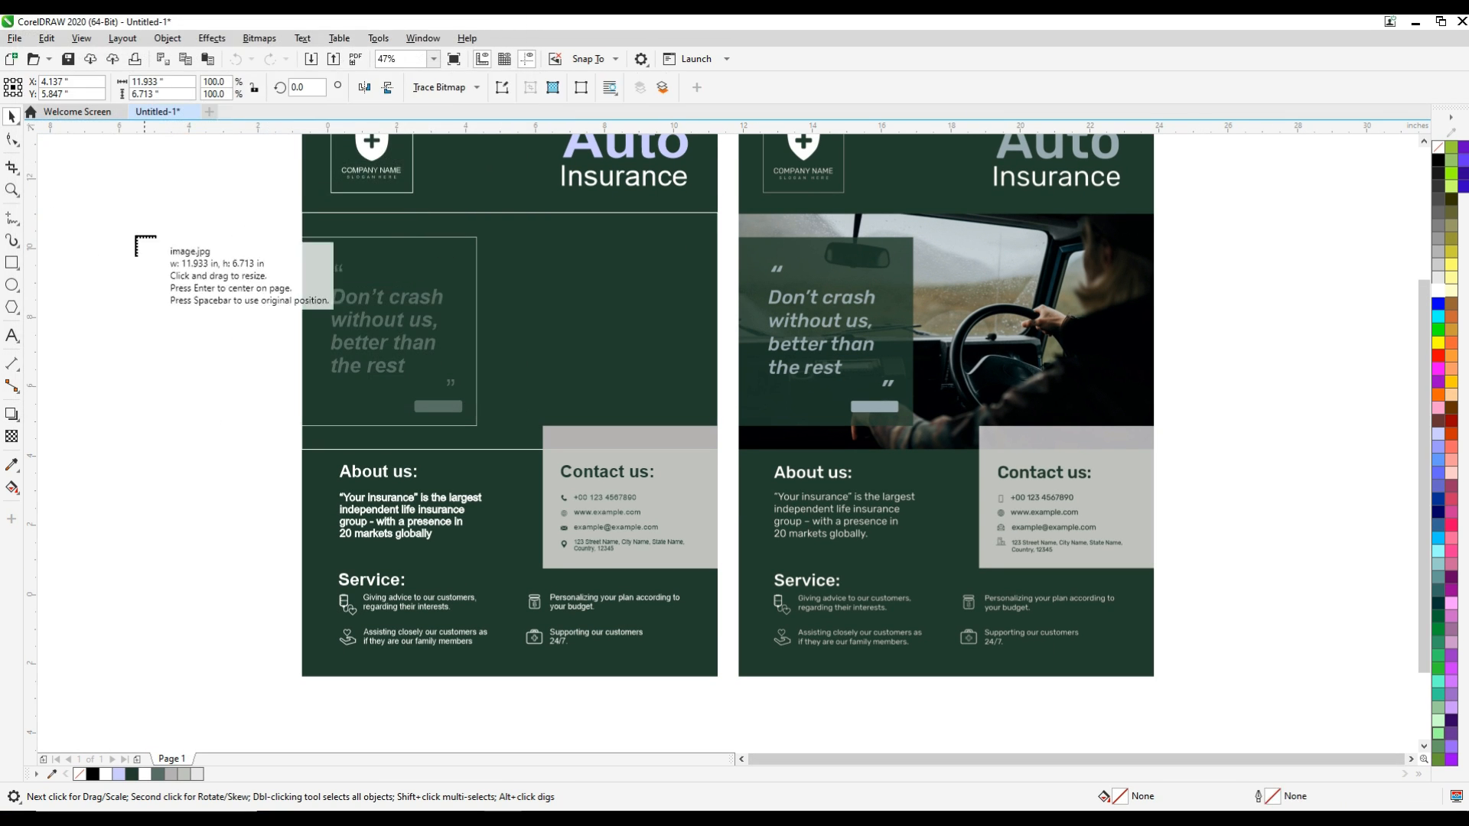
click(54, 252)
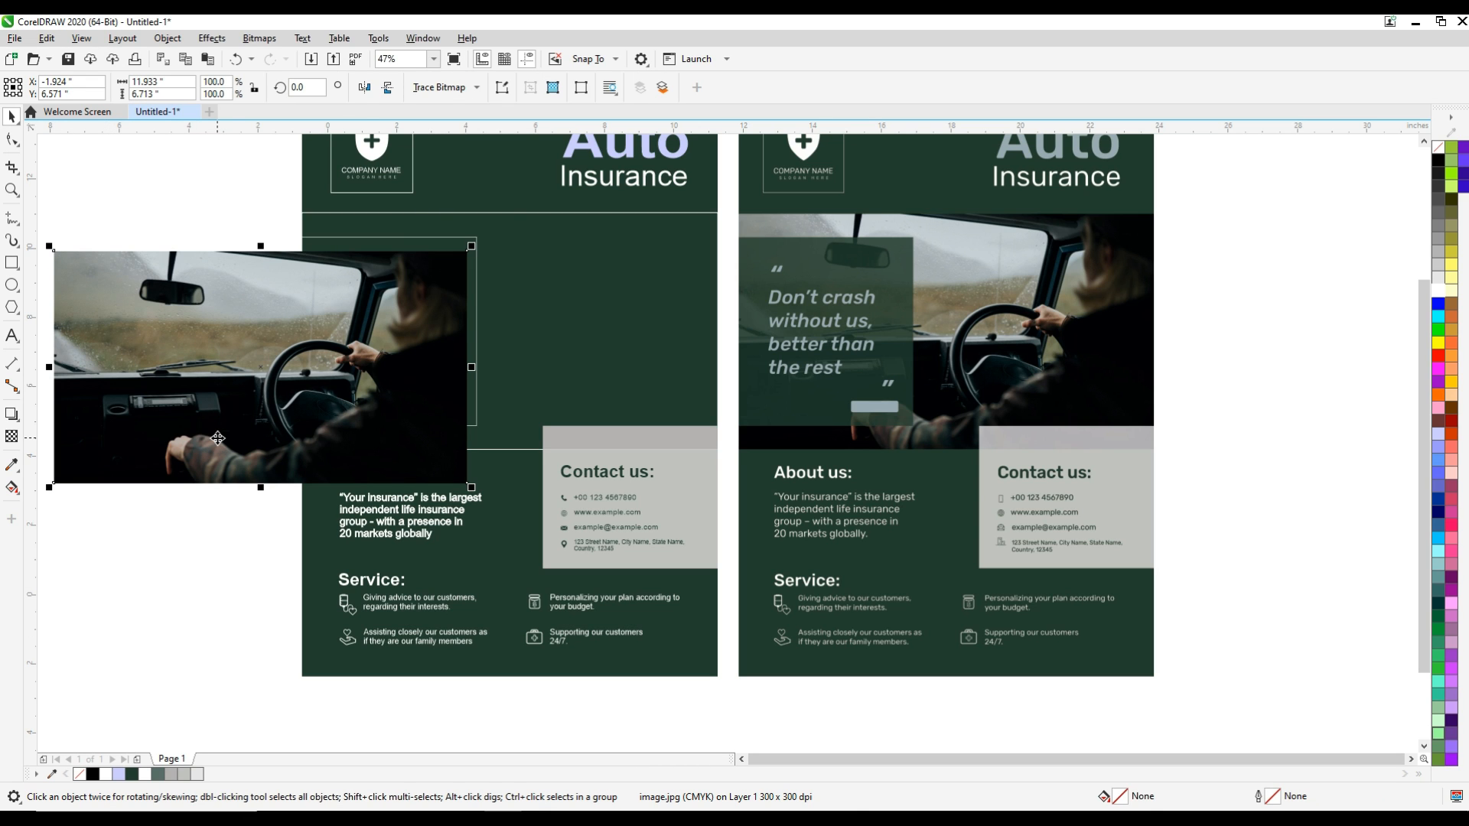
Fit the photo to the poster's full width directly below the header, about 11.986 in wide, and delete the white line beneath it
drag(218, 438, 468, 400)
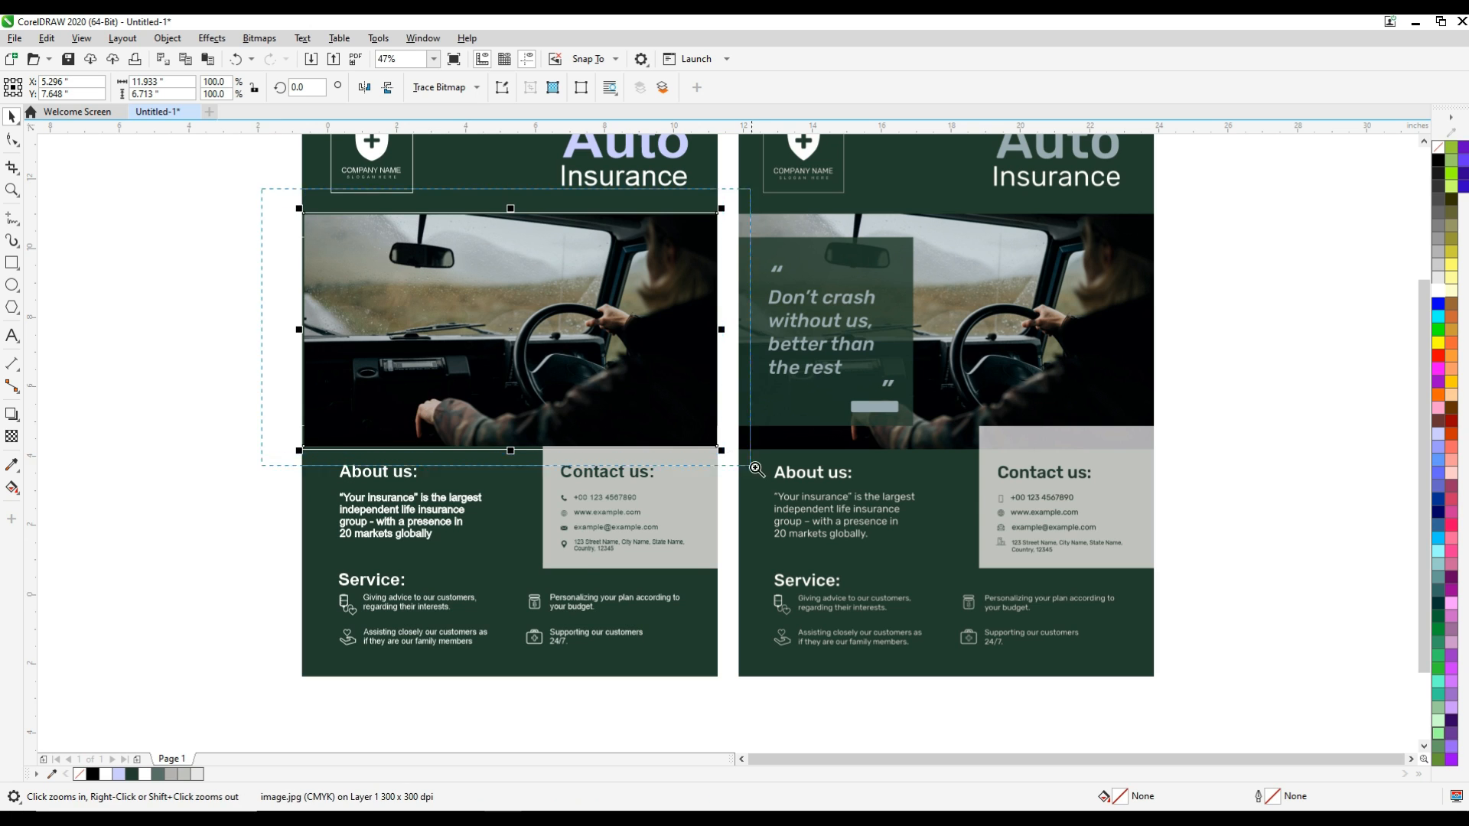
key(shift+F2)
drag(269, 185, 258, 184)
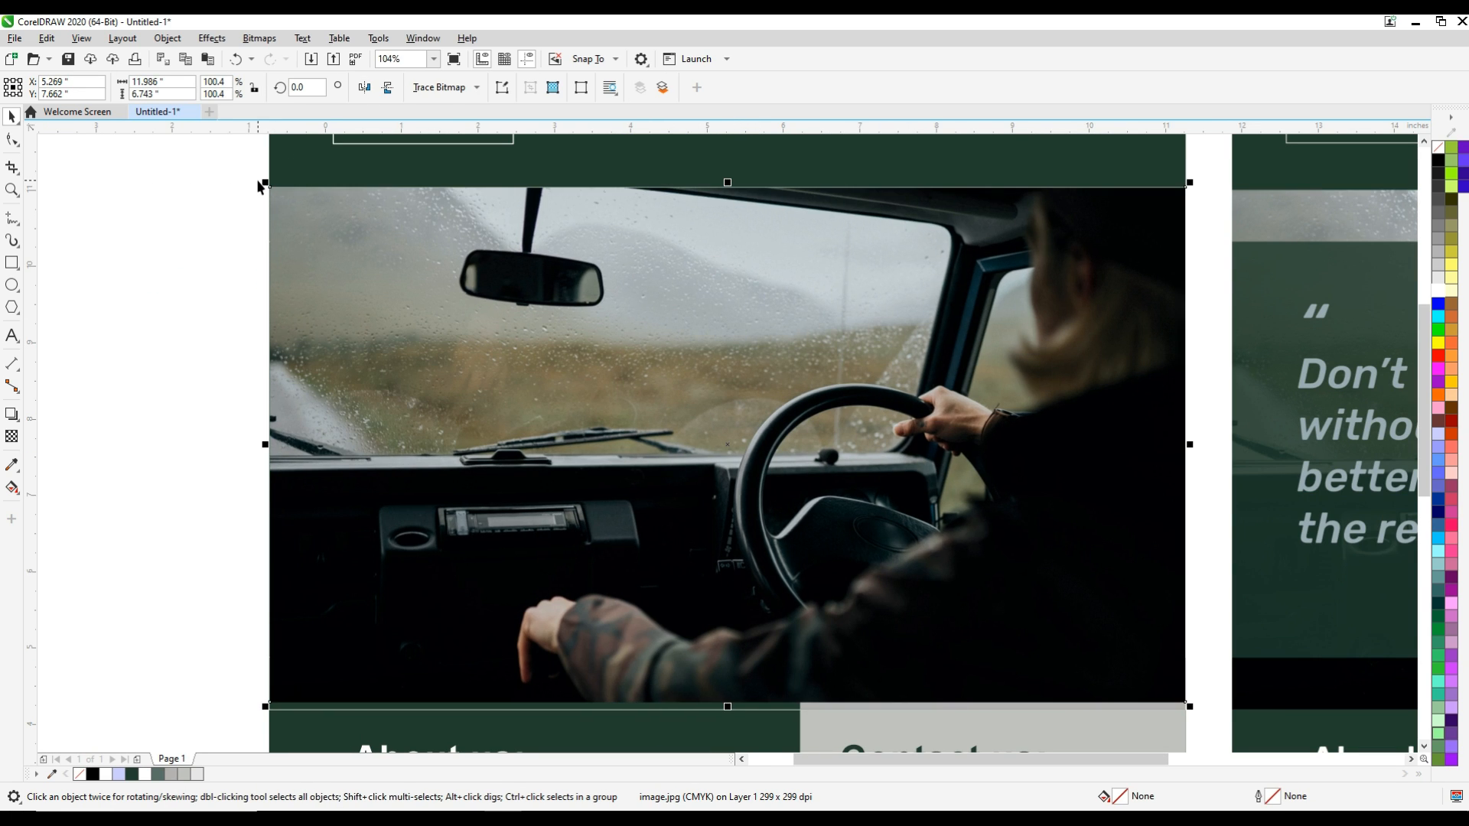
click(435, 710)
key(Delete)
PowerClip the driver photo inside the recreated poster's dark green background rectangle
click(604, 634)
key(alt+j)
key(w)
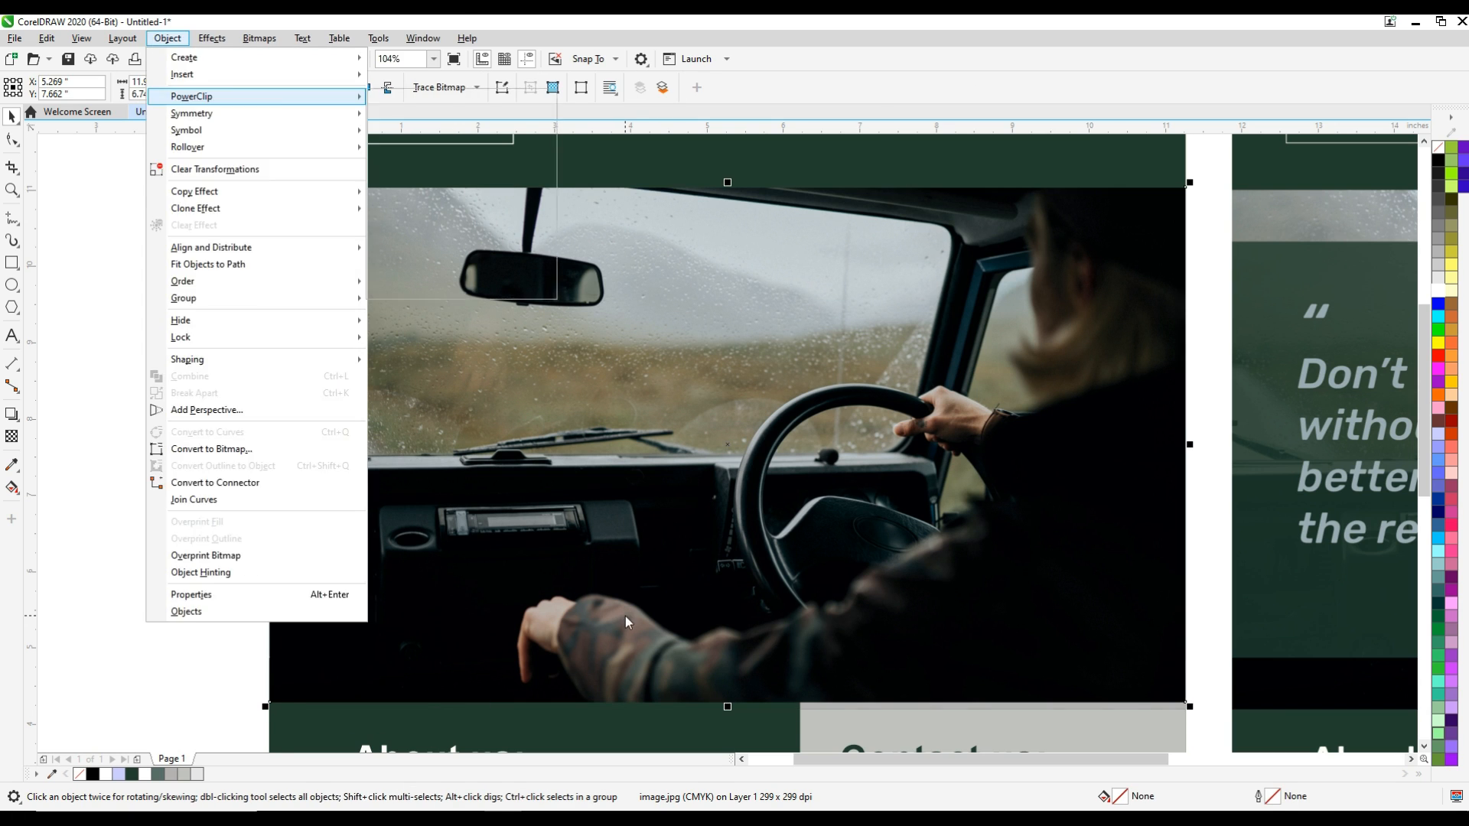
key(p)
click(668, 171)
click(96, 476)
Remove the outline from the semi-transparent green quote panel
click(615, 546)
right_click(1439, 150)
click(1387, 161)
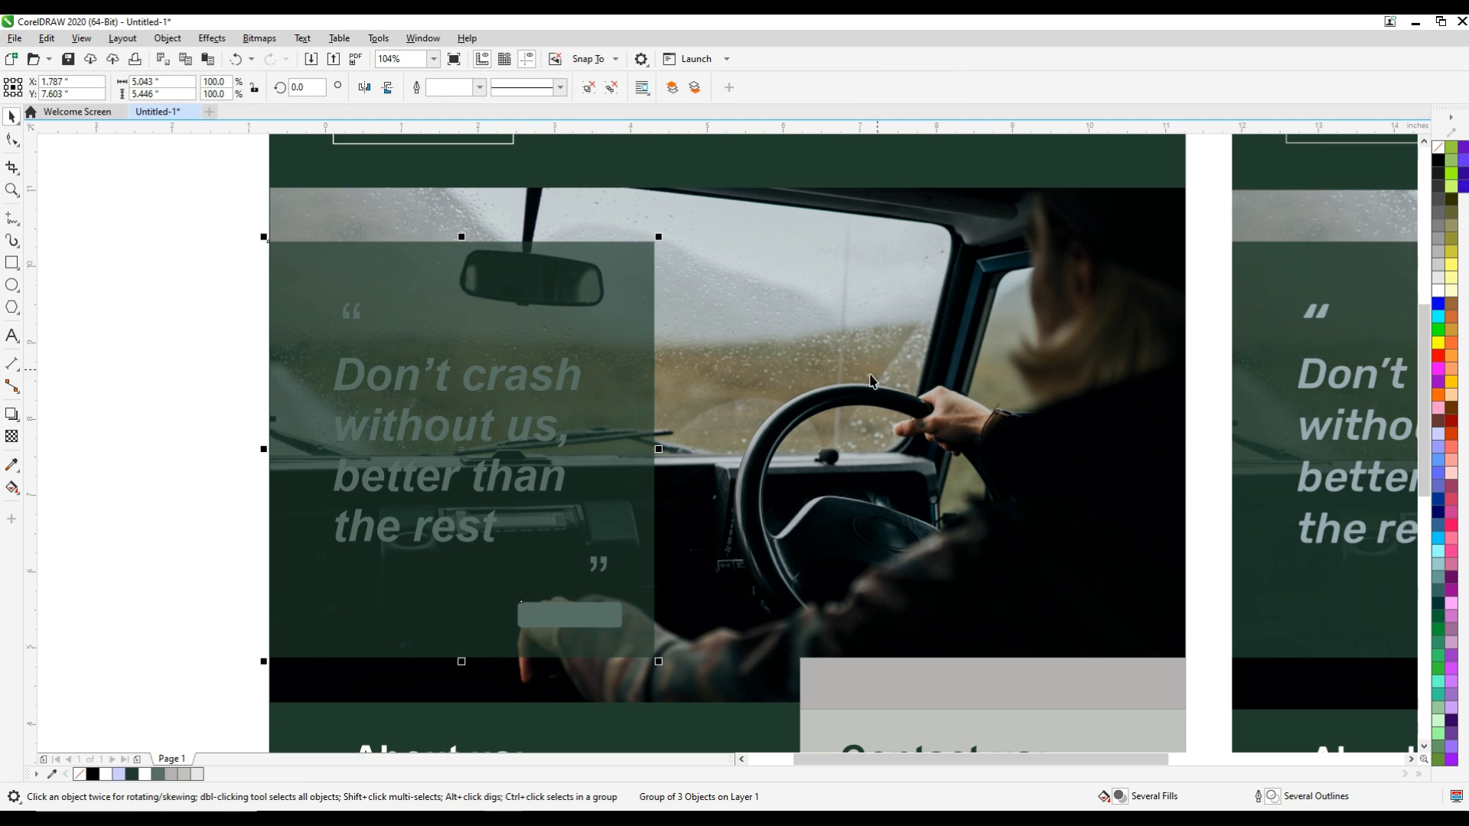
click(180, 455)
Fill the "Don’t crash without us" quote text and its quotation marks with light lavender (RGB 204, 204, 255)
click(498, 390)
ctrl+click(490, 385)
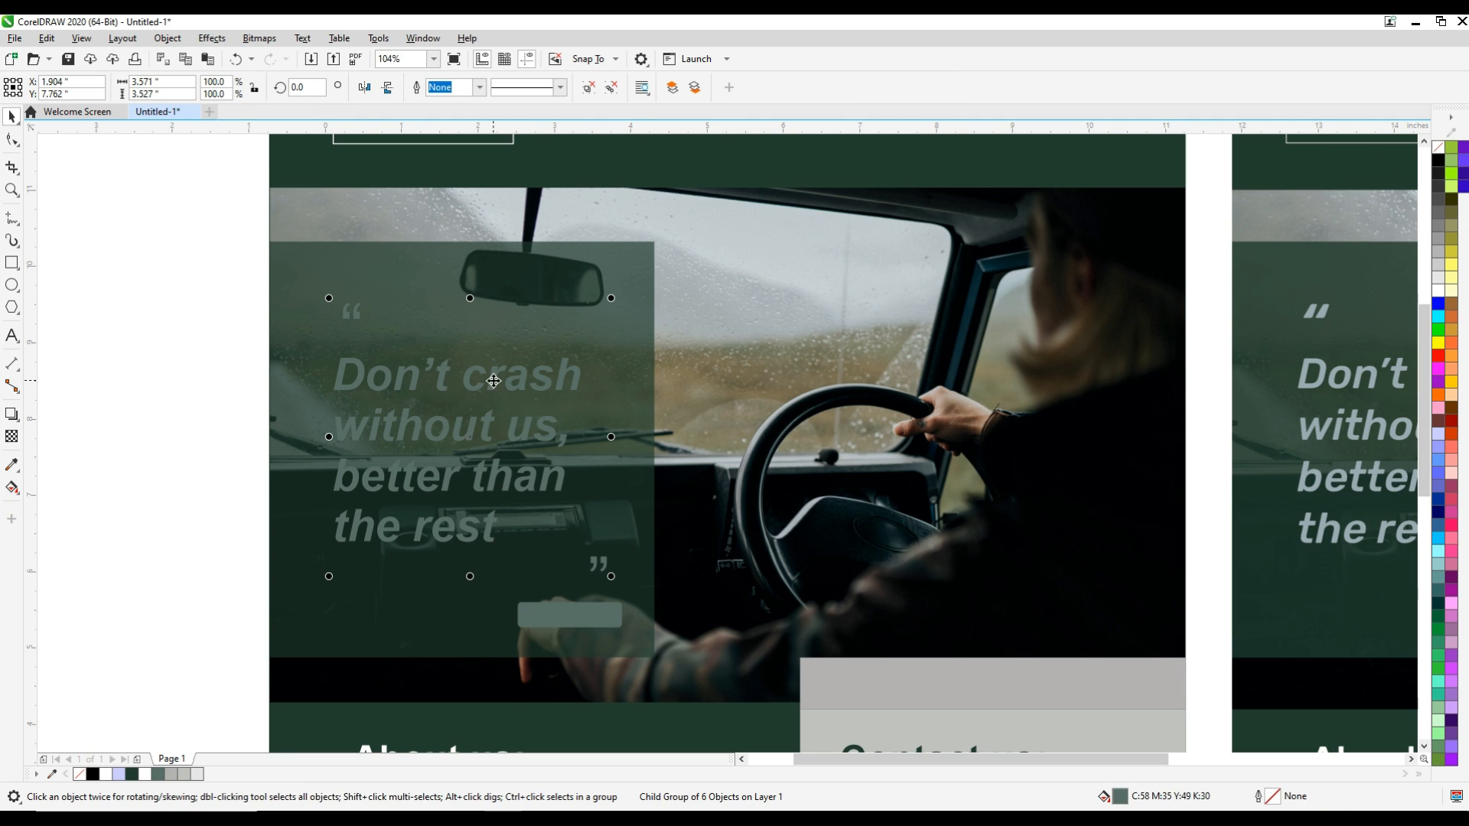
click(1438, 433)
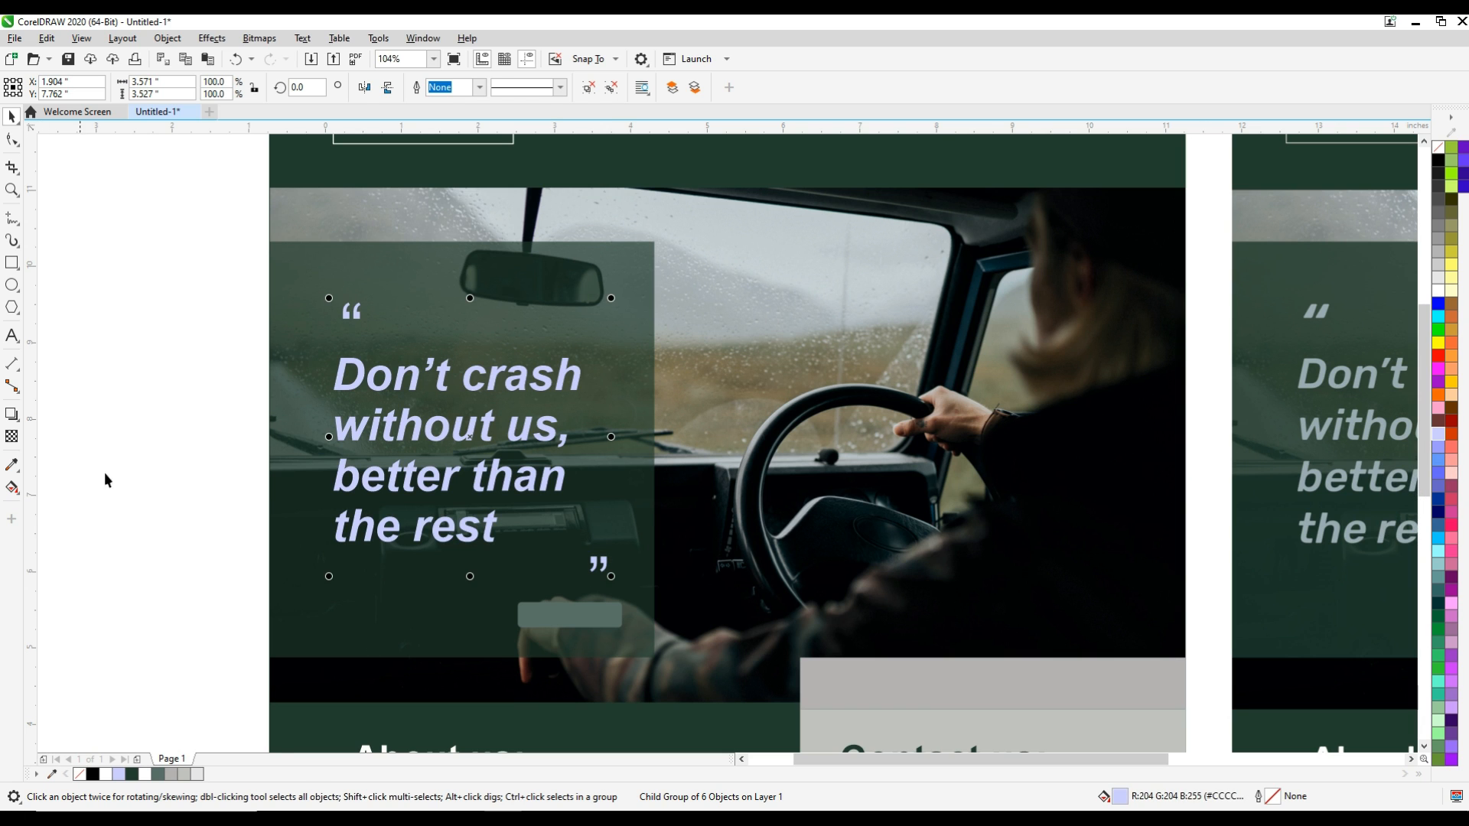
click(132, 453)
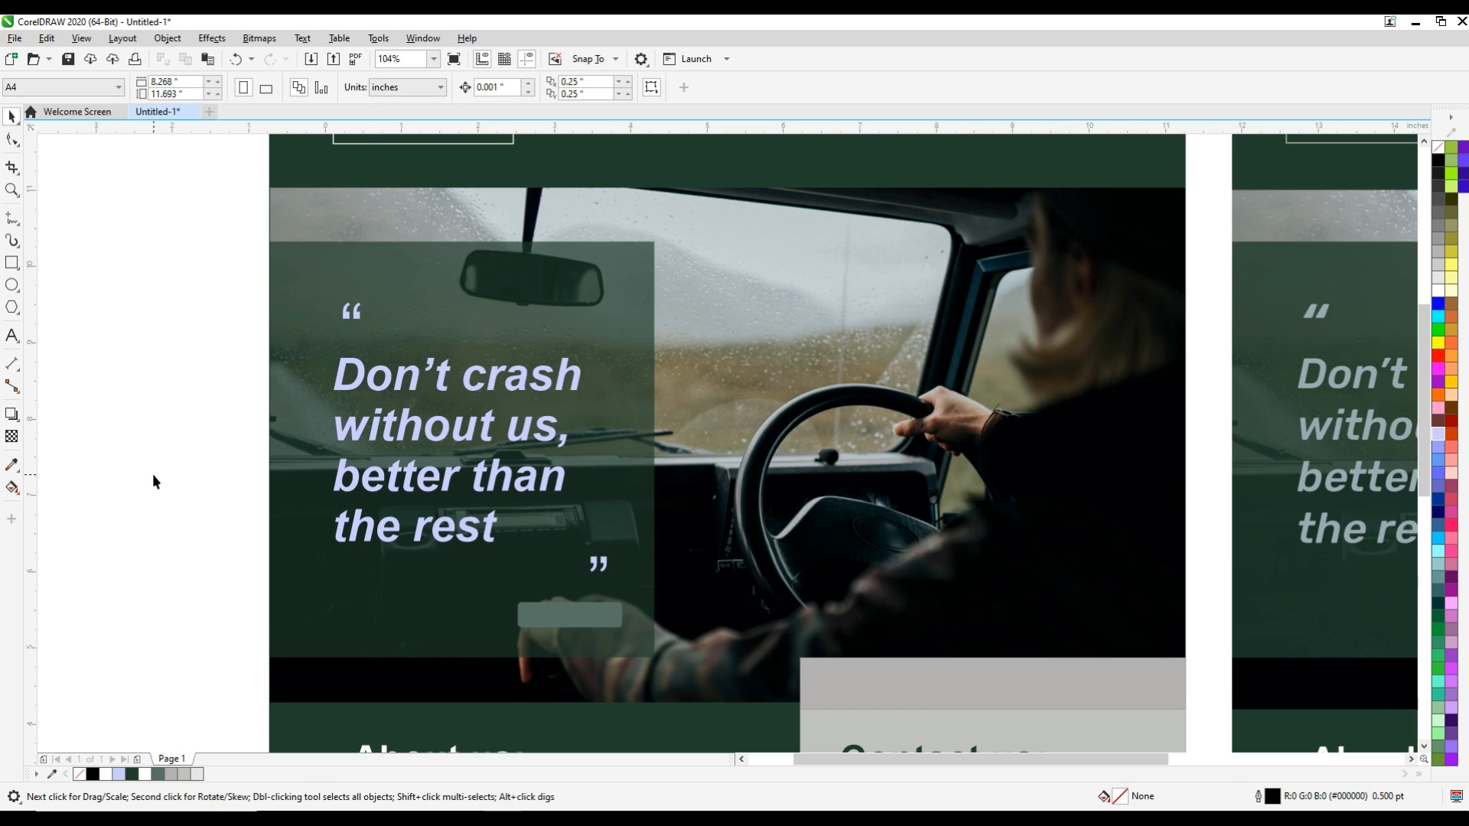
Compare the two posters' photo areas, then edit the PowerClip and stretch the photo downward to a height of about 7.016 in
key(F4)
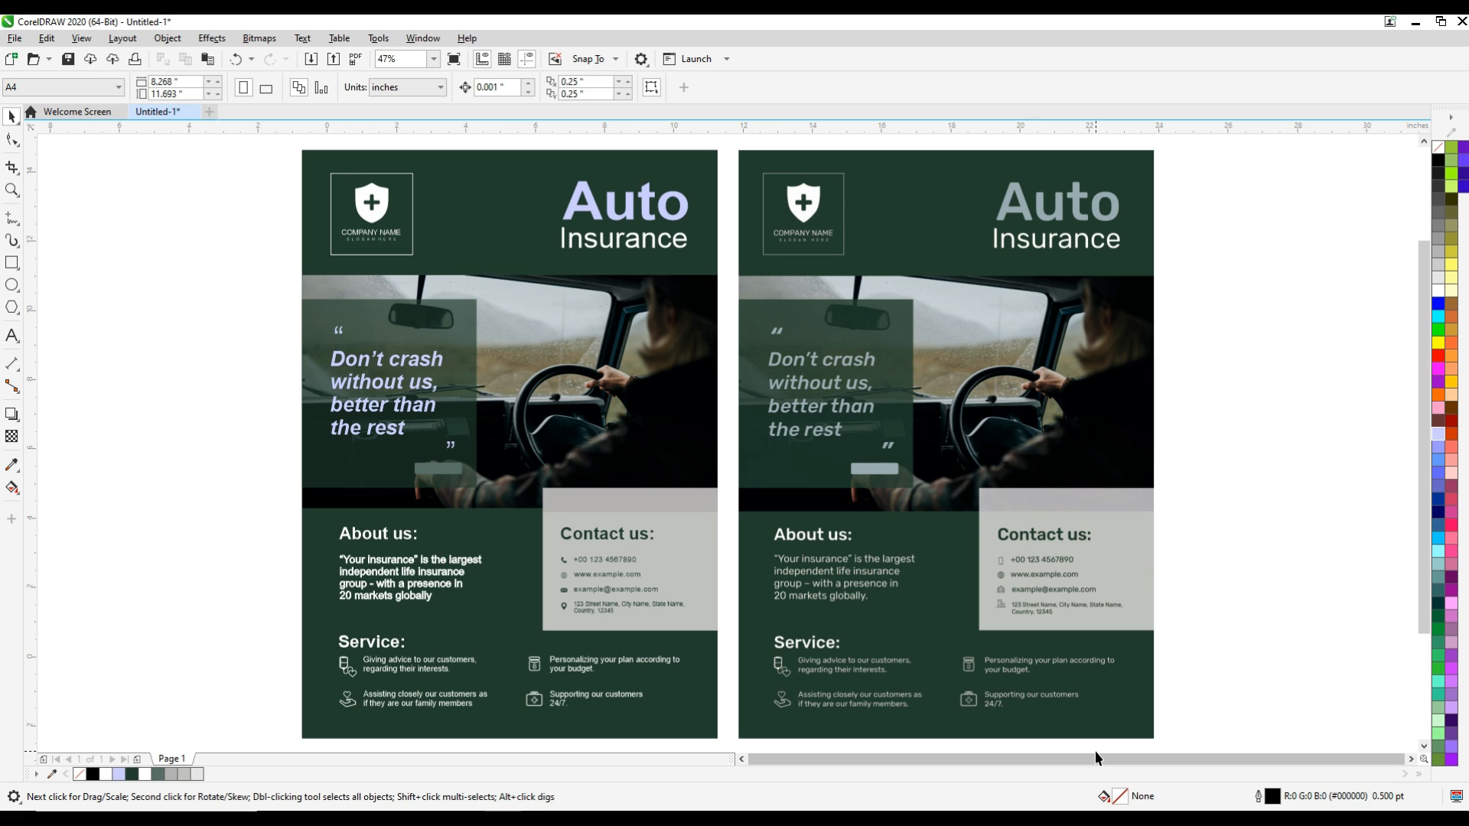
key(F2)
drag(285, 261, 1175, 536)
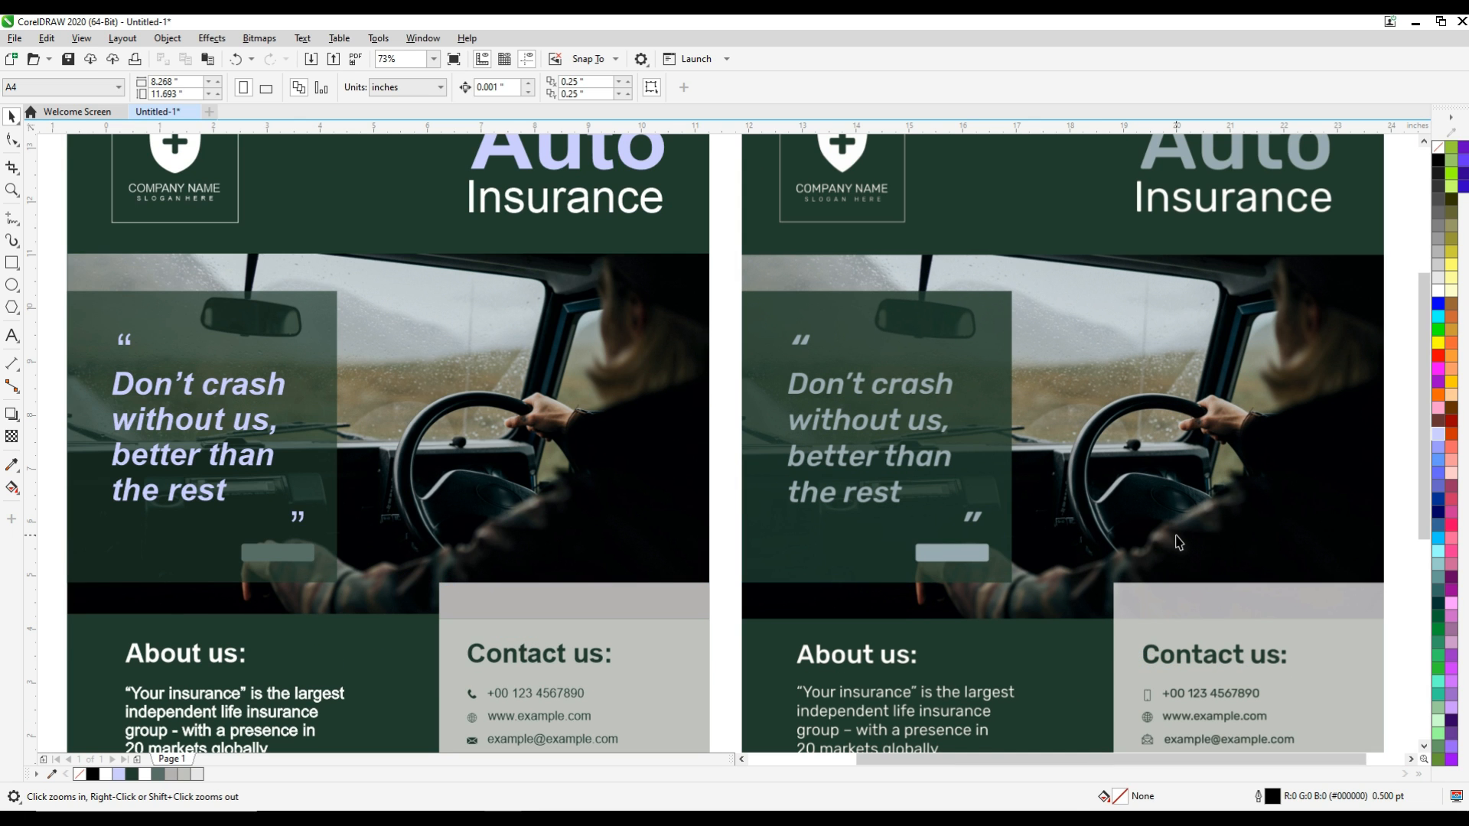
key(F4)
double_click(564, 439)
click(561, 443)
drag(510, 511, 511, 522)
click(69, 150)
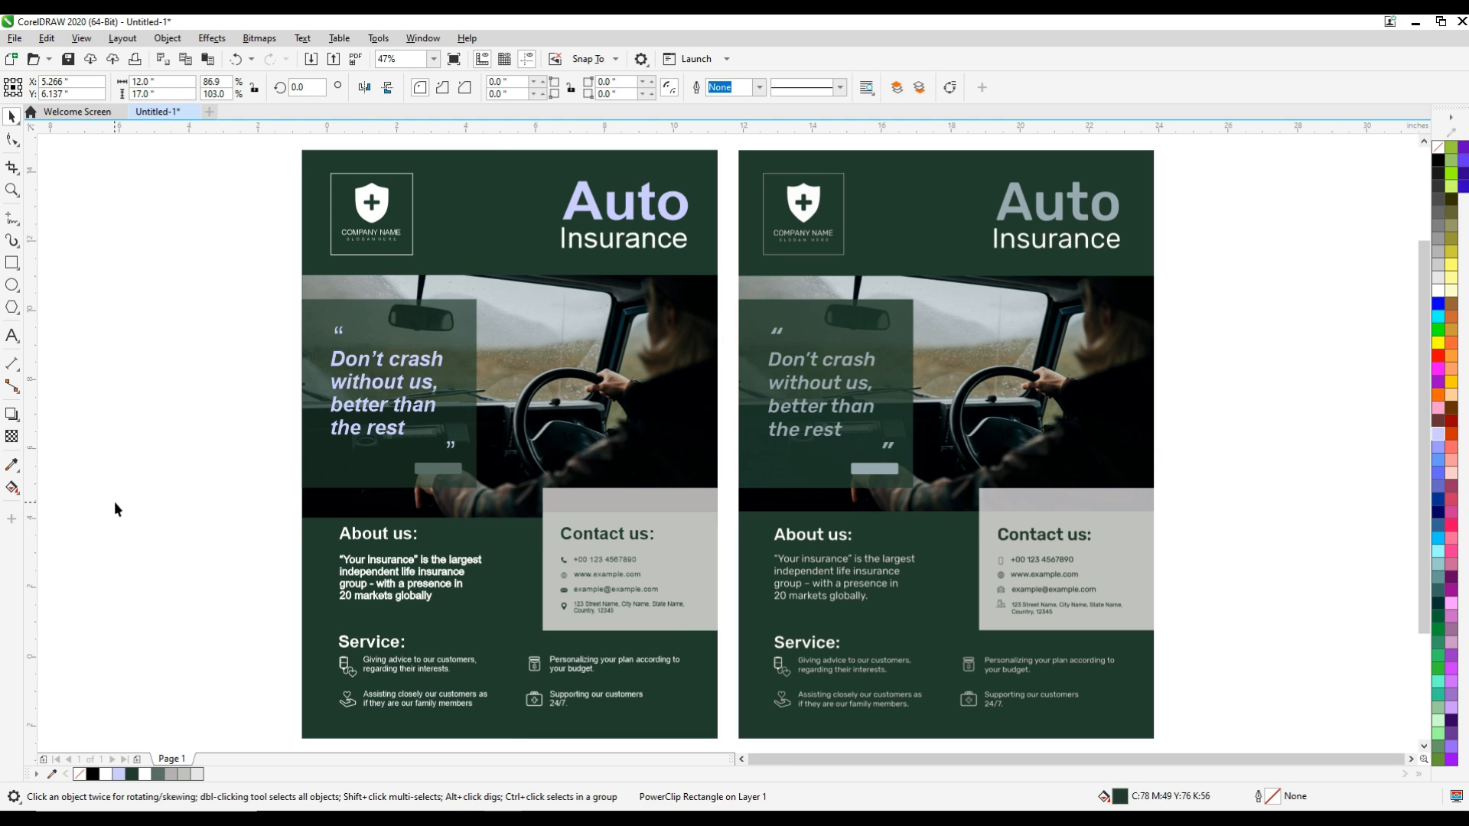
Edit the clipped photo again and adjust its lower edge to the seam beneath the contact panel's grey strip
double_click(517, 461)
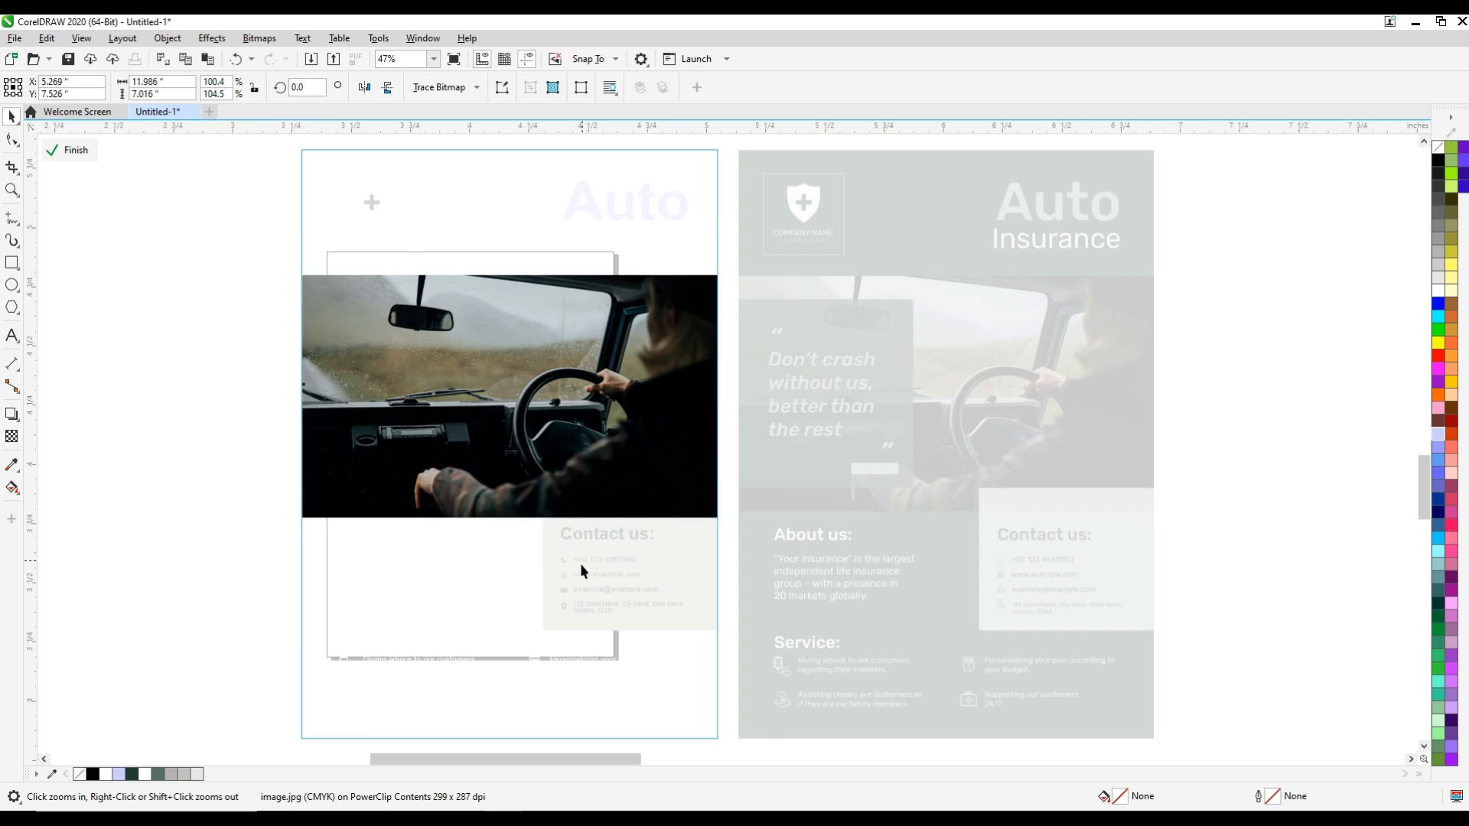
drag(426, 469, 581, 562)
mouse_move(771, 464)
mouse_down()
mouse_move(772, 428)
mouse_move(774, 445)
mouse_up()
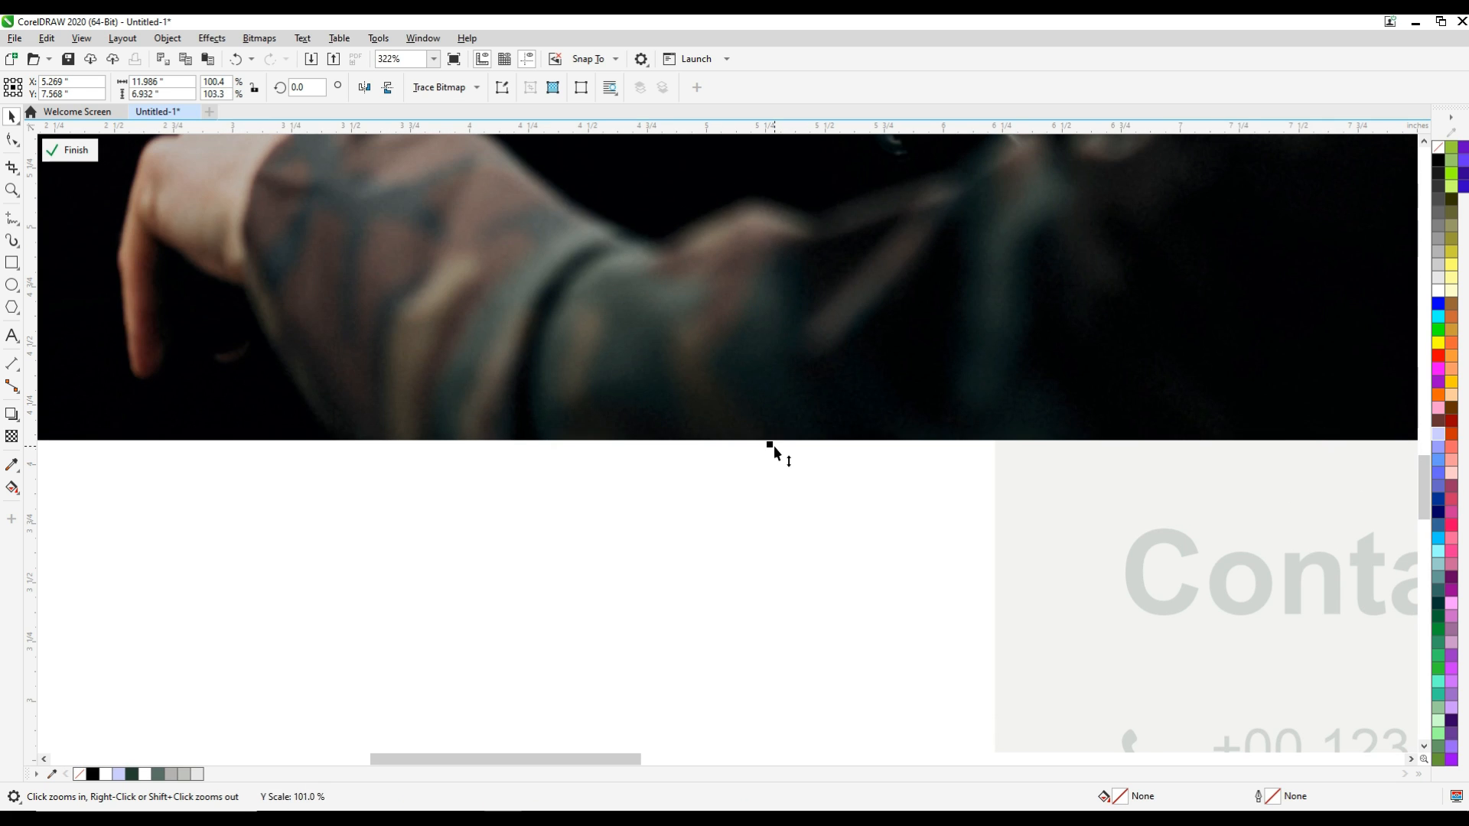
click(75, 155)
click(75, 154)
click(612, 371)
drag(771, 449, 770, 420)
click(73, 152)
Nudge the whole contact panel vertically until the seam below its grey strip lines up with the photo's lower edge
key(F2)
drag(955, 400, 1012, 443)
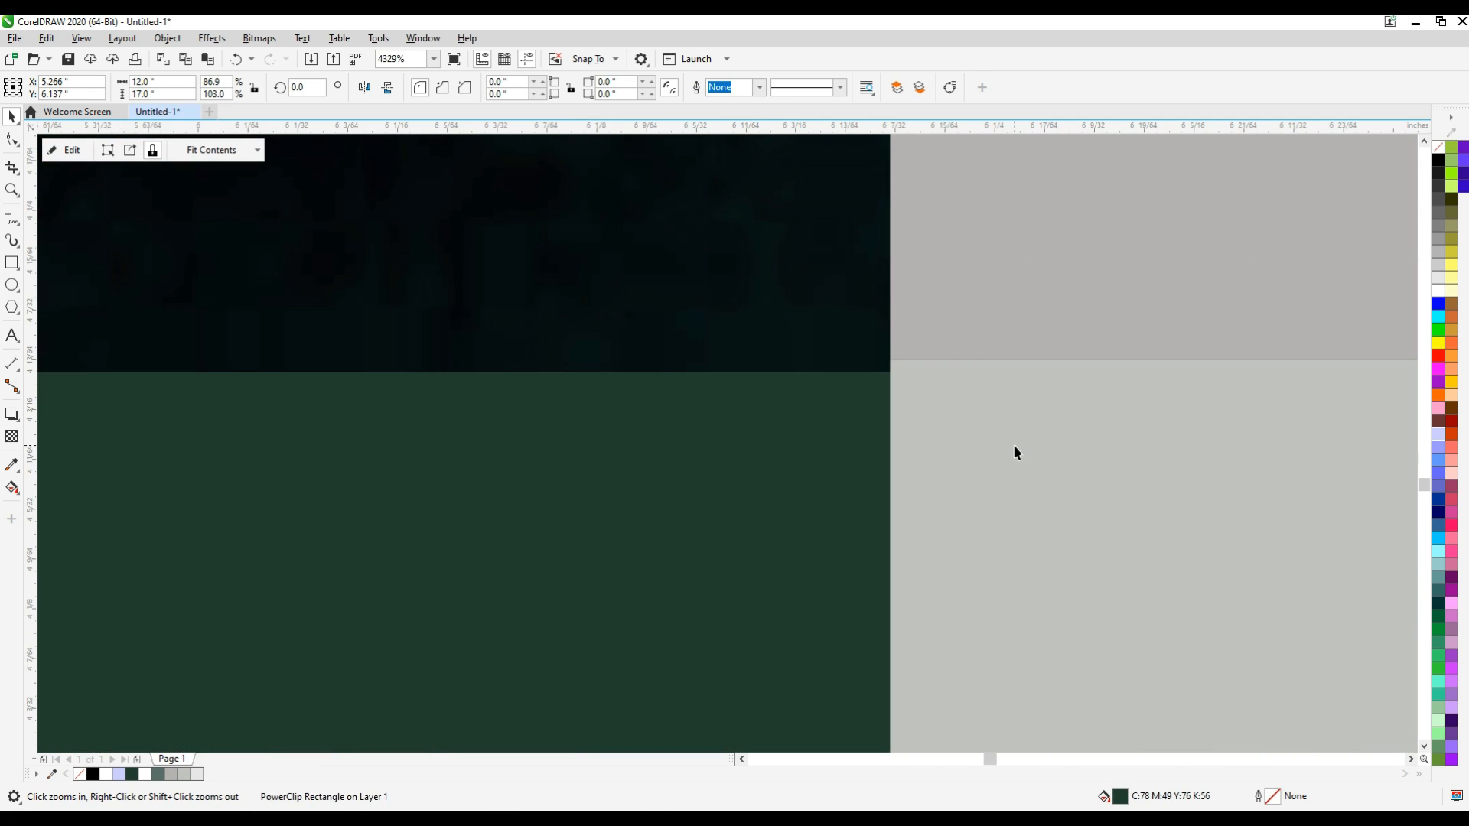
click(996, 328)
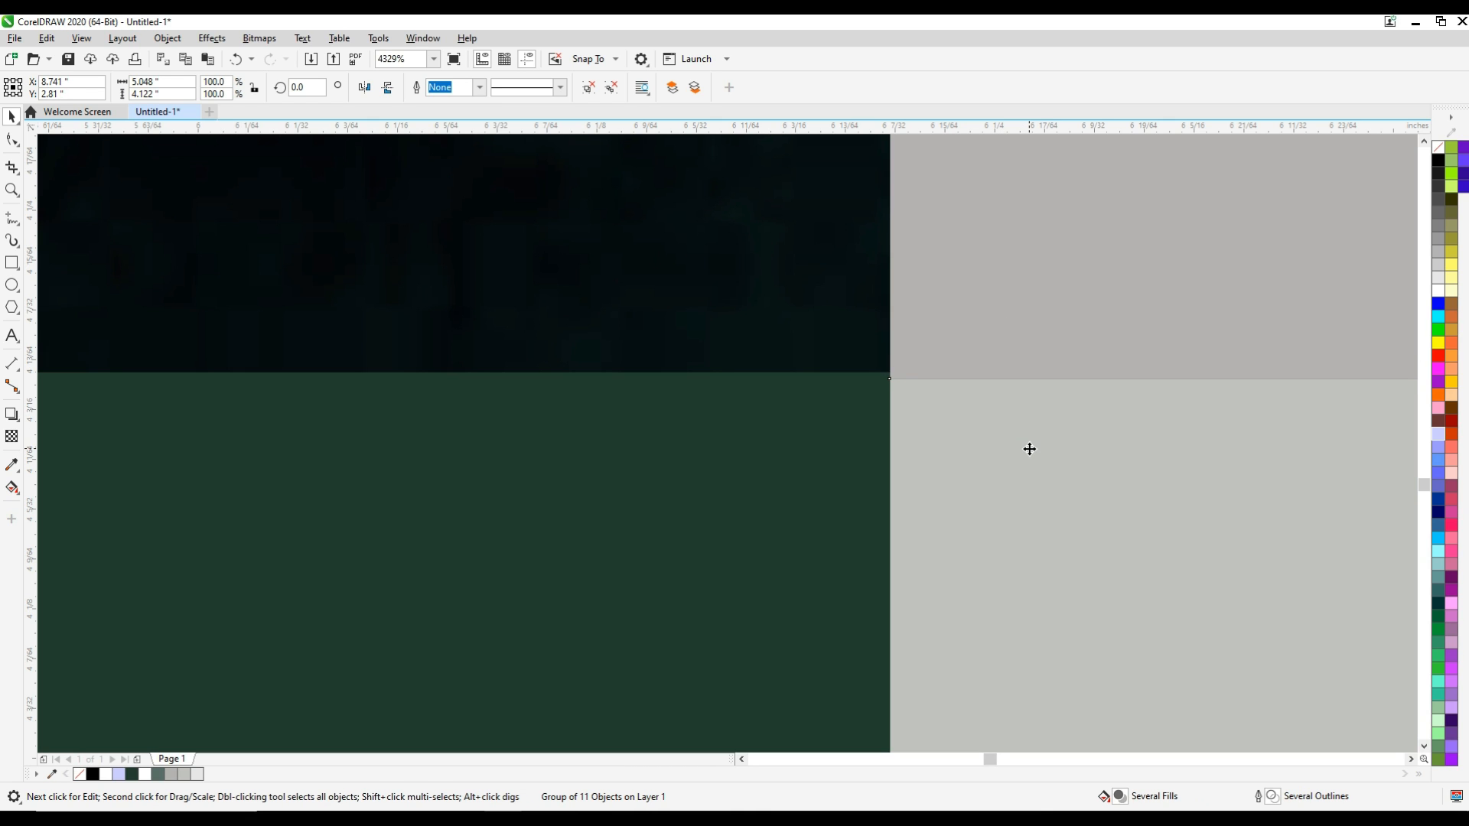
drag(1013, 444, 1013, 438)
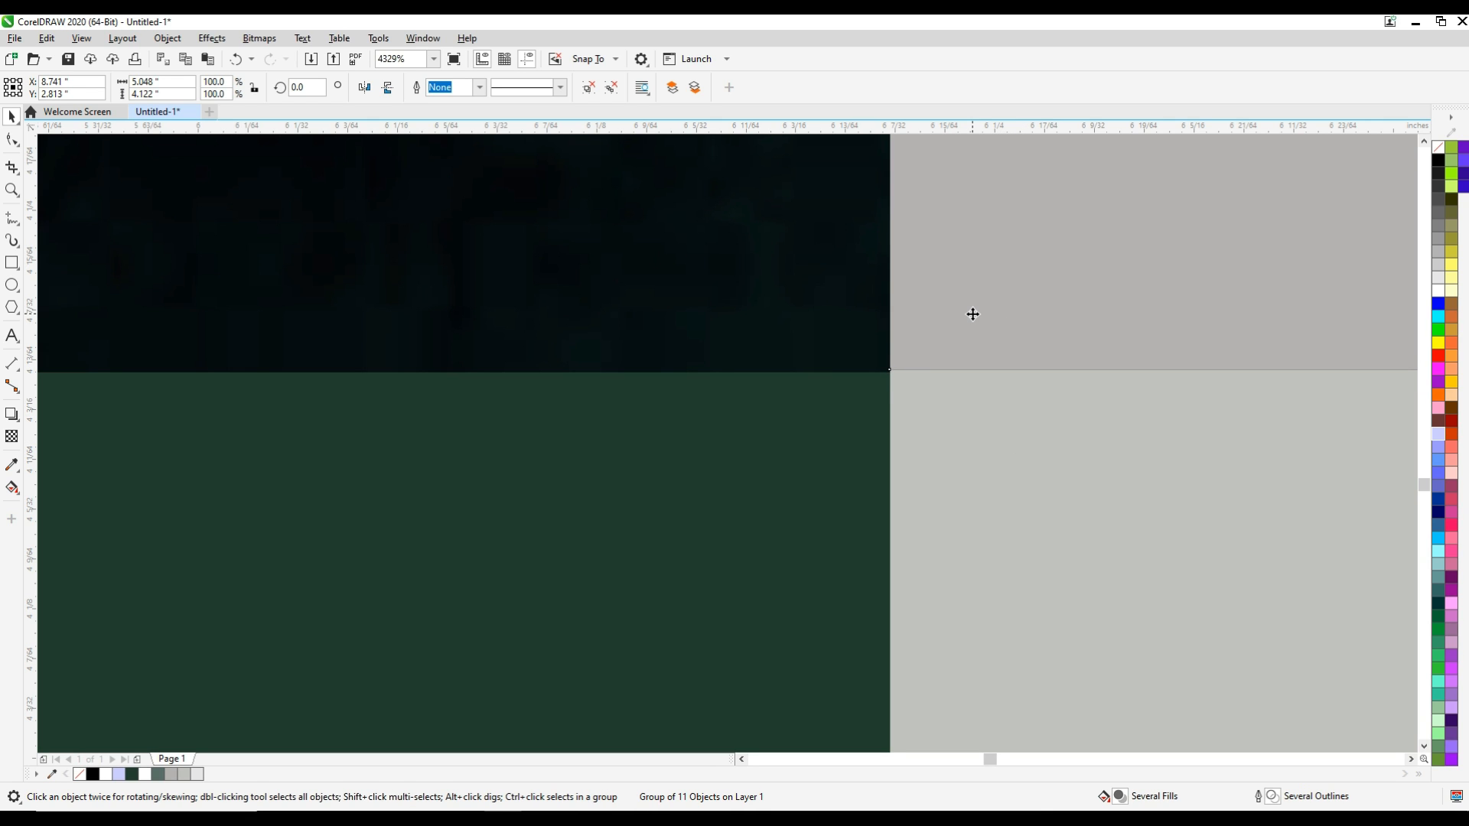
key(Up)
key(Up)
key(Up)
key(Up)
key(Down)
key(Down)
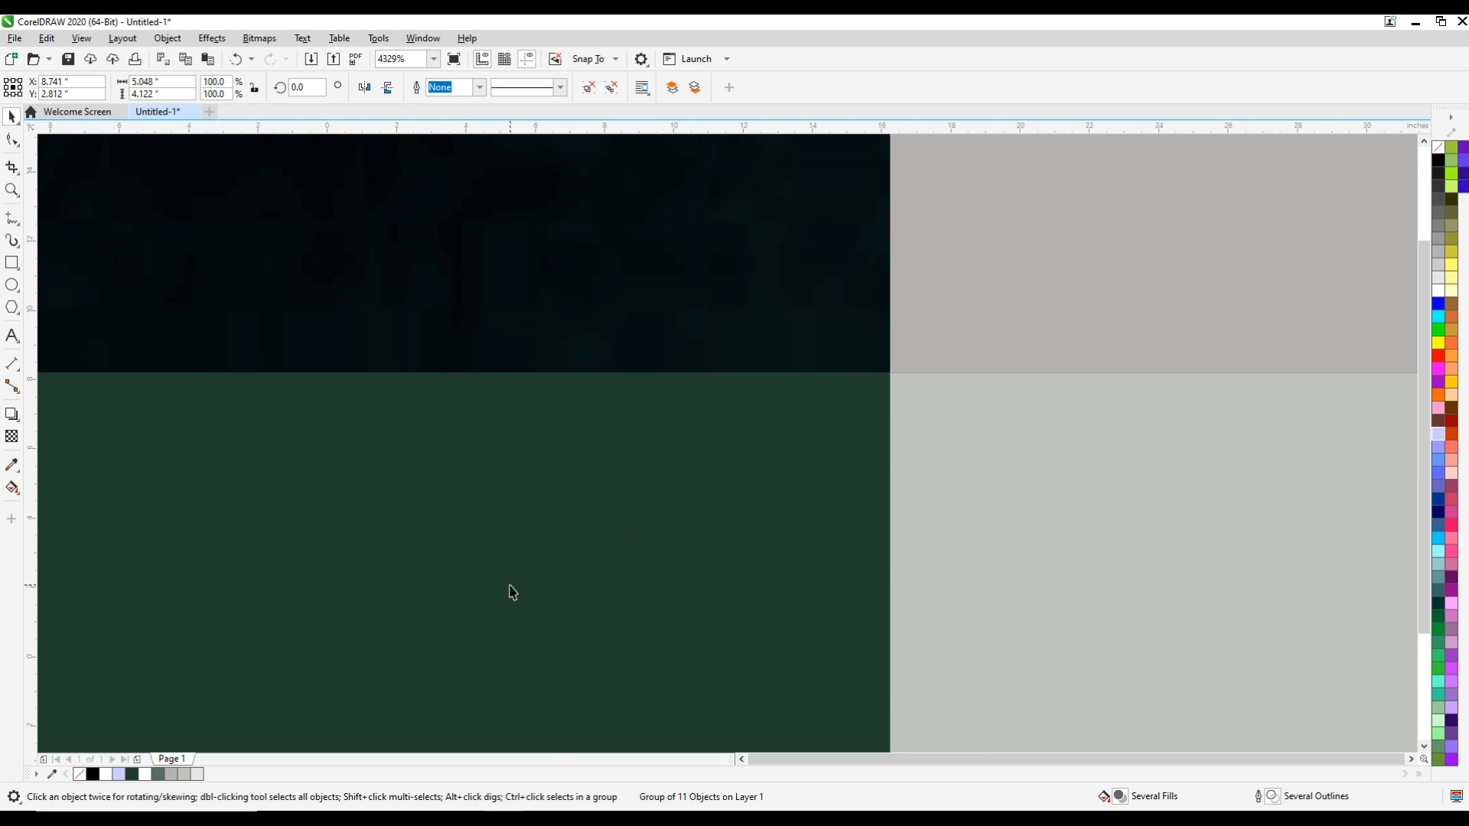
key(F4)
click(190, 501)
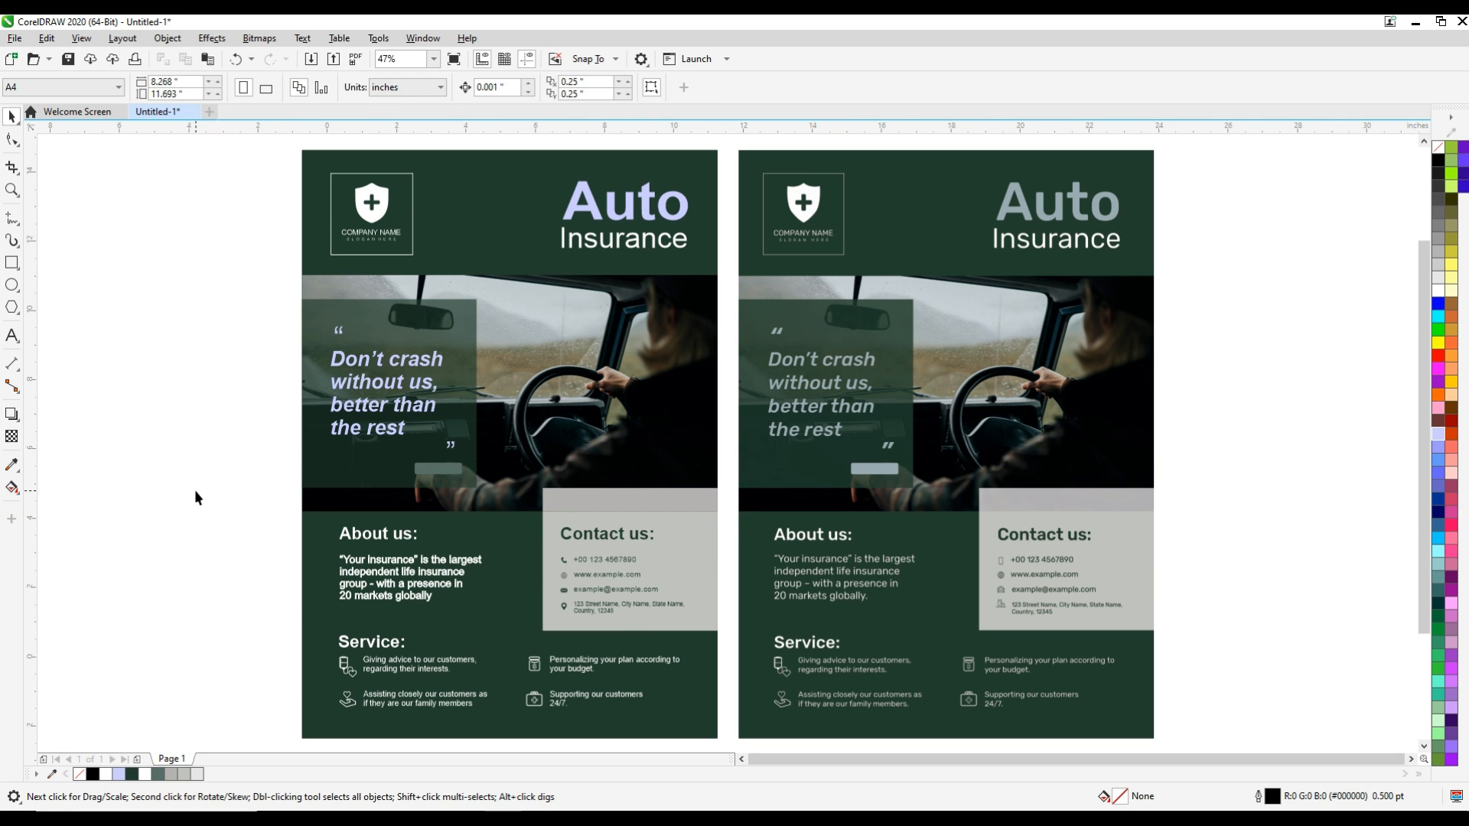
Compare the recreated poster side by side with the sample in full-screen preview
key(F2)
drag(286, 145, 1159, 746)
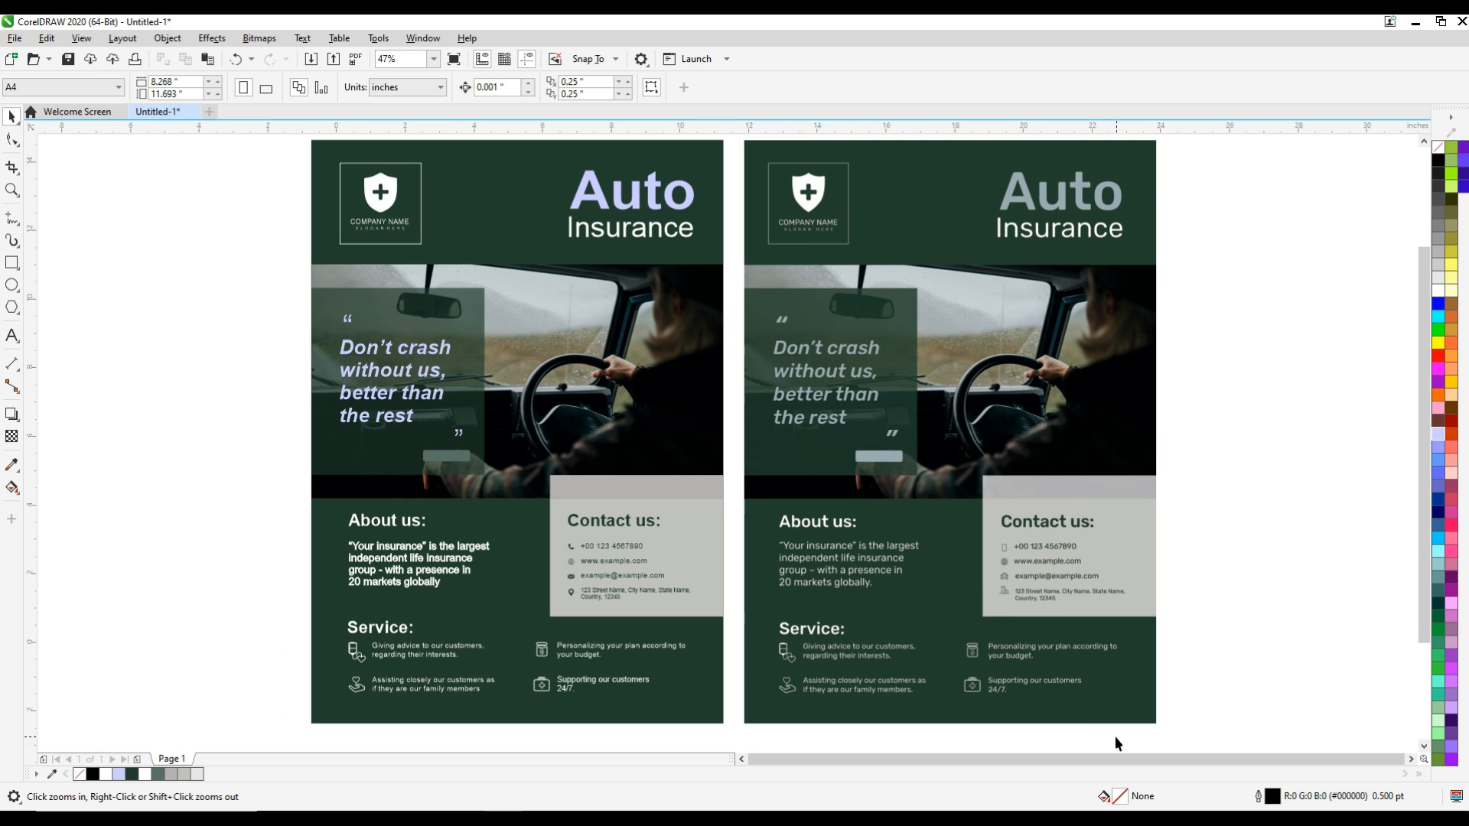
key(F9)
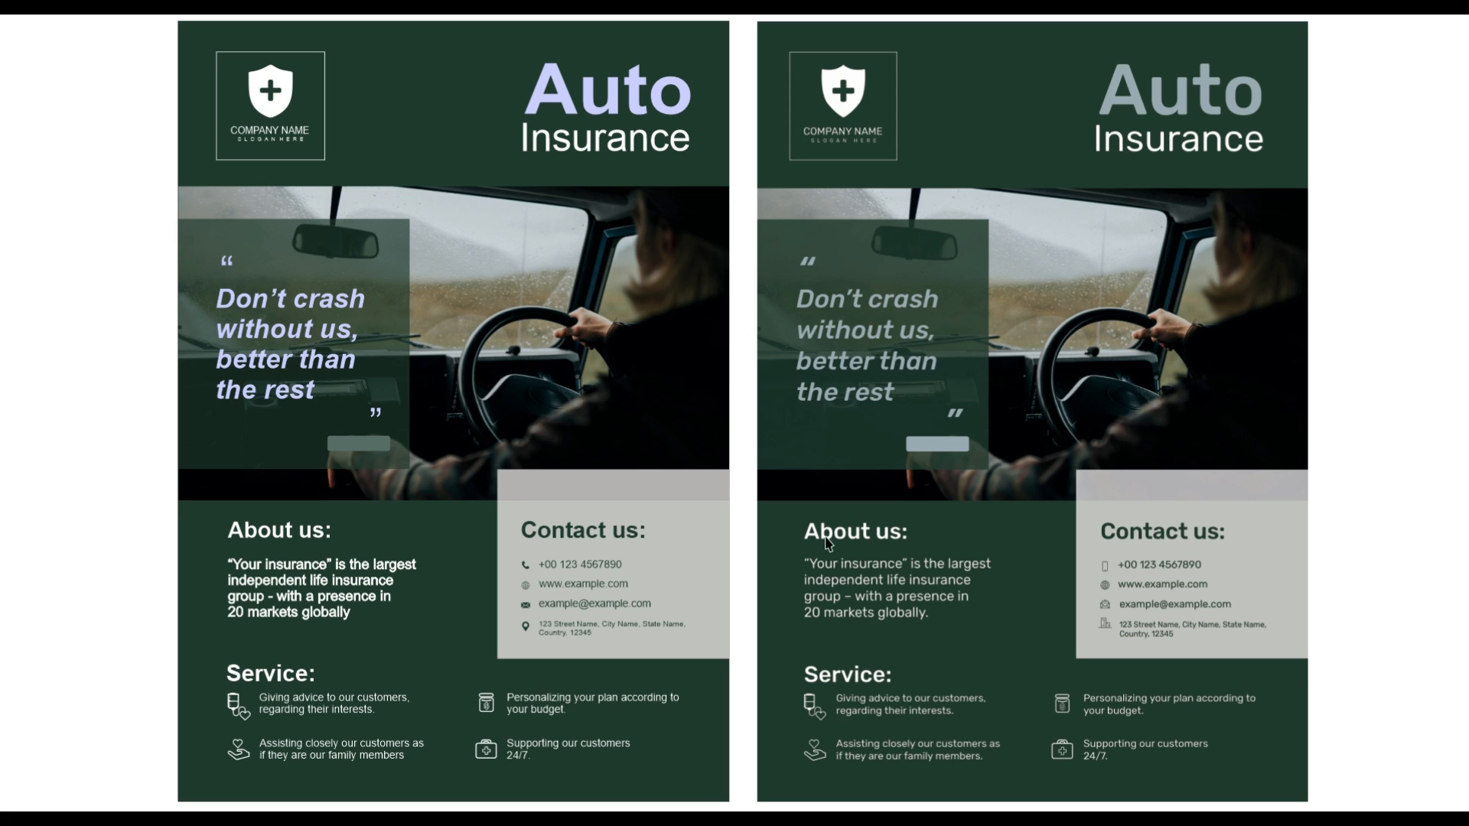
click(121, 261)
right_click(123, 262)
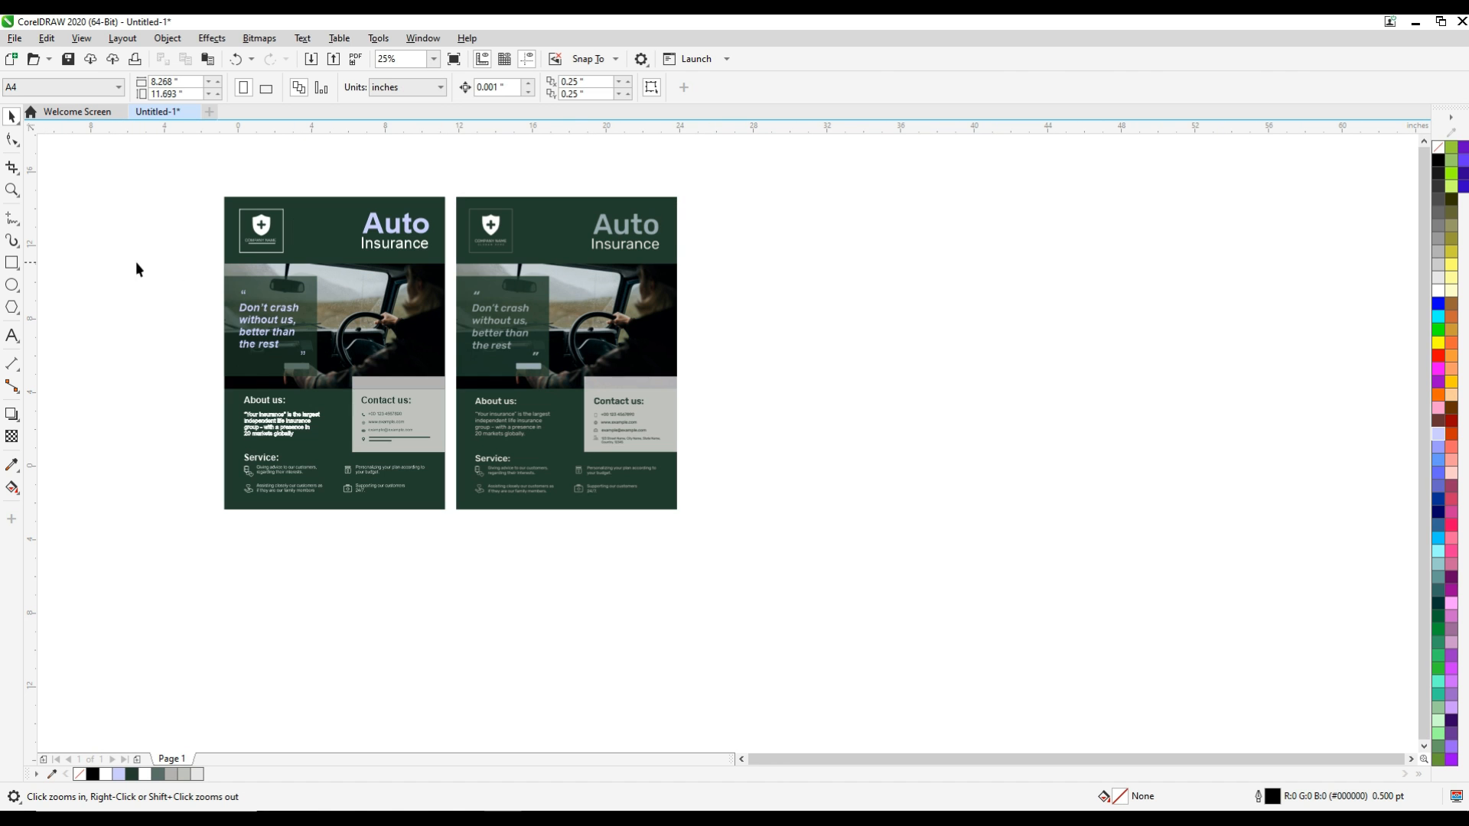
key(space)
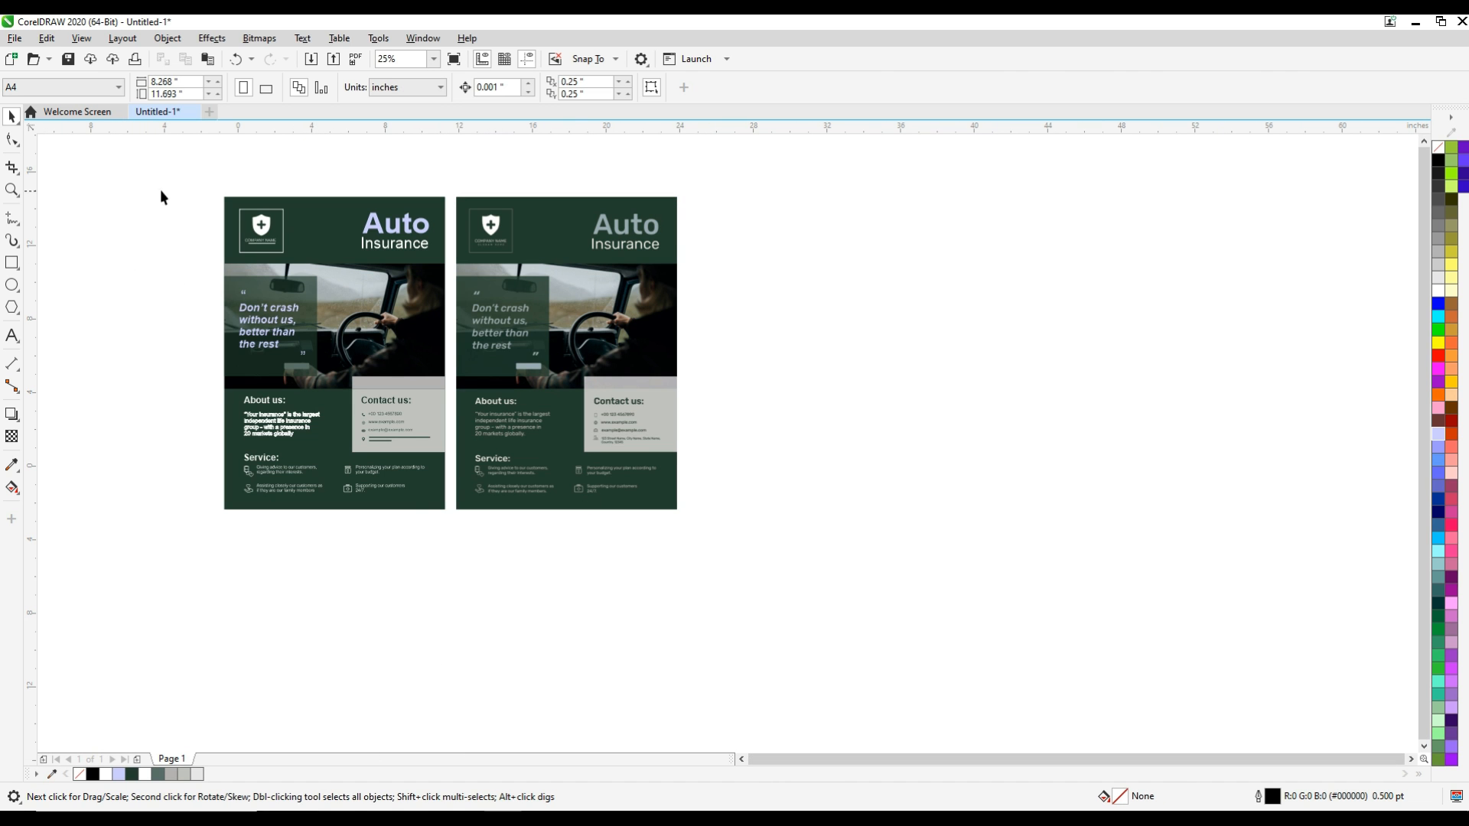
Duplicate the complete recreated poster and place the copy beyond the sample poster, with a small gap between them
drag(364, 418, 452, 528)
drag(336, 373, 798, 368)
click(1111, 500)
Fill the duplicated poster's background with blue (RGB 0, 51, 153)
key(F2)
drag(643, 183, 978, 527)
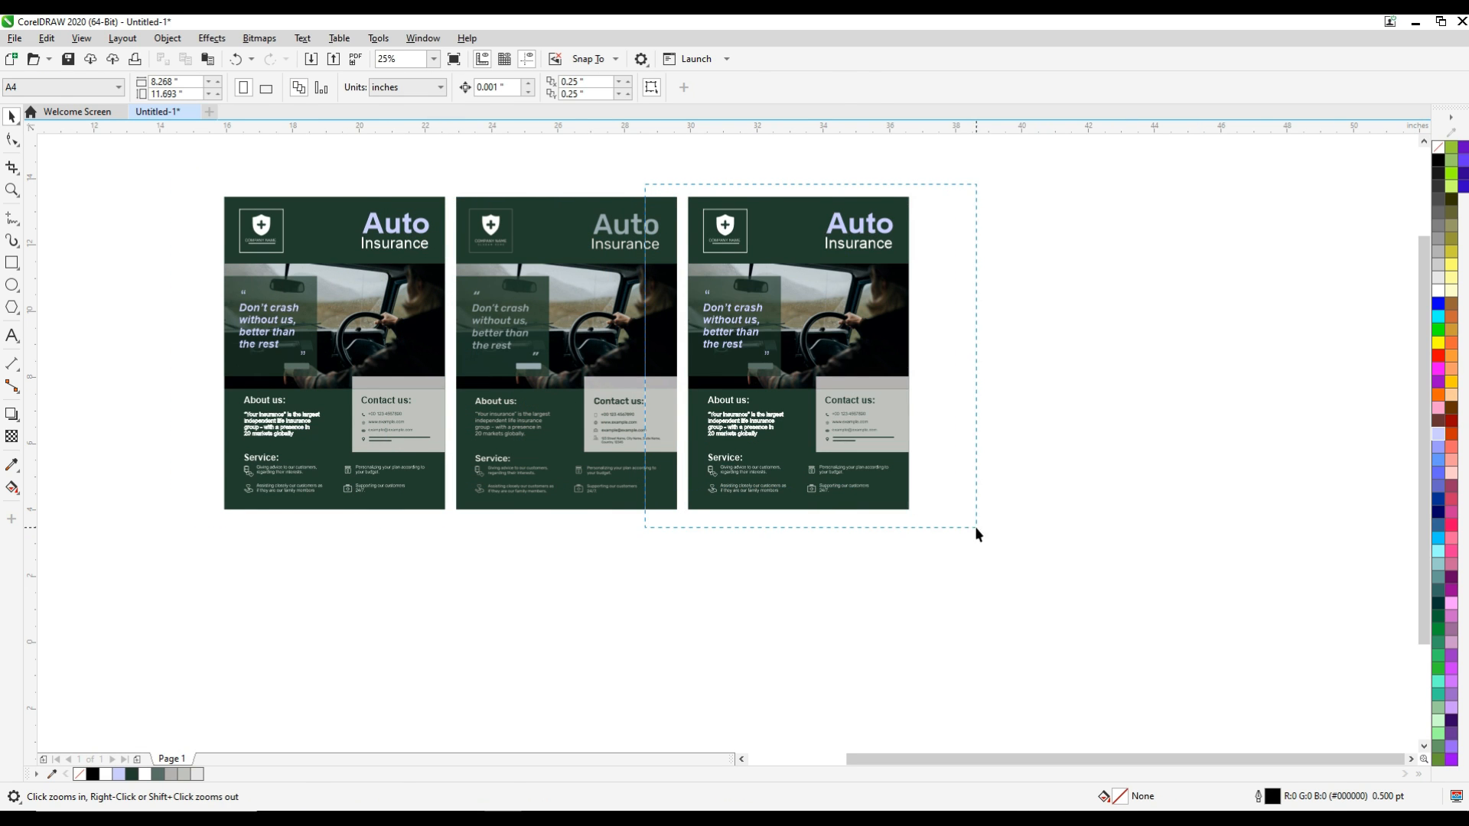
click(703, 211)
click(1438, 501)
Fill the "Auto" title on the duplicated poster with Deep Yellow (#FFCC00)
click(970, 177)
drag(971, 177, 715, 268)
click(851, 214)
click(858, 225)
click(1451, 381)
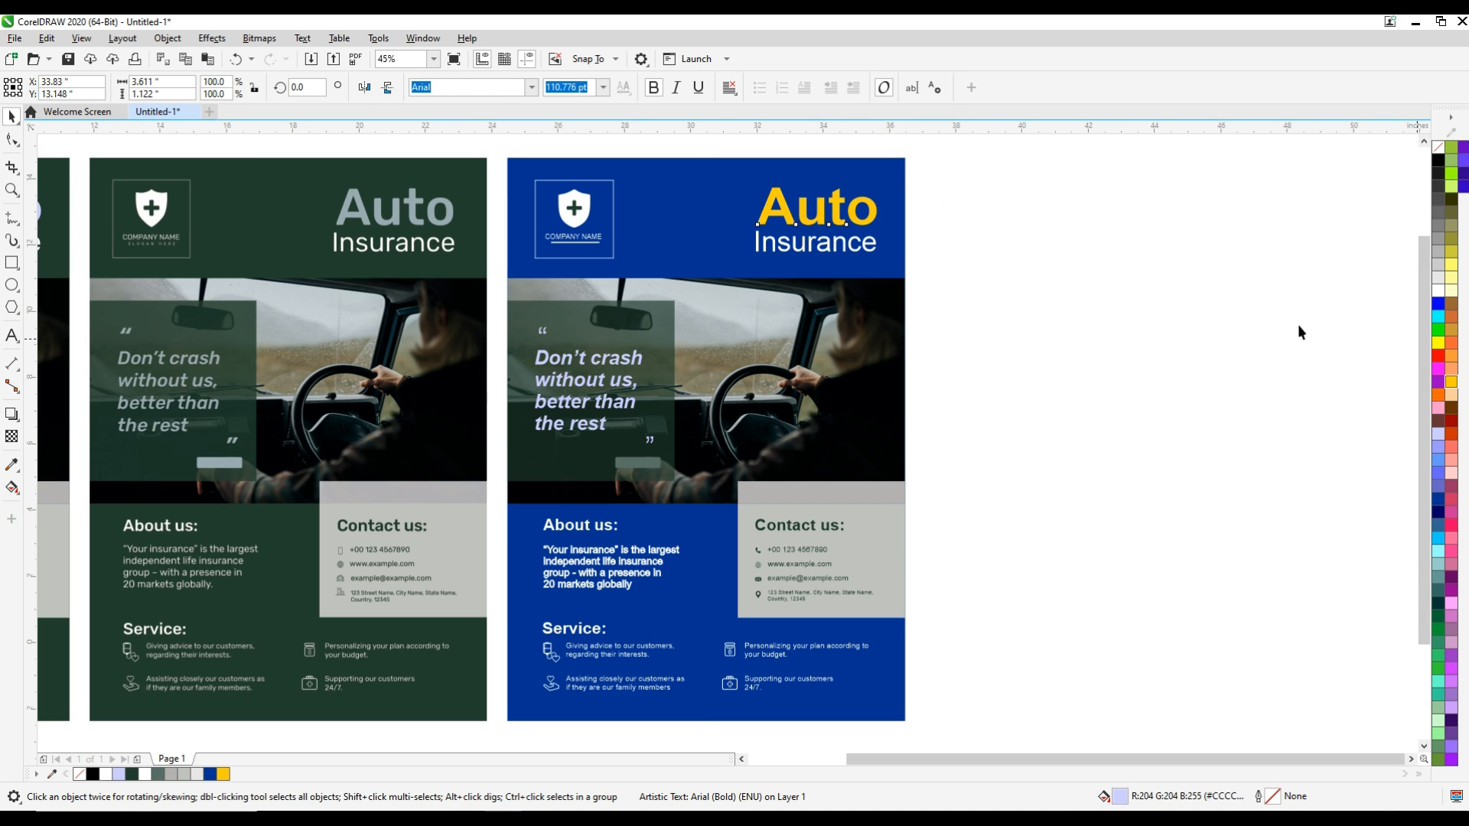
Fill the duplicate's "Don’t crash without us" quote group, including its quotation marks, with Deep Yellow
drag(492, 150, 620, 270)
click(595, 369)
ctrl+click(596, 367)
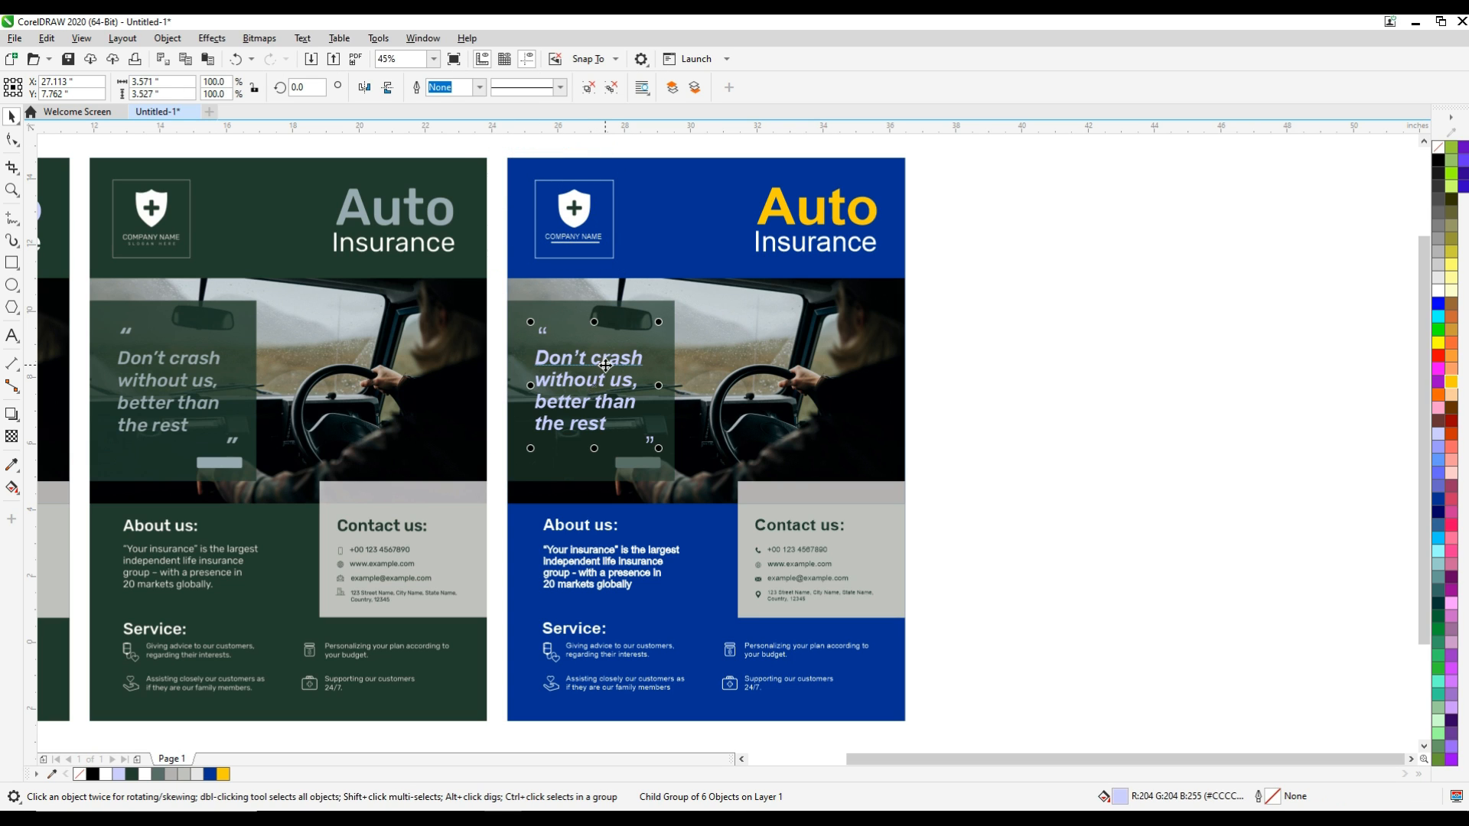
click(1453, 383)
click(1223, 410)
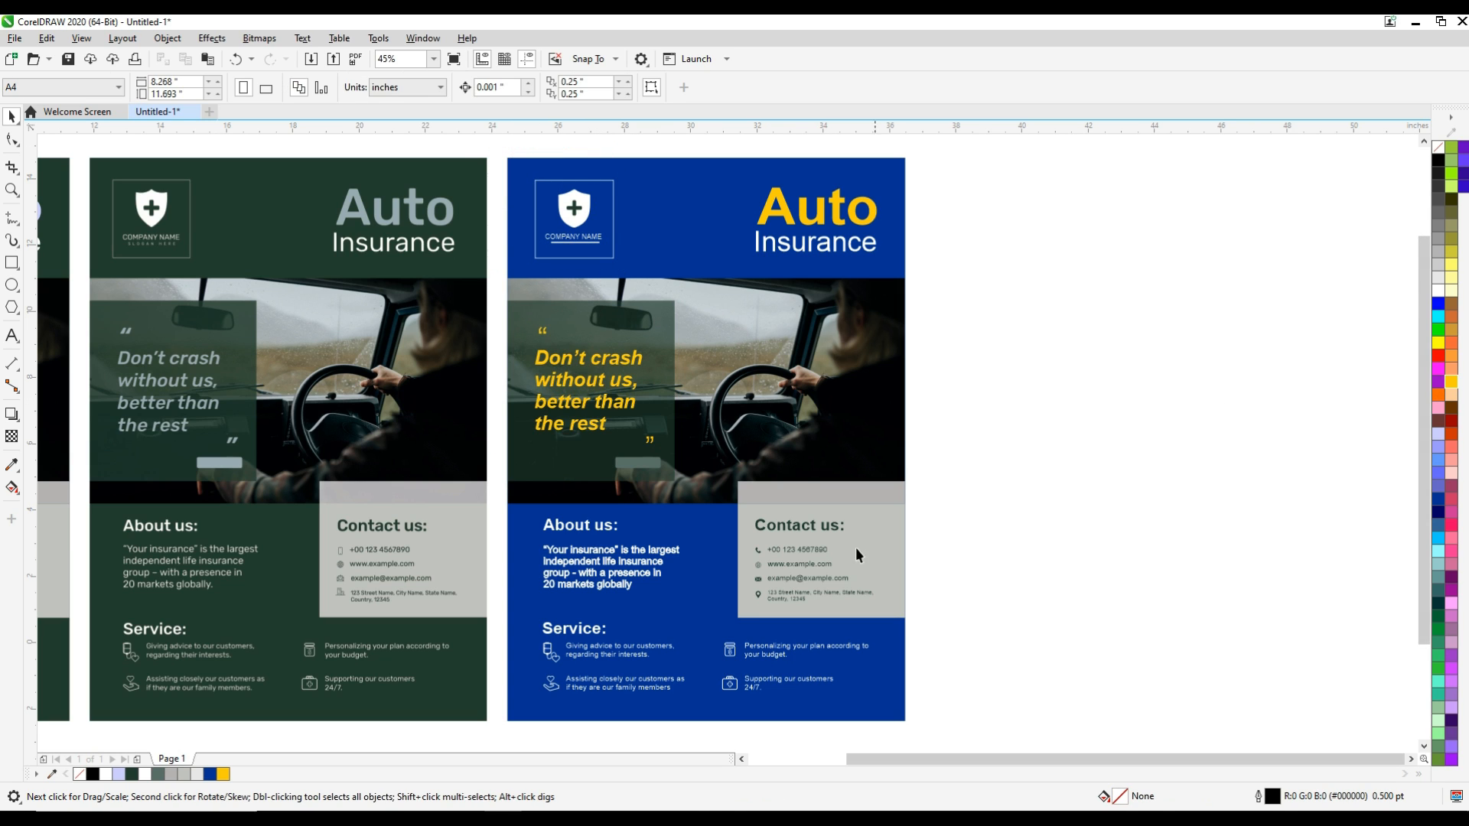
Fill the strip above the duplicate's contact panel with Deep Yellow
click(862, 501)
ctrl+click(861, 497)
click(1453, 383)
click(941, 595)
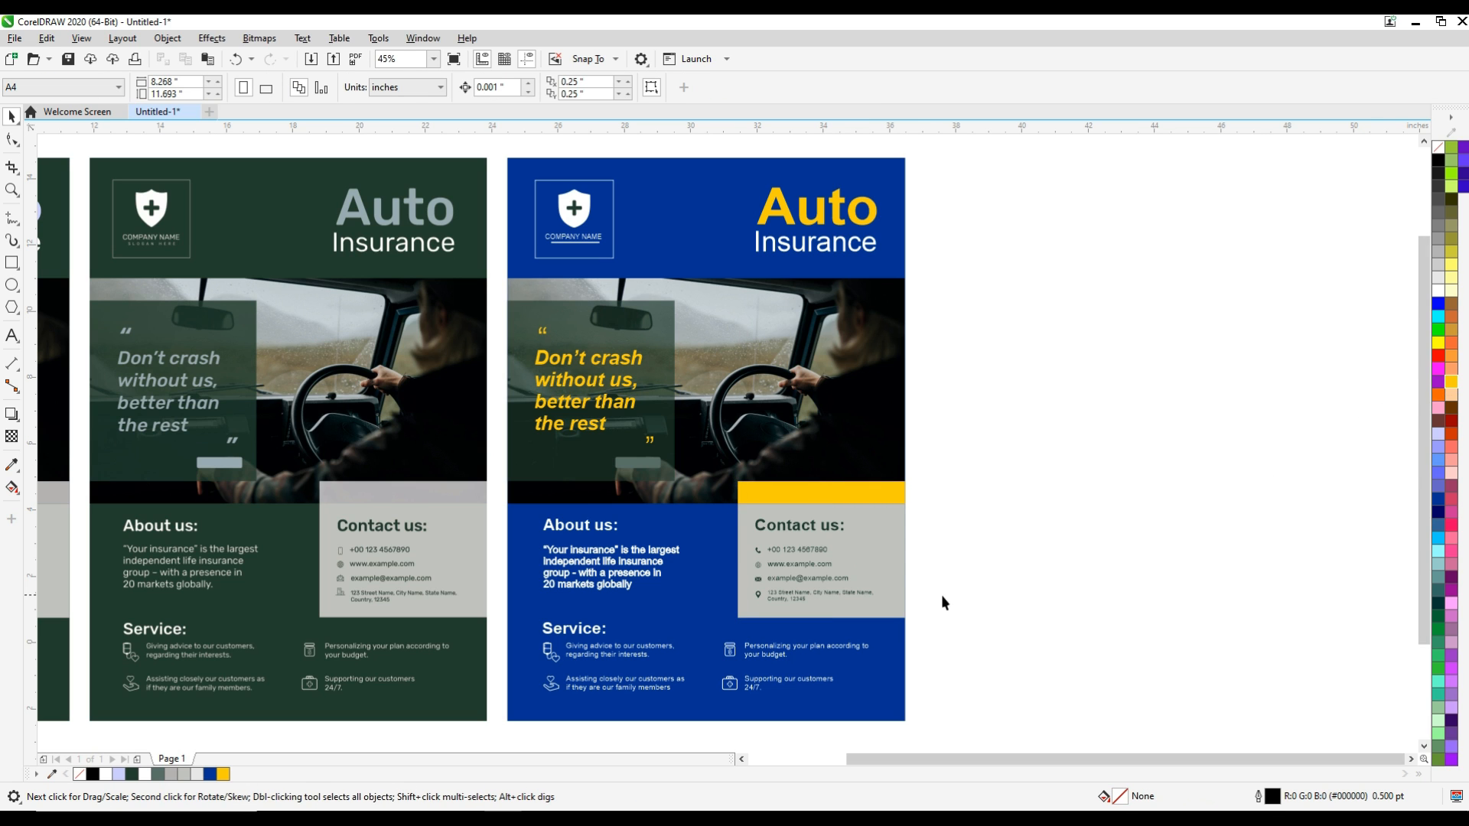
Fill the "Contact us:" heading, contact details and their icons on the duplicate with Deep Yellow
key(F2)
drag(532, 475, 937, 700)
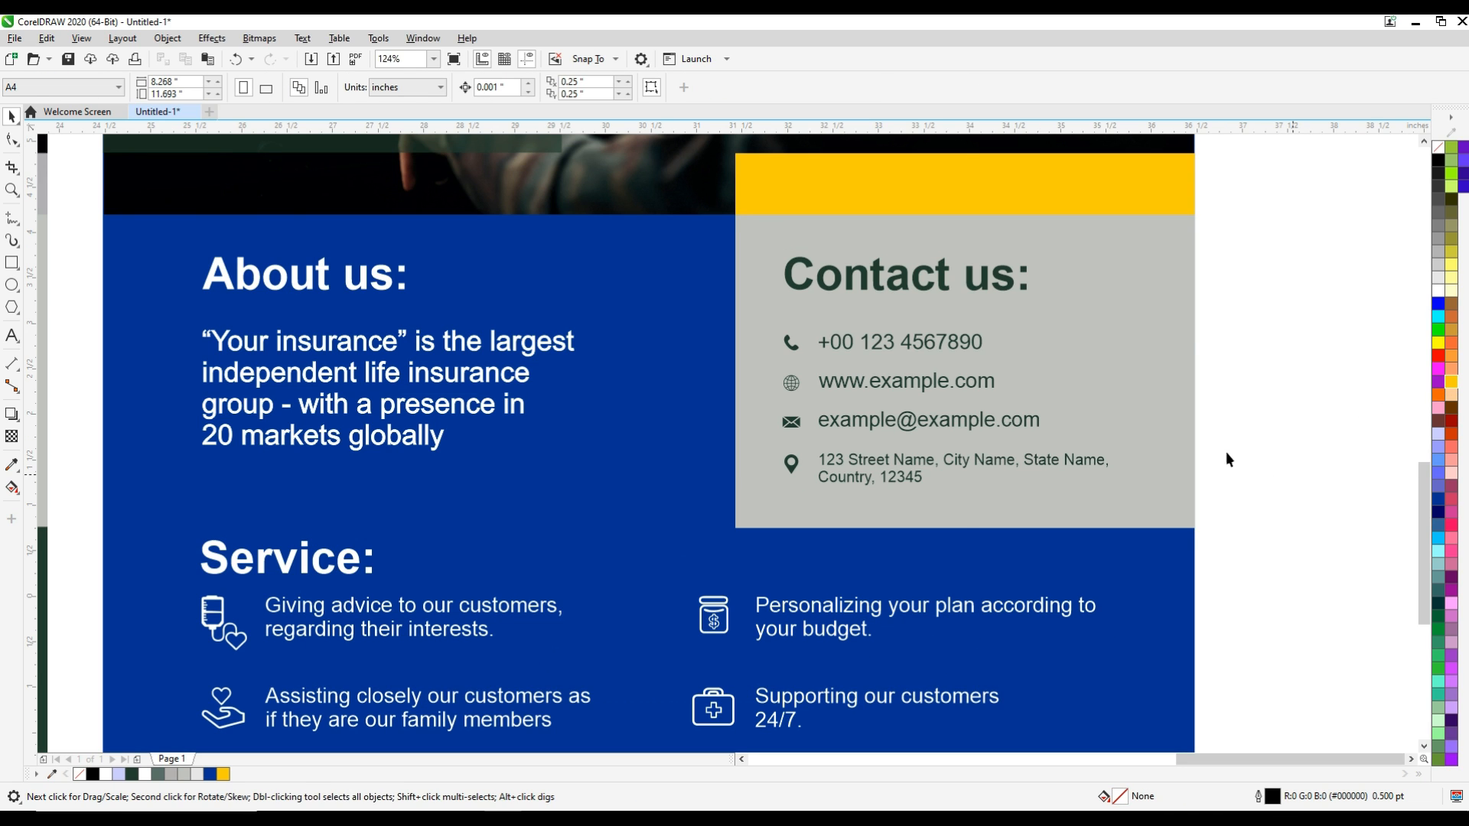
click(1013, 285)
click(1030, 304)
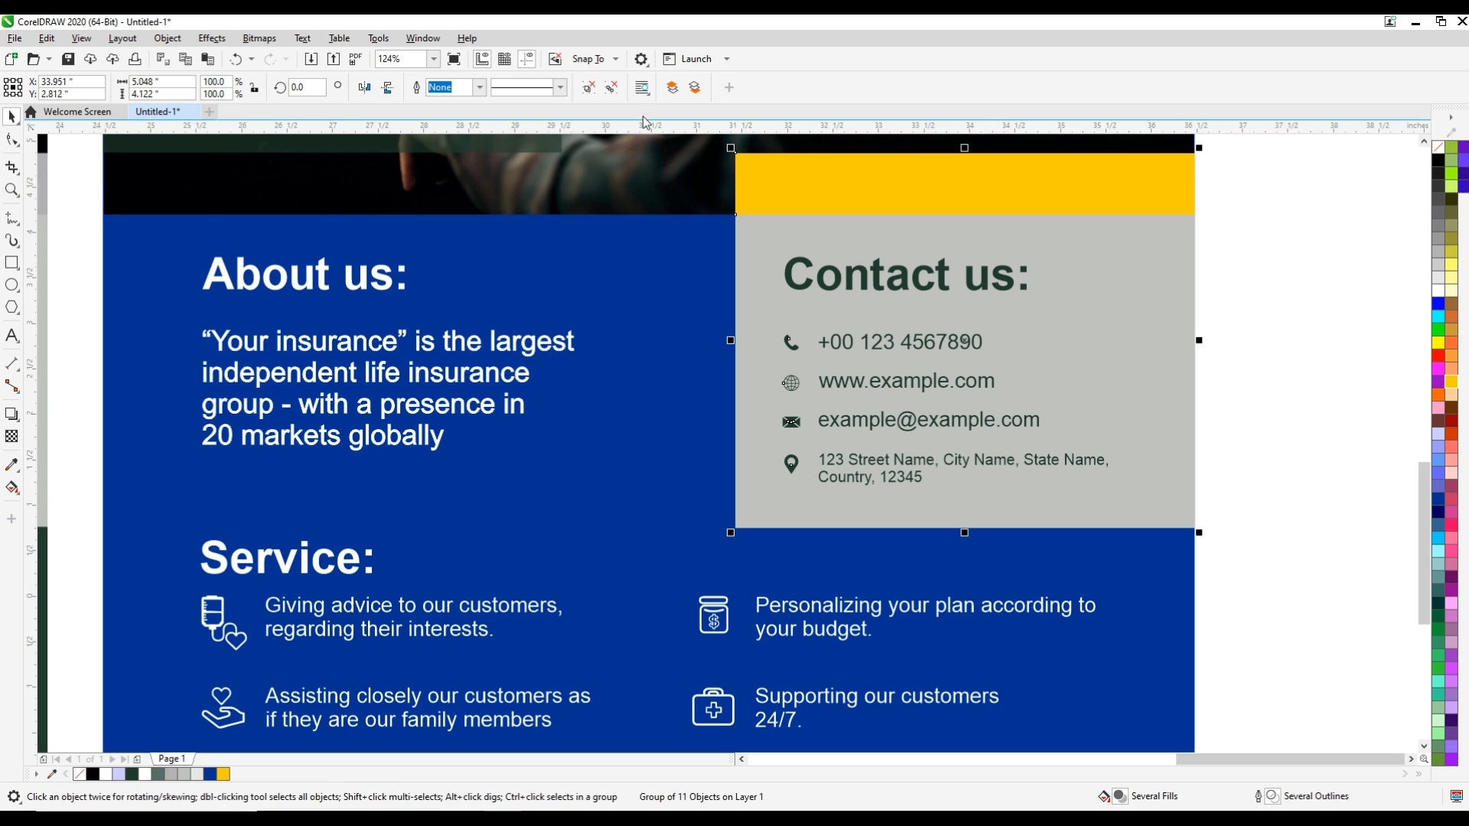
drag(1295, 223, 775, 493)
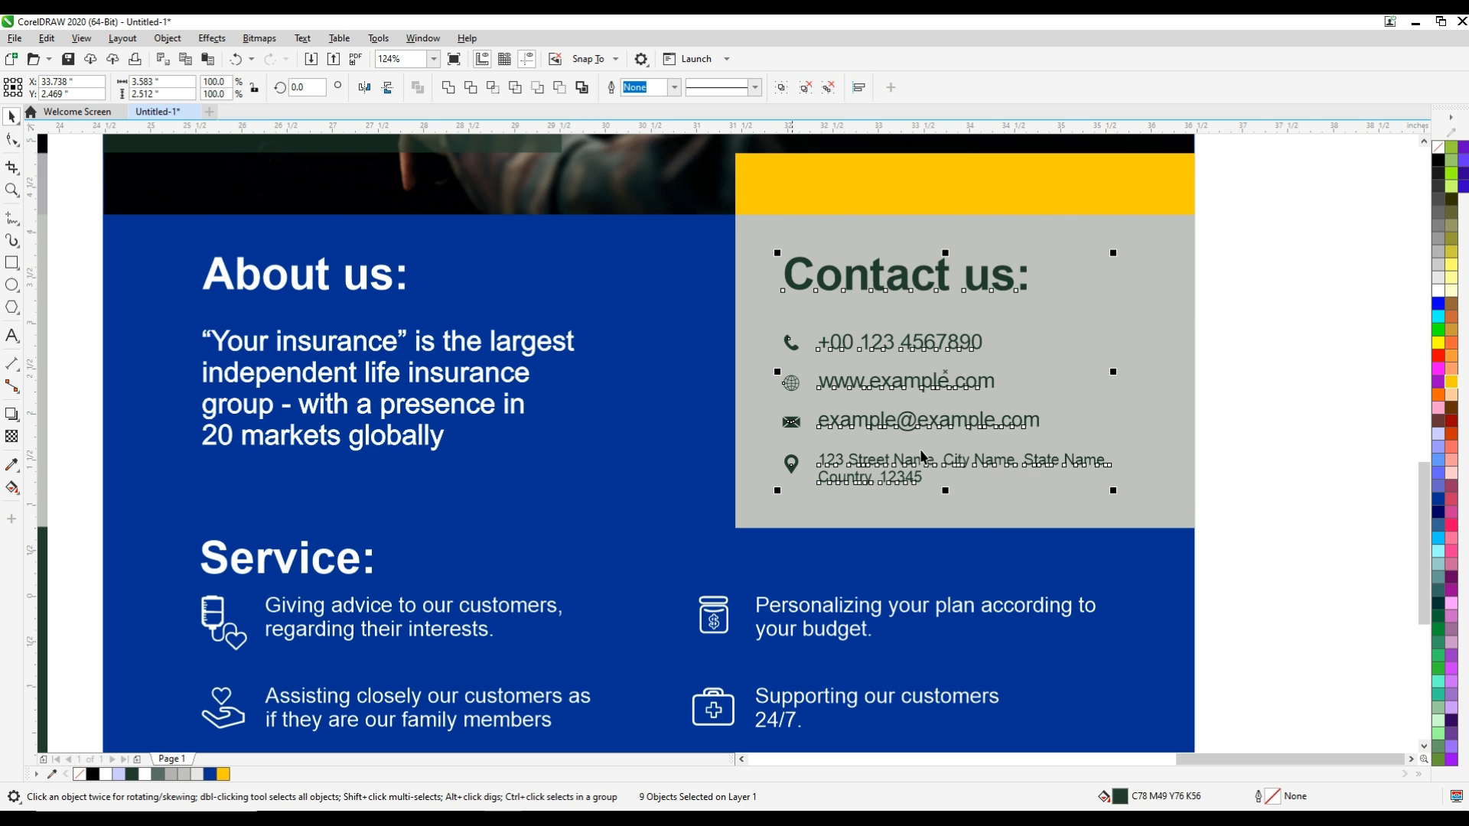
click(1451, 384)
click(1334, 407)
Fill the duplicate's contact panel rectangle with mid grey (RGB 153, 153, 153)
click(1160, 413)
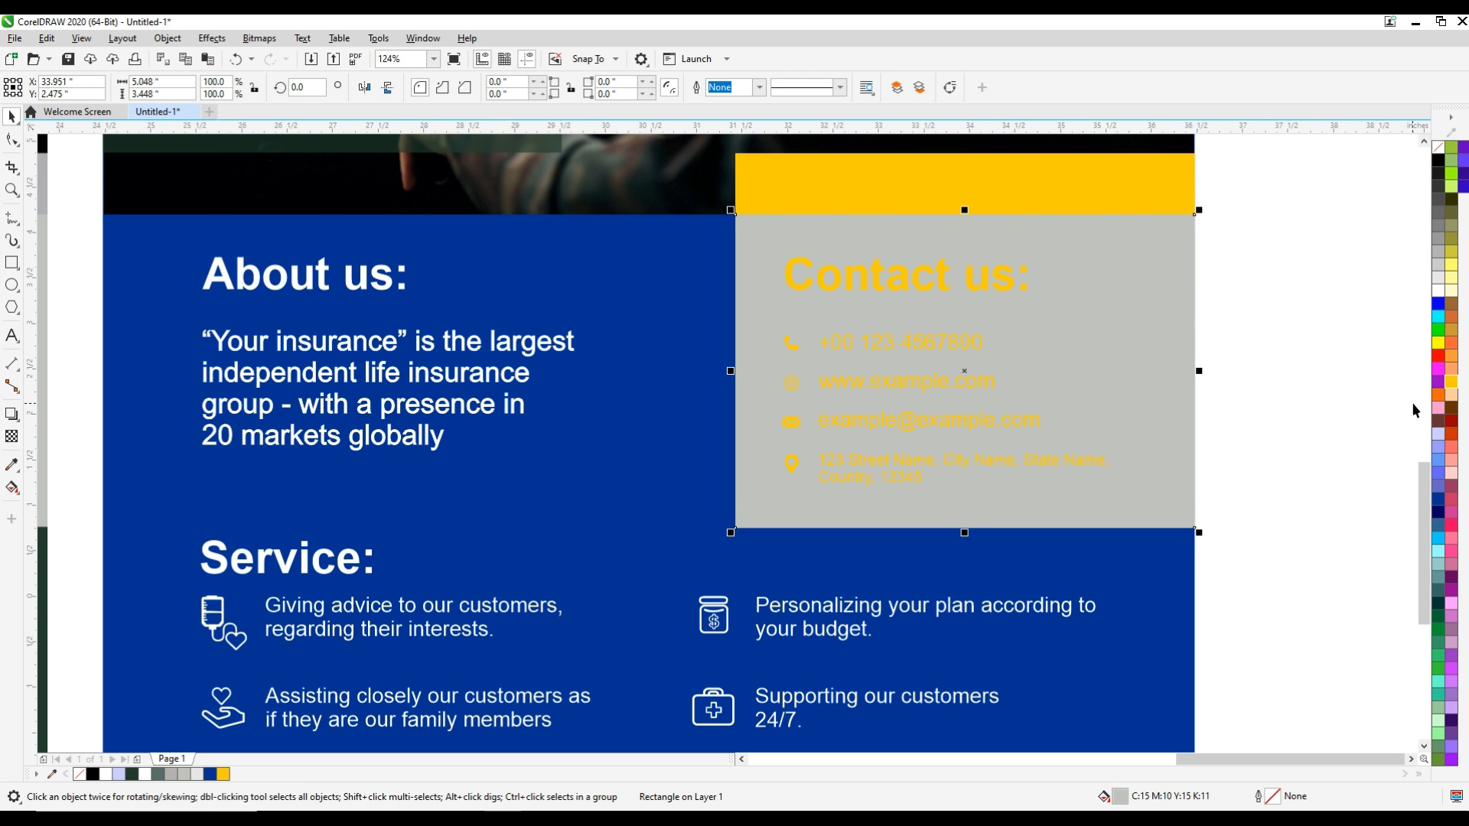
click(1438, 238)
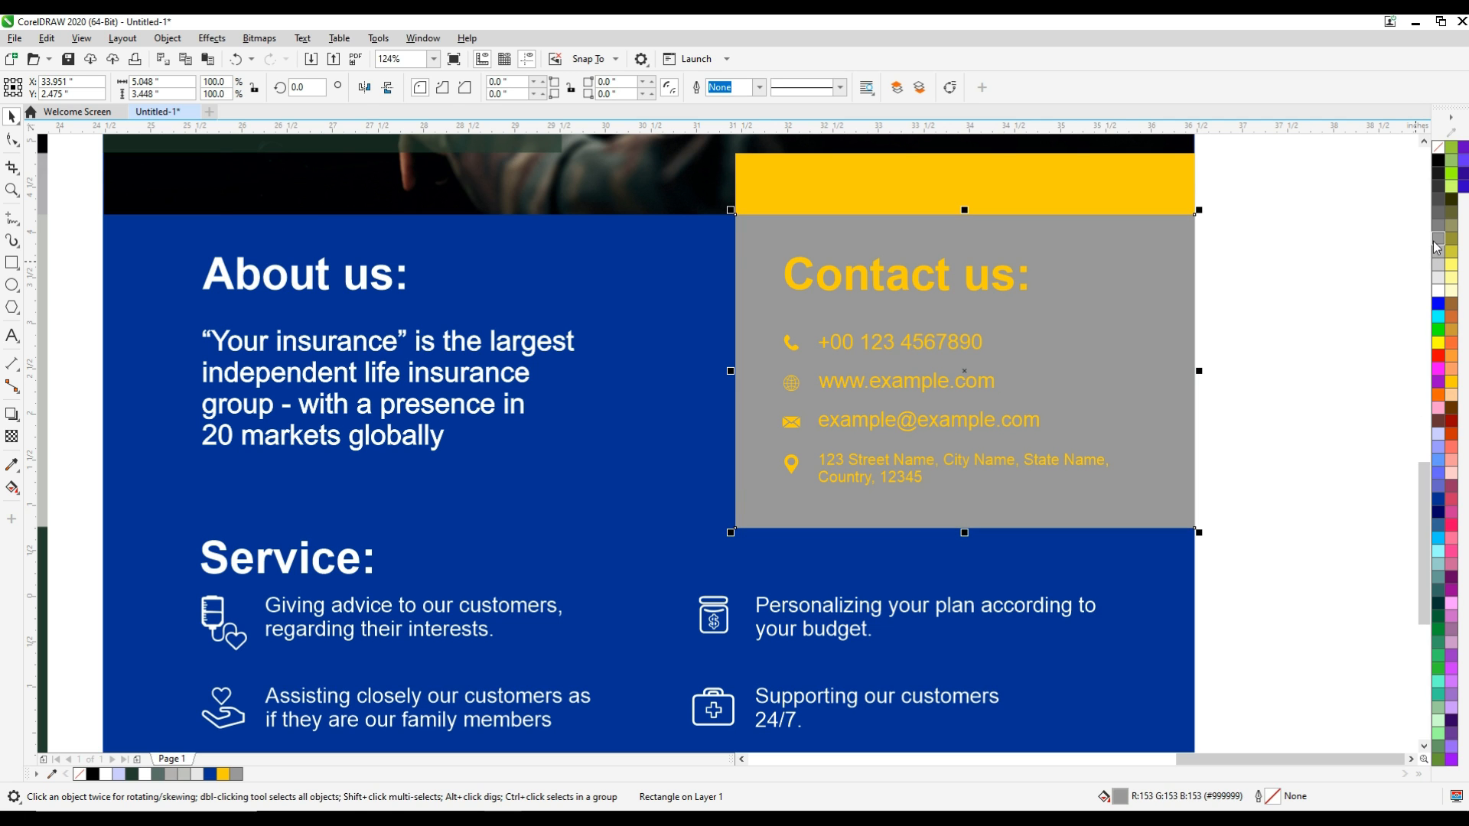
click(1296, 301)
key(F4)
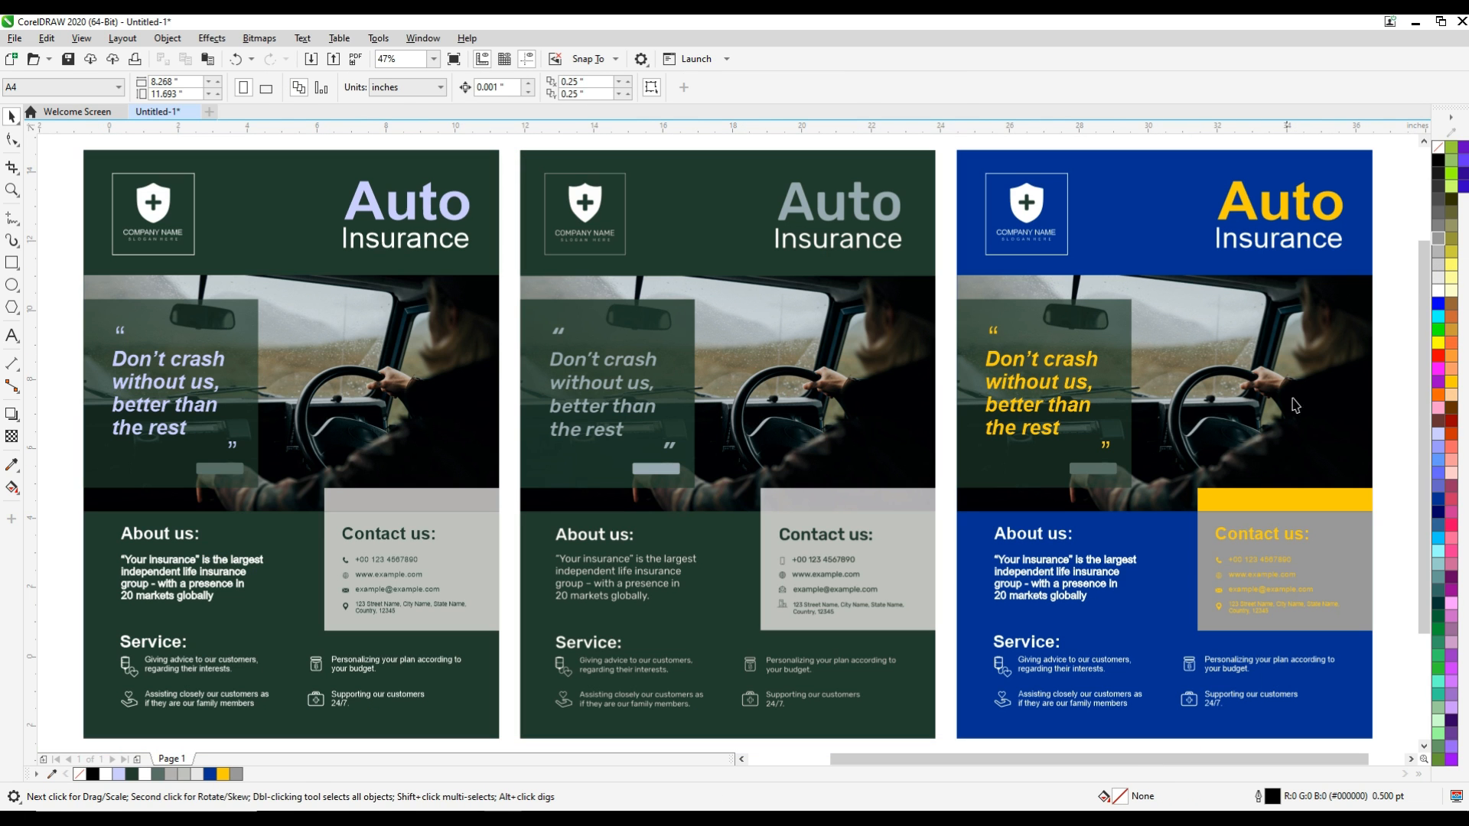
Fill the duplicate's "About us:" heading and its paragraph with Deep Yellow (#FFCC00)
key(F2)
drag(950, 517, 1372, 740)
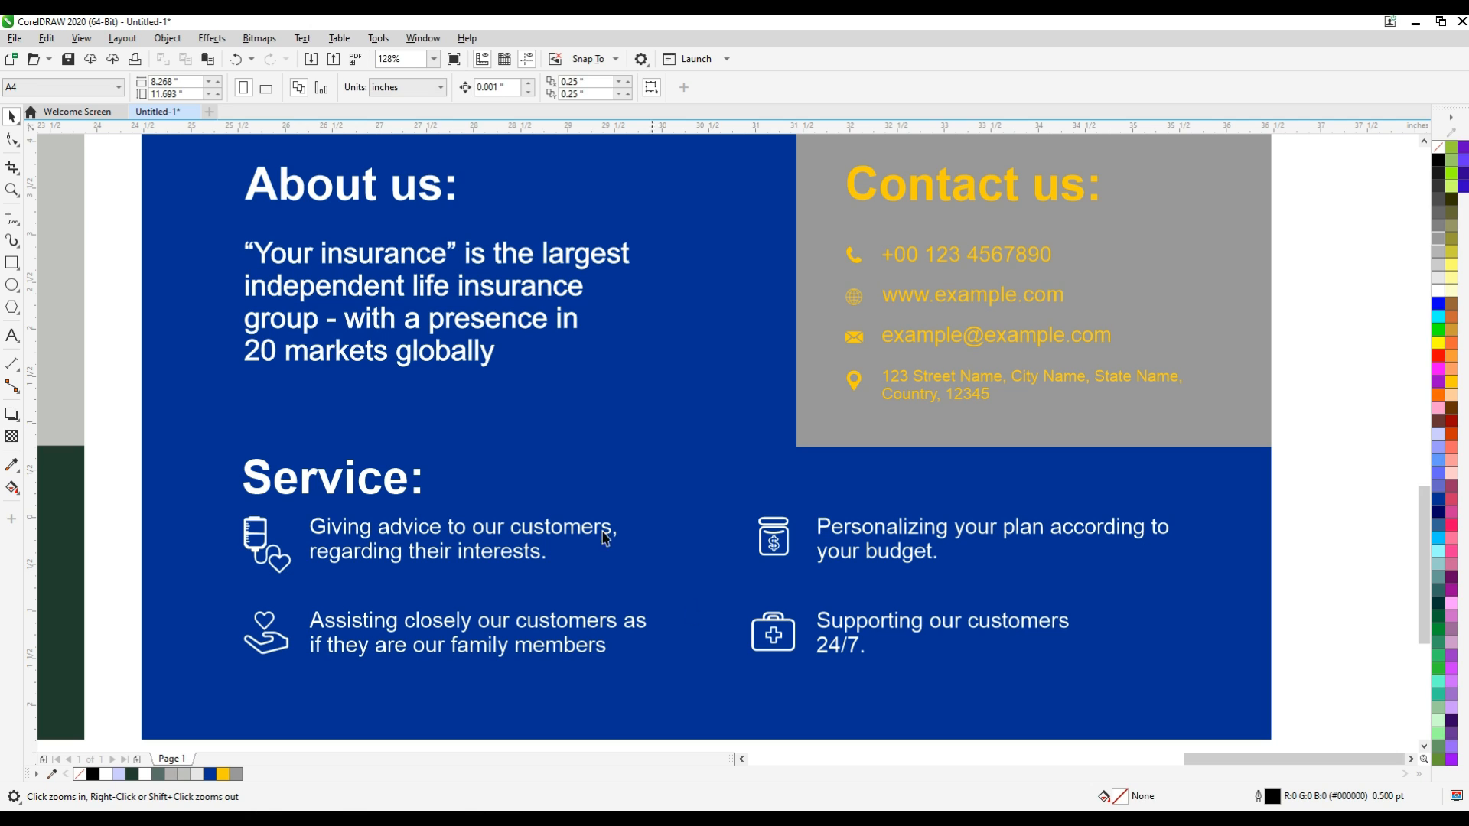
click(440, 201)
shift+click(301, 268)
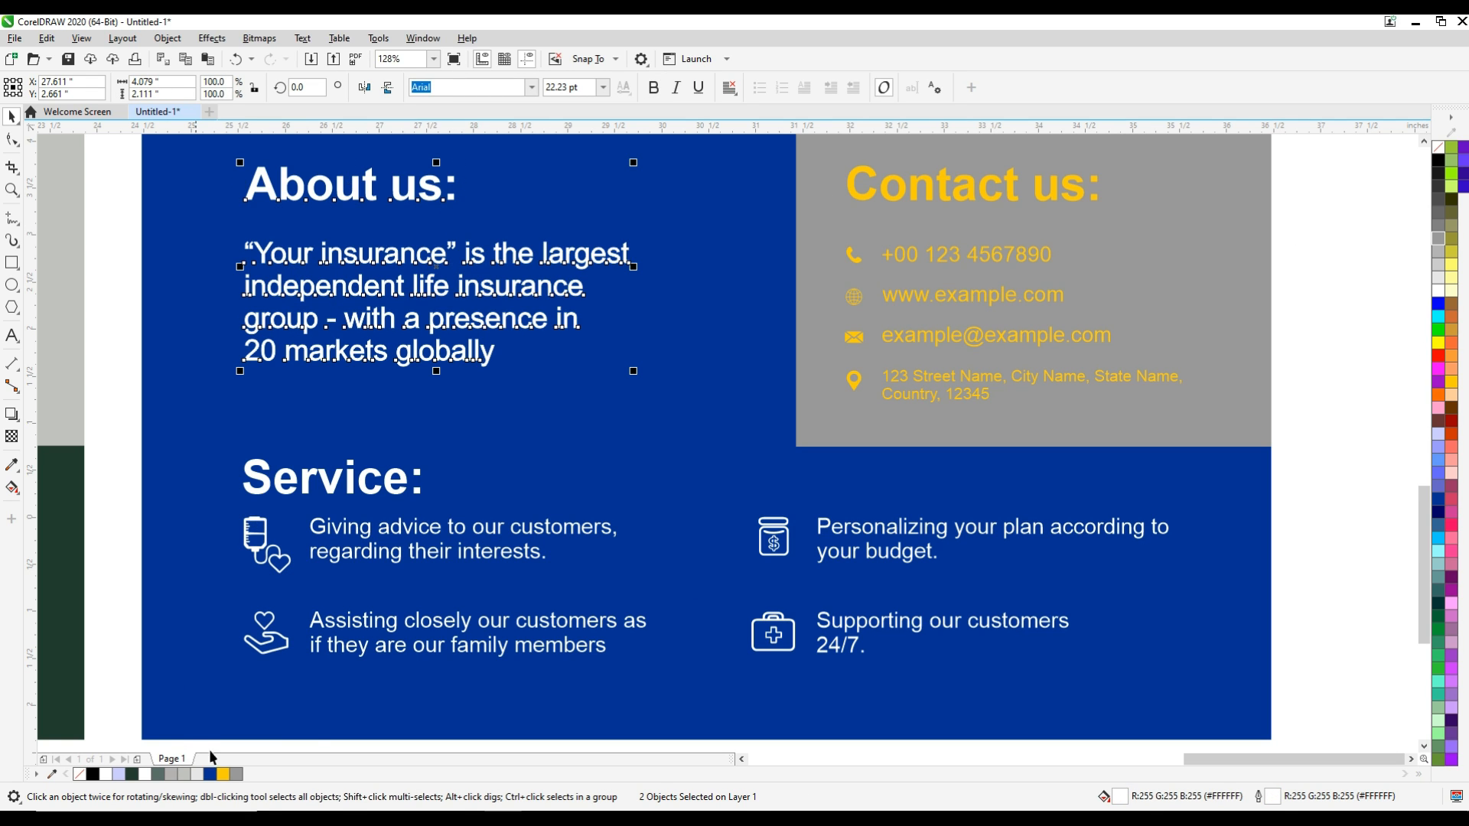
click(222, 774)
click(408, 355)
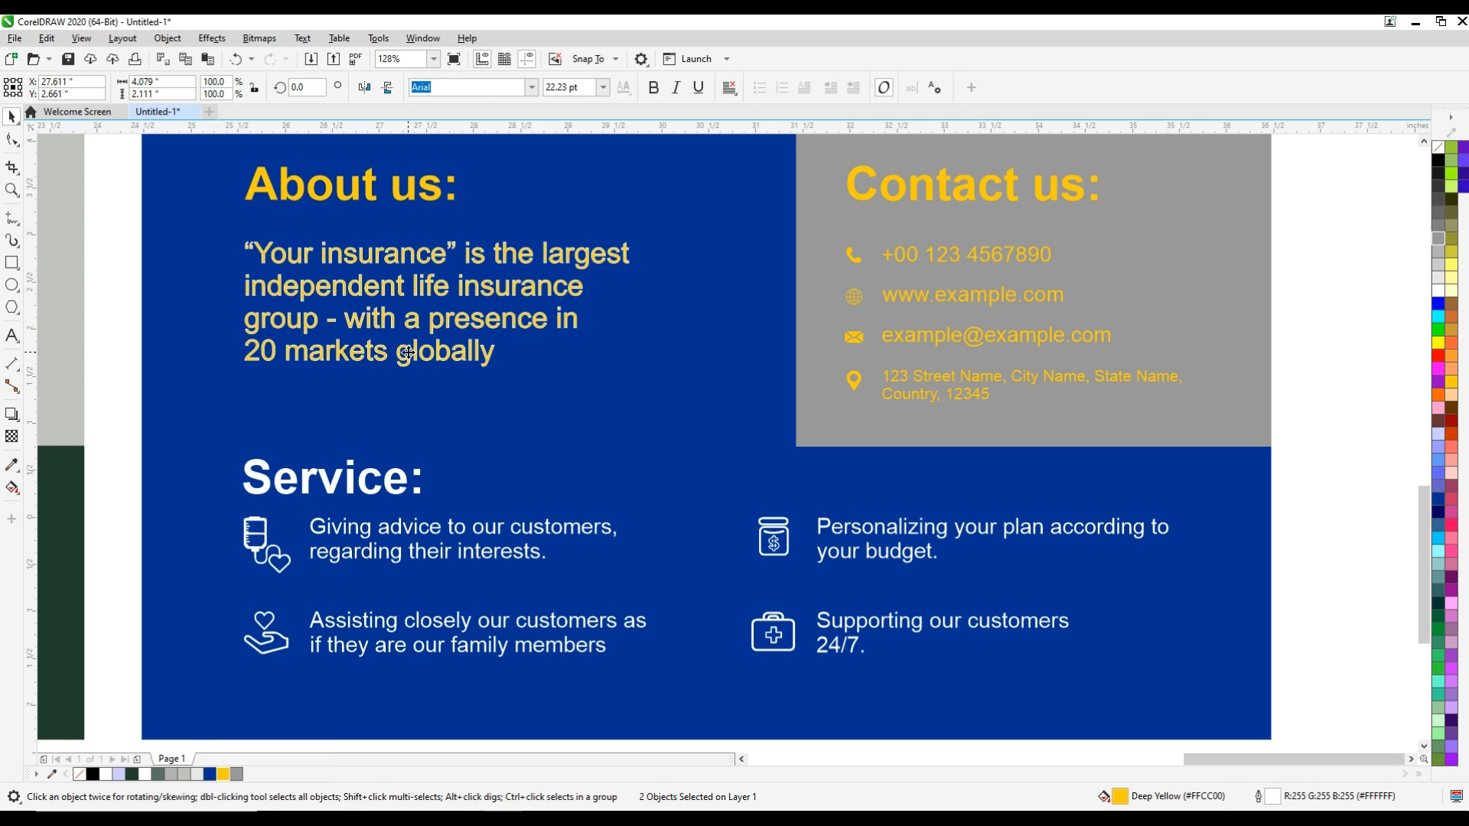
Set the outline of the duplicate's "Your insurance" paragraph to Deep Yellow (#FFCC00)
click(113, 321)
click(308, 296)
right_click(222, 774)
Fill the duplicate's entire Service section, including heading, icons and four descriptions, with Deep Yellow
click(239, 570)
click(104, 363)
drag(118, 422, 1233, 683)
click(223, 775)
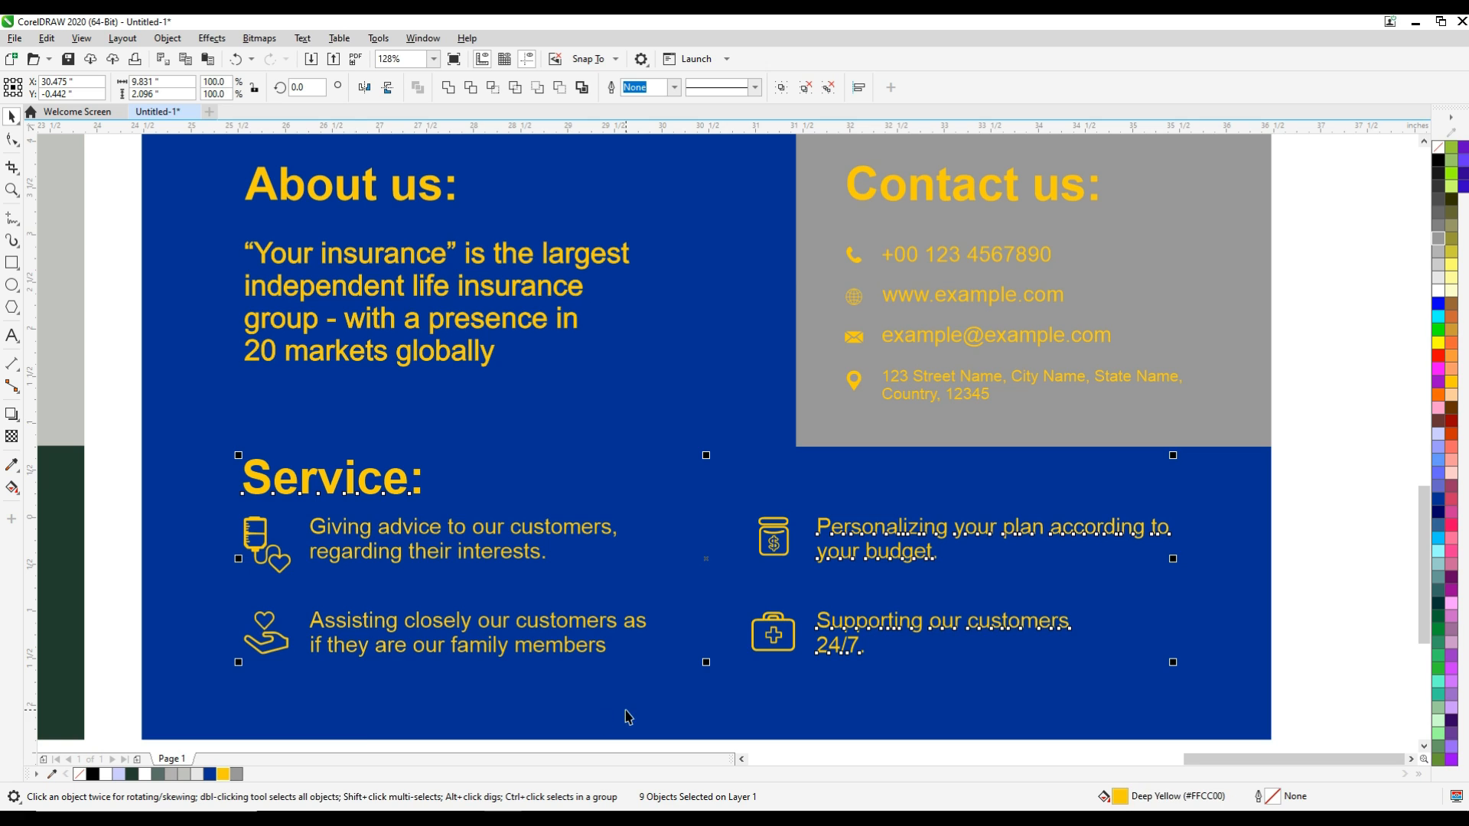
scroll(626, 711, down, 3)
click(1083, 643)
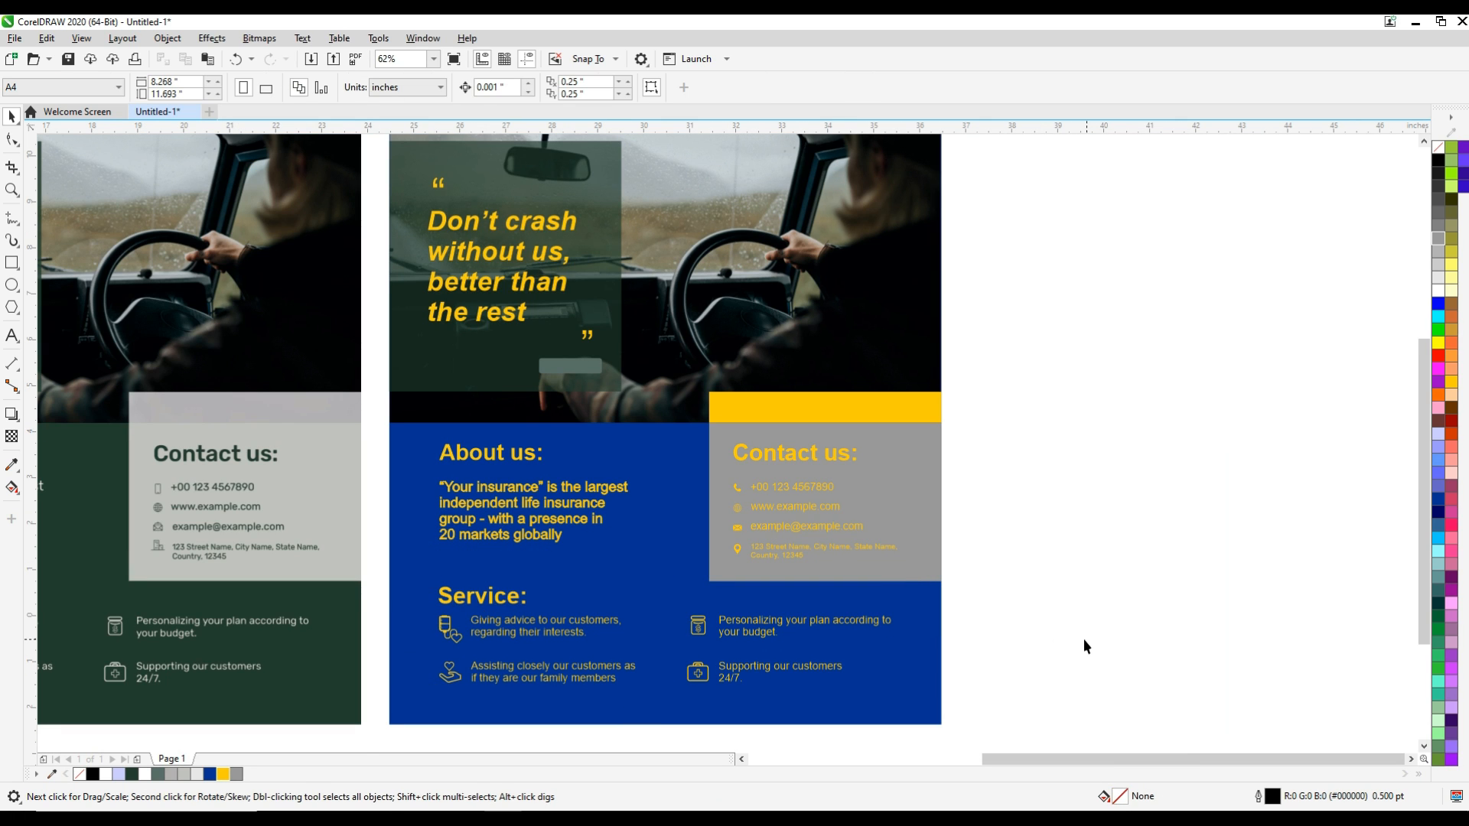
Fill the semi-transparent quote panel on the duplicate with blue (RGB 0, 51, 153)
click(506, 377)
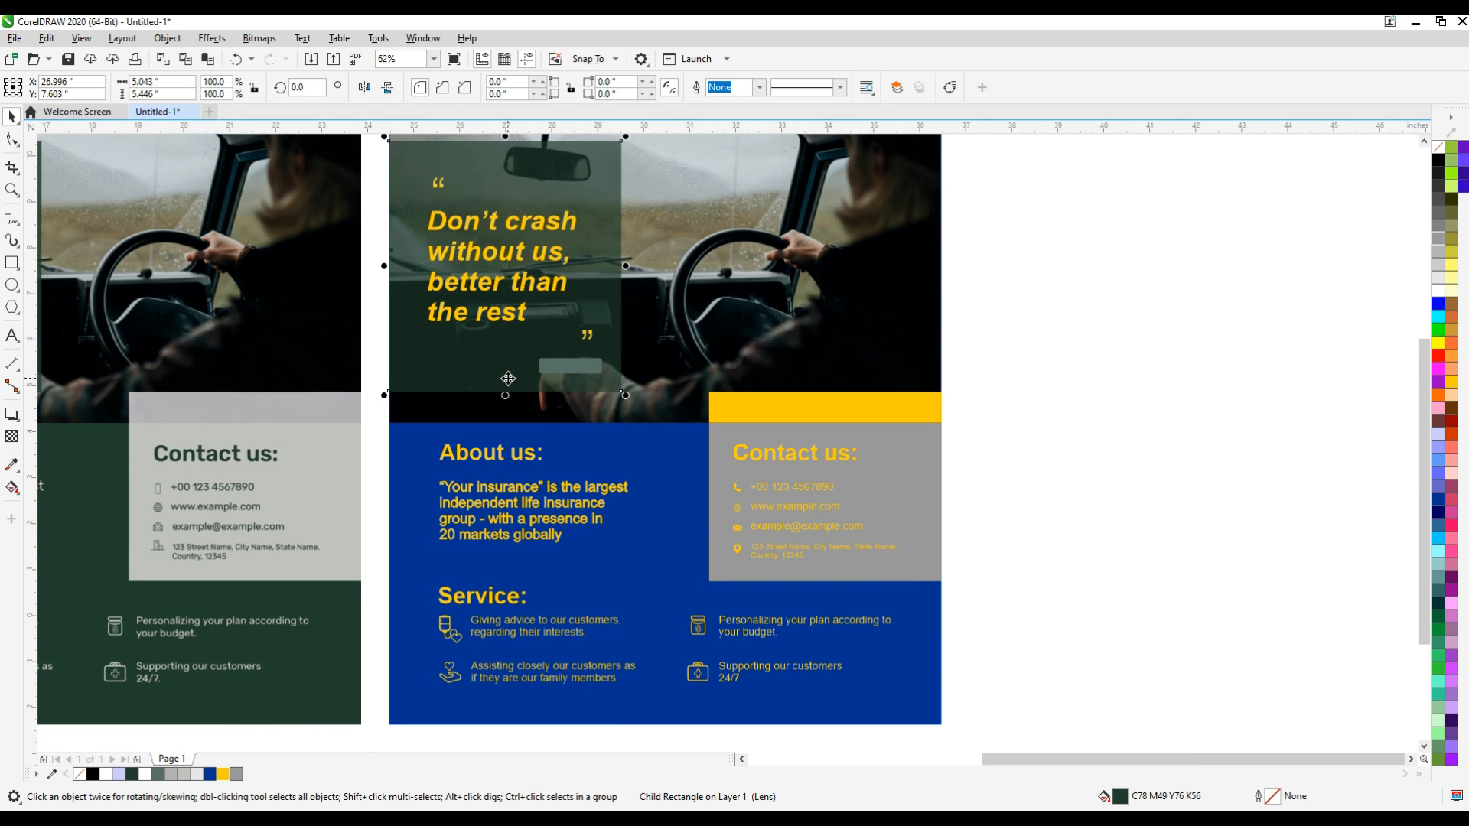
click(1438, 498)
click(1177, 442)
scroll(1092, 409, down, 1)
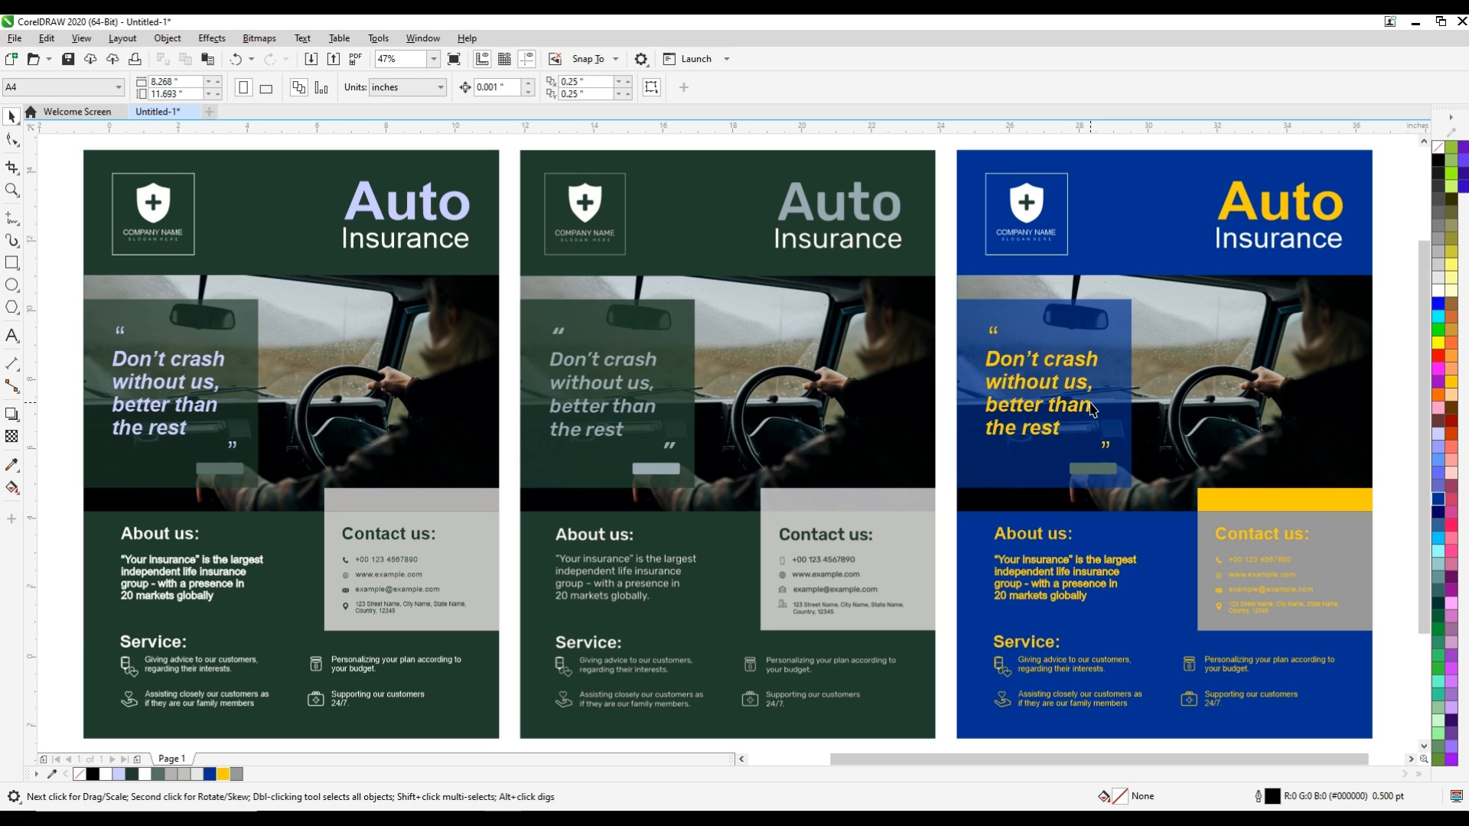
Change the duplicated poster's background to a darker navy shade of its blue
key(z)
drag(969, 151, 1366, 735)
key(space)
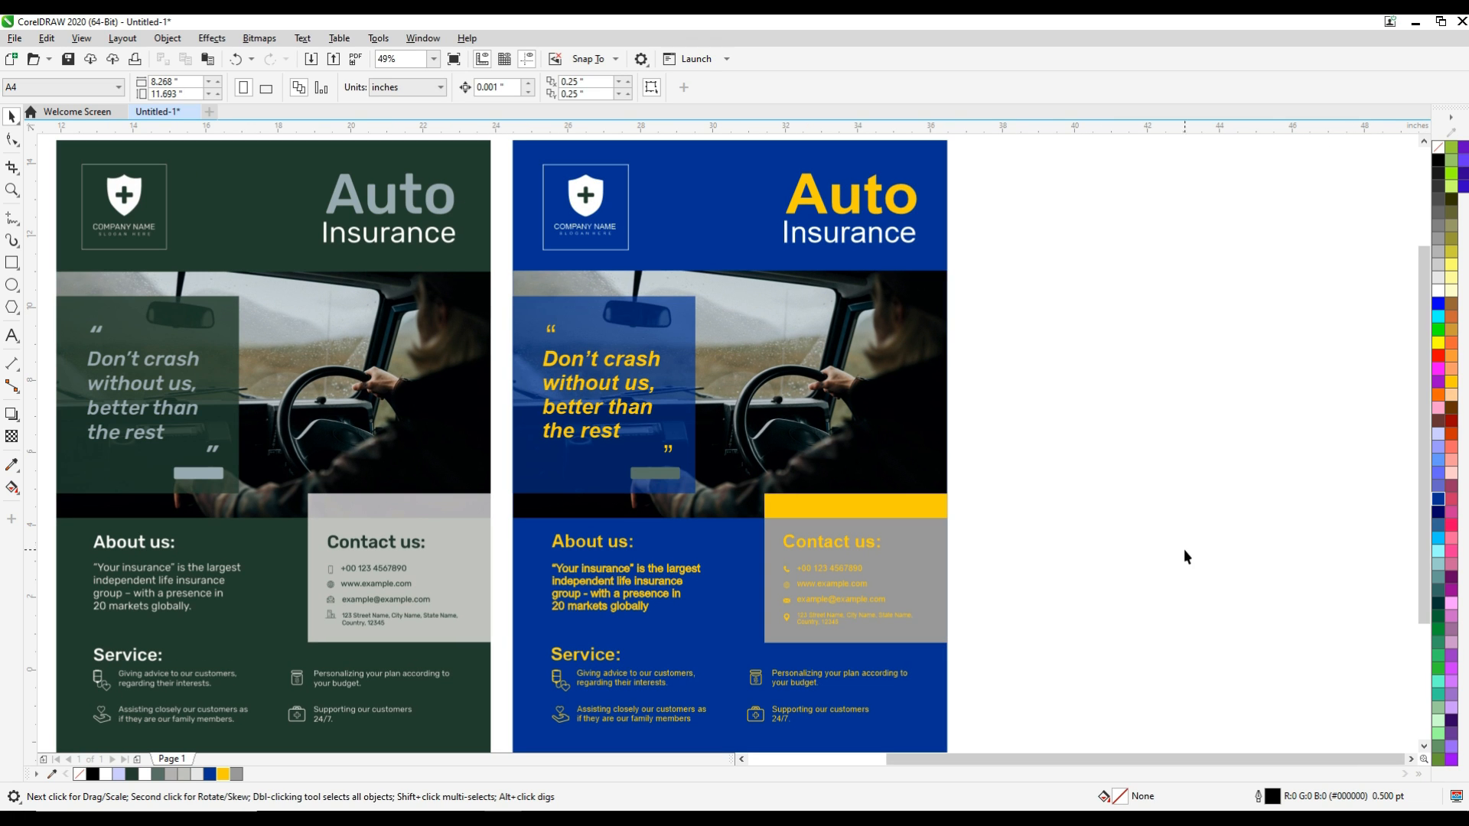
click(928, 728)
click(1439, 502)
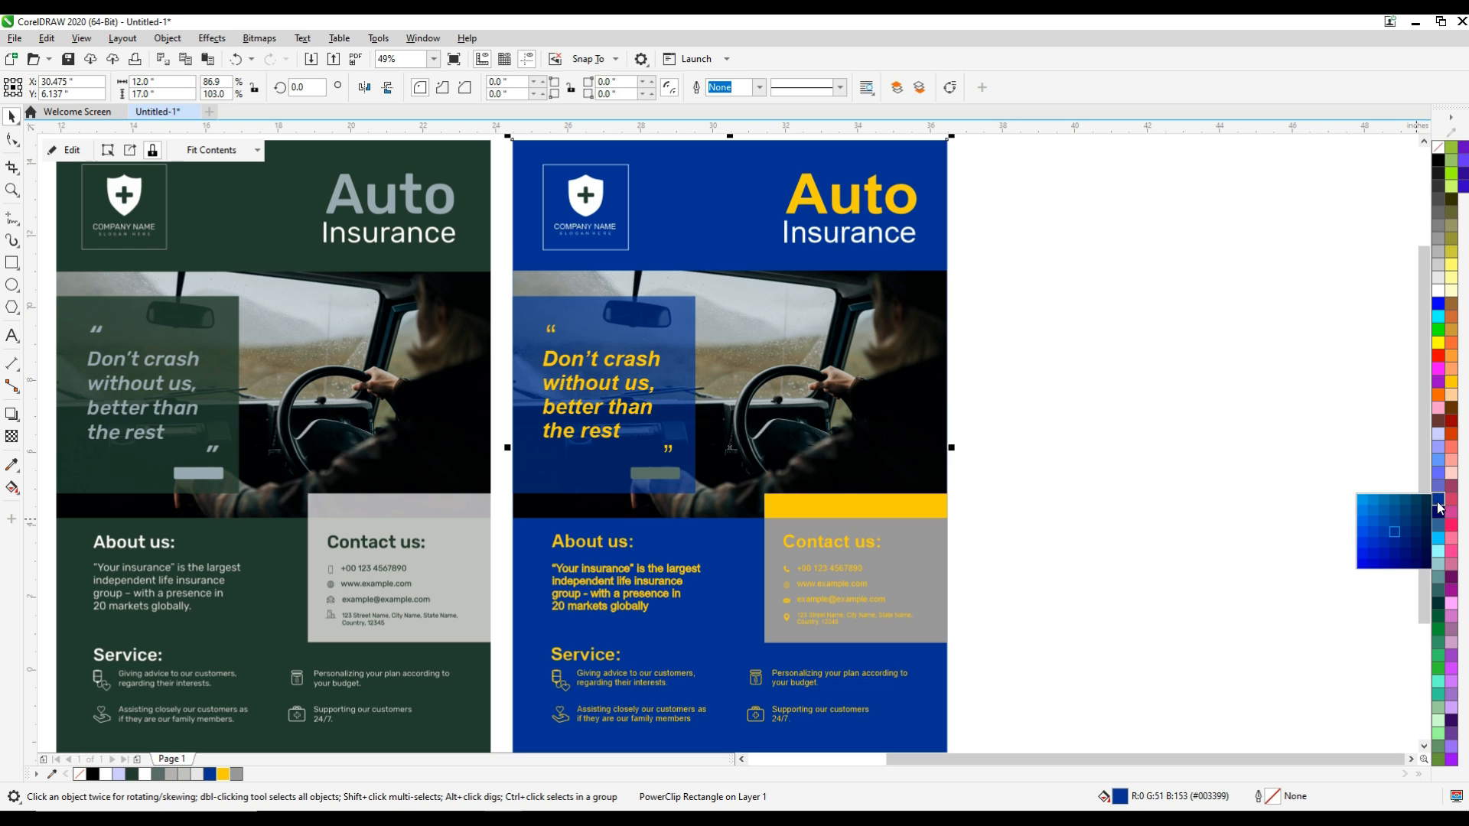
click(1412, 520)
click(1172, 518)
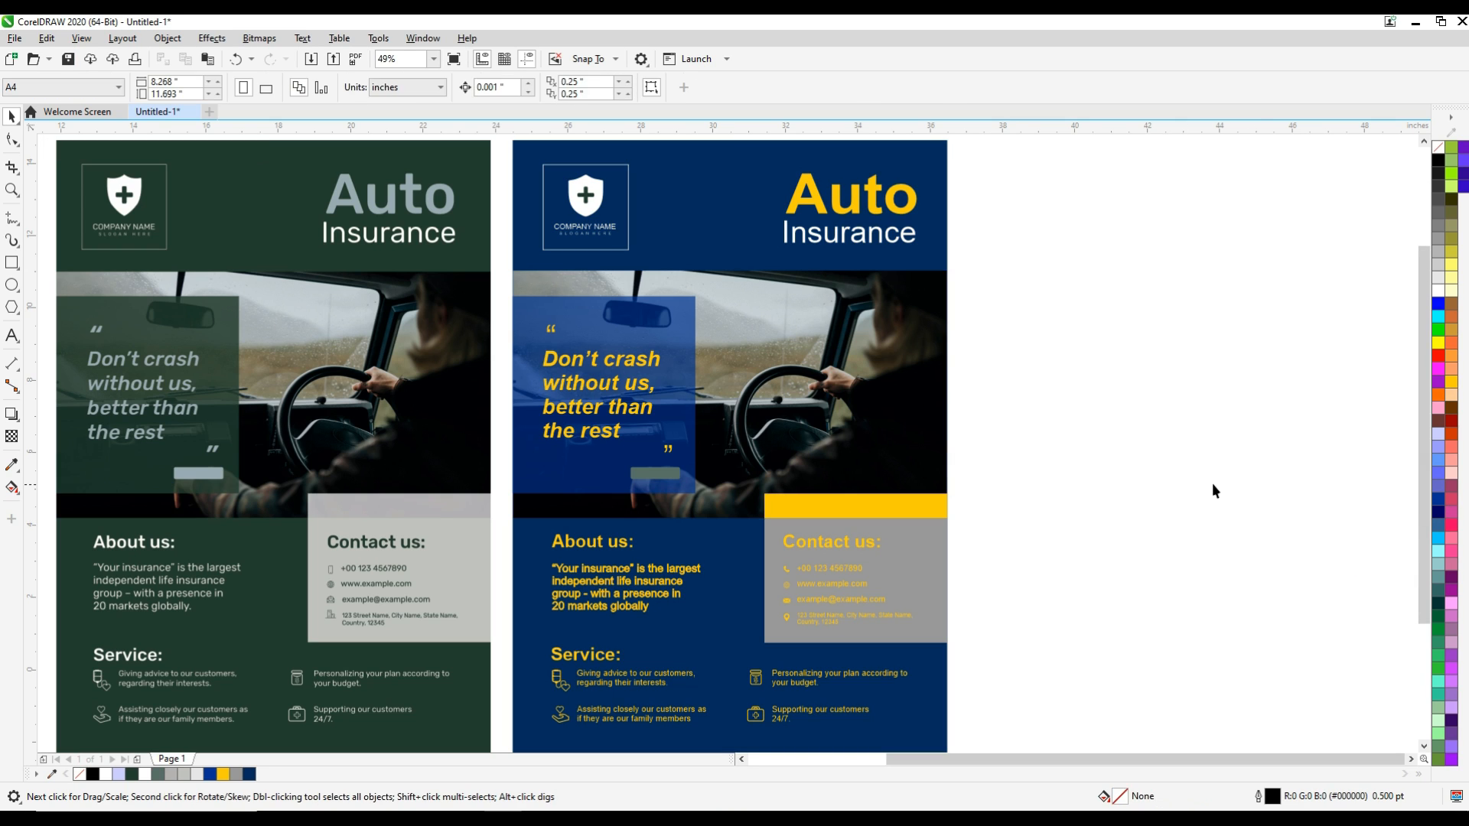
Remove the outline from the duplicate's "Your insurance" paragraph
key(z)
drag(515, 495, 856, 732)
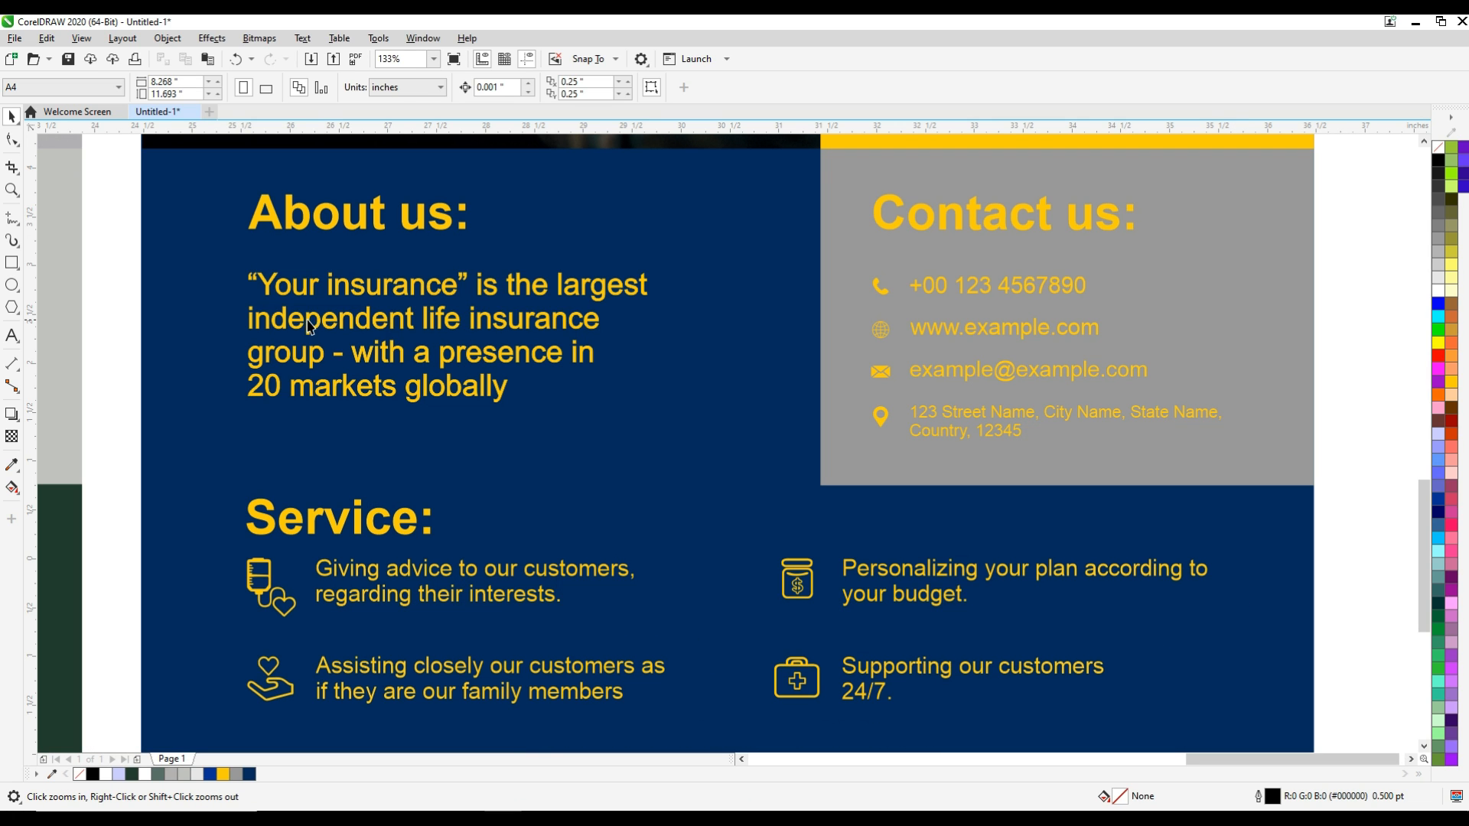
click(312, 327)
click(115, 306)
click(276, 362)
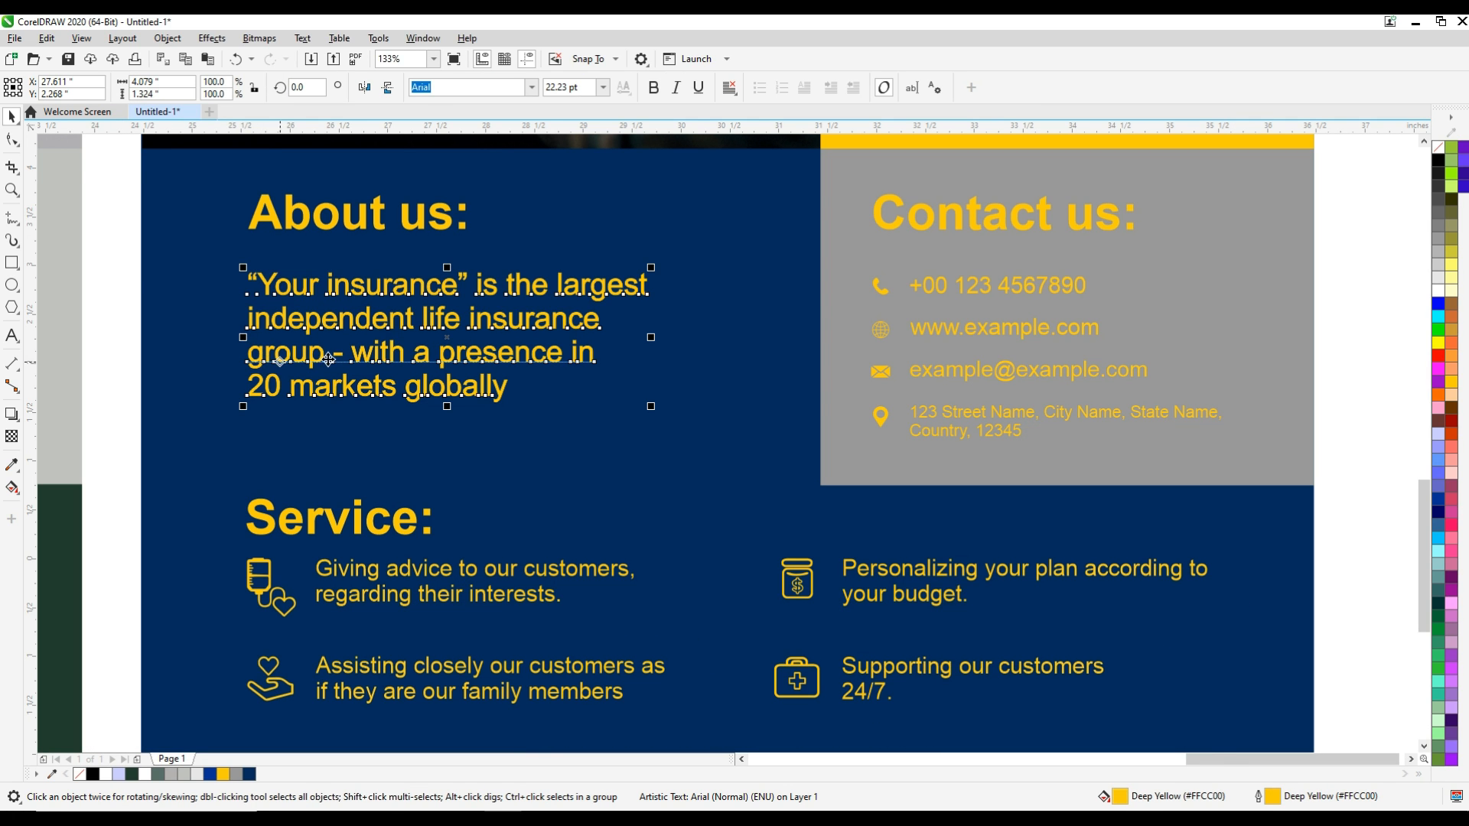
right_click(1438, 153)
click(1370, 408)
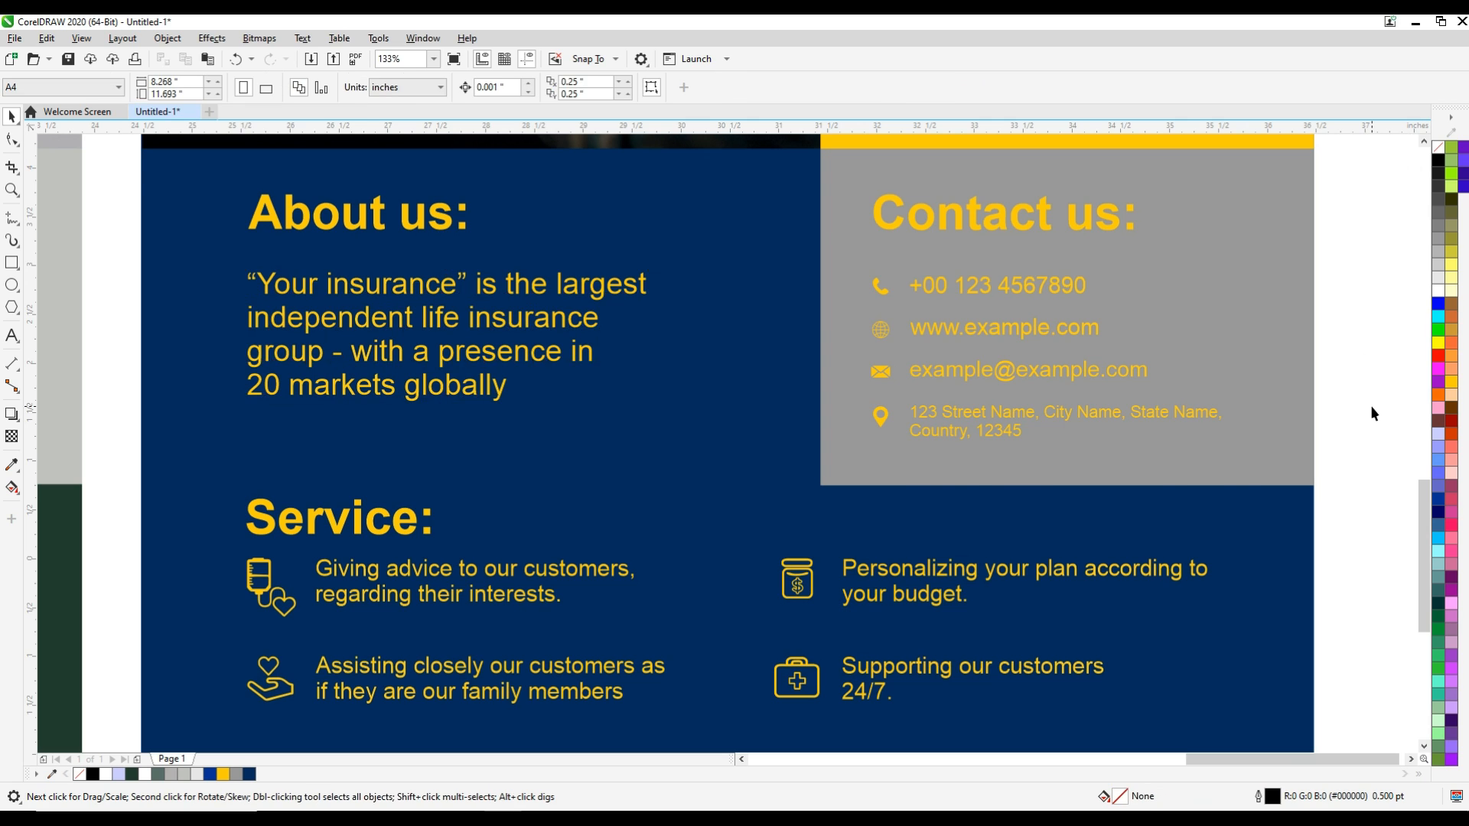
Fill the duplicate's contact panel rectangle with a bright blue shade
key(F4)
click(1358, 599)
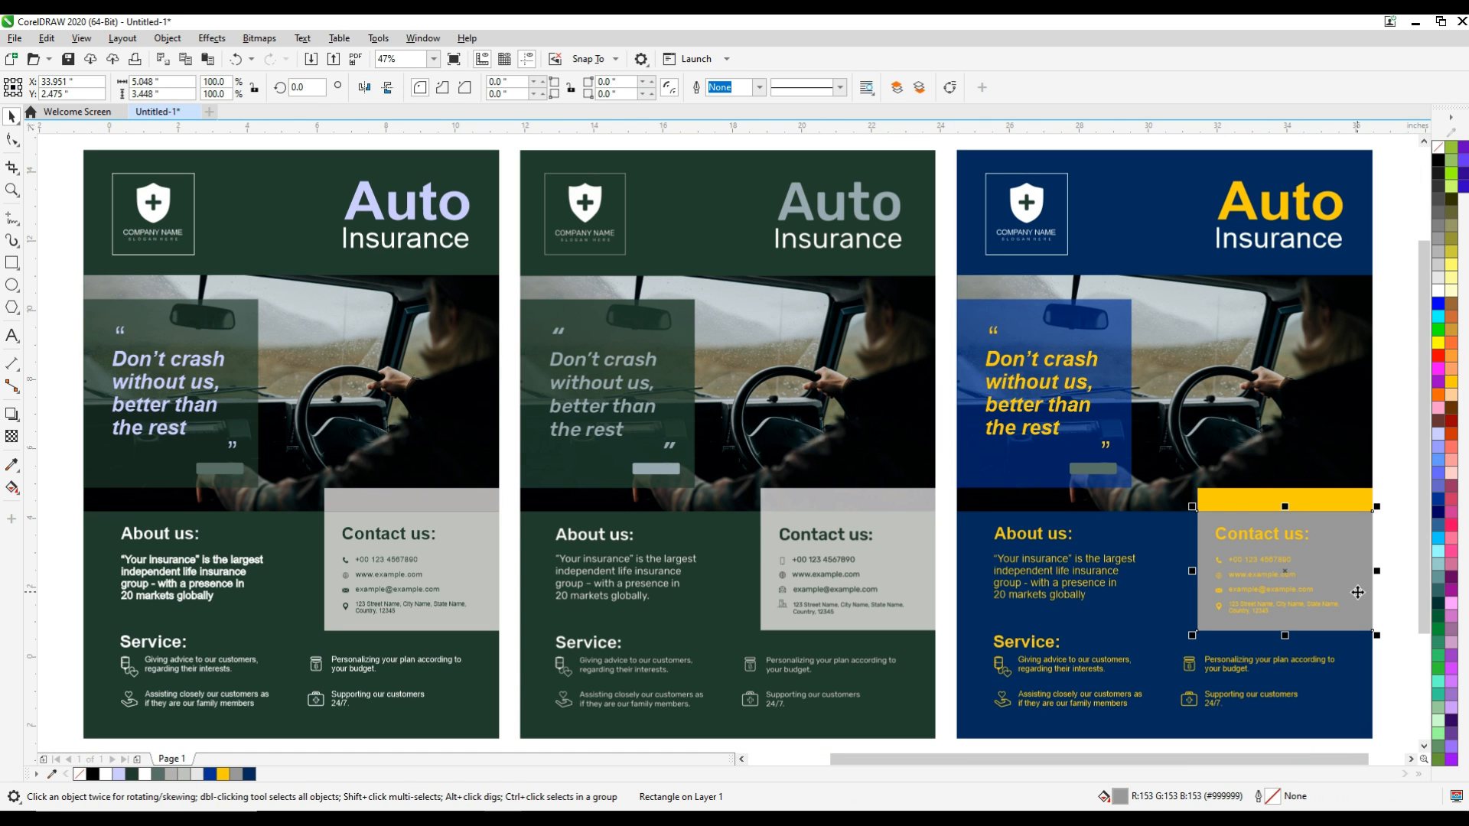
drag(1440, 508, 1361, 525)
click(1402, 434)
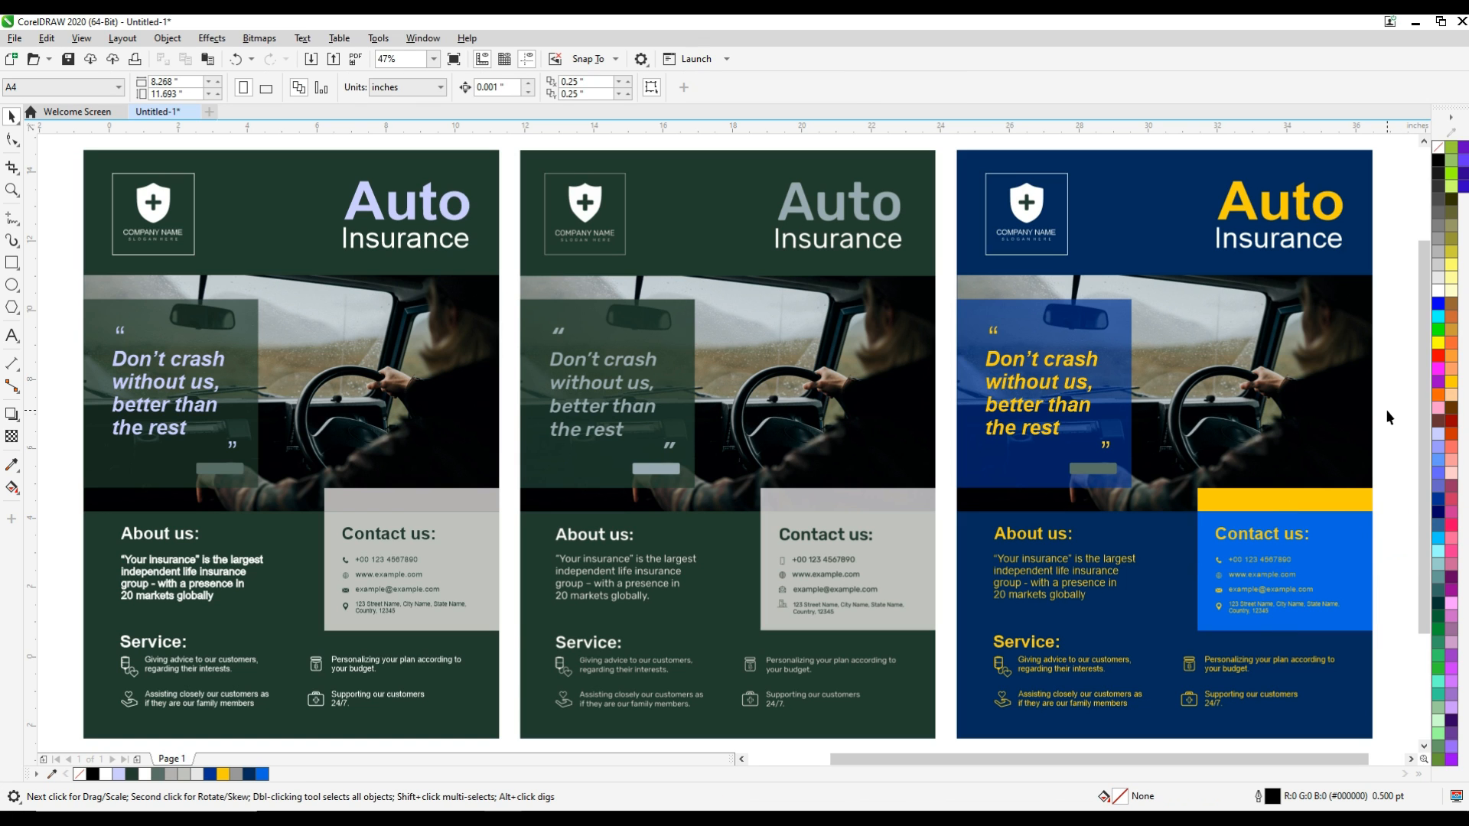
key(z)
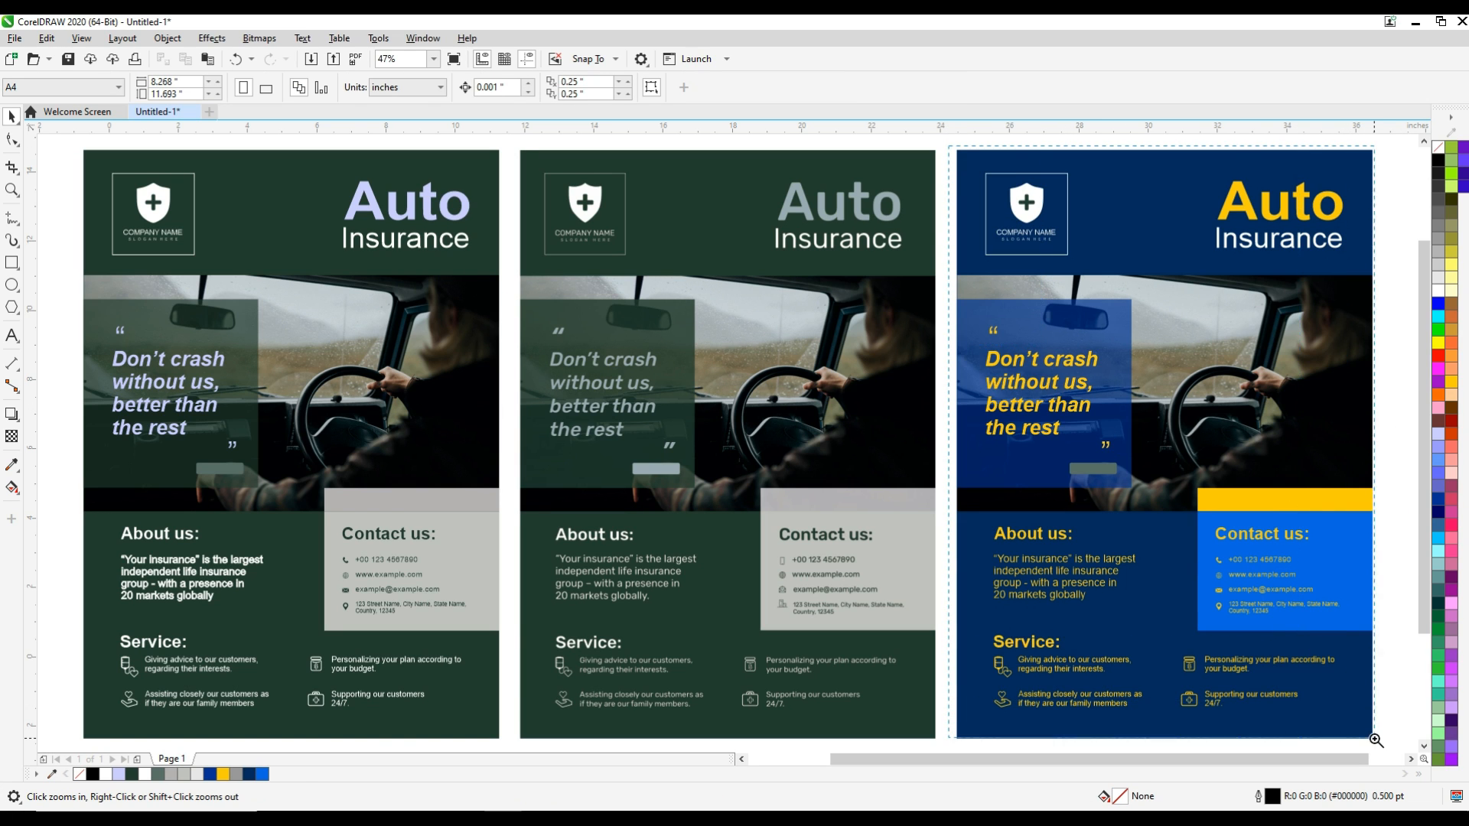